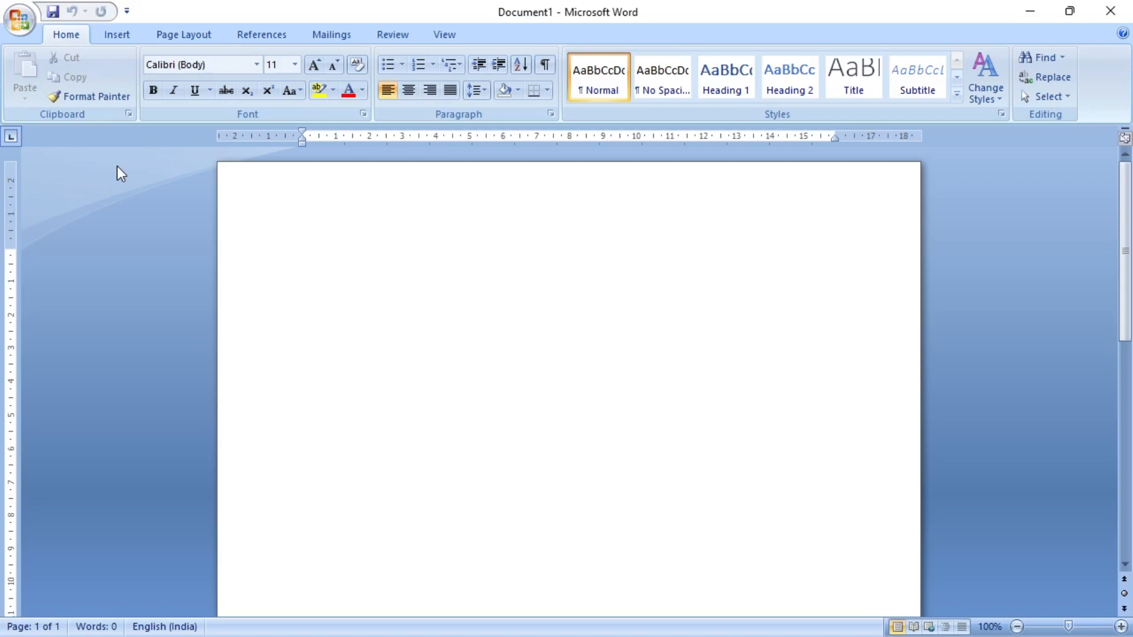
- Write the word "Computer" on the first line of the blank document
text(Co)
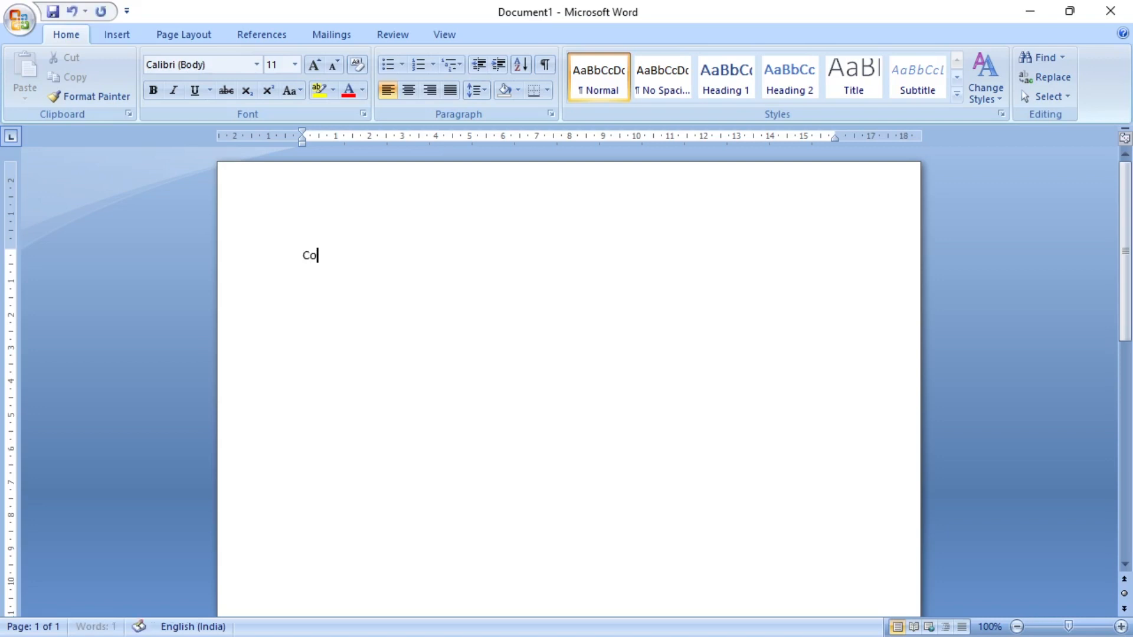
text(mputer)
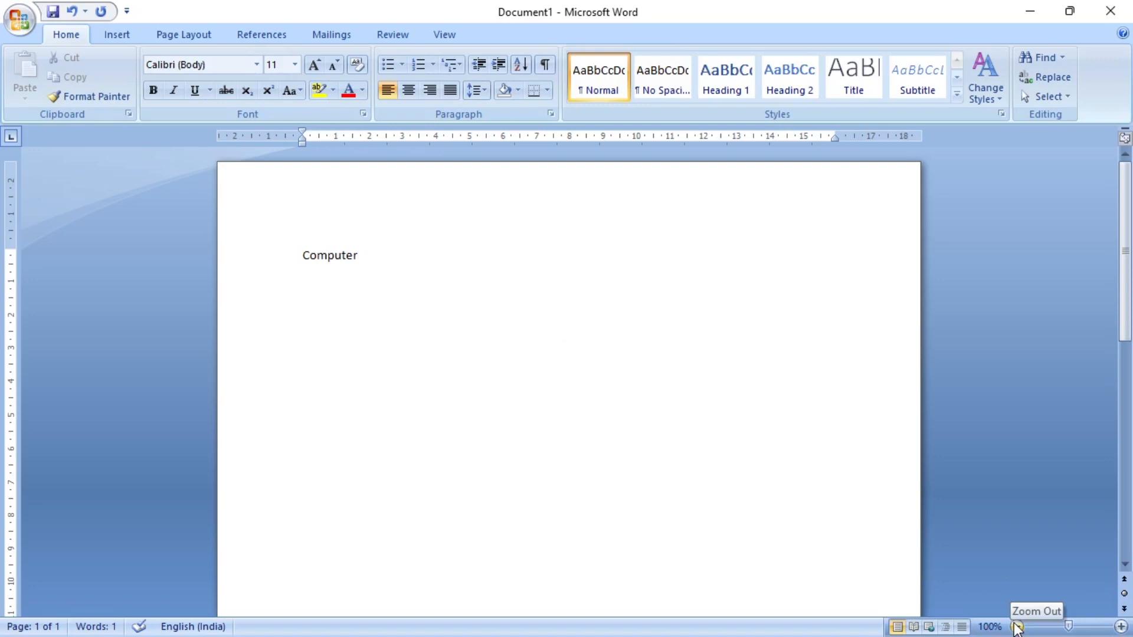
click(1119, 626)
click(1119, 627)
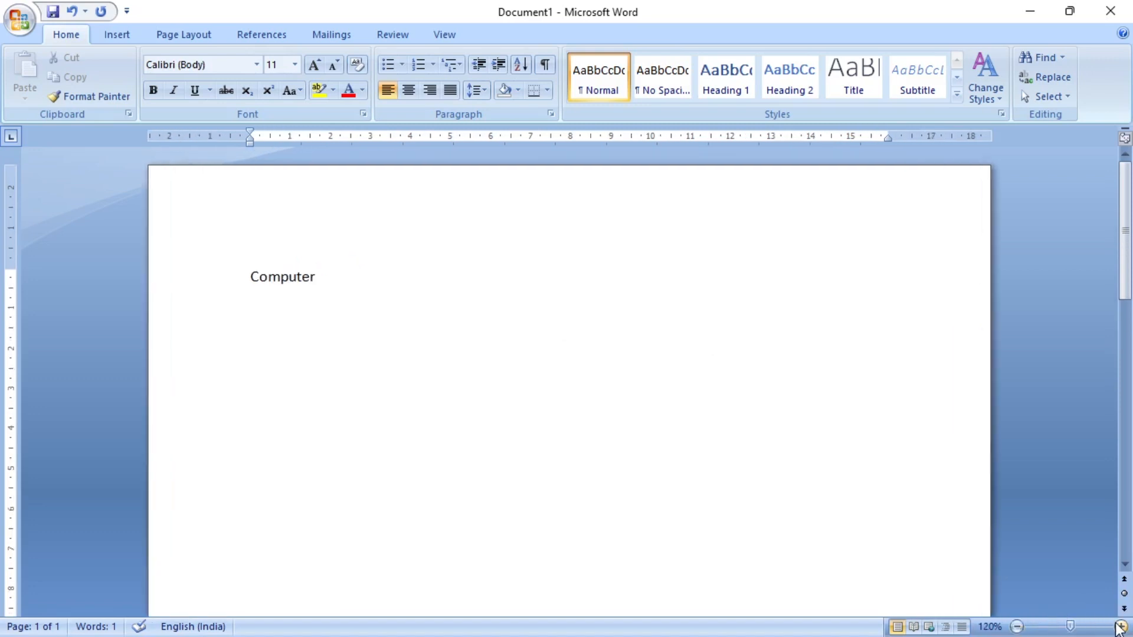
click(1119, 626)
click(1120, 627)
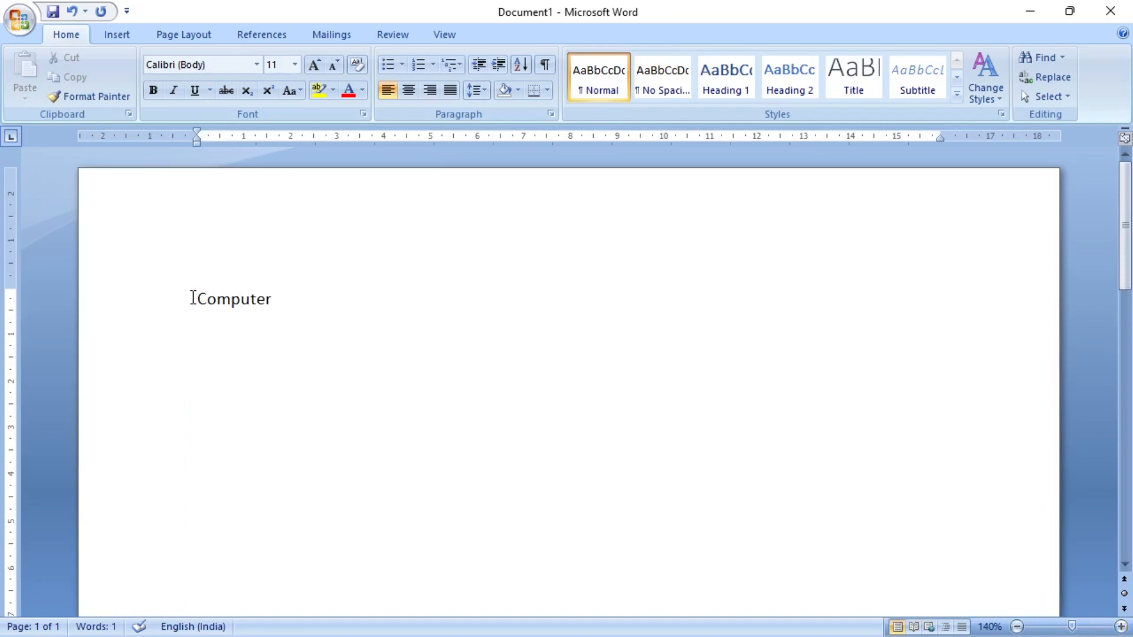
- Copy the word "Computer" and paste it four times after the original on the same line
drag(201, 299, 316, 312)
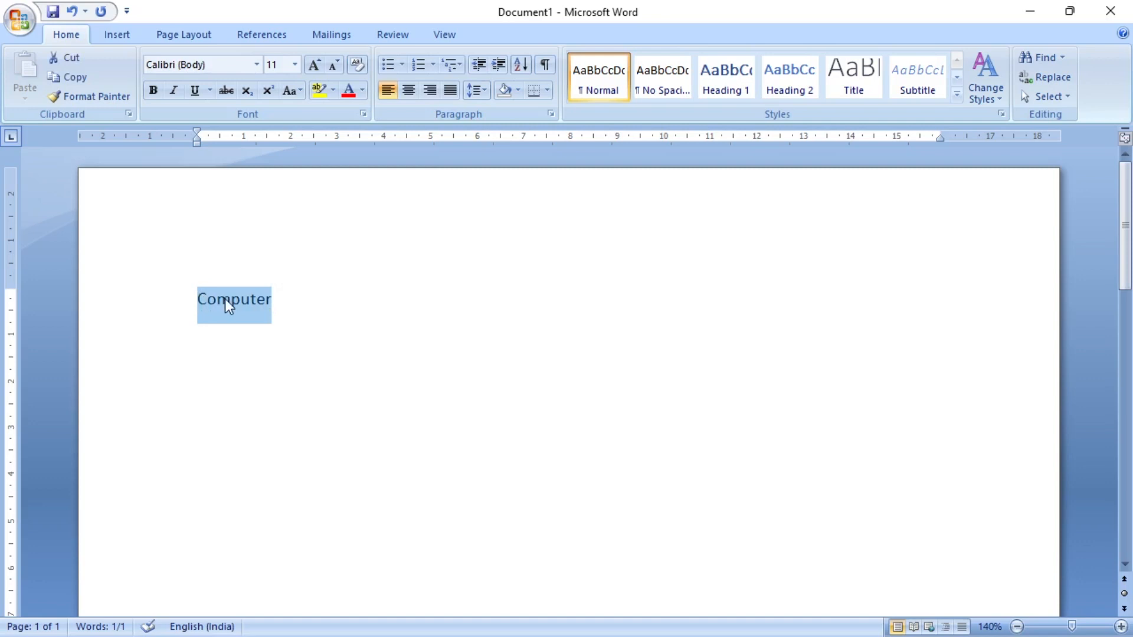
click(198, 300)
drag(198, 299, 270, 298)
key(ctrl+c)
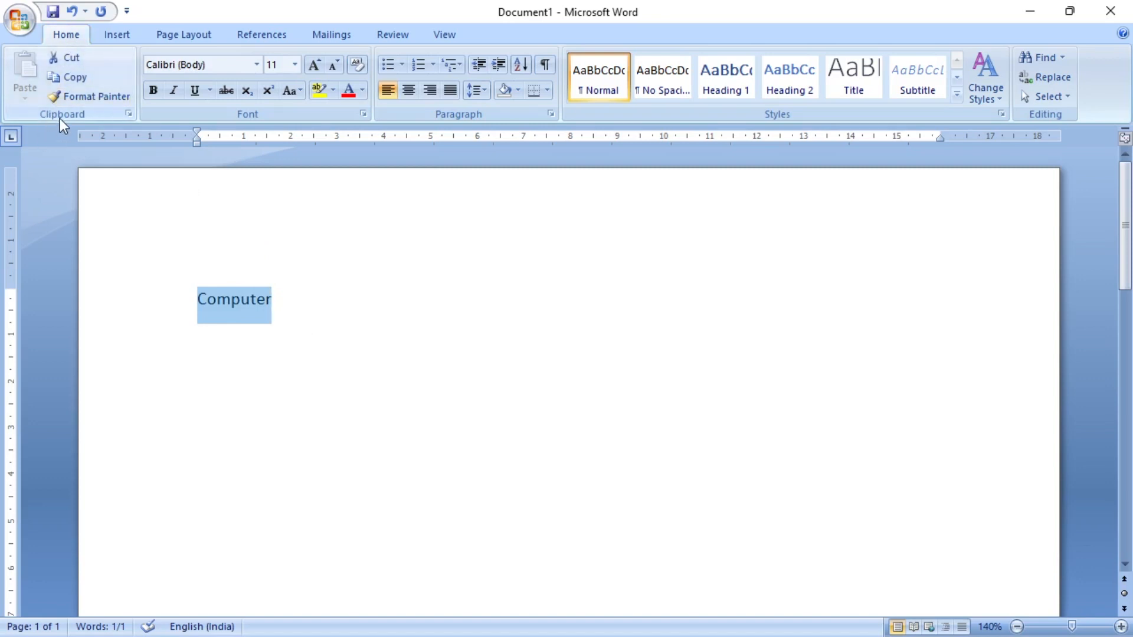
click(72, 77)
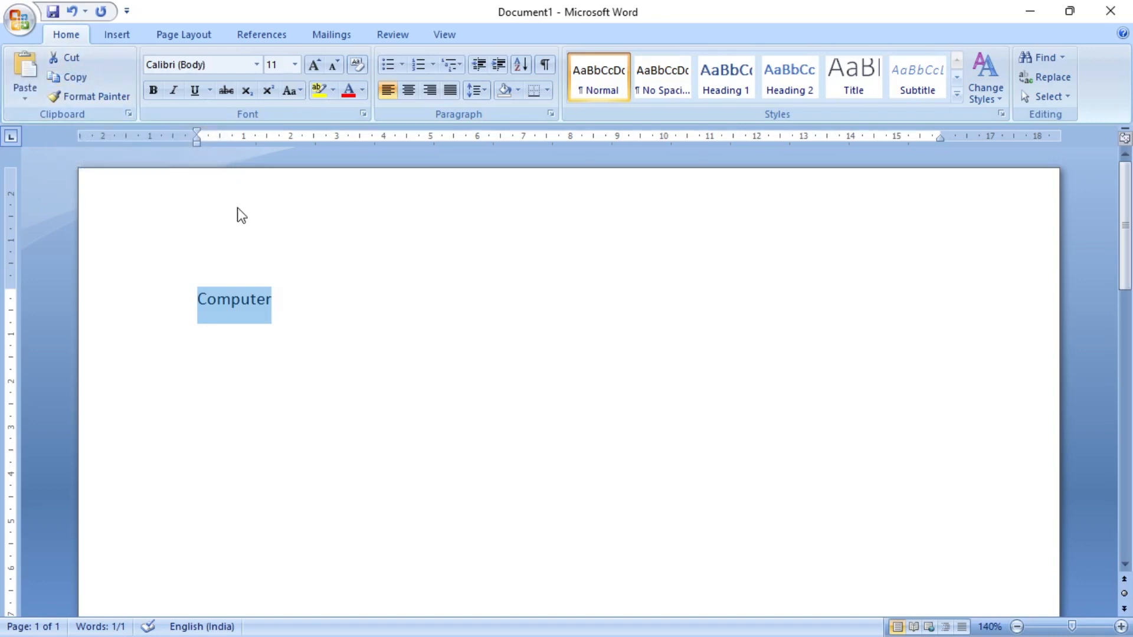
click(339, 310)
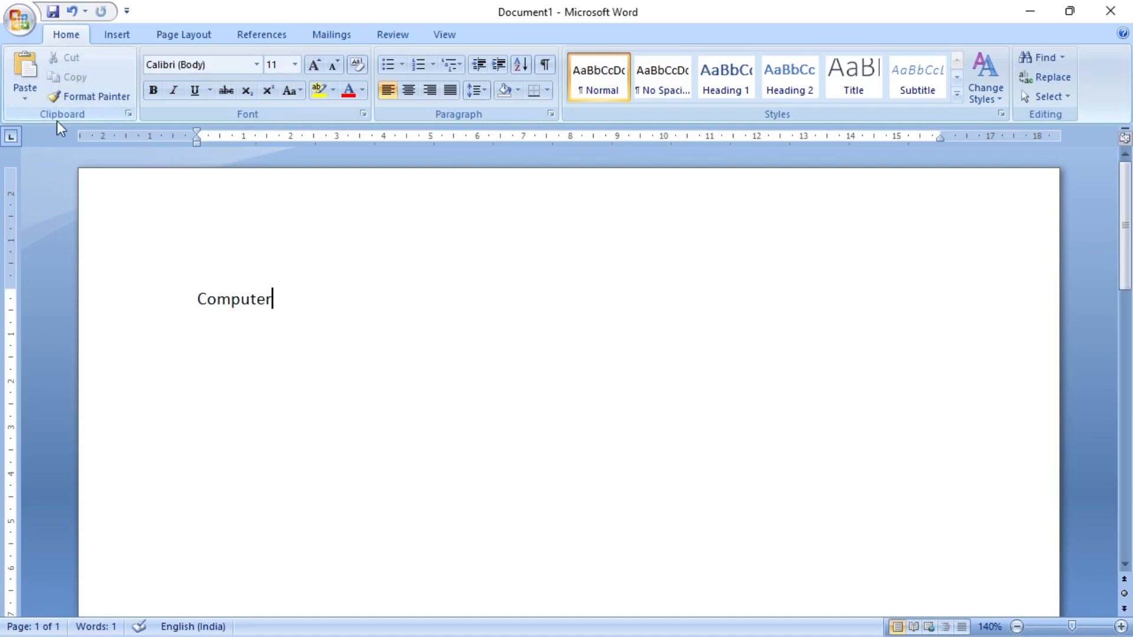
click(24, 68)
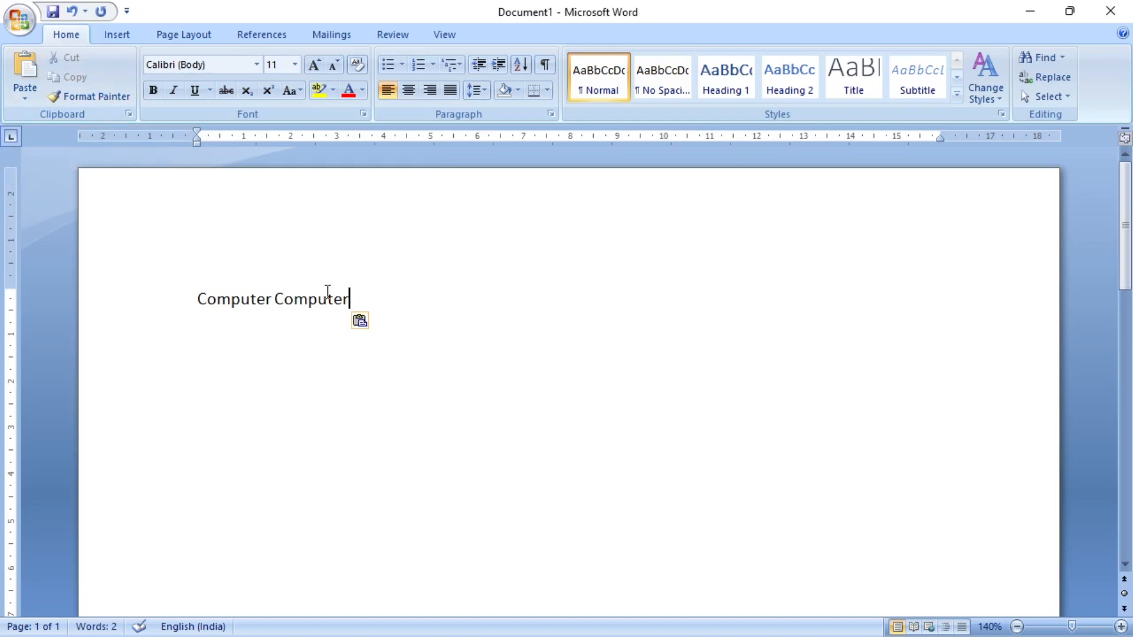
click(23, 71)
click(23, 71)
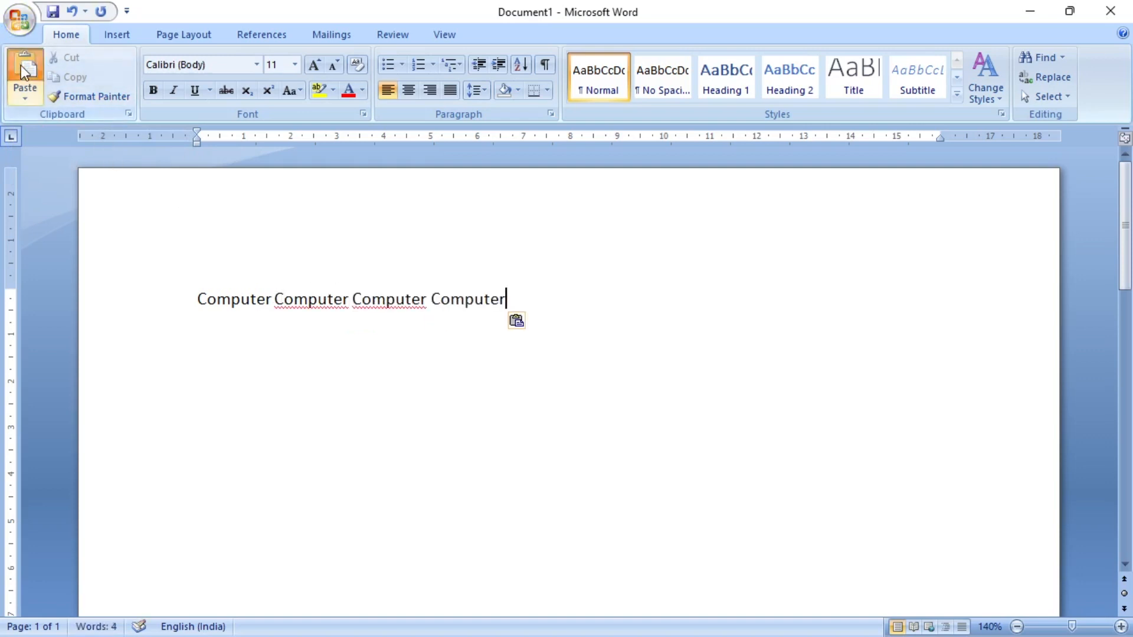
click(24, 71)
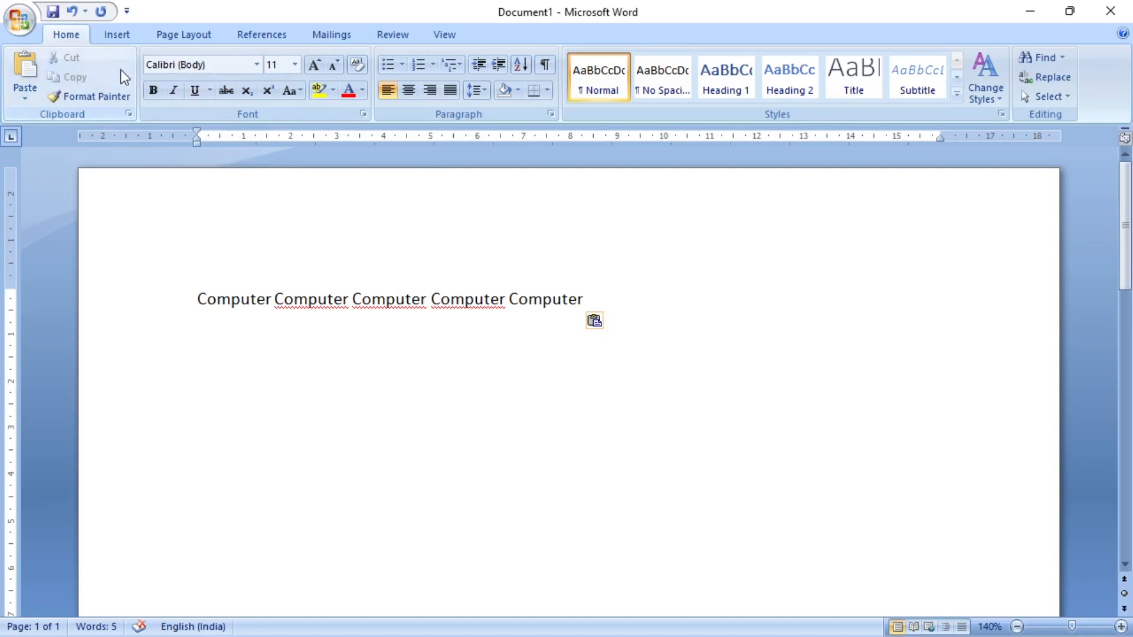
- Write the word "Monitor" on a new line below the row of "Computer" words
key(Return)
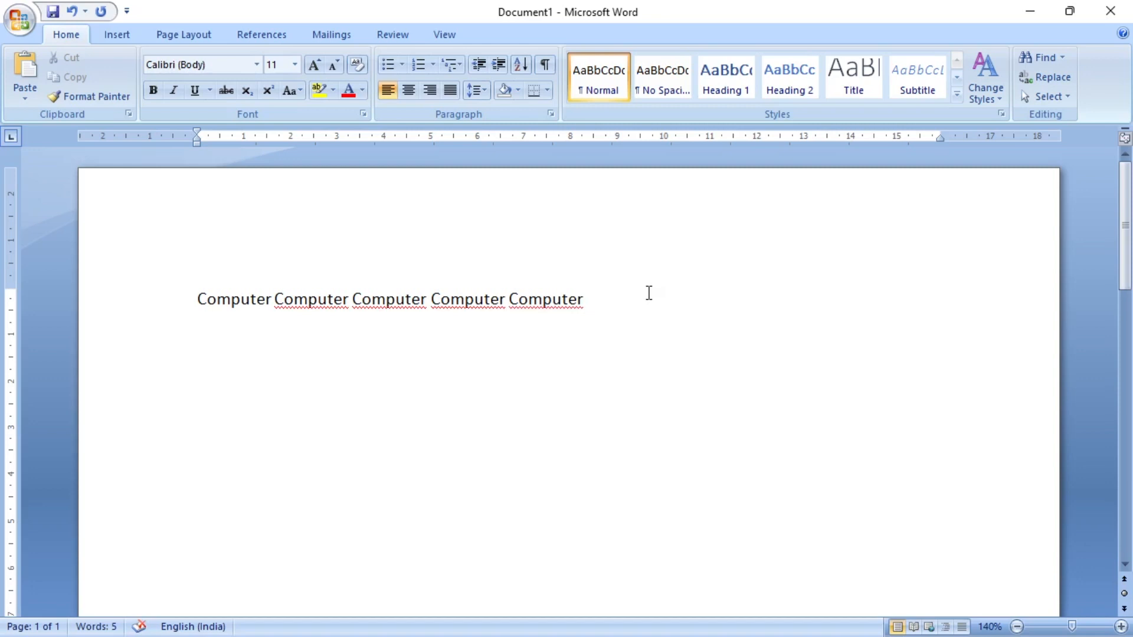
text(Monitor)
- Cut the word "Monitor" and paste it three times on the second line
drag(199, 336, 263, 336)
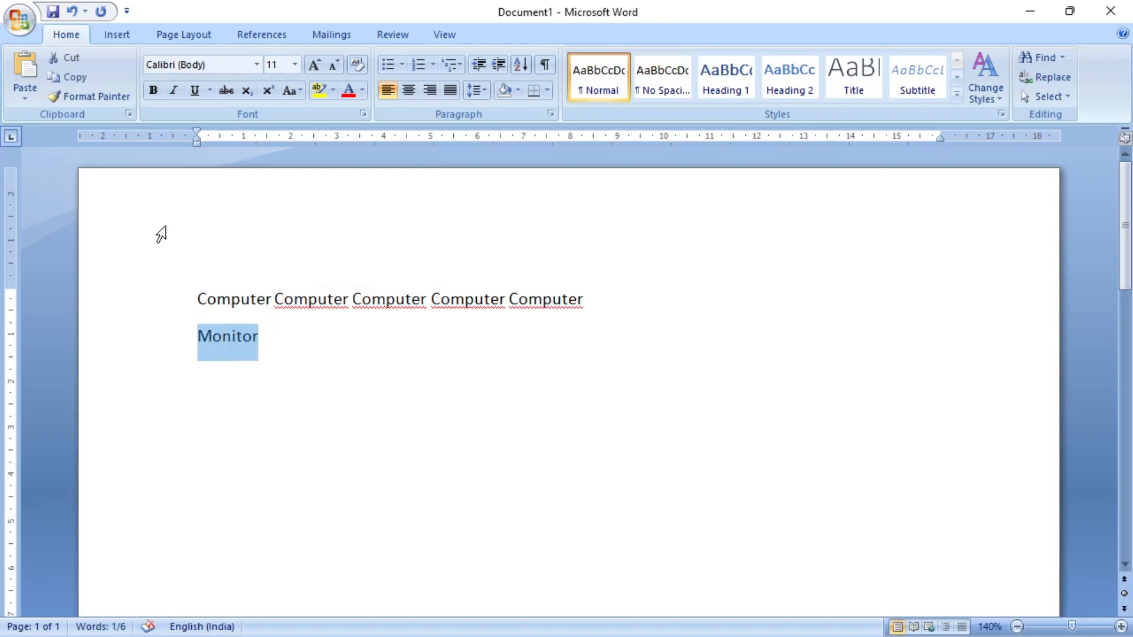
click(62, 59)
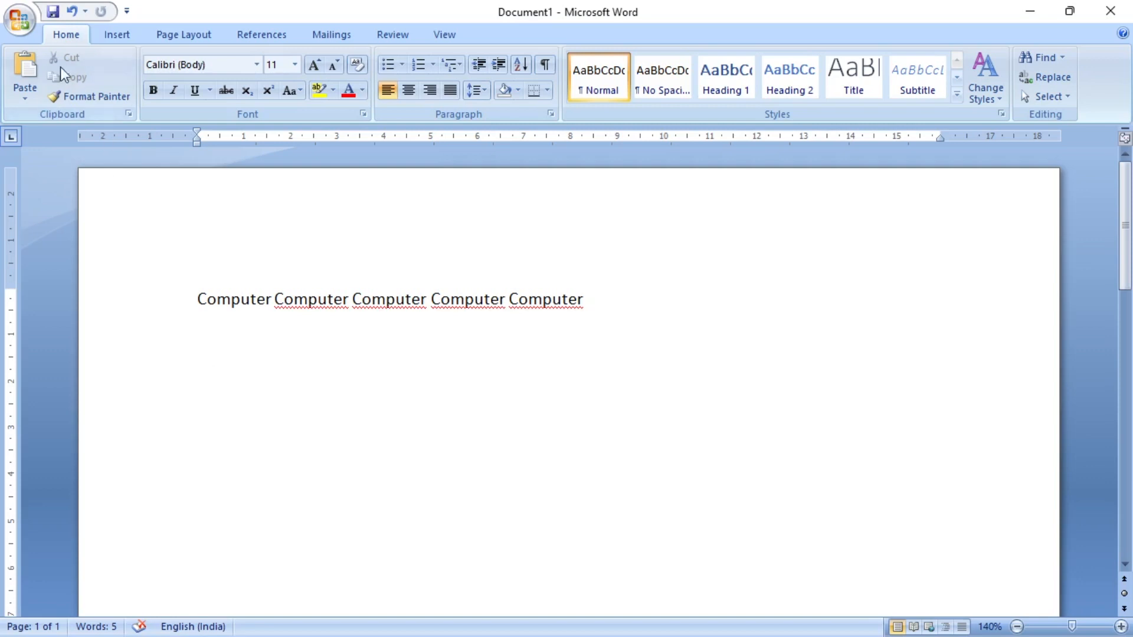
click(21, 65)
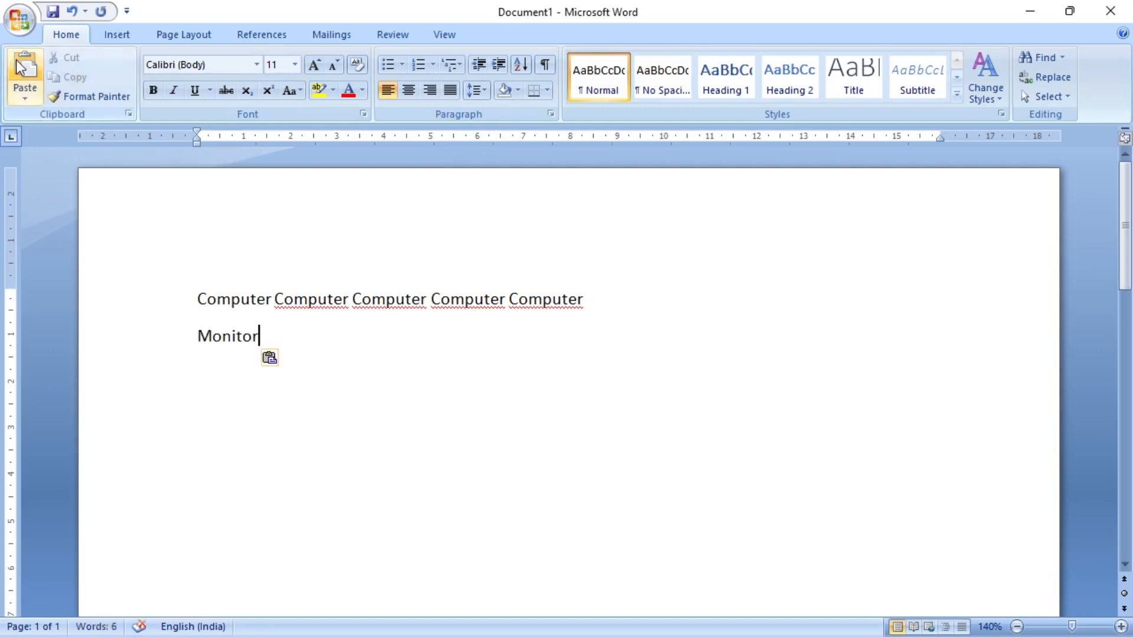
click(18, 61)
click(18, 62)
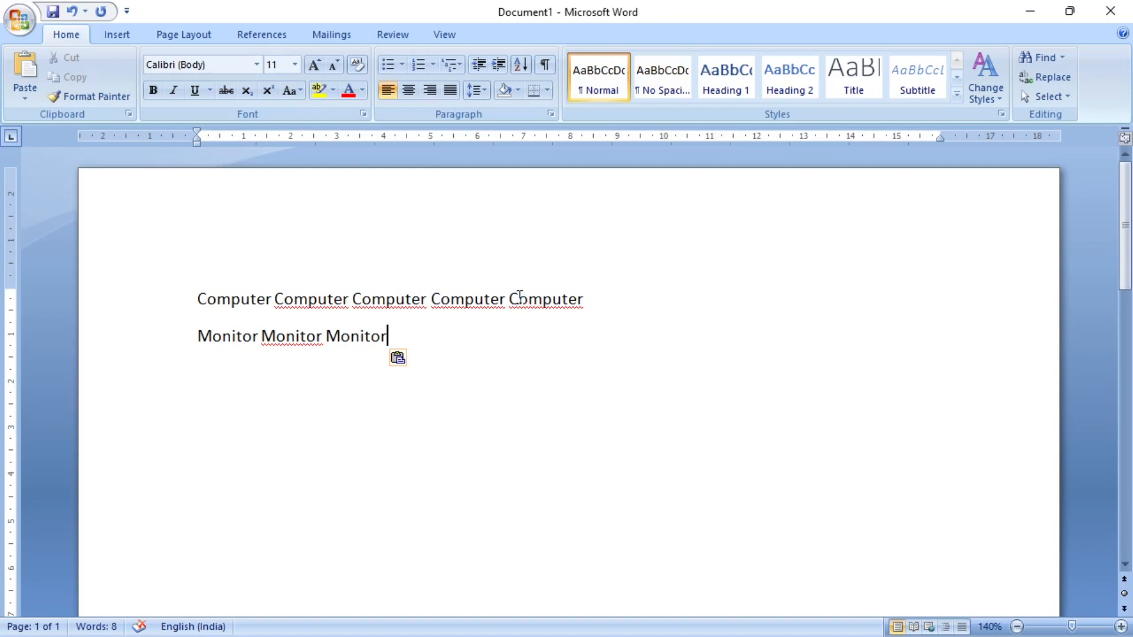
drag(508, 301, 597, 300)
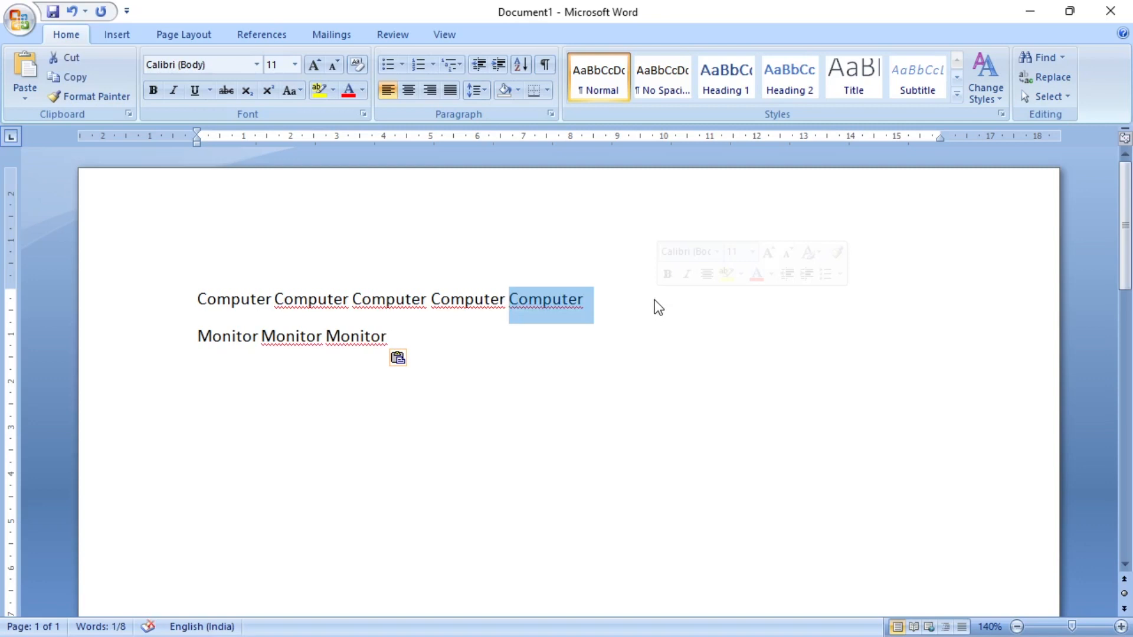
click(531, 346)
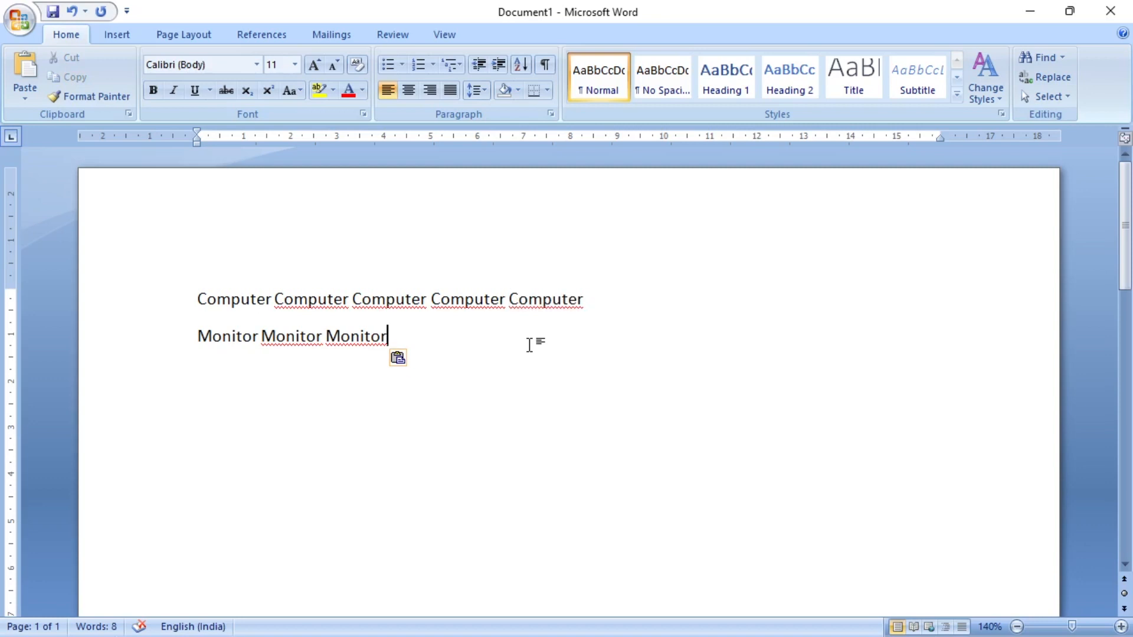
drag(509, 300, 585, 302)
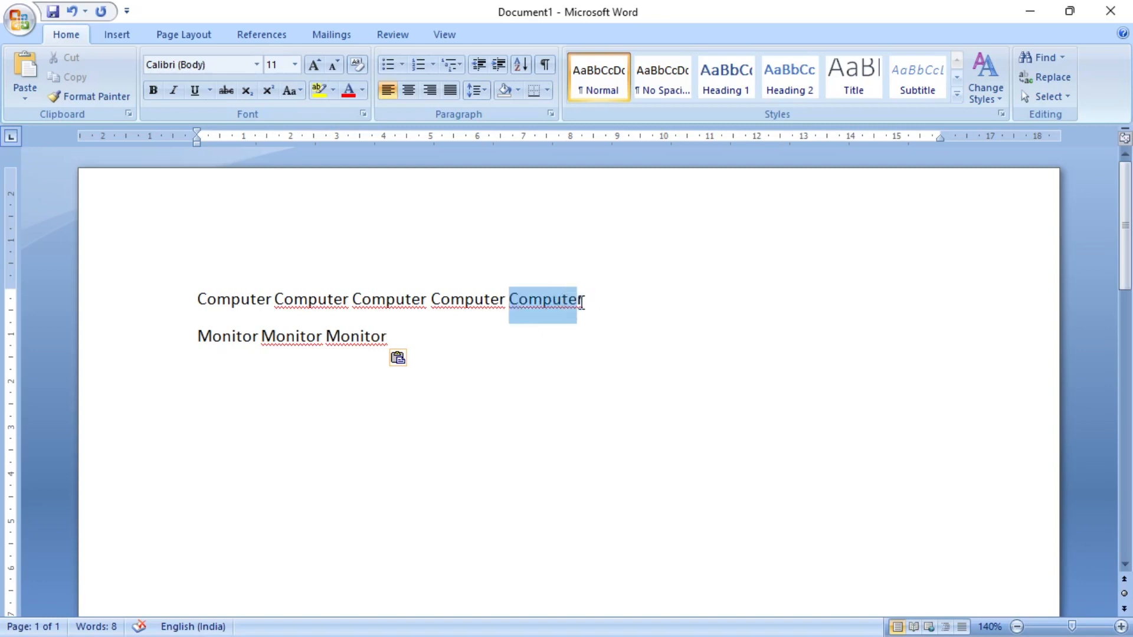
click(584, 304)
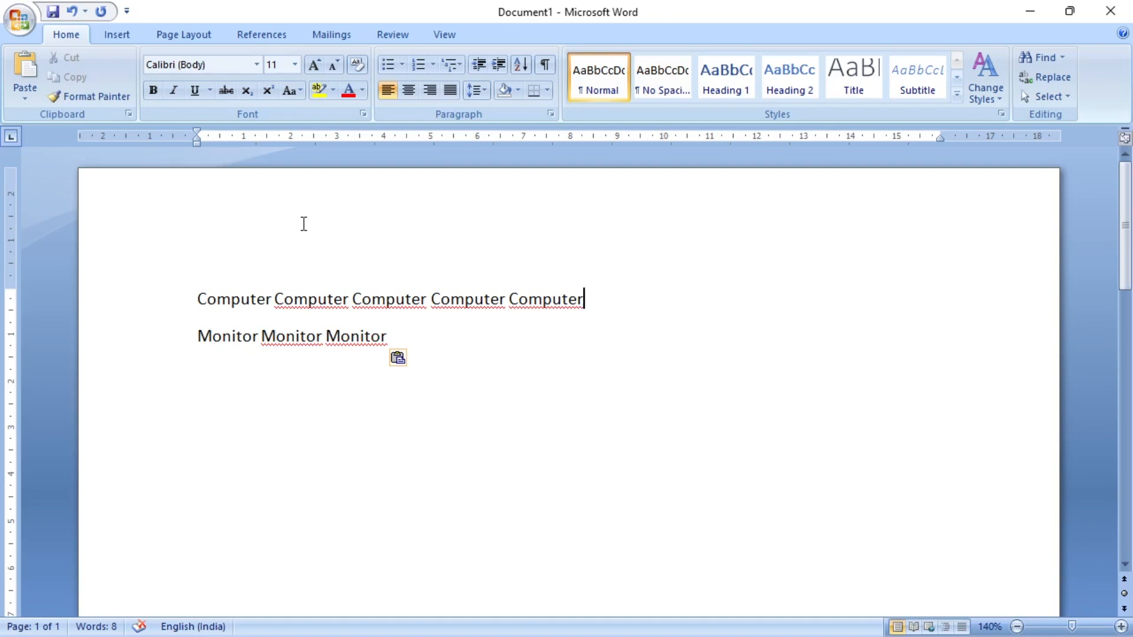
- Delete both the "Computer" and "Monitor" lines from the document
drag(404, 341, 190, 319)
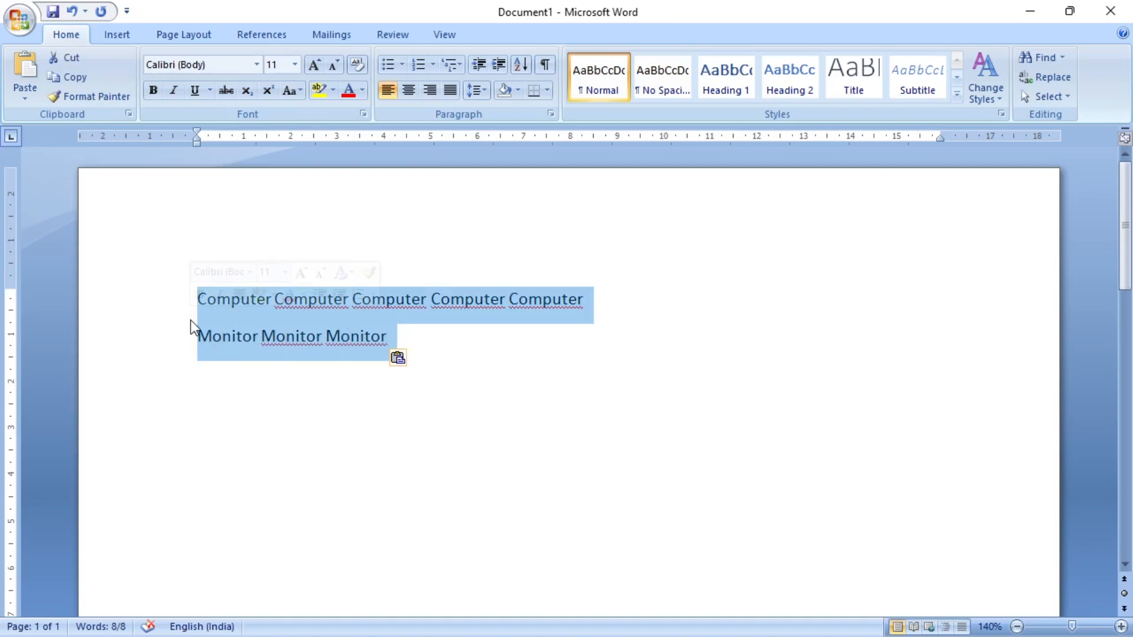
click(190, 320)
key(Delete)
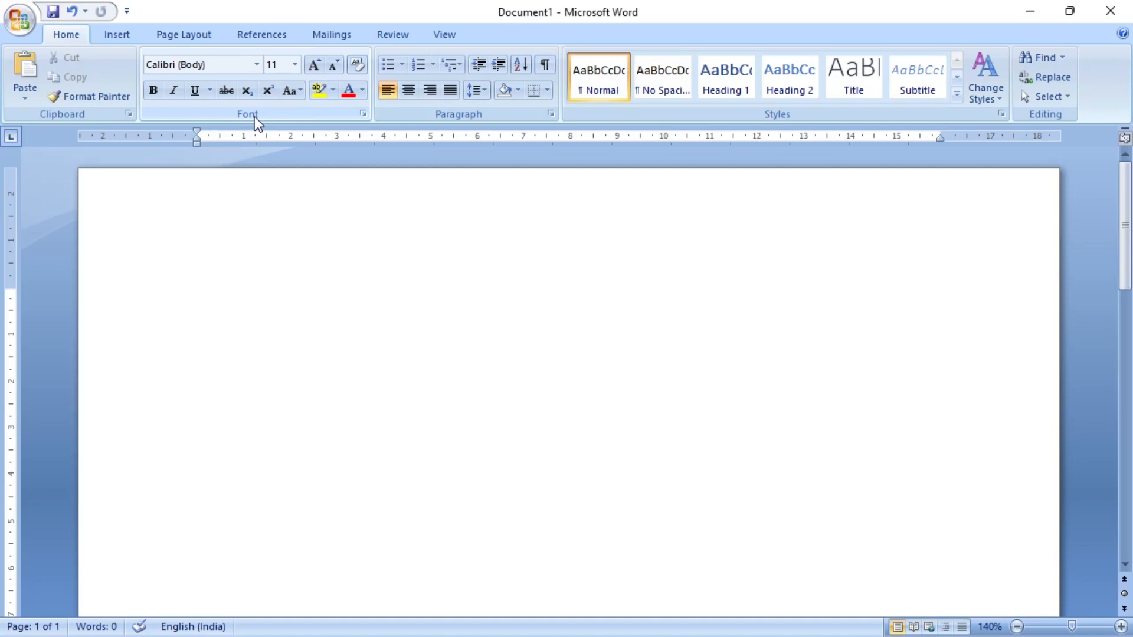
- Write "Computer" in the empty document and set its font to Edwardian Script ITC
text(Computer)
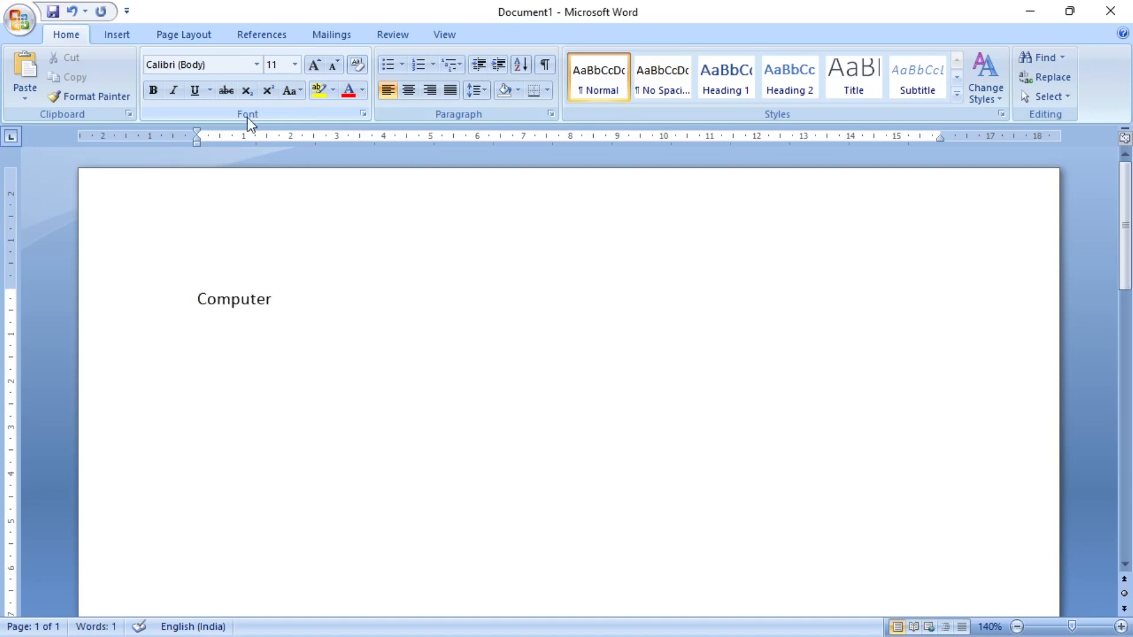
click(197, 298)
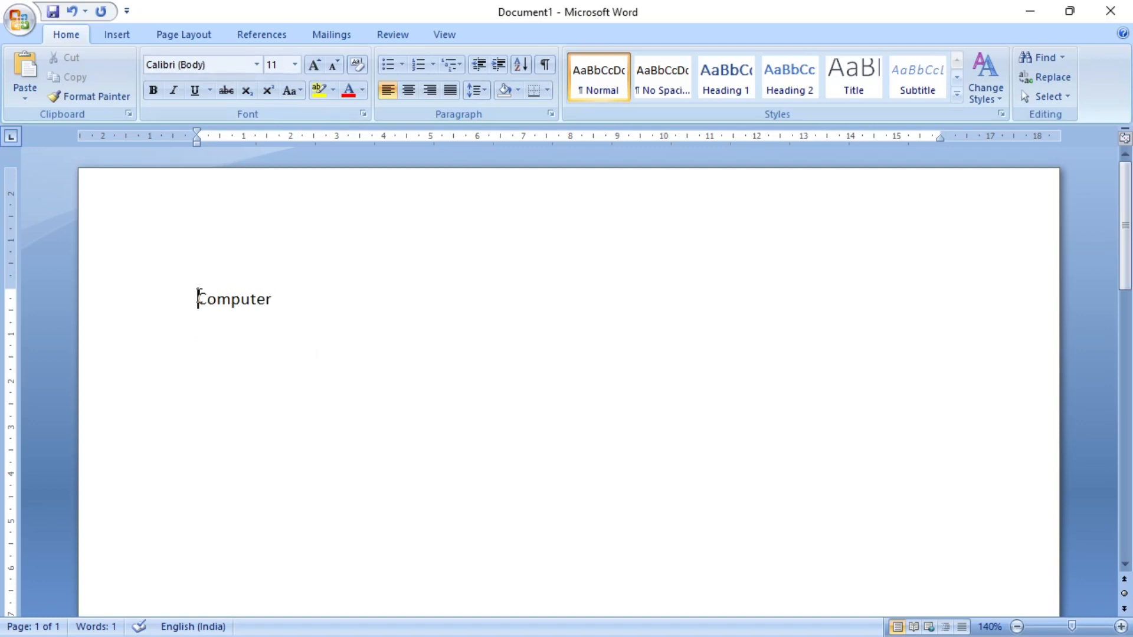
drag(198, 298, 274, 300)
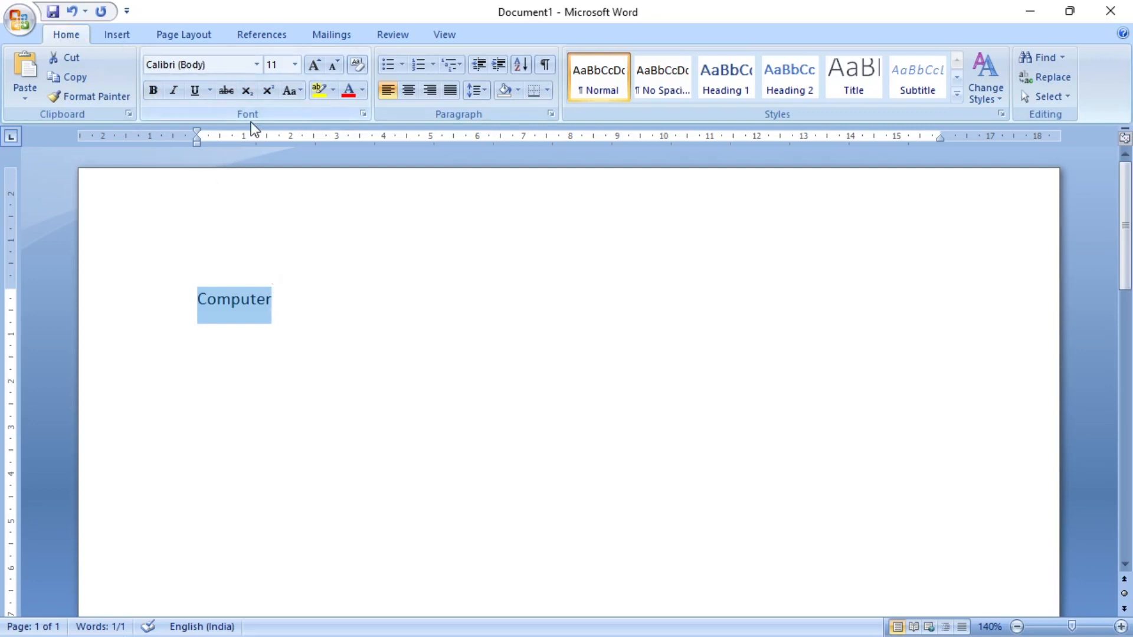
click(262, 65)
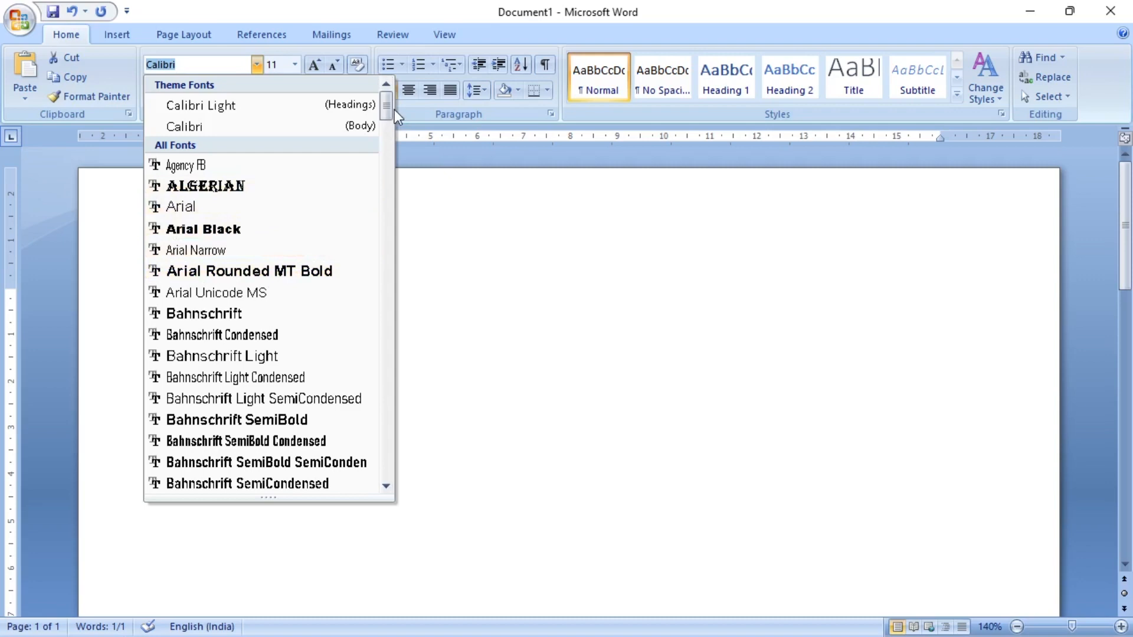
drag(385, 98, 389, 193)
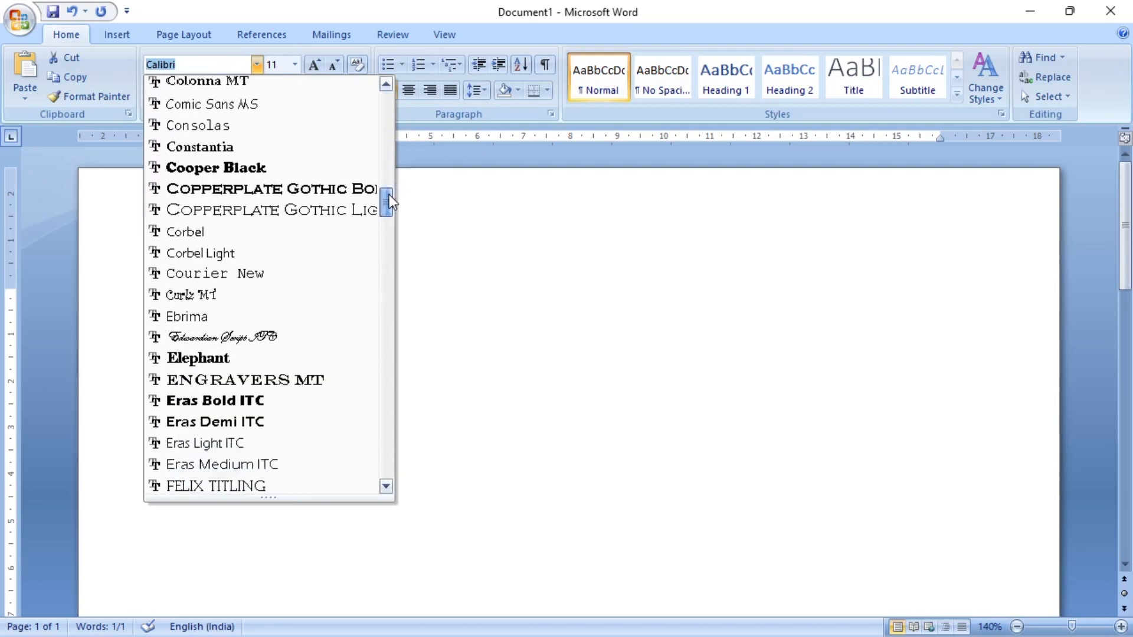
click(214, 338)
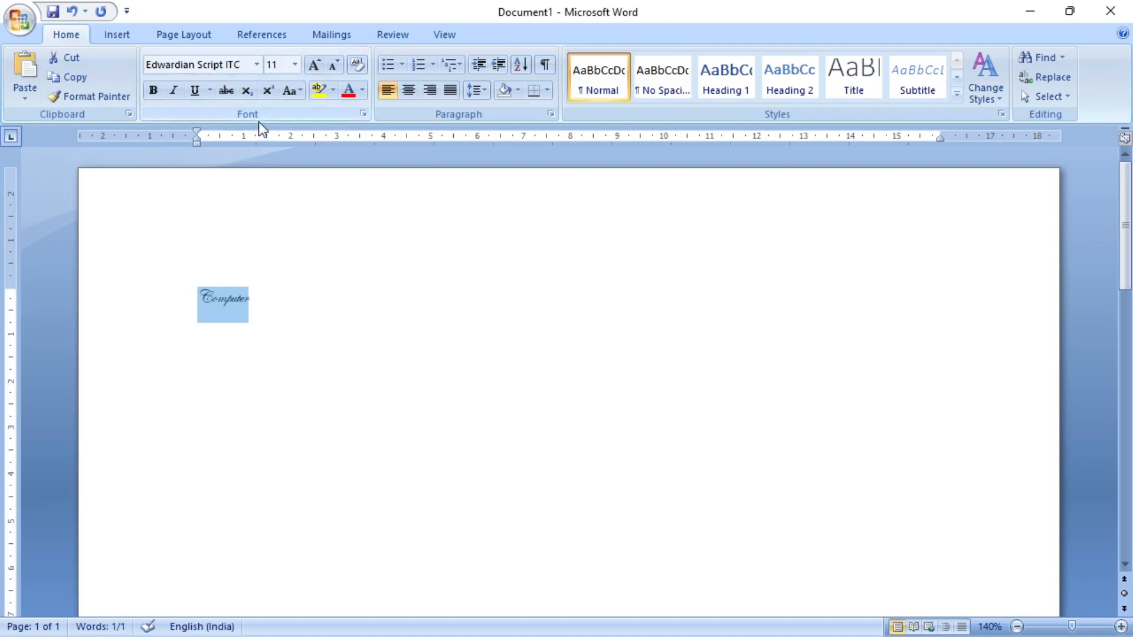
- Set the font size of the word "Computer" to 72 and deselect it
click(296, 65)
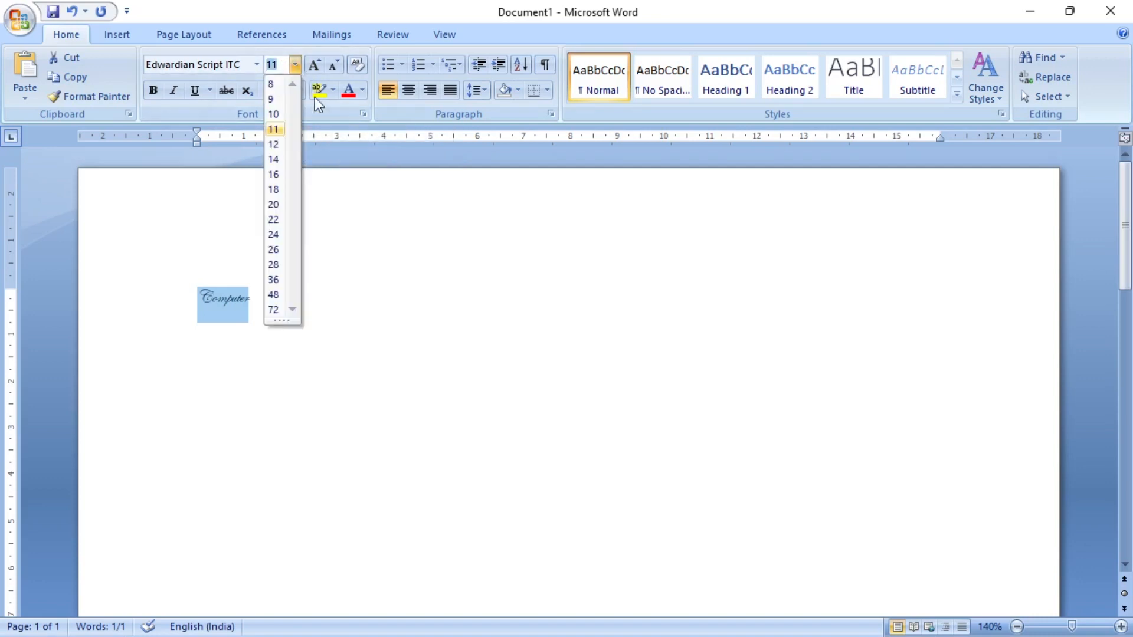
click(274, 309)
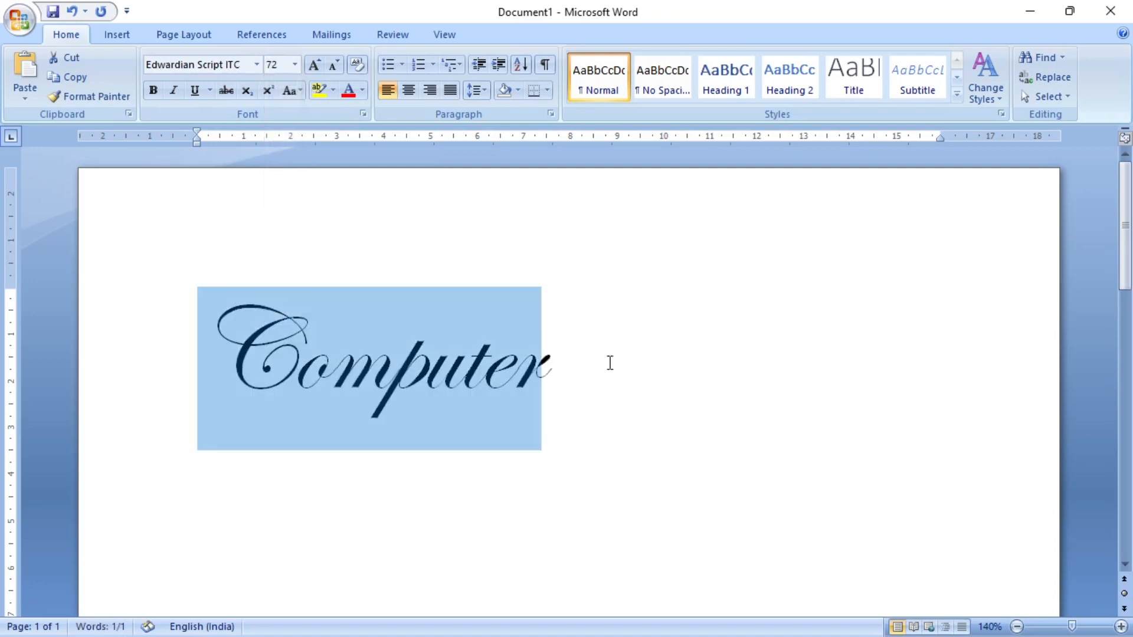
click(591, 372)
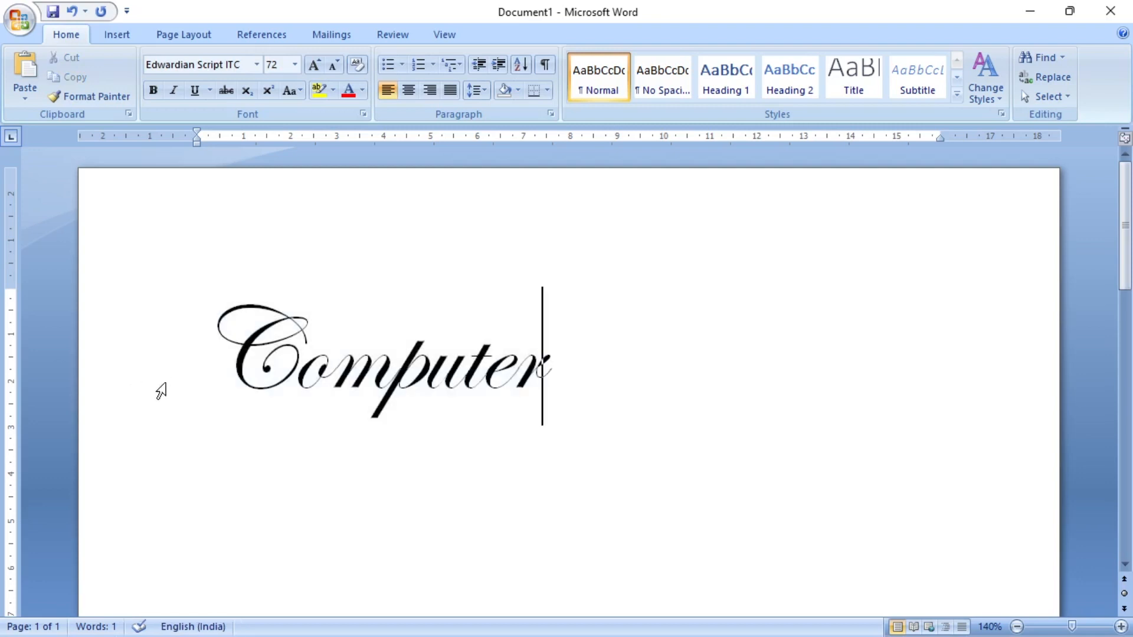
- Set the font size of the word "Computer" to the custom value 100
drag(199, 366, 547, 372)
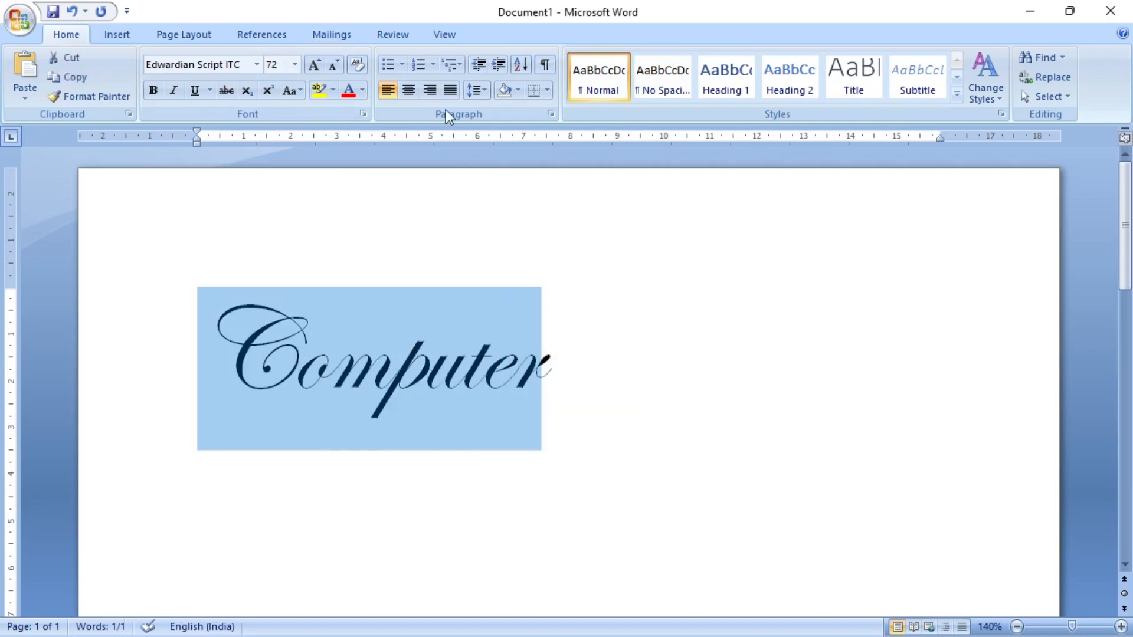
click(297, 62)
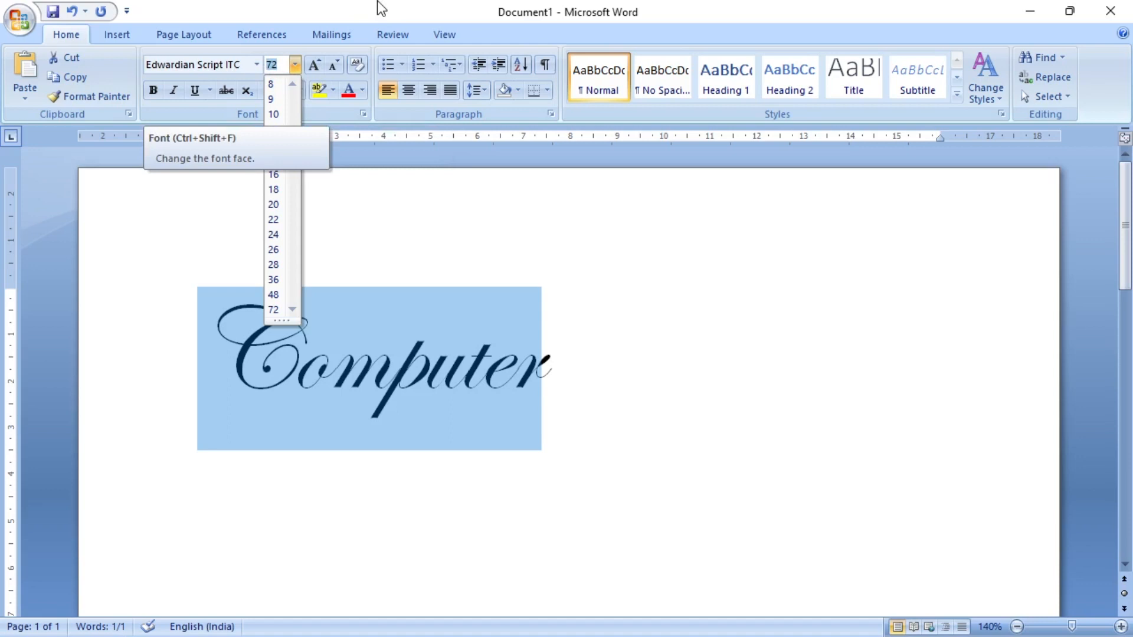
key(BackSpace)
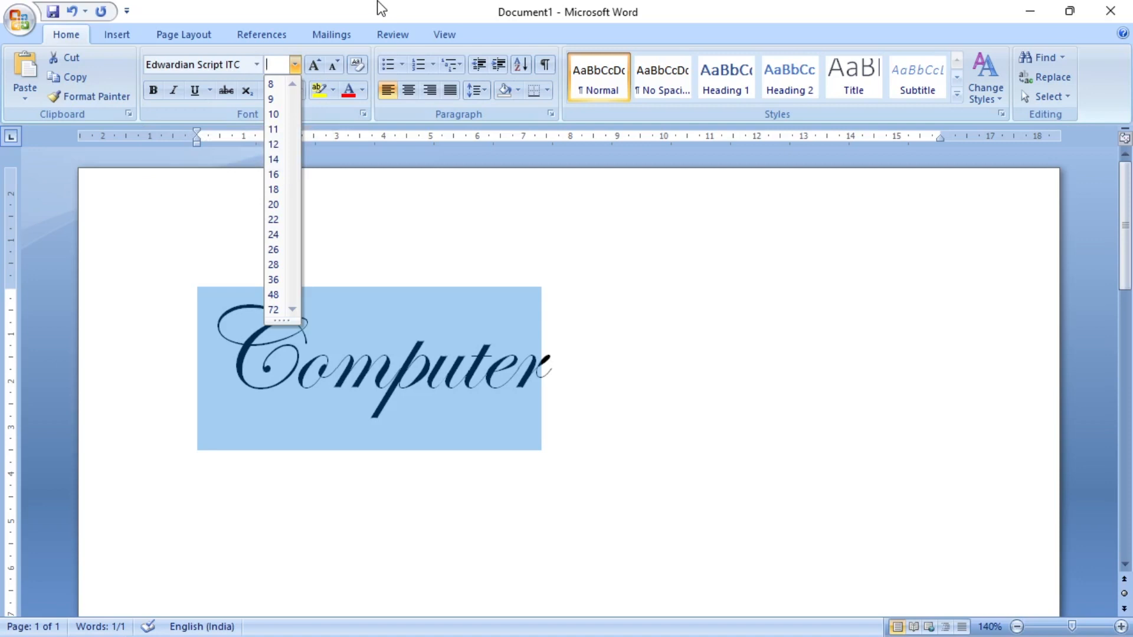
text(100)
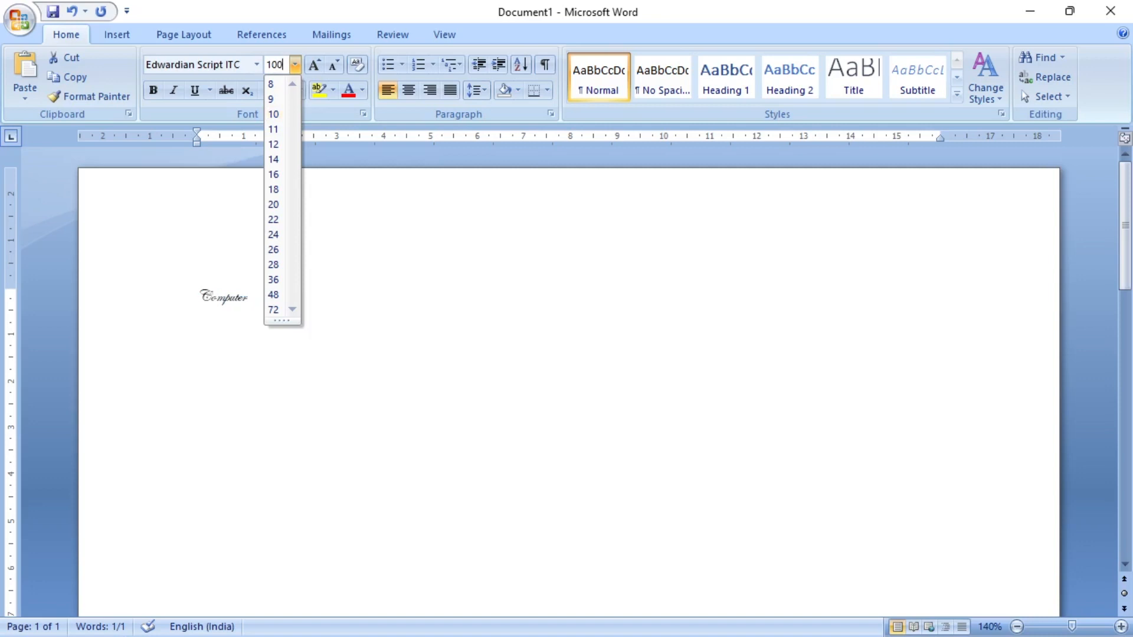
key(Return)
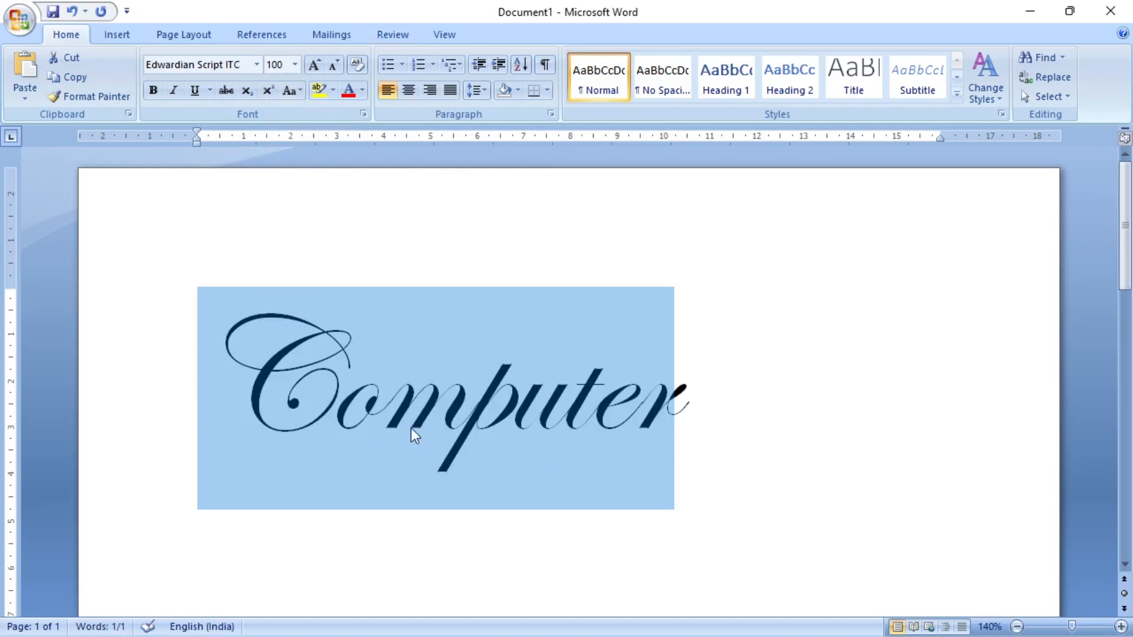
click(297, 64)
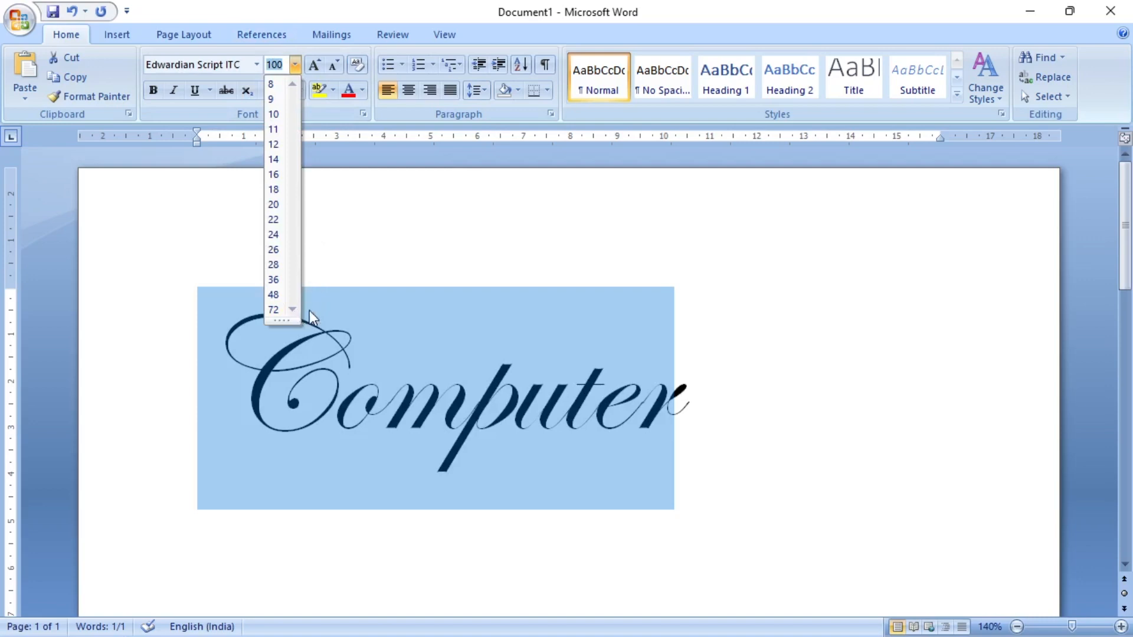
click(641, 419)
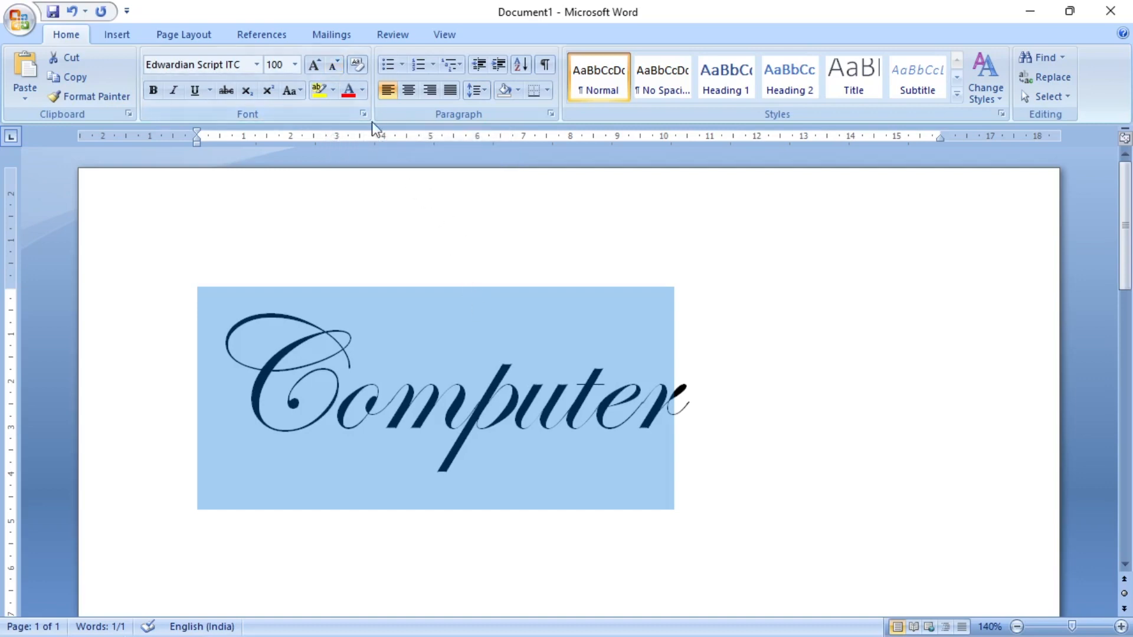
- Shrink the font of "Computer" stepwise to 72, and grow it stepwise back to 100
click(338, 62)
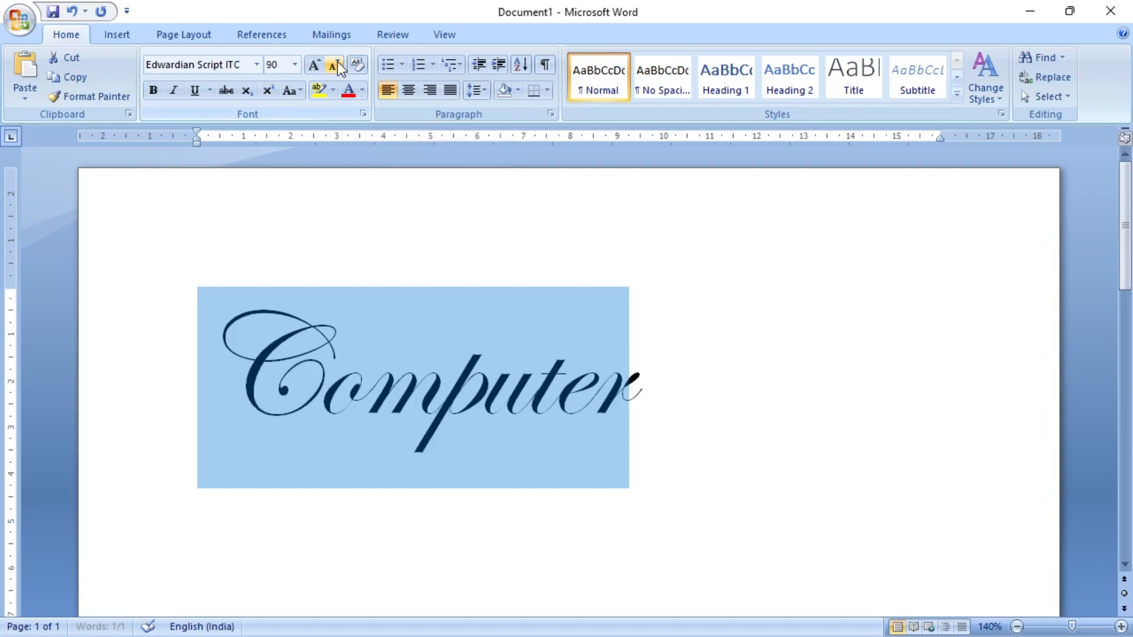
click(338, 63)
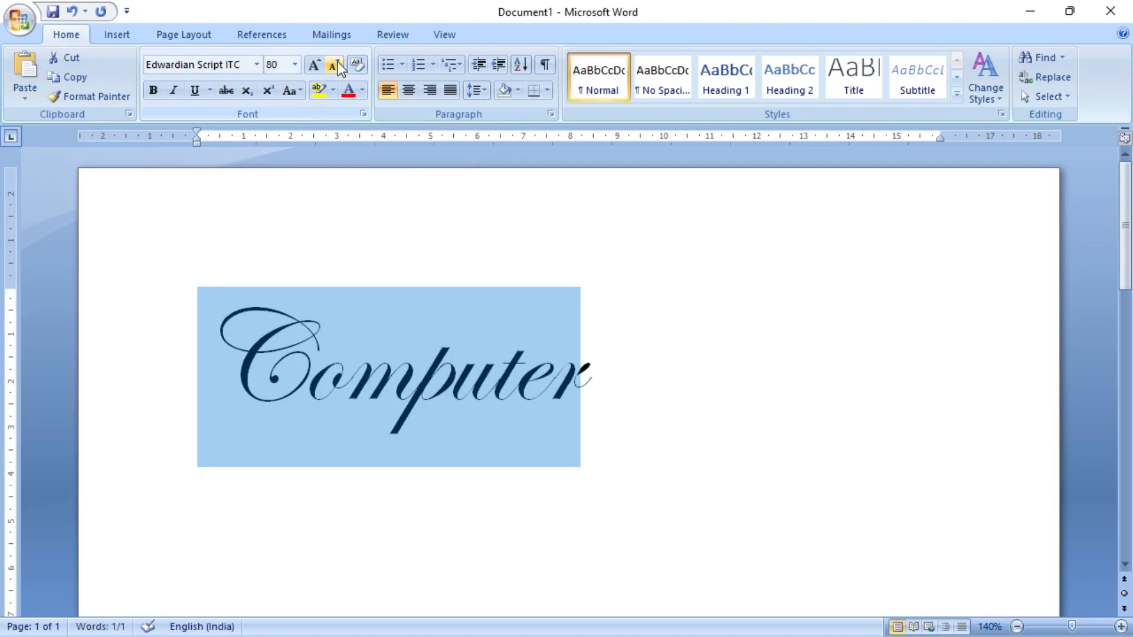
click(338, 63)
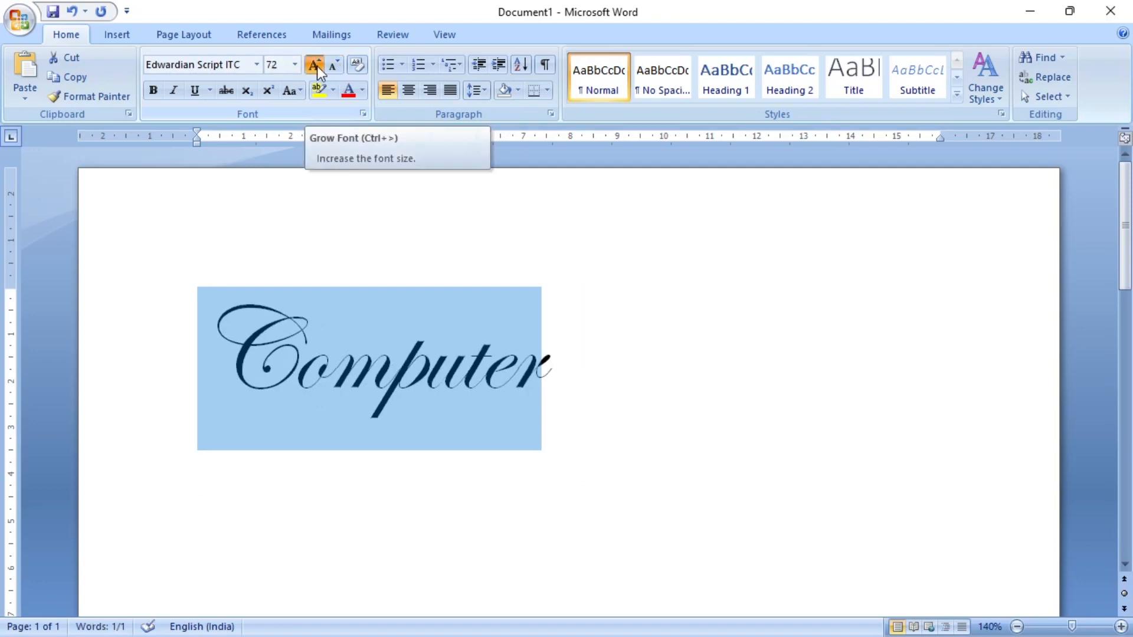
click(315, 65)
click(315, 65)
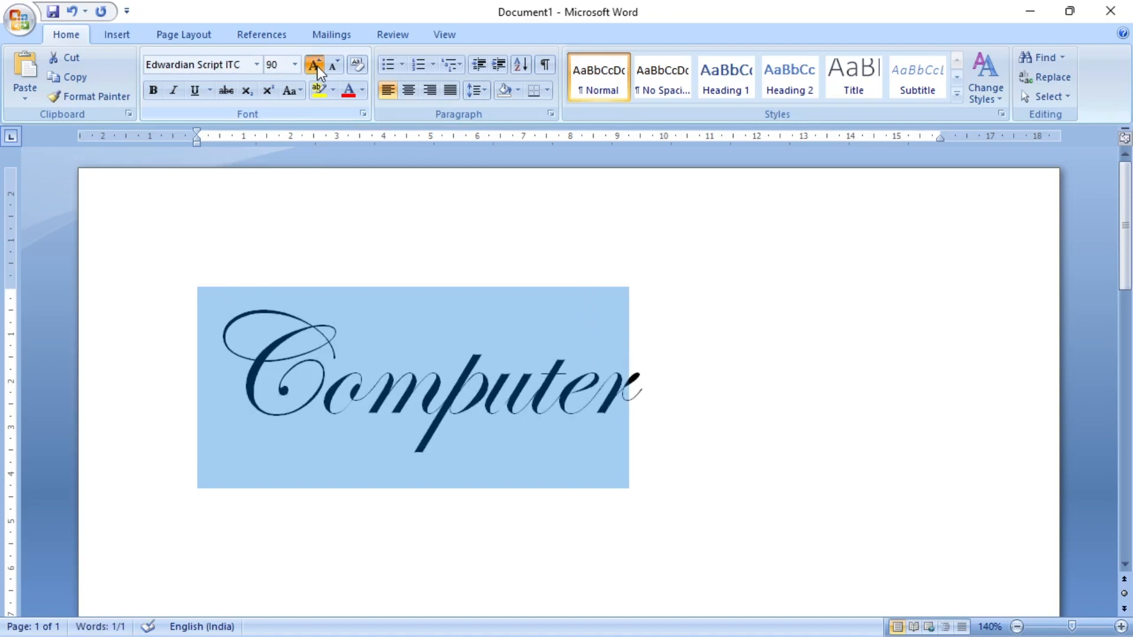
click(317, 70)
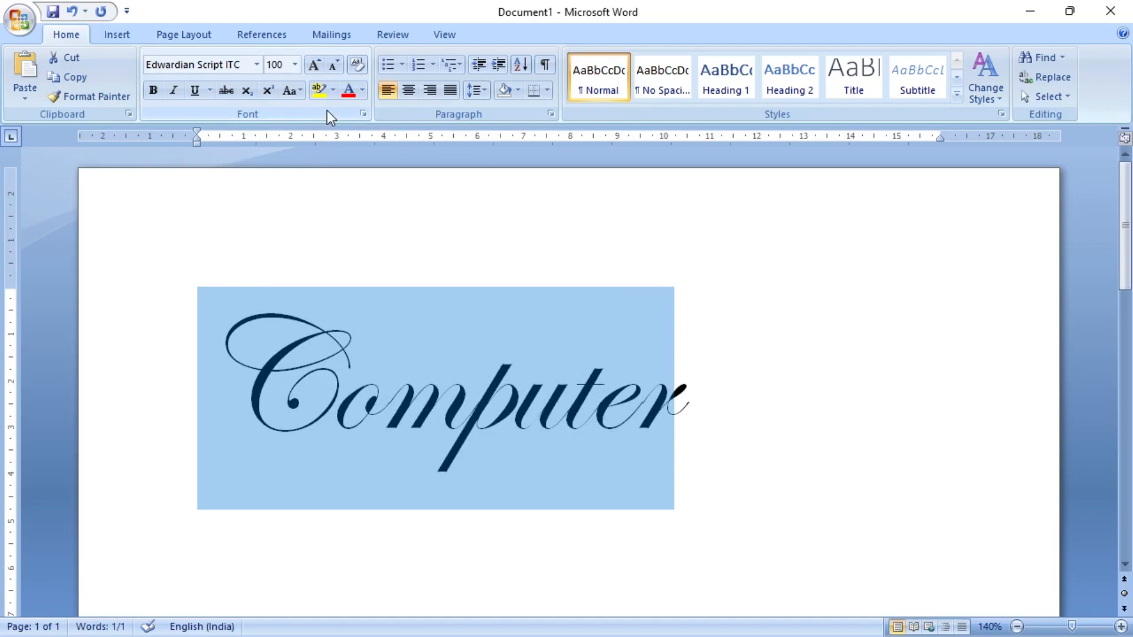
- Try bold and italic one after the other on the word "Computer", removing each again
click(153, 92)
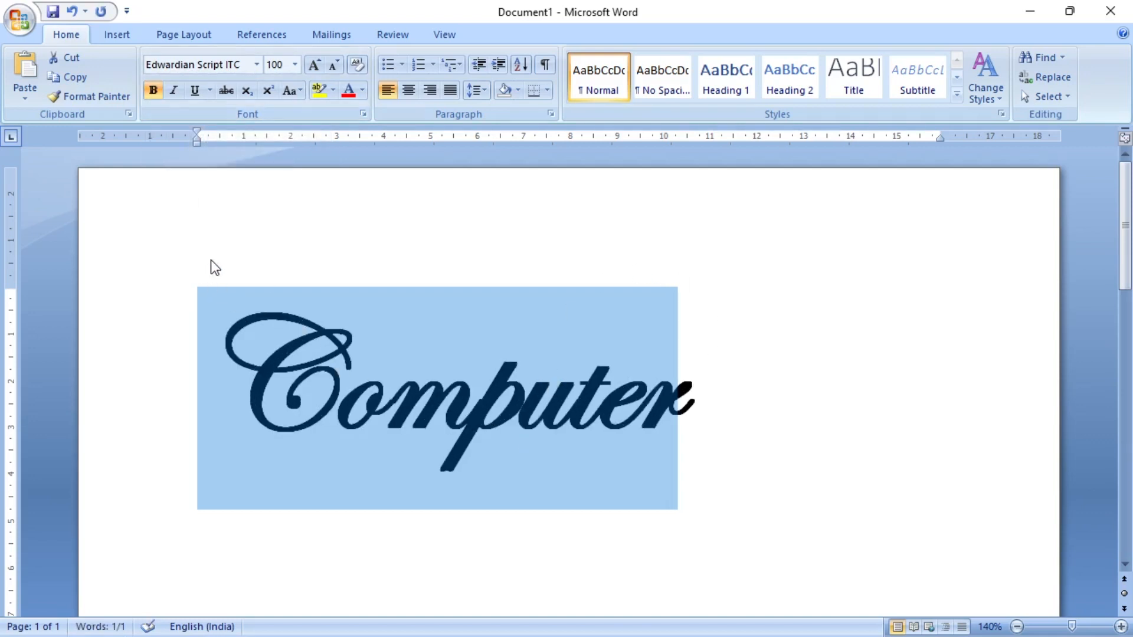
click(152, 91)
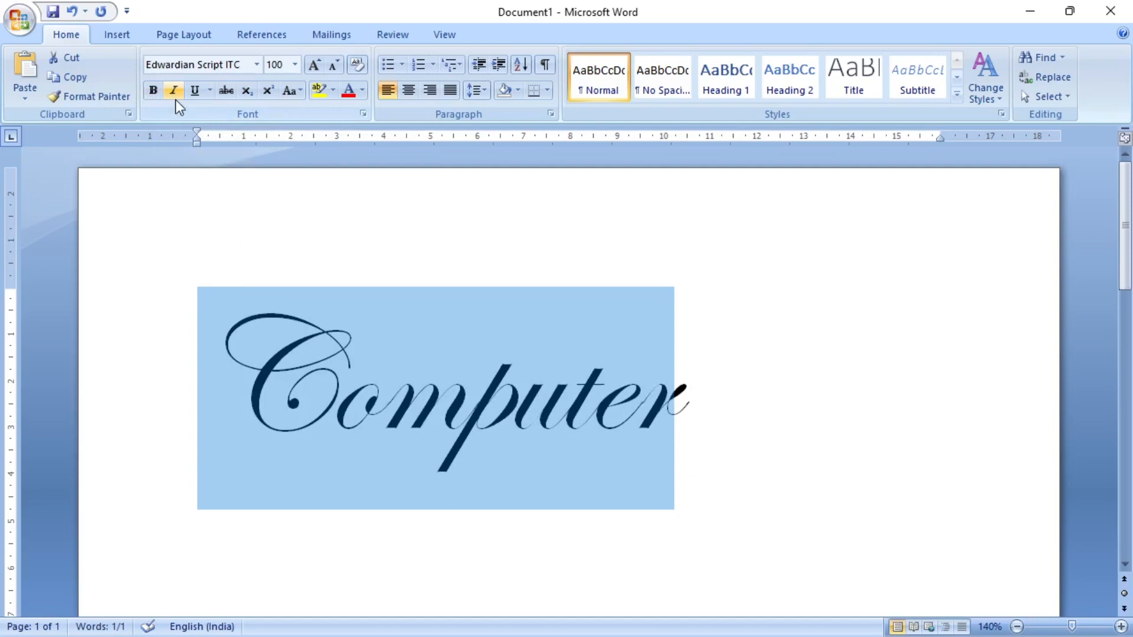
click(173, 91)
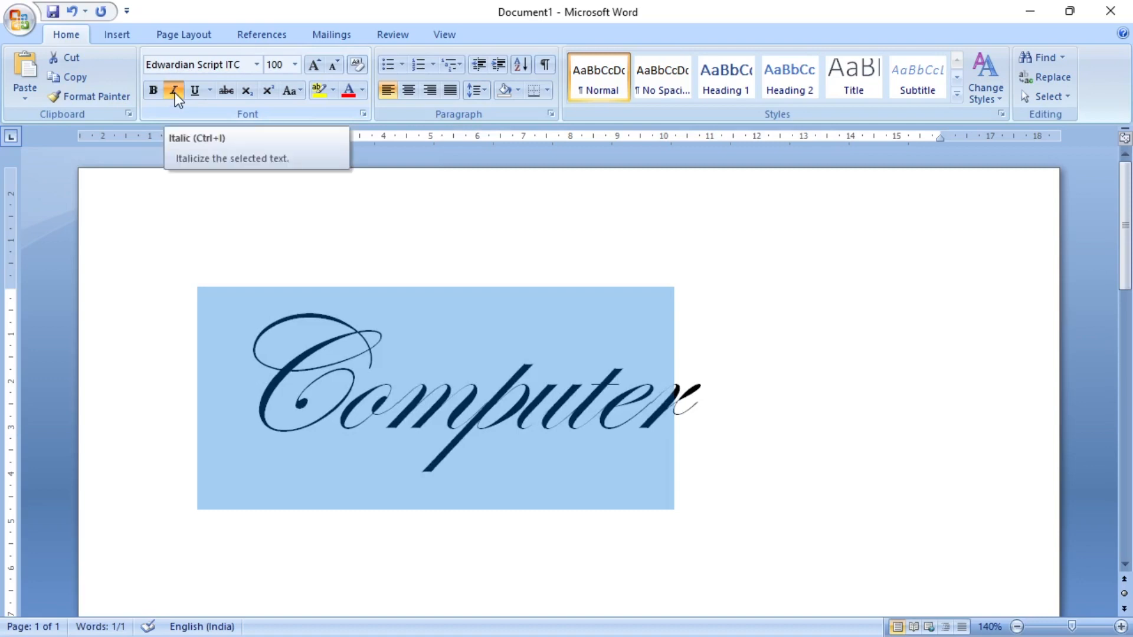
click(175, 93)
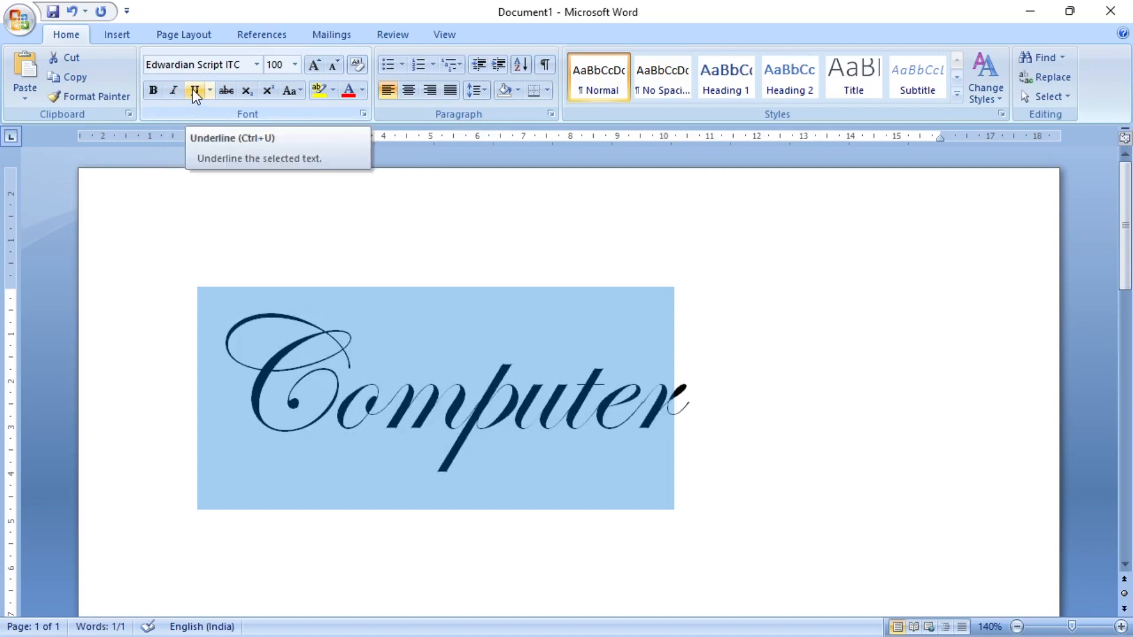
- Underline the word "Computer", remove the underline, and look through the available underline styles without choosing one
click(193, 90)
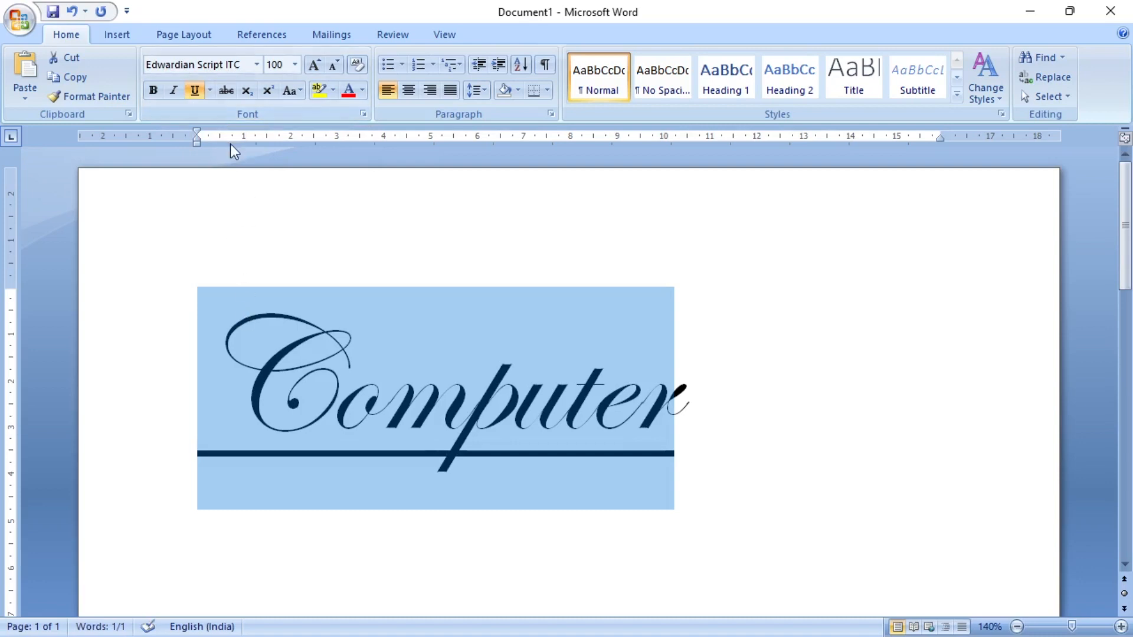
click(196, 90)
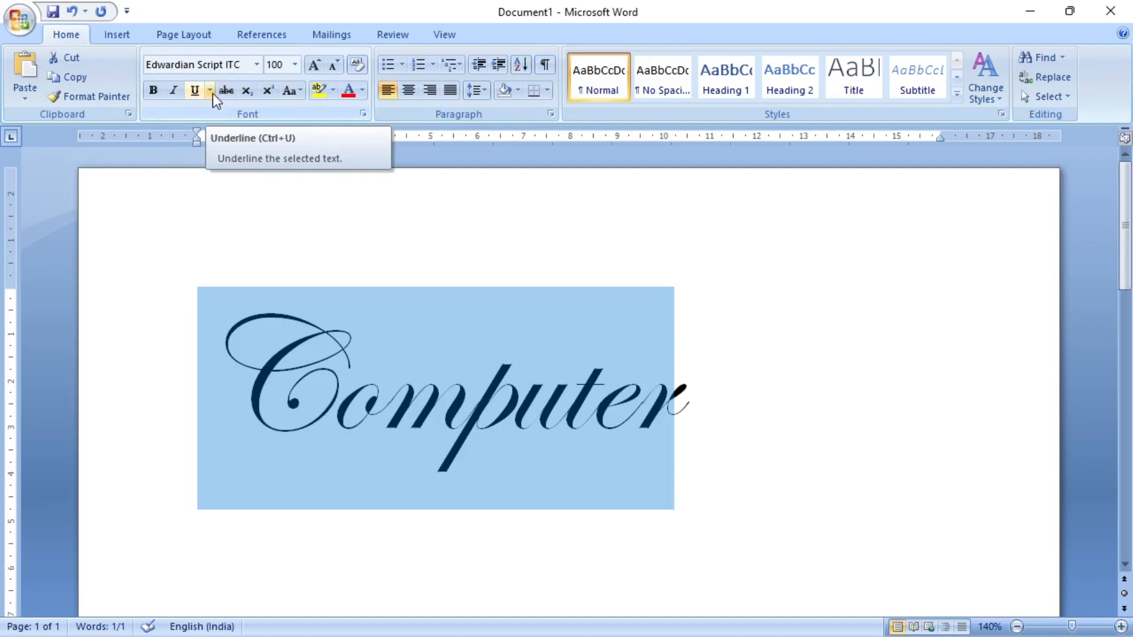
click(210, 91)
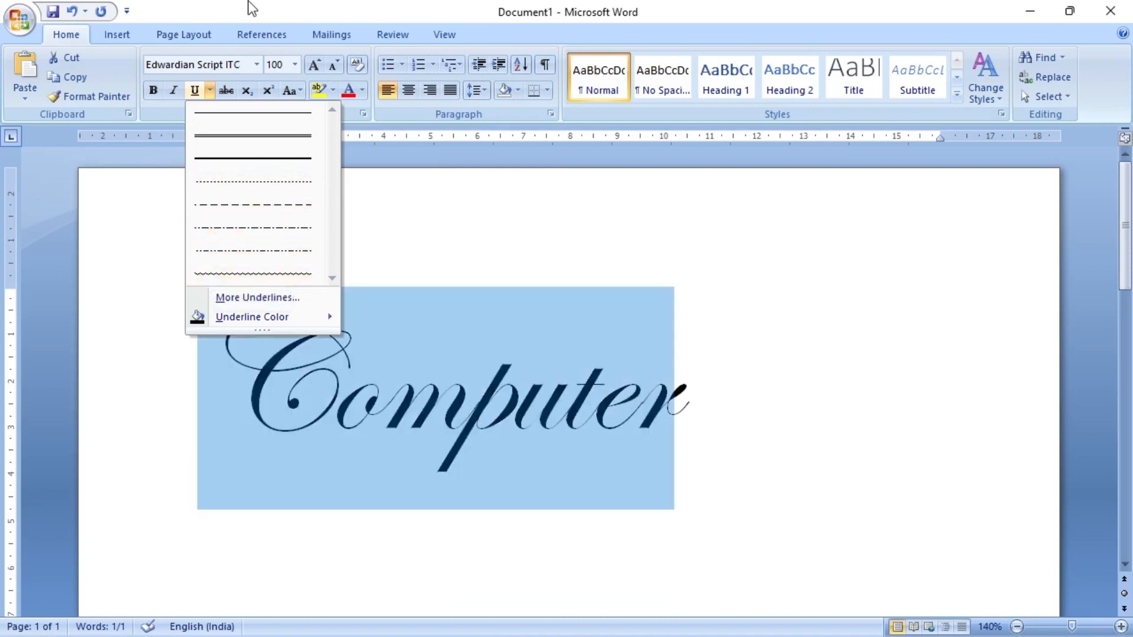
click(248, 2)
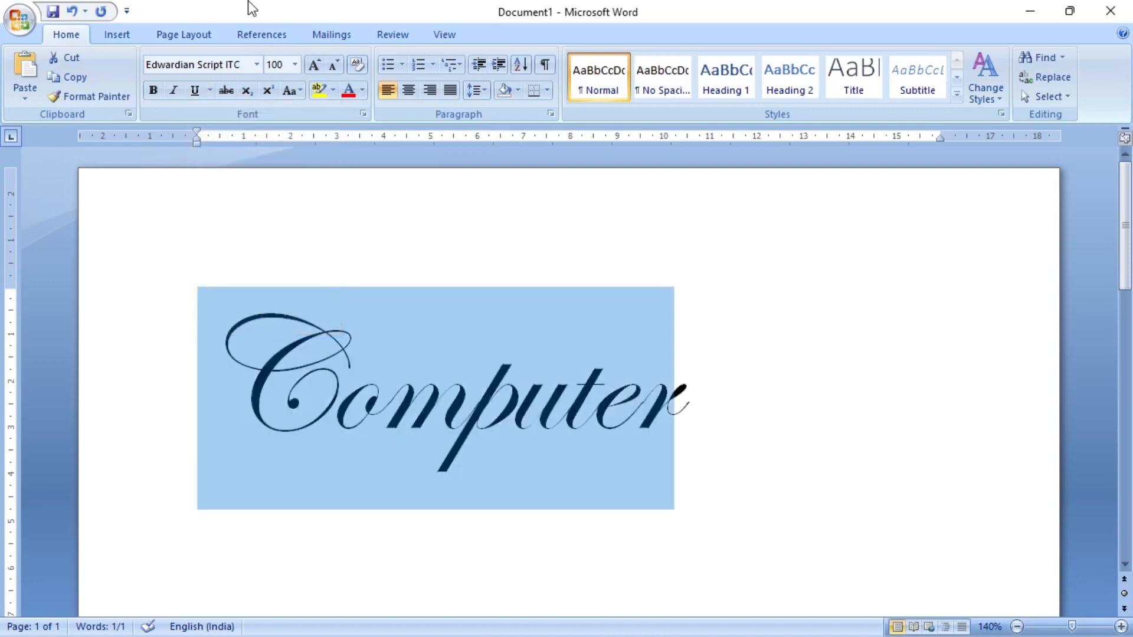
- Strike through the word "Computer", remove the strikethrough, and deselect the word
click(228, 90)
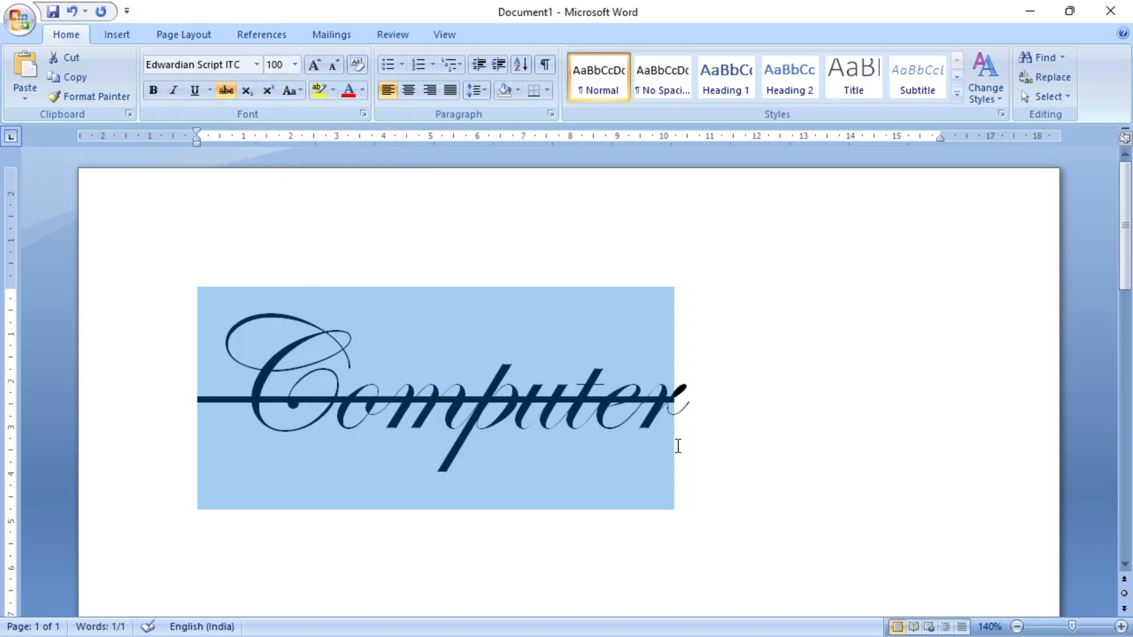
click(227, 97)
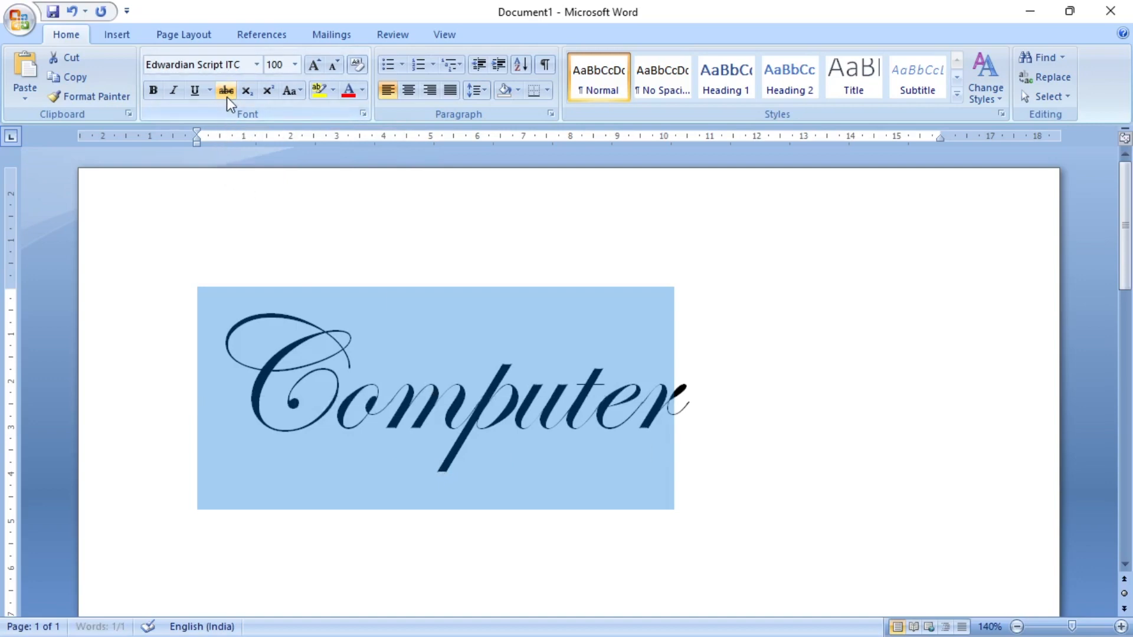
click(826, 441)
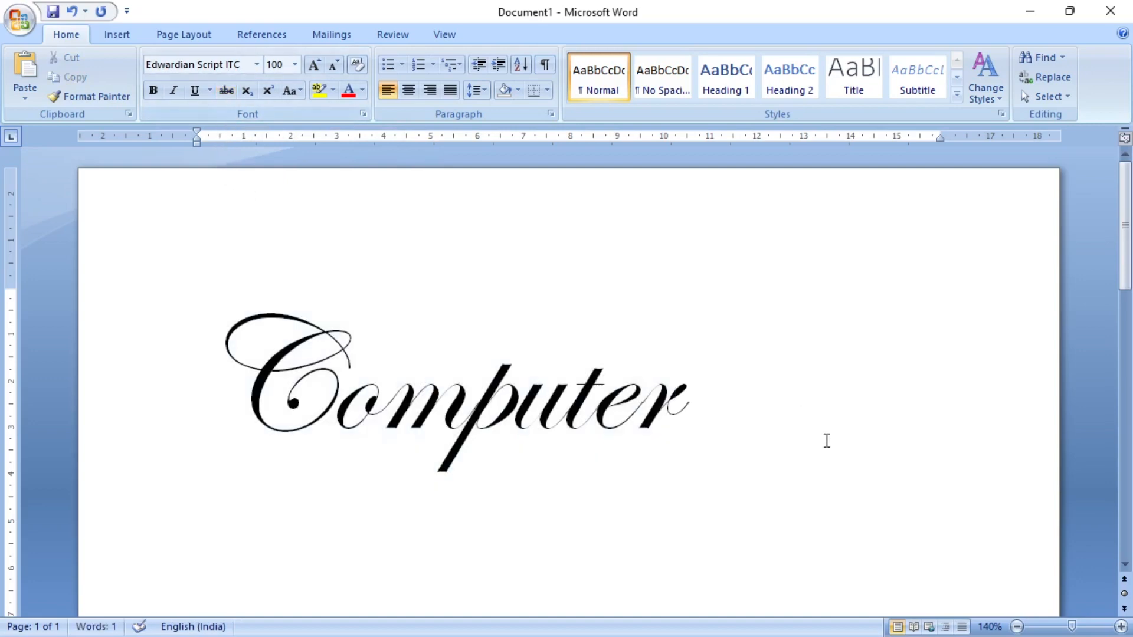
- Add a new line below "Computer" reading "Rs 1000"
key(Return)
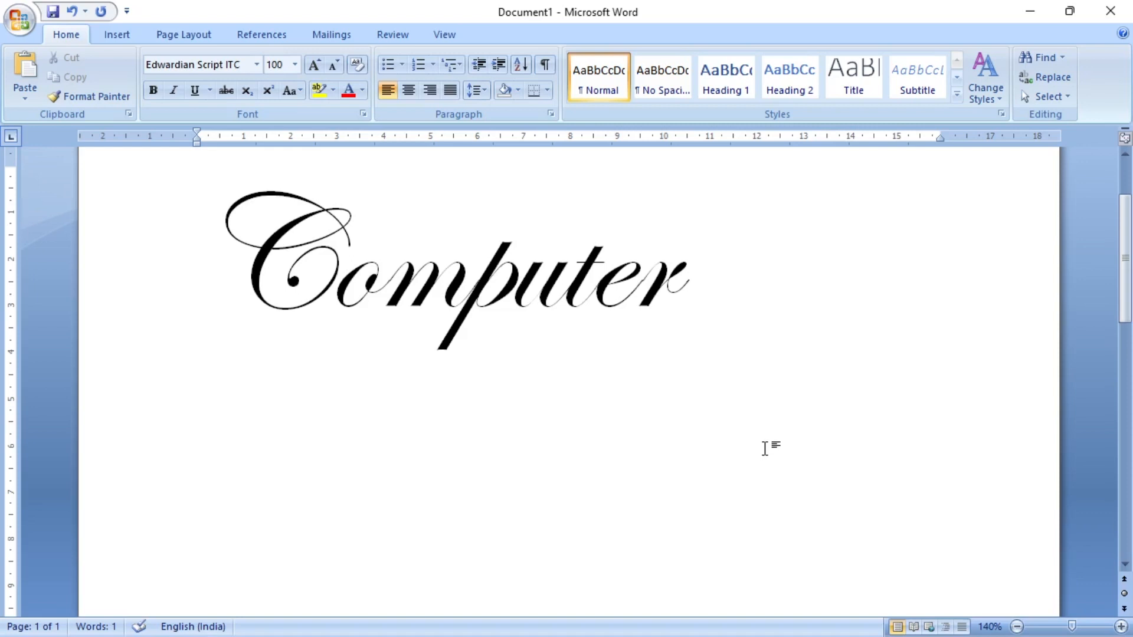
text(Rs)
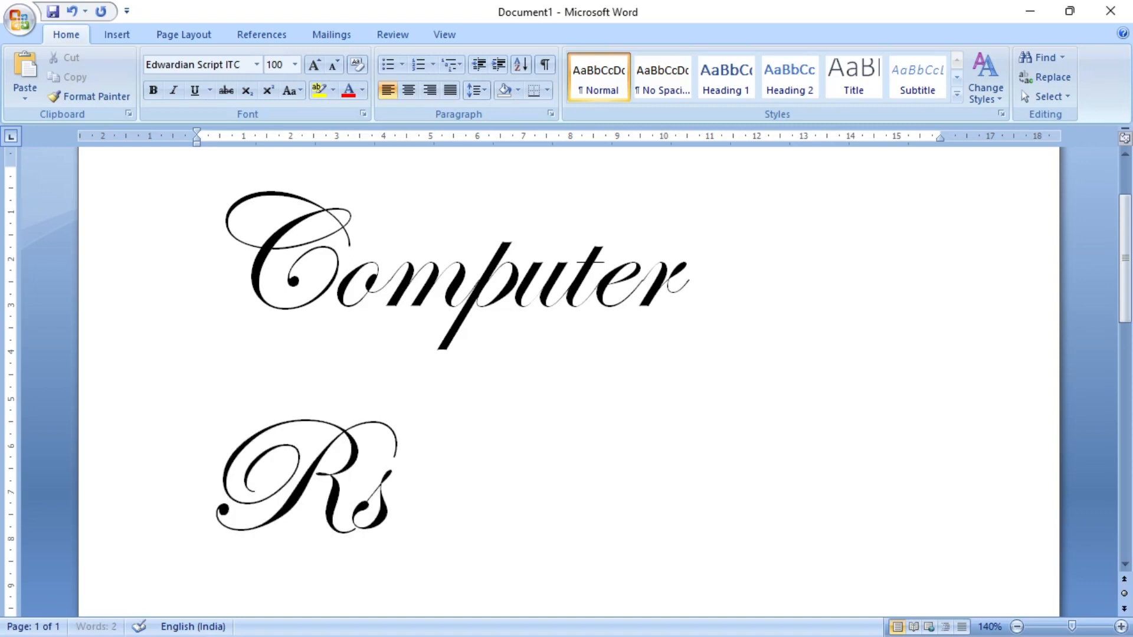
text( 1000)
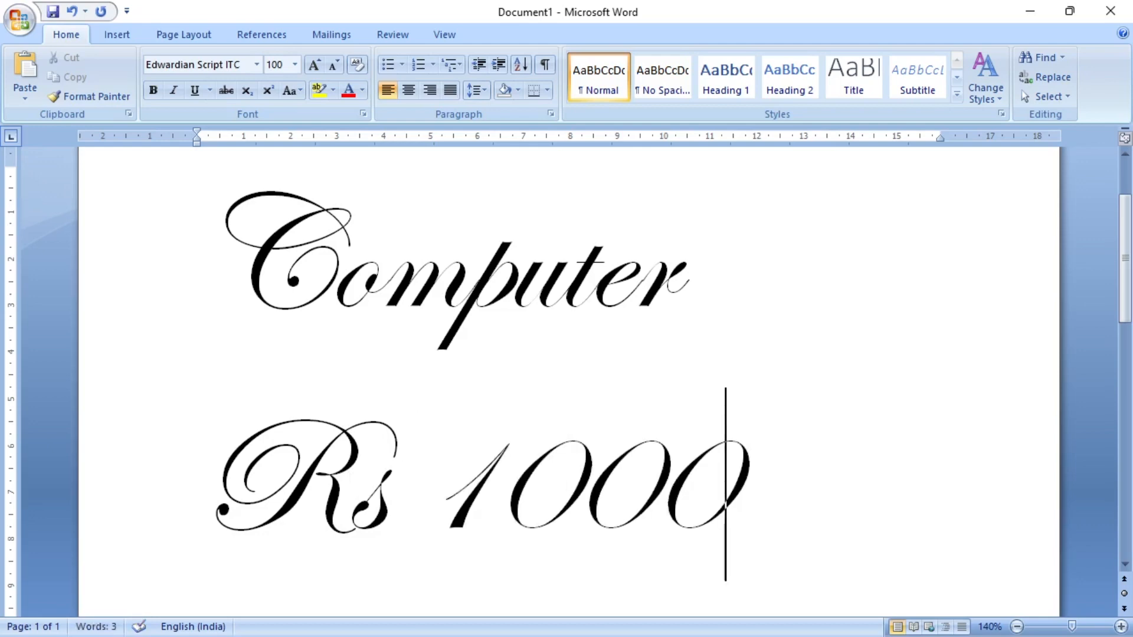
- Set the font of the "Rs 1000" line to Arial Narrow and deselect it
drag(763, 498, 65, 484)
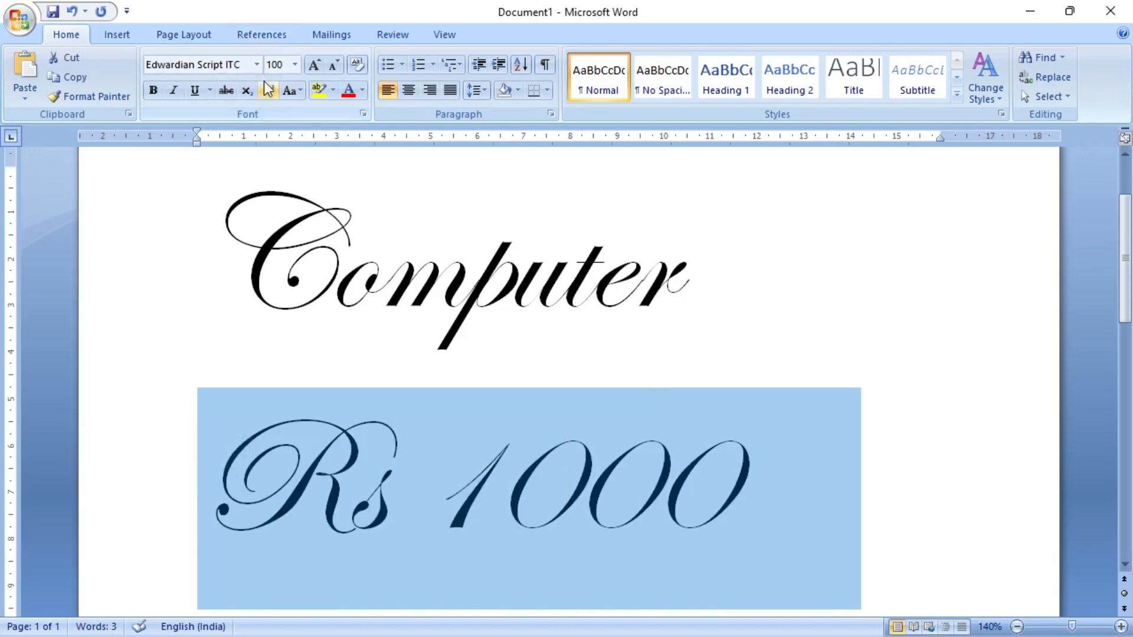
click(257, 65)
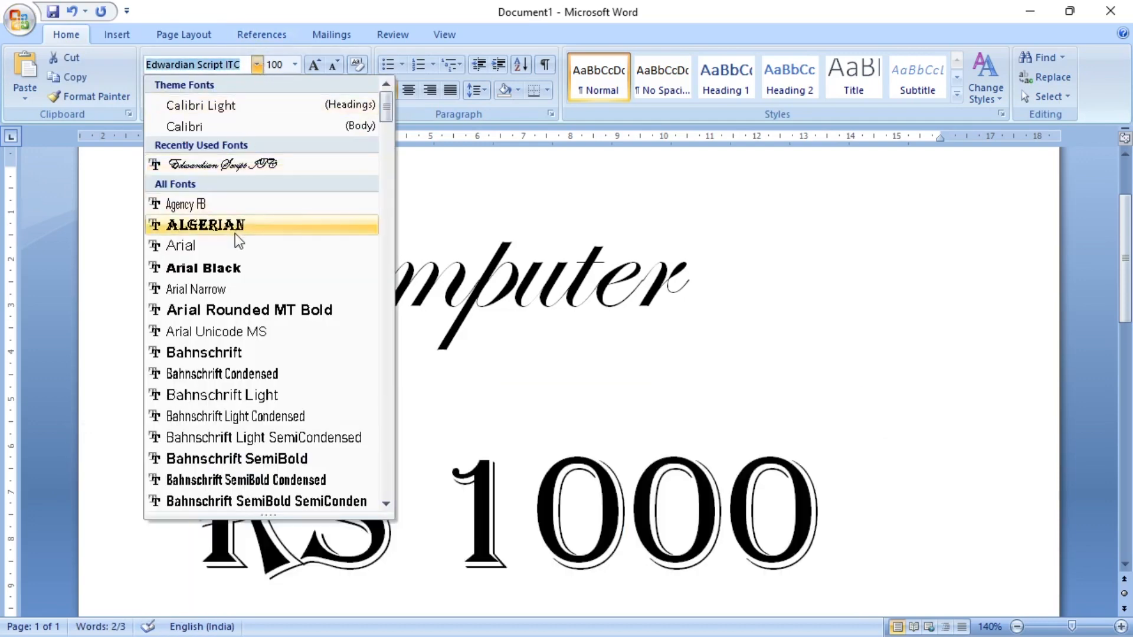
click(225, 285)
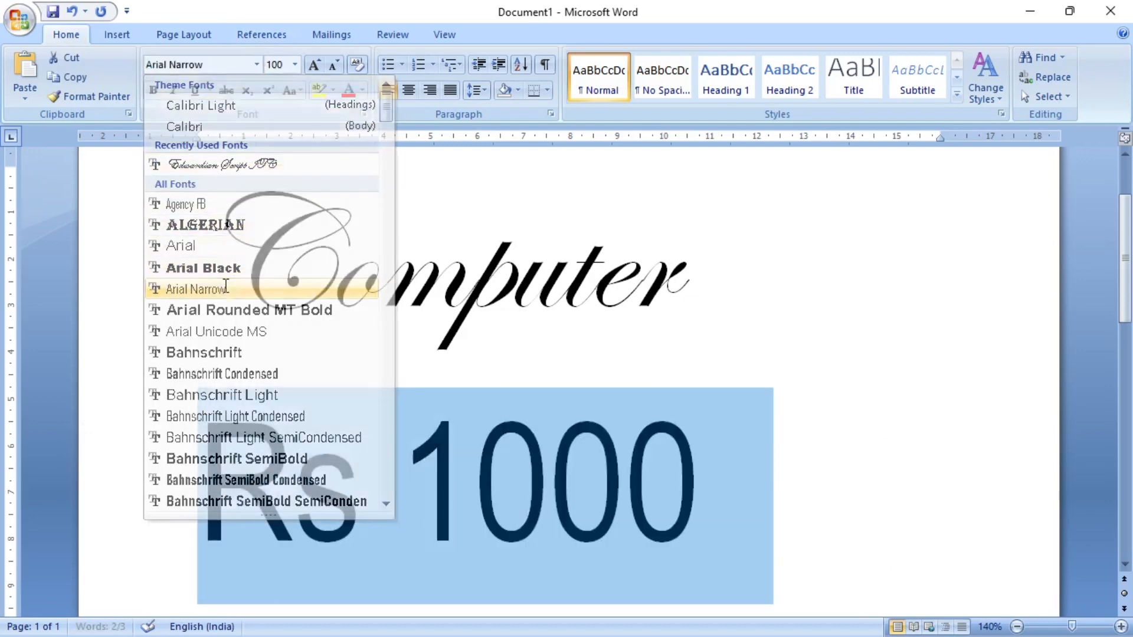
click(779, 453)
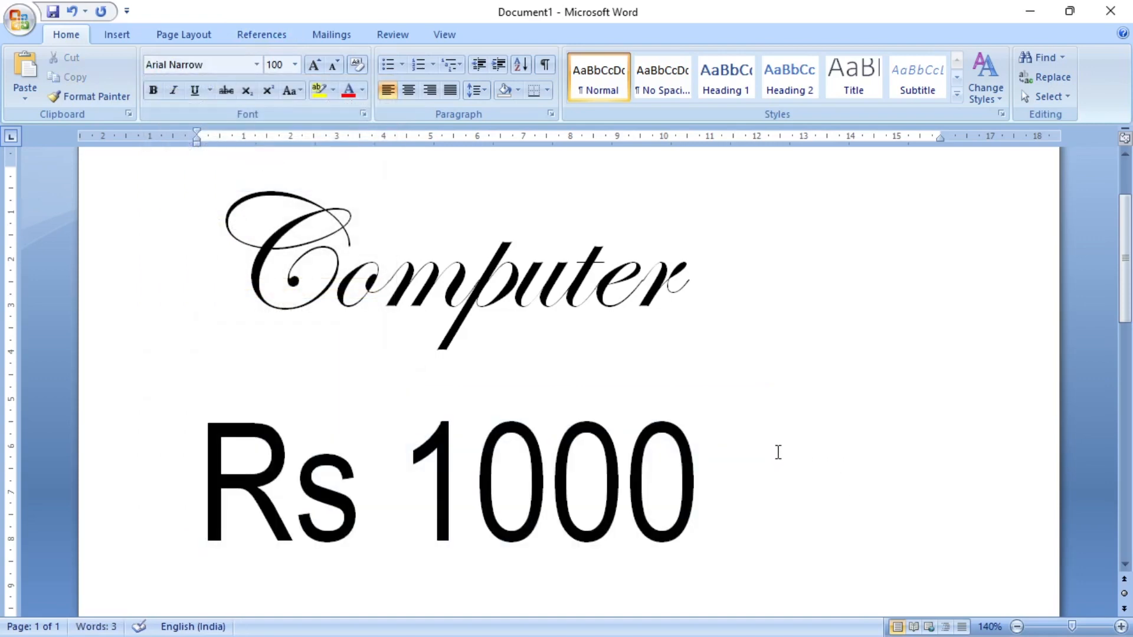
- Add "900" after "Rs 1000" and set the font size of the whole price text to 72
text(900)
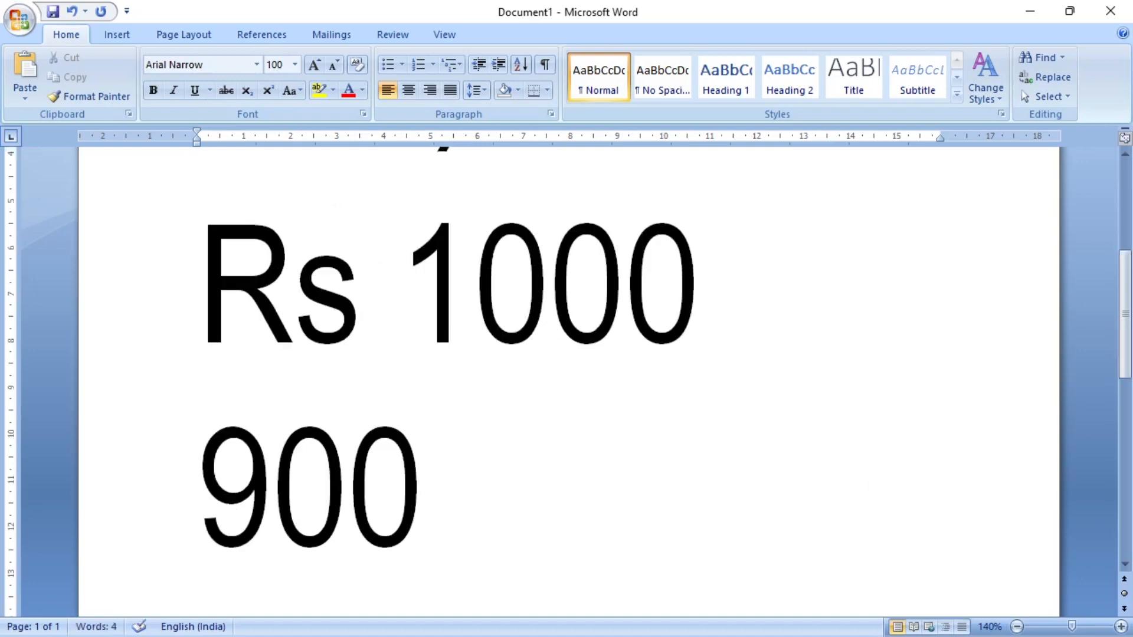
drag(494, 517, 189, 357)
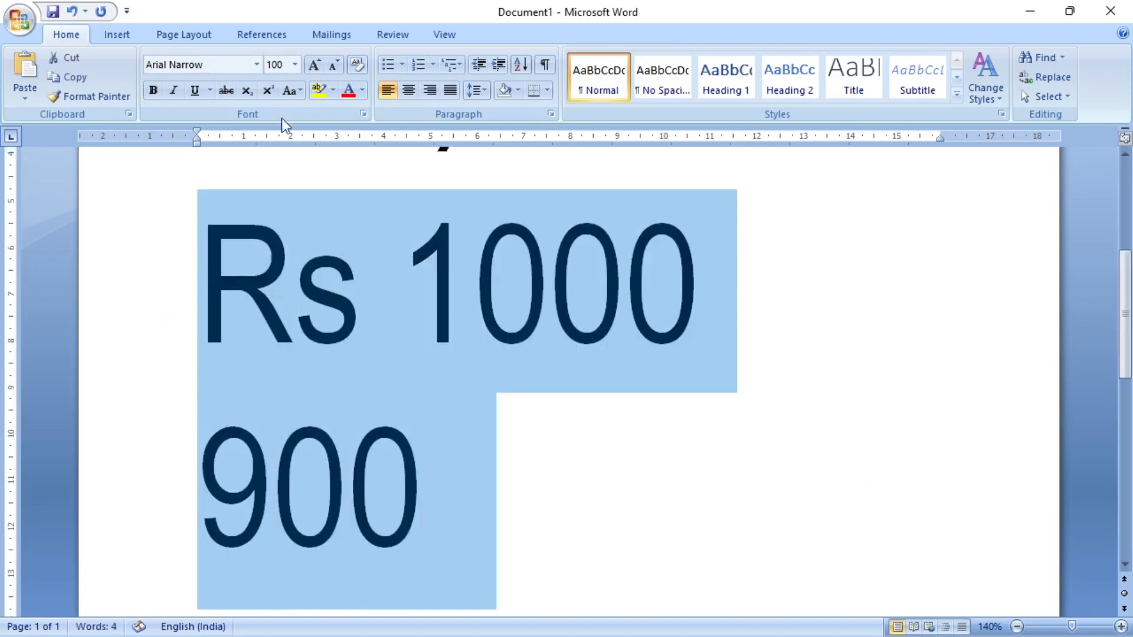
click(294, 65)
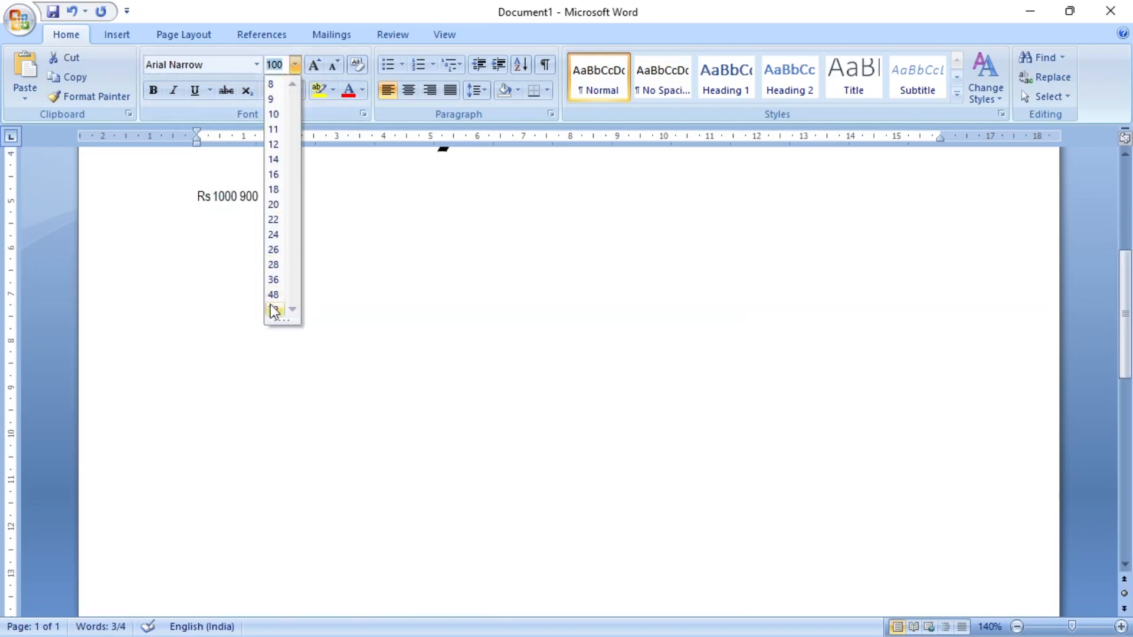
click(273, 310)
click(585, 260)
- Strike through "1000" in the price line below "Computer" and deselect it
scroll(584, 293, up, 5)
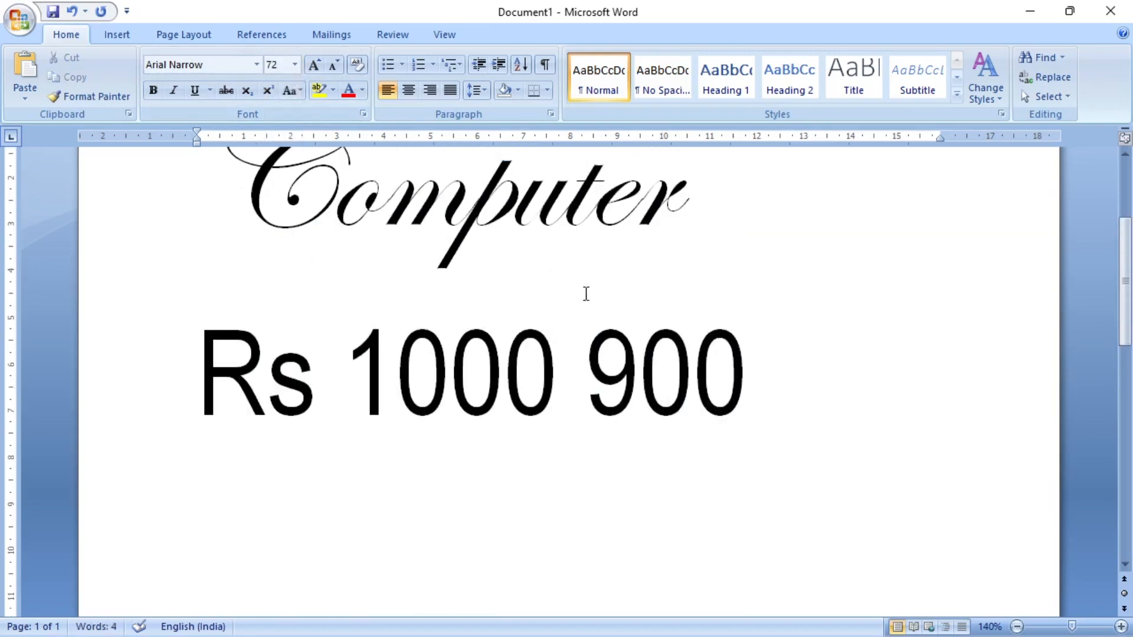
scroll(382, 526, down, 1)
click(377, 500)
drag(337, 493, 554, 490)
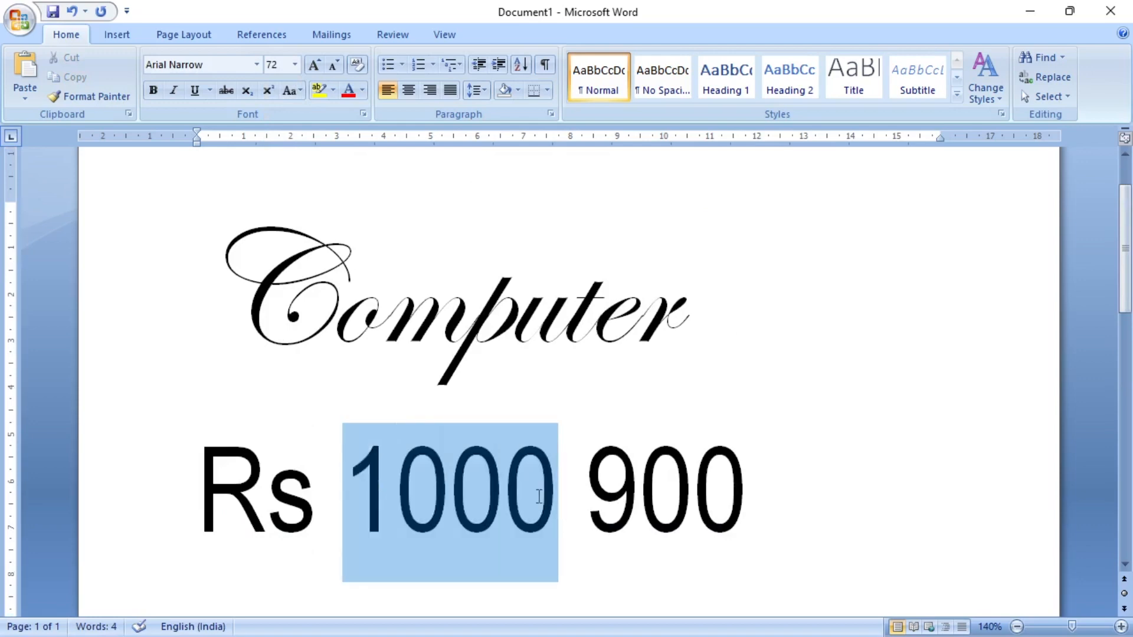
click(224, 90)
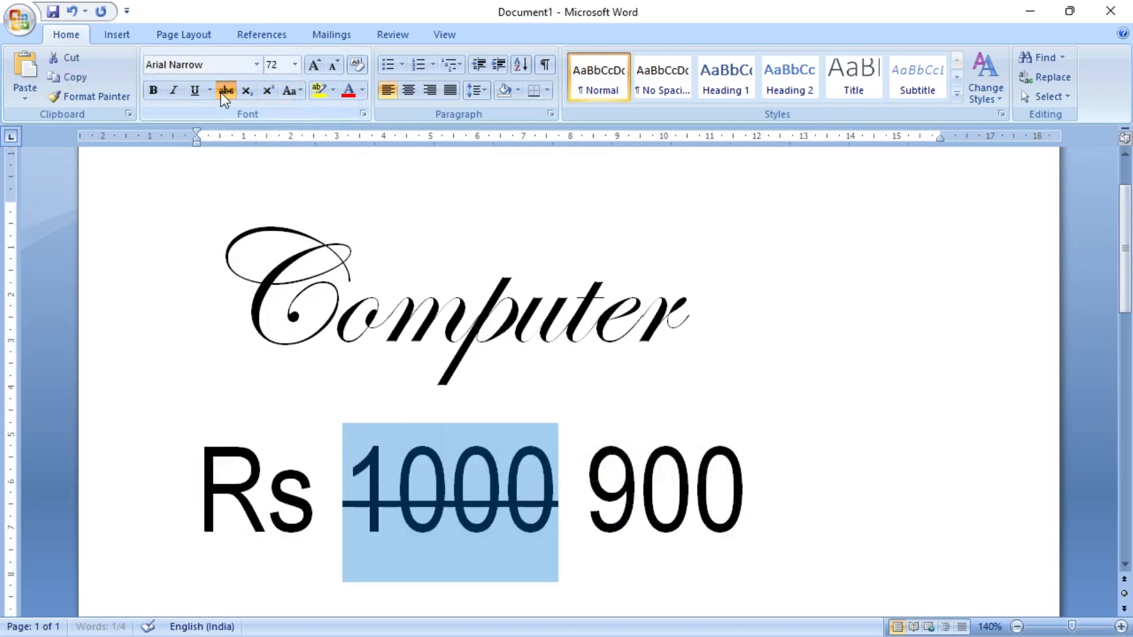
click(772, 453)
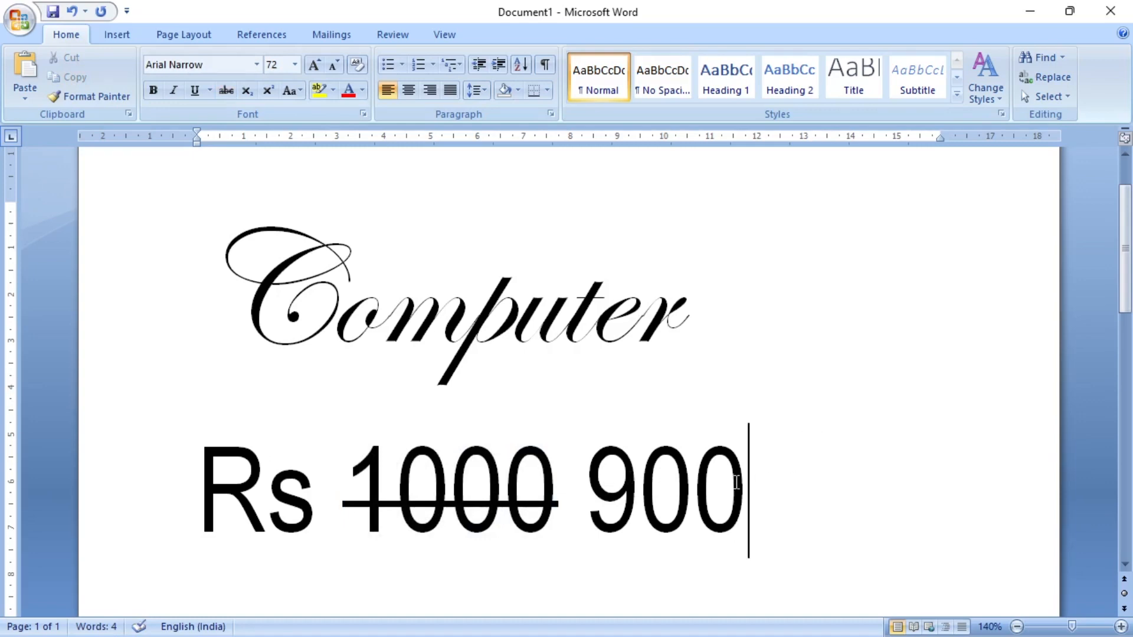
- Delete the entire price line below the word "Computer"
click(177, 480)
key(Delete)
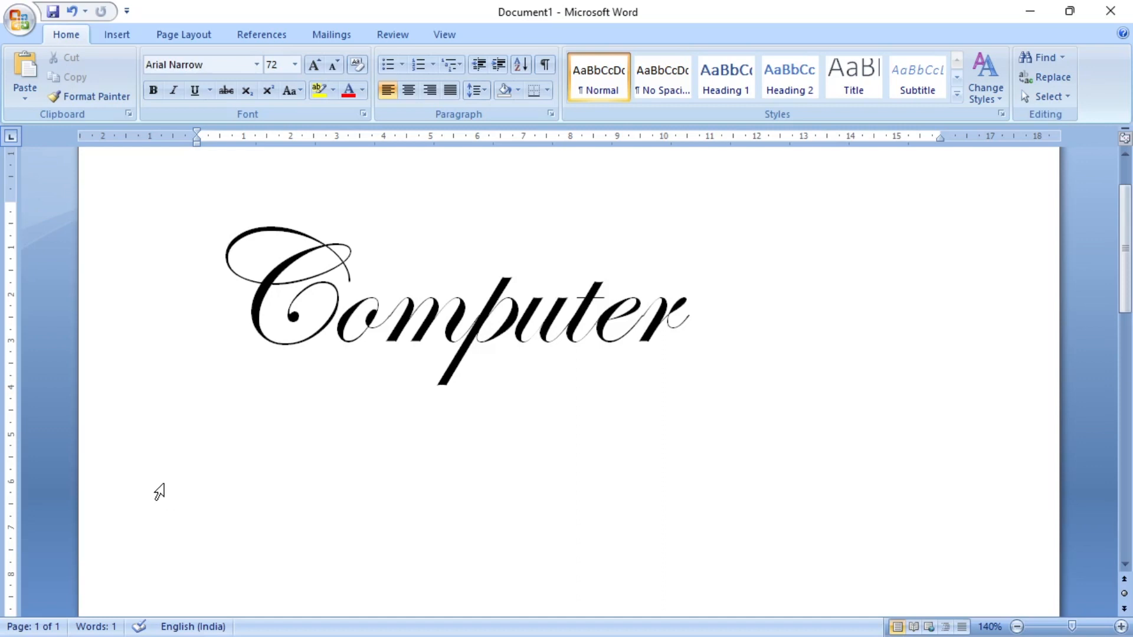
- Set the font colour of the word "Computer" to standard blue and deselect the word
drag(243, 281, 706, 315)
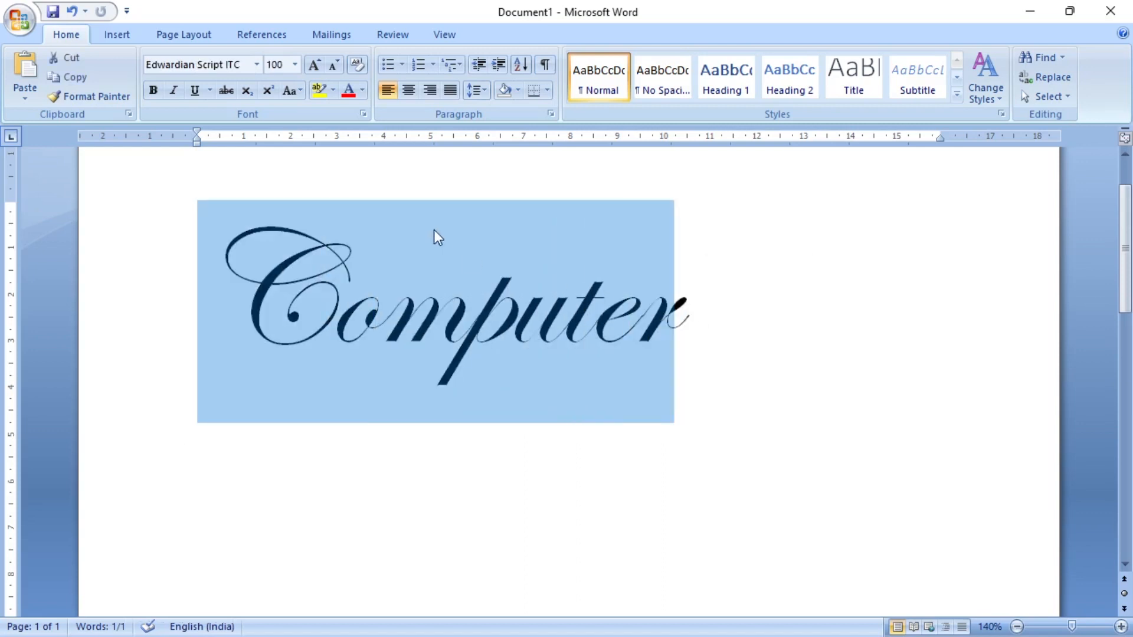
click(362, 93)
click(362, 94)
click(362, 93)
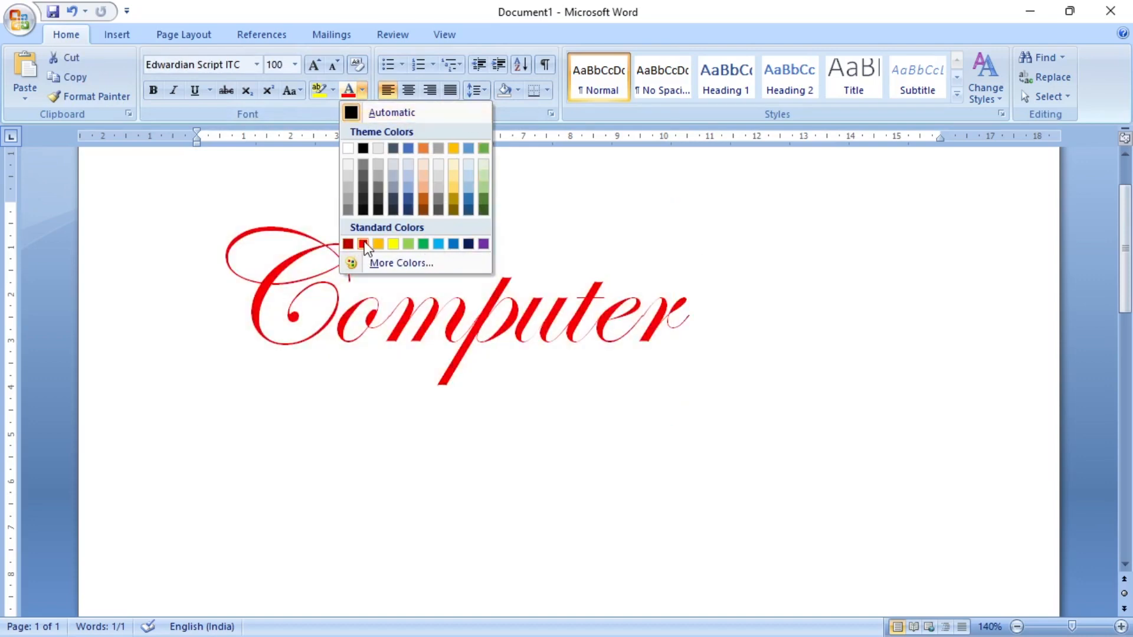
click(451, 243)
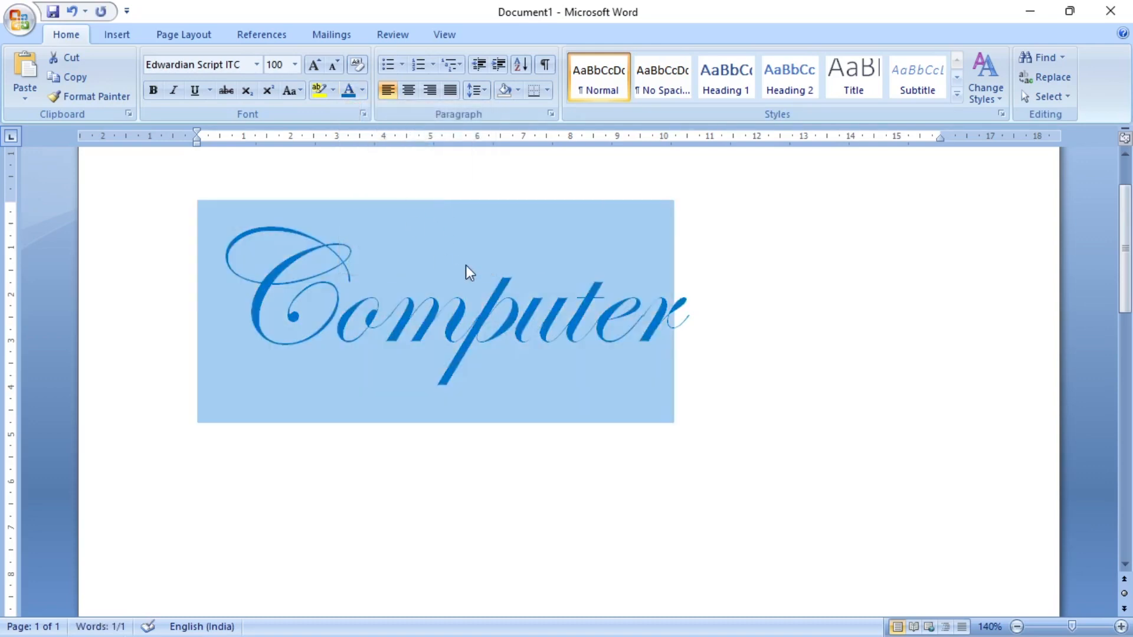
click(465, 265)
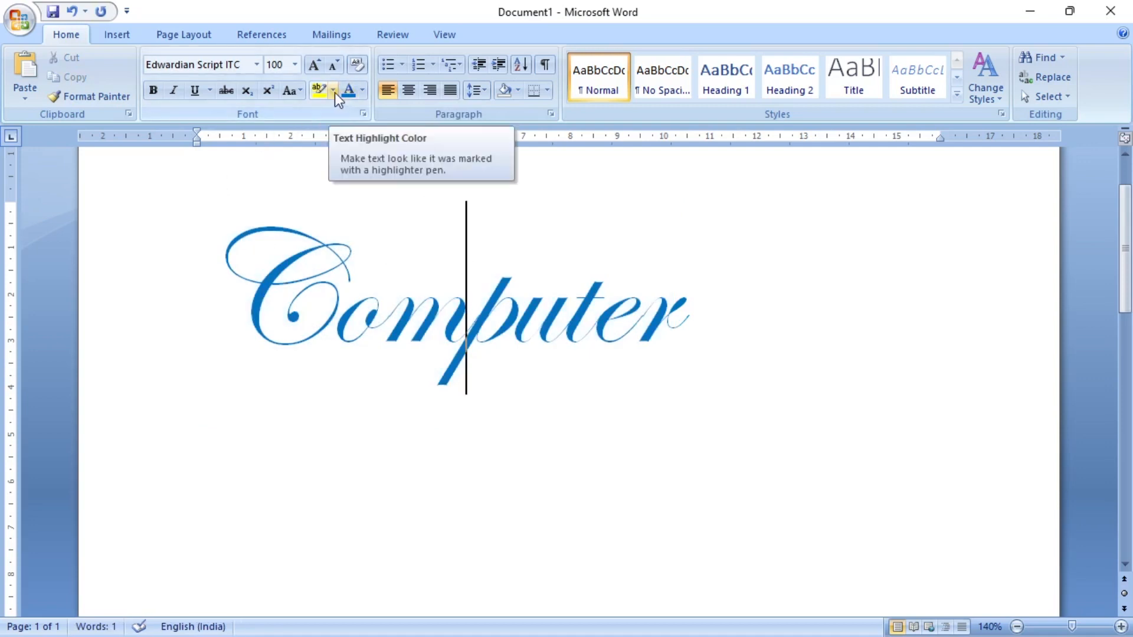
- Highlight the word "Computer" in light grey and deselect it
mouse_move(689, 298)
mouse_down()
mouse_move(254, 303)
mouse_move(736, 318)
mouse_move(696, 318)
mouse_up()
click(262, 306)
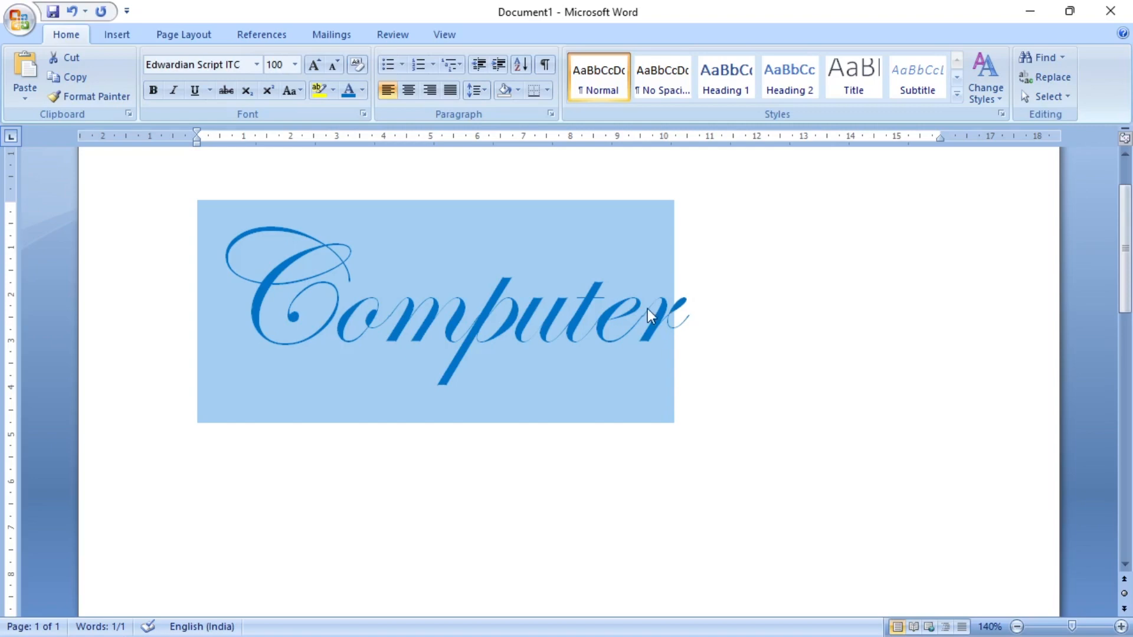
click(332, 90)
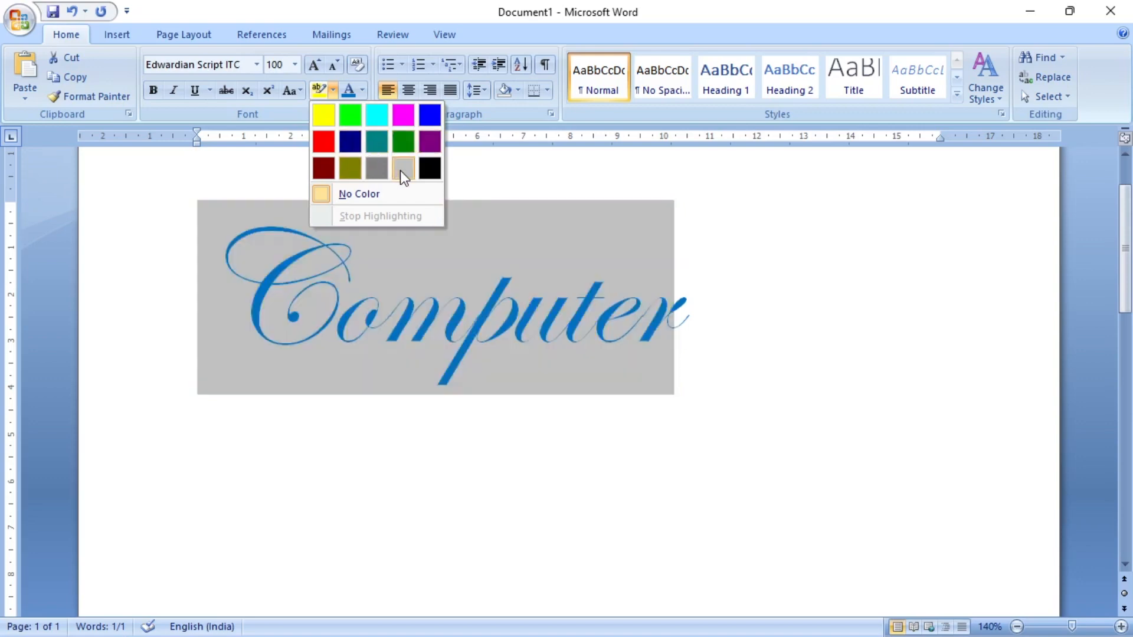
click(400, 171)
click(685, 324)
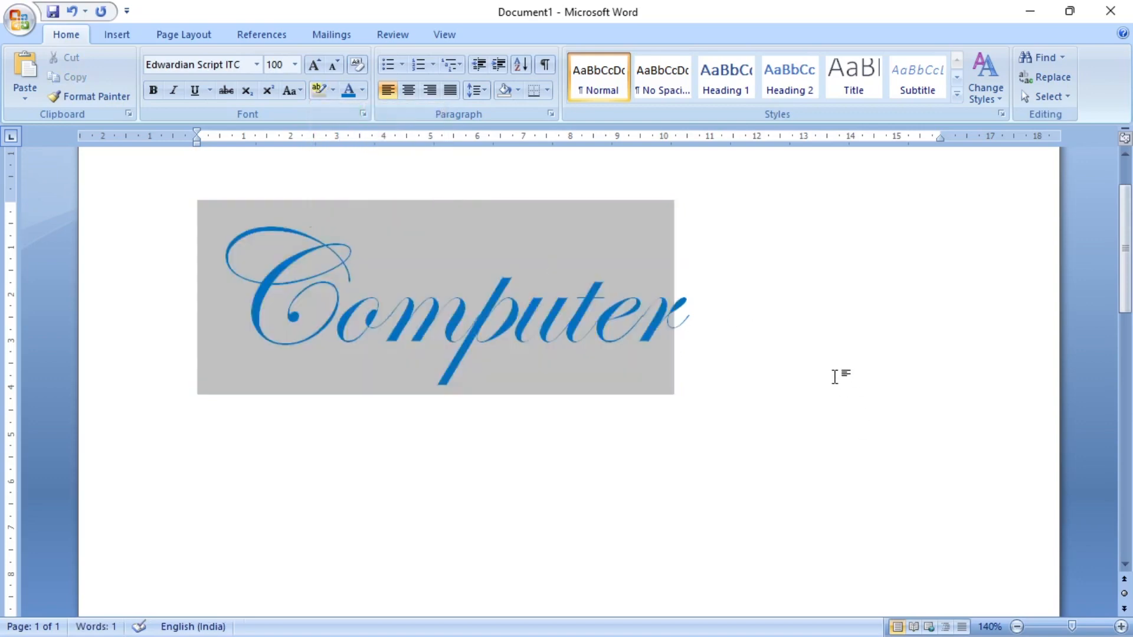
- Remove the grey highlight from the word "Computer" by setting the highlight to No Color
drag(199, 313, 701, 304)
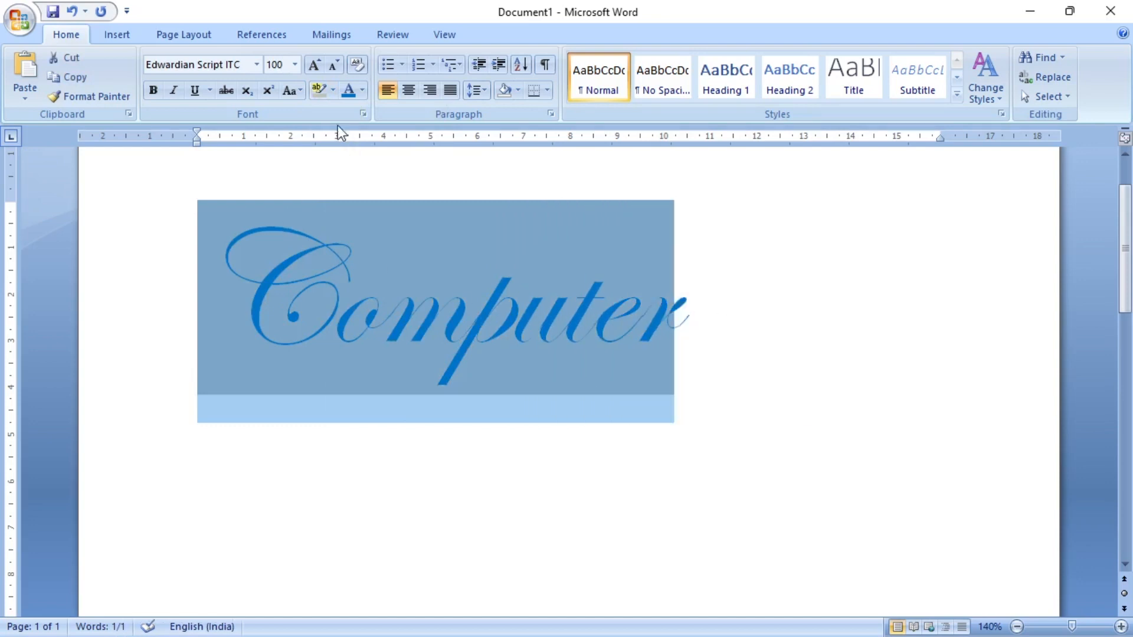
click(332, 88)
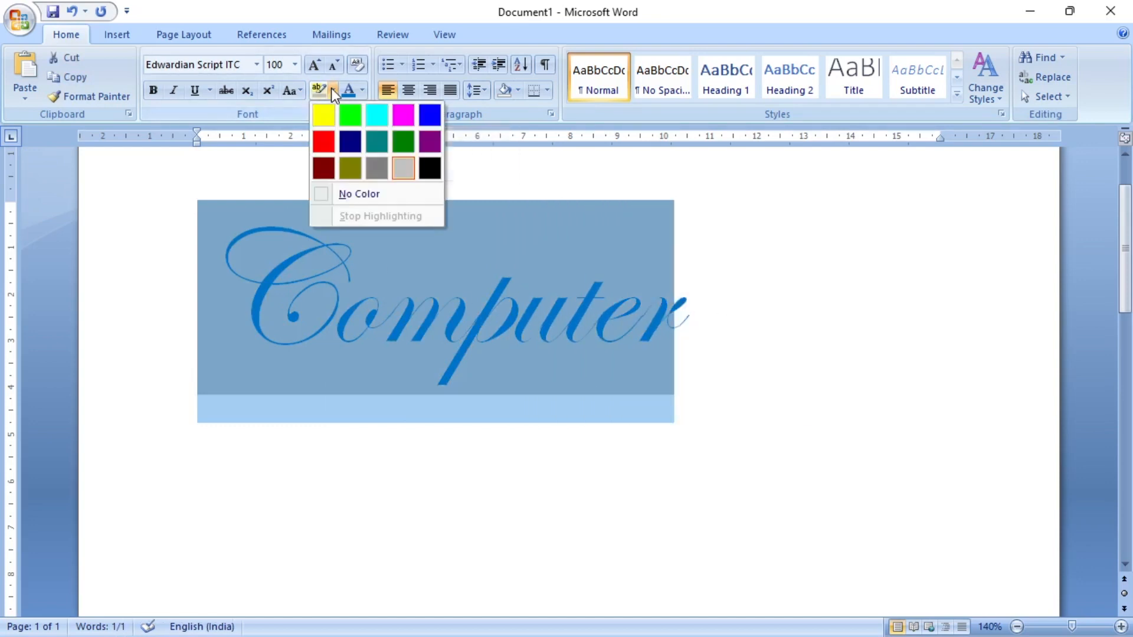
click(335, 196)
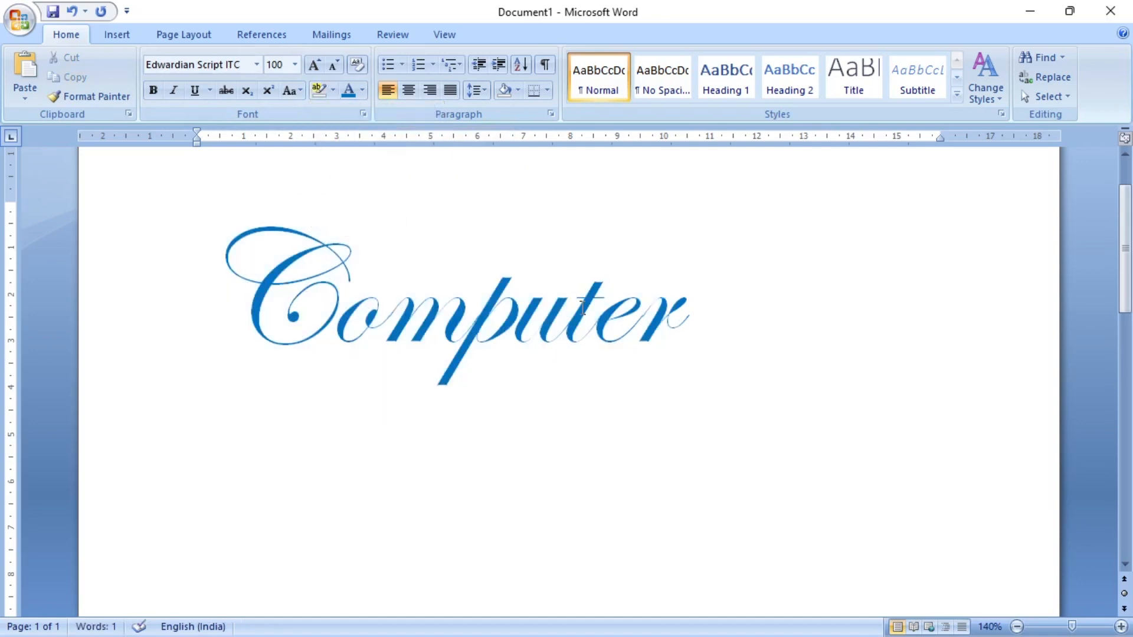
- Set the font of the word "Computer" to Arial Narrow and deselect it
drag(701, 323, 223, 320)
click(258, 66)
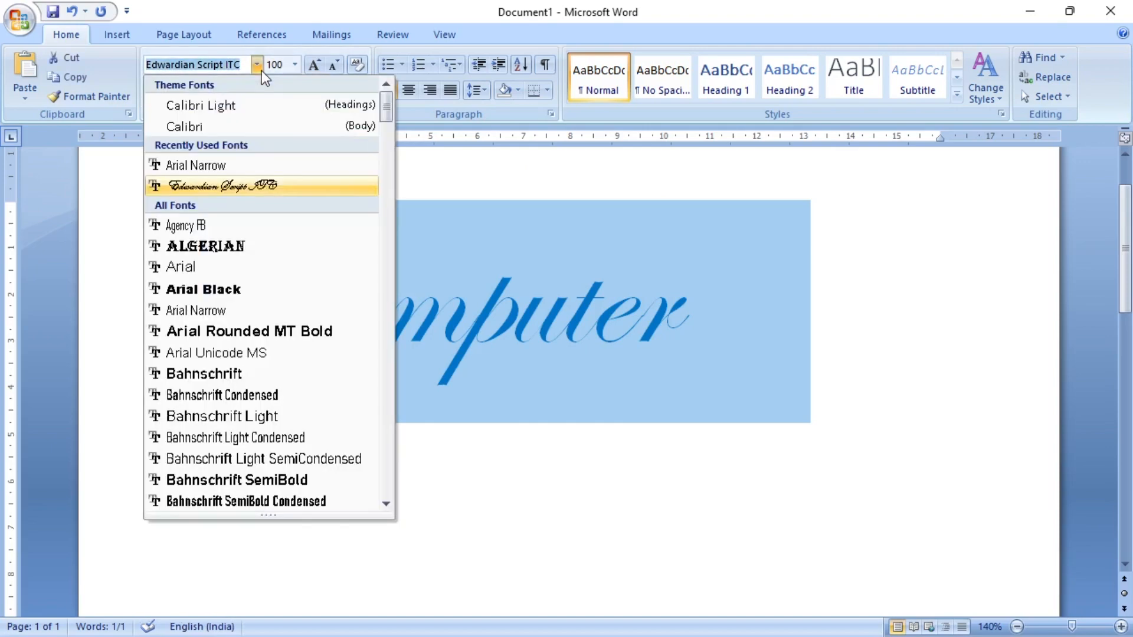
click(227, 170)
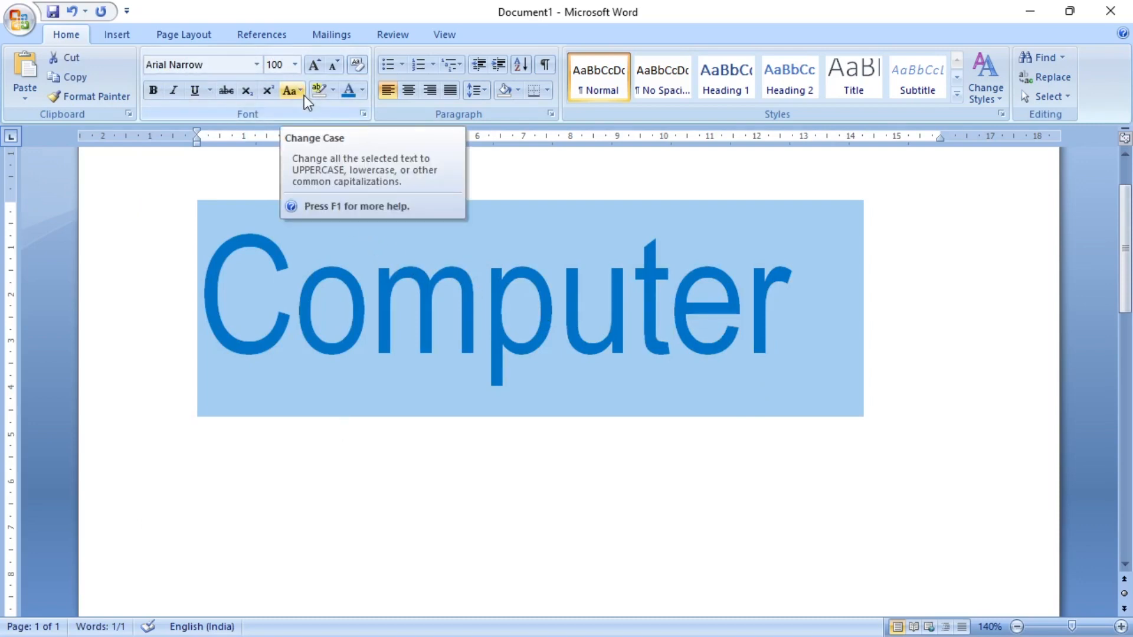
click(892, 366)
- Add the word "Science" after "Computer"
drag(804, 320, 18, 296)
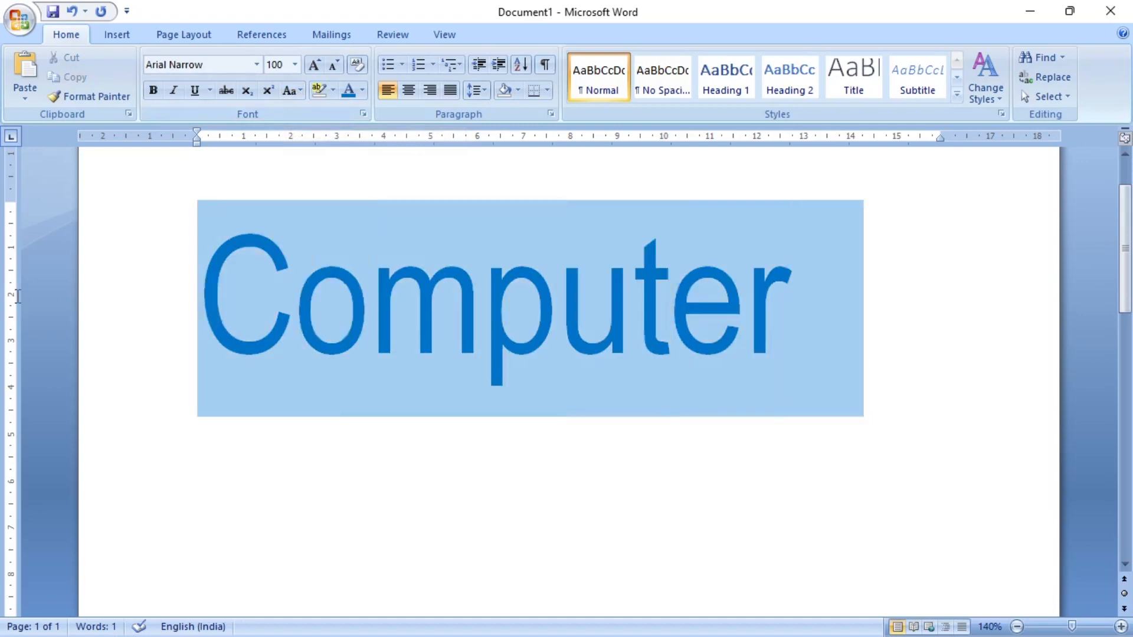
click(831, 286)
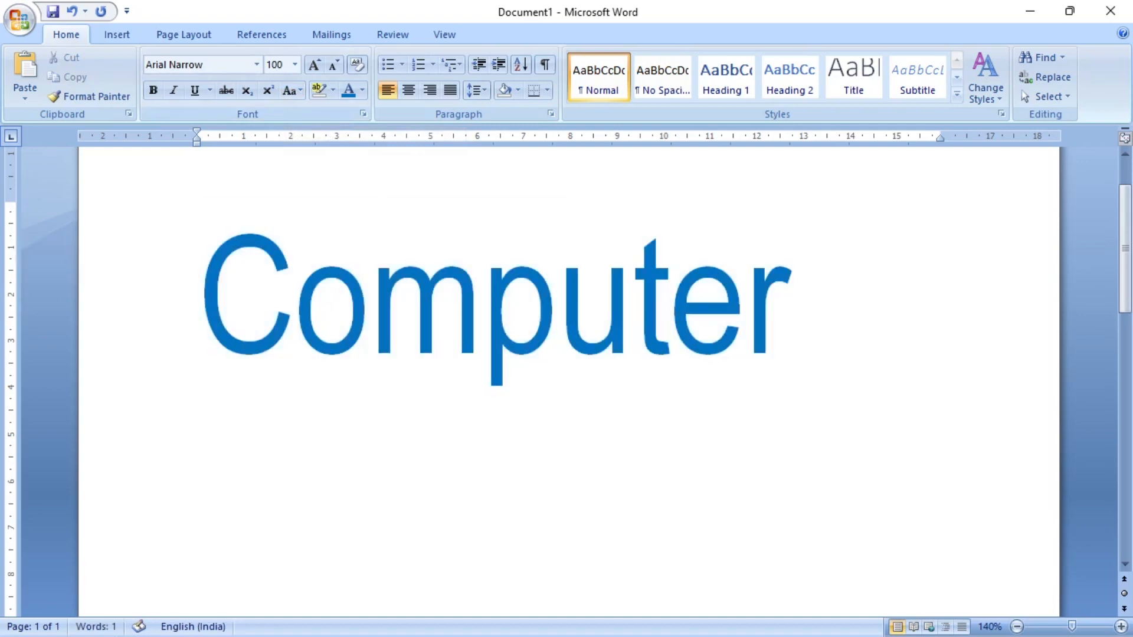
text(Science)
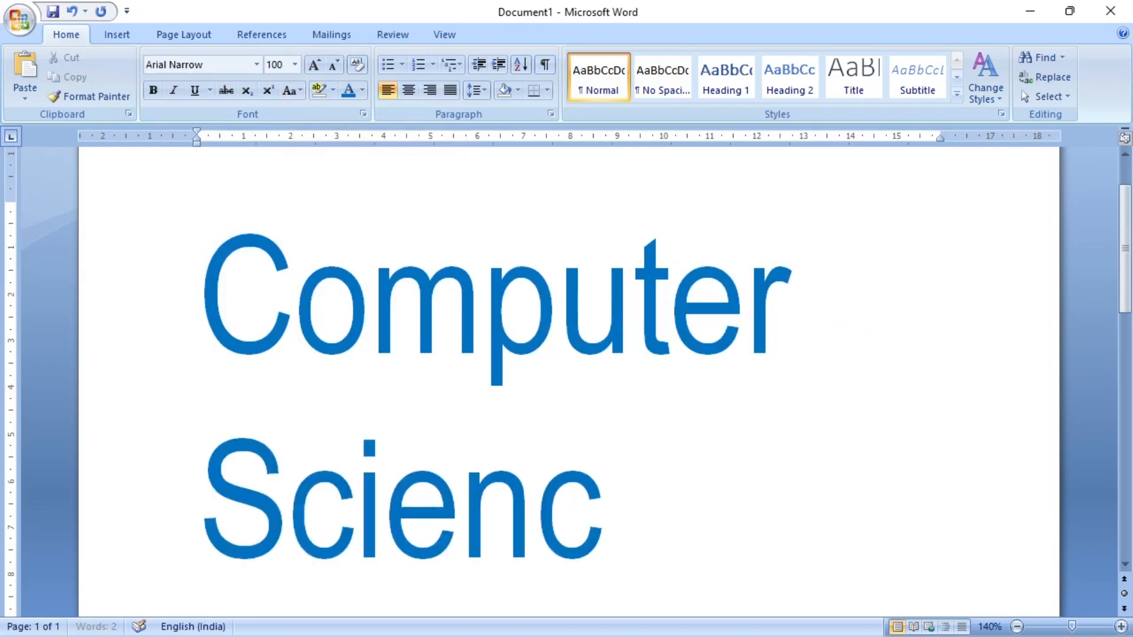
- Shrink the font of "Computer Science" stepwise to size 36 and deselect the text
drag(685, 531, 152, 308)
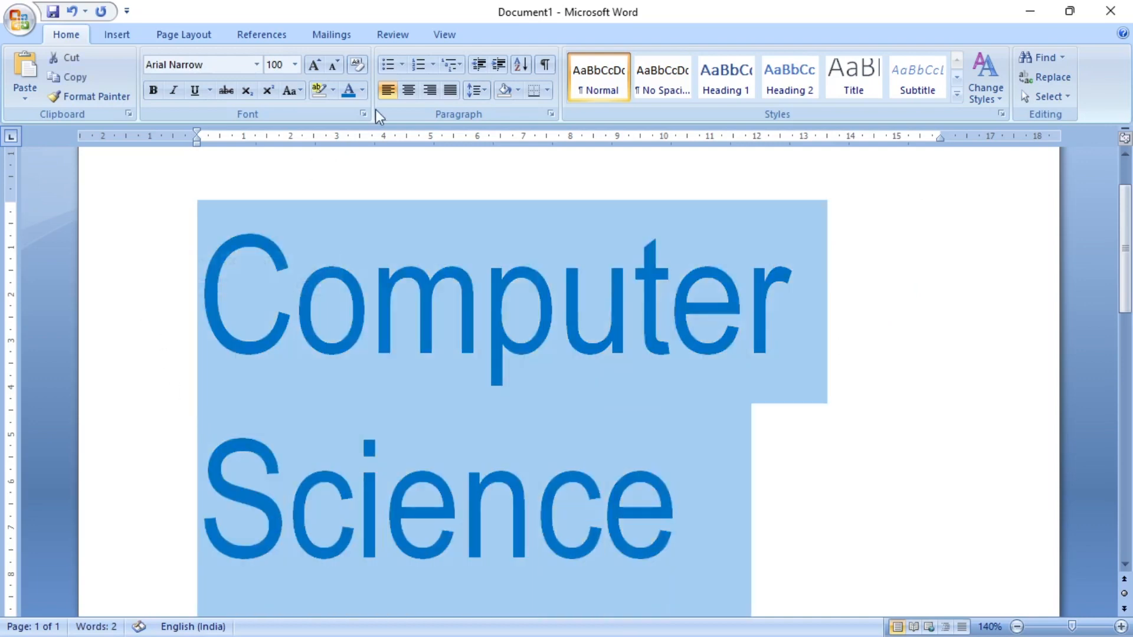
click(334, 65)
click(334, 65)
click(334, 65)
click(334, 65)
click(334, 65)
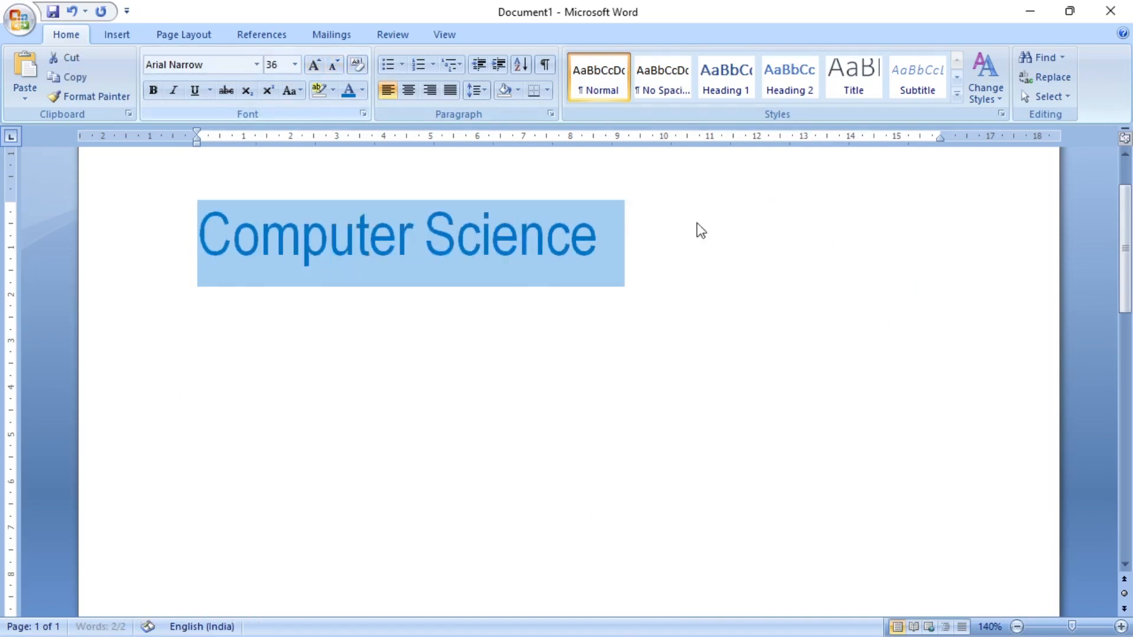
click(688, 254)
- Change the case of "Computer Science" to Sentence case, followed by lowercase
drag(195, 243, 597, 245)
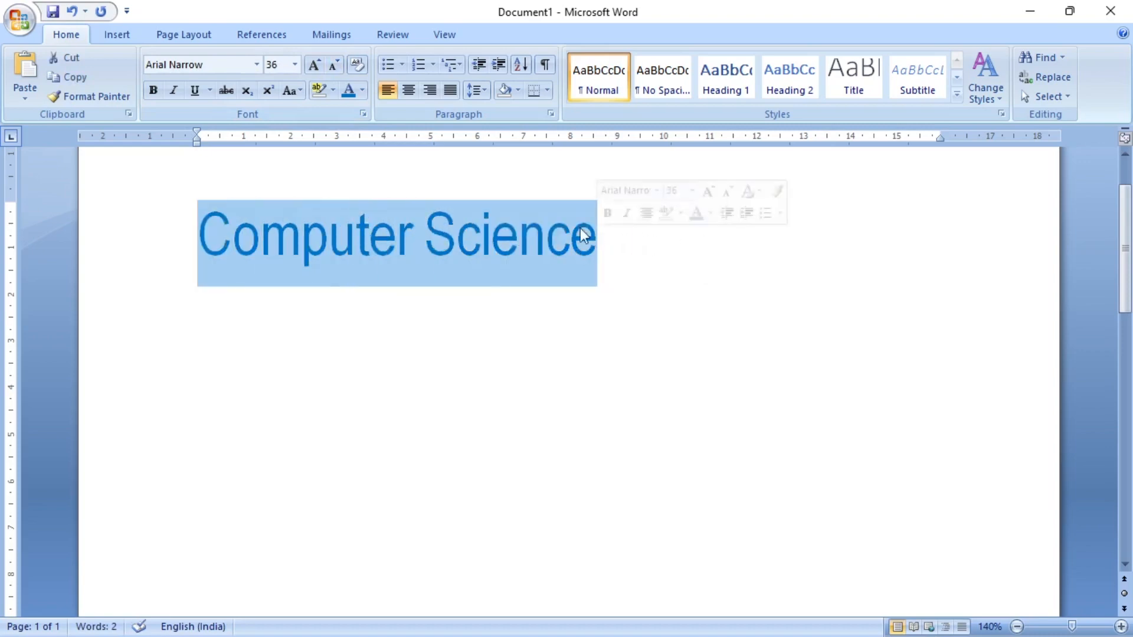
click(299, 94)
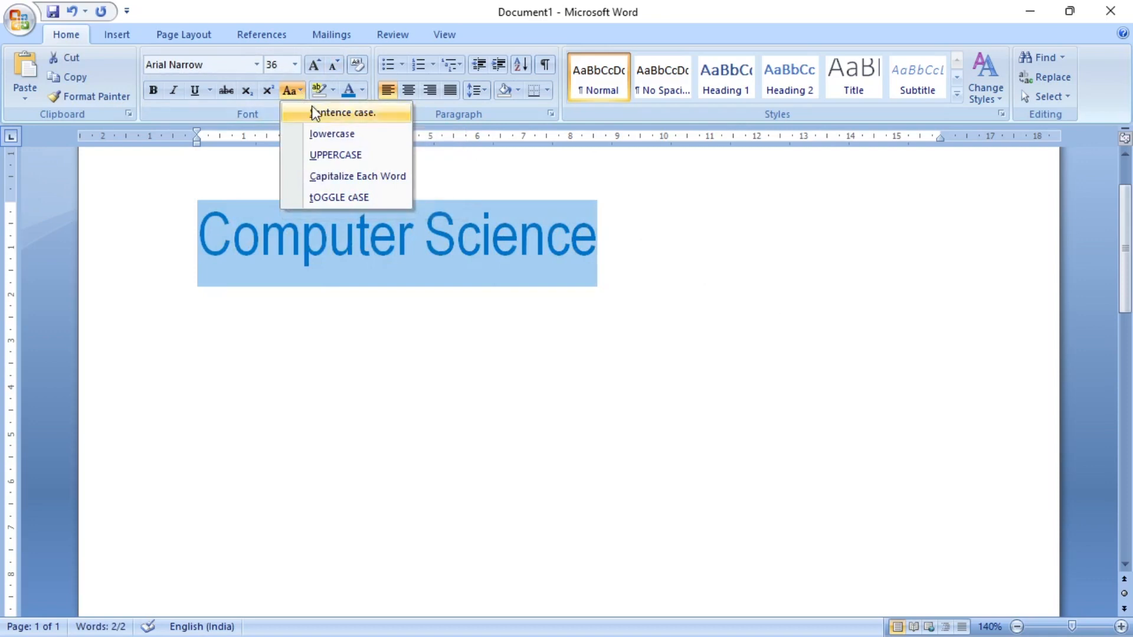
click(384, 111)
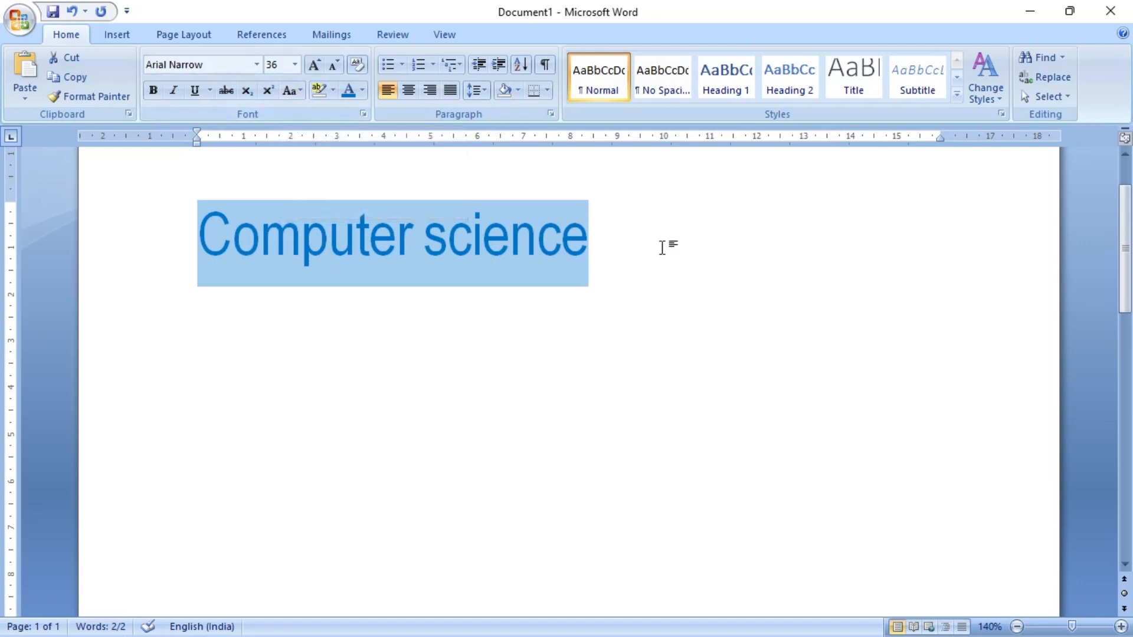
click(301, 89)
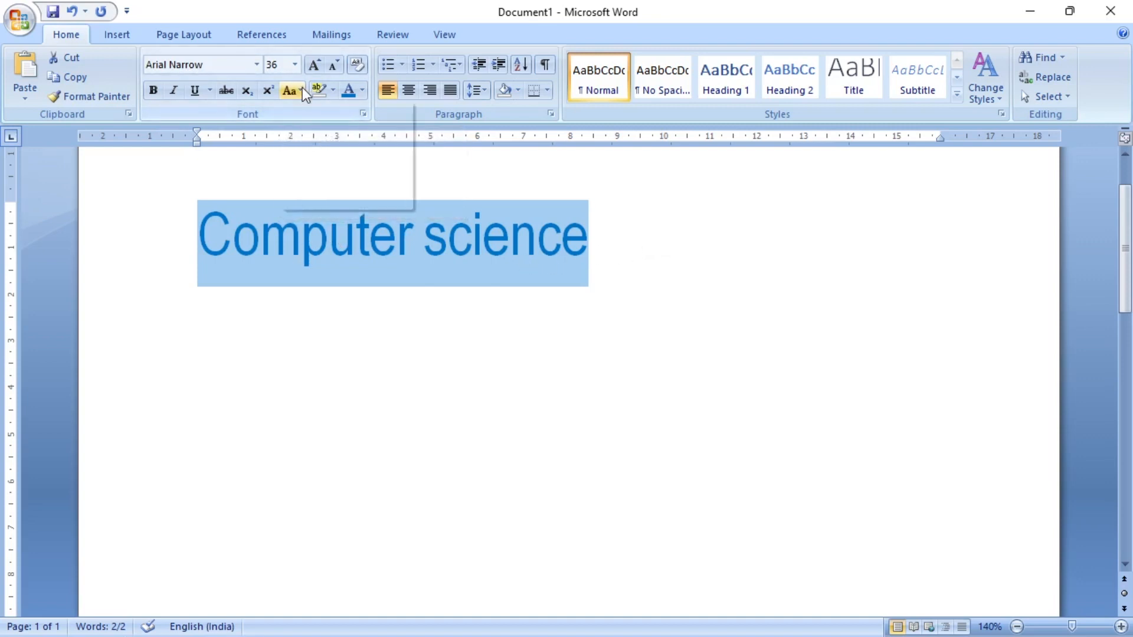
click(355, 136)
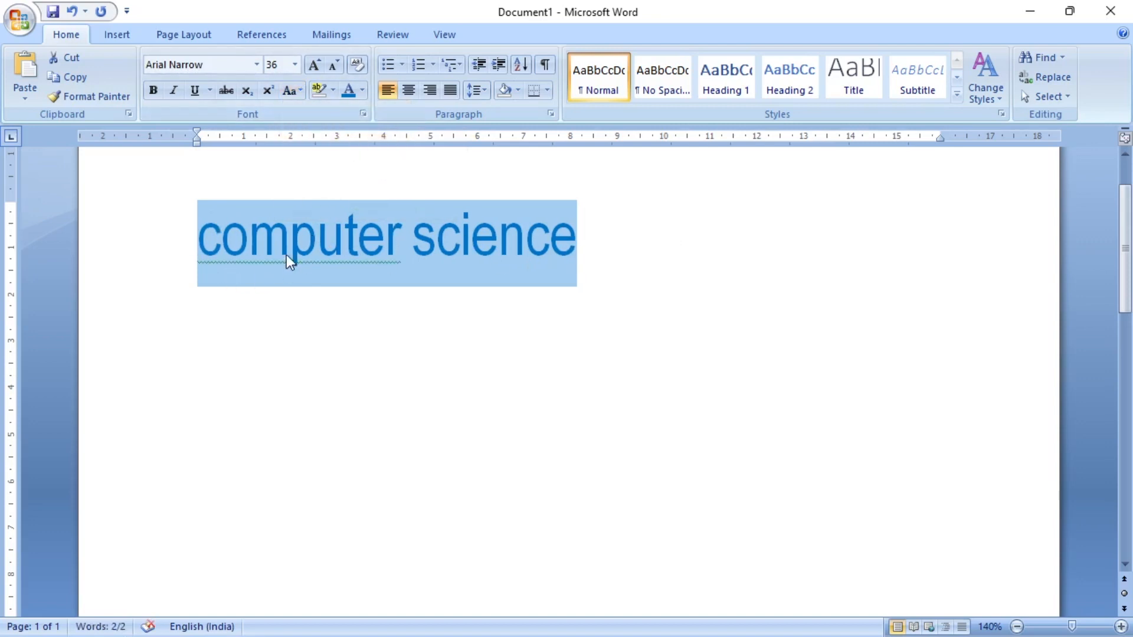
- Change the selected "computer science" text to UPPERCASE, followed by Capitalize Each Word
click(299, 89)
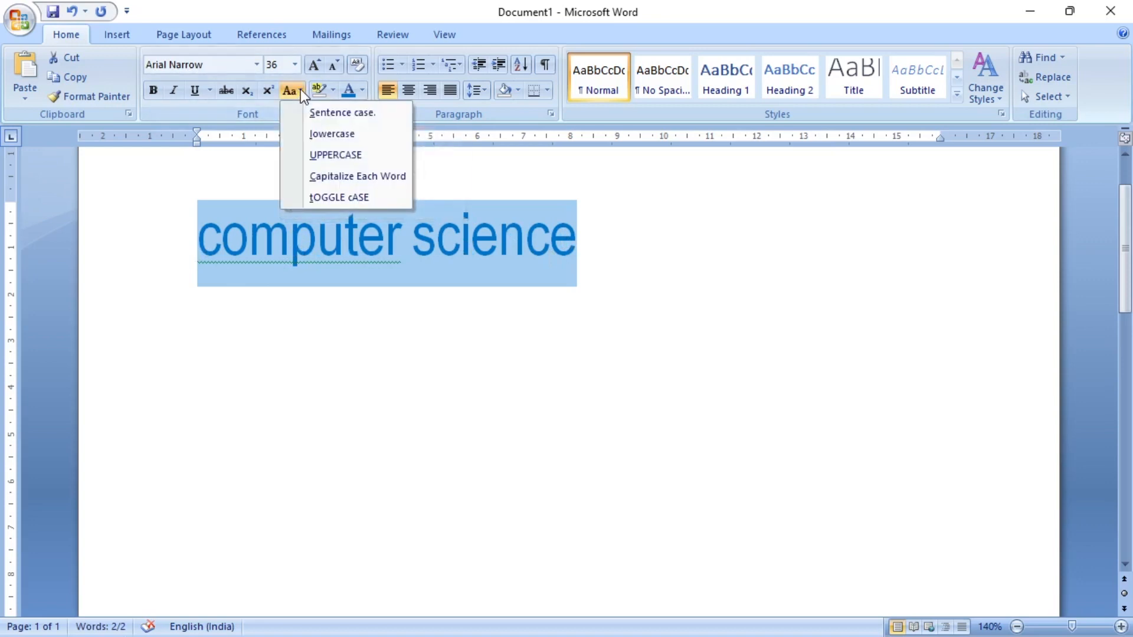
click(345, 155)
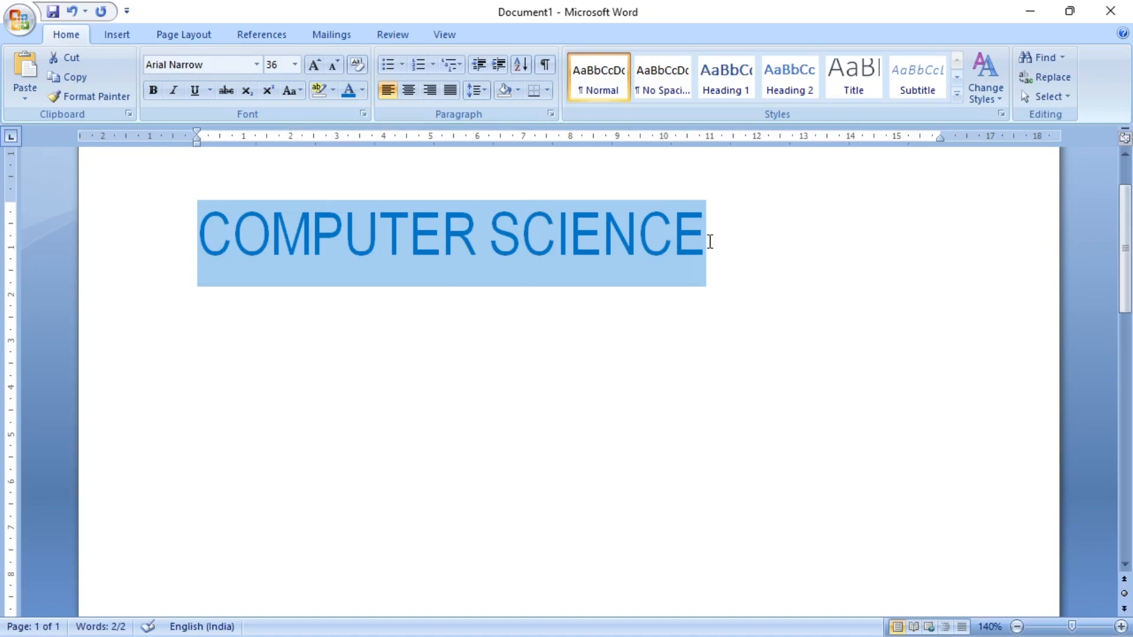
click(301, 91)
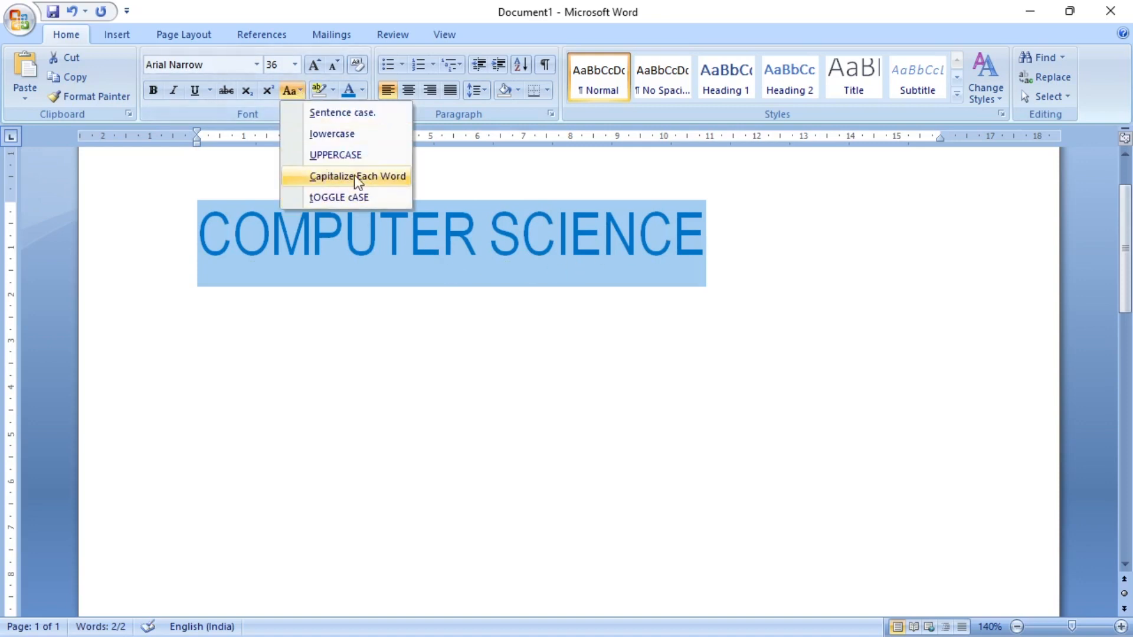
click(380, 178)
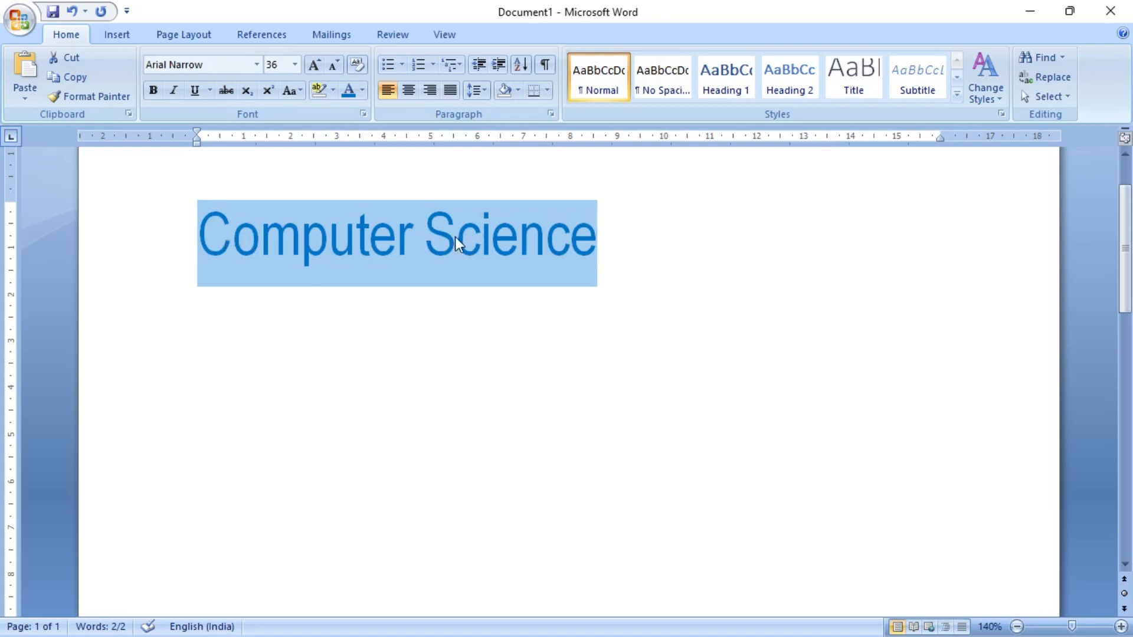
- Apply tOGGLE cASE to "Computer Science", return it to Capitalize Each Word, and deselect the text
click(302, 91)
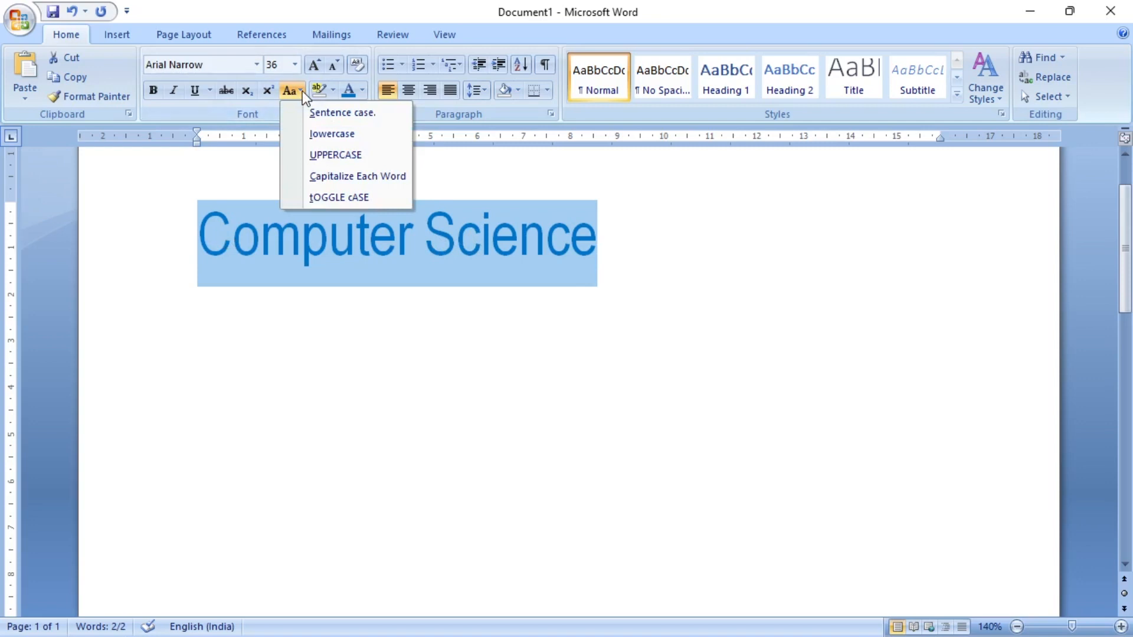
click(308, 195)
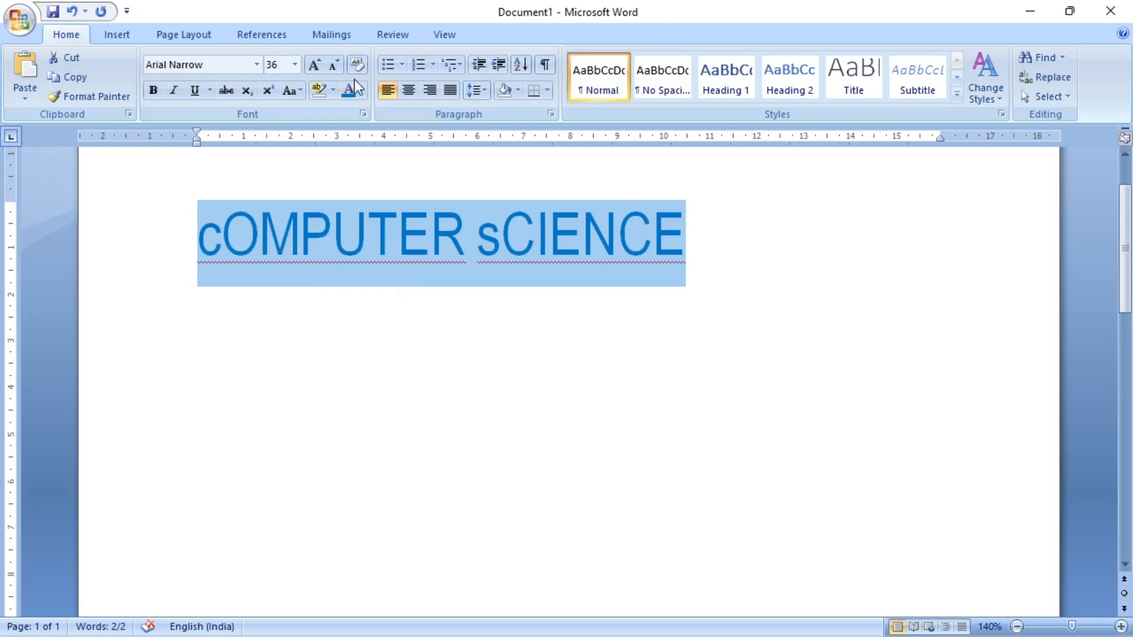
click(305, 90)
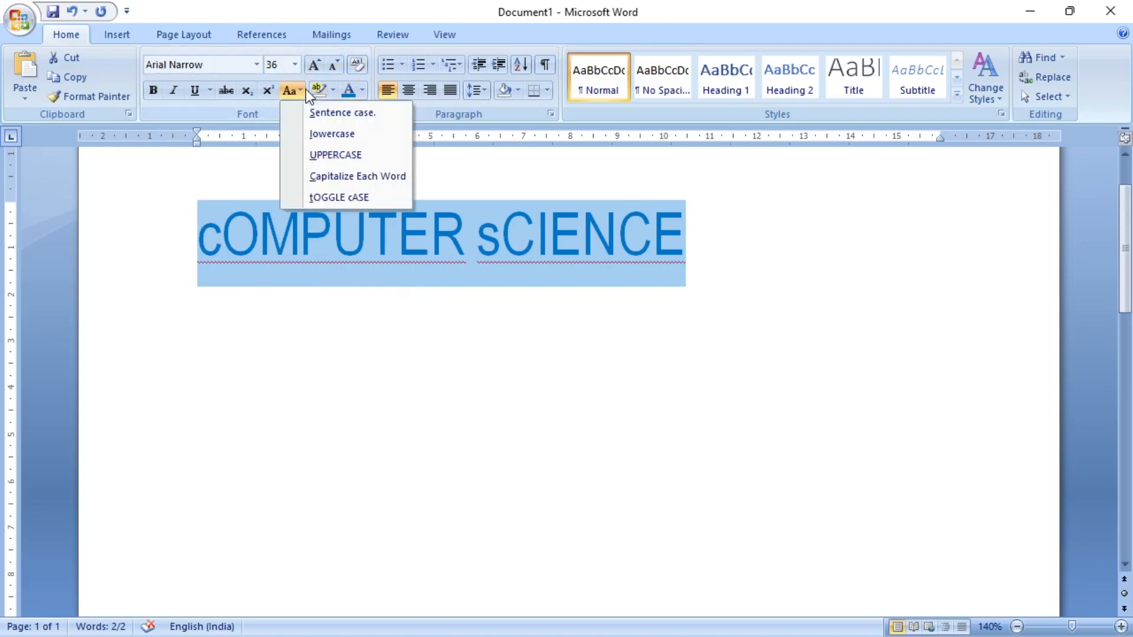
click(299, 175)
click(689, 255)
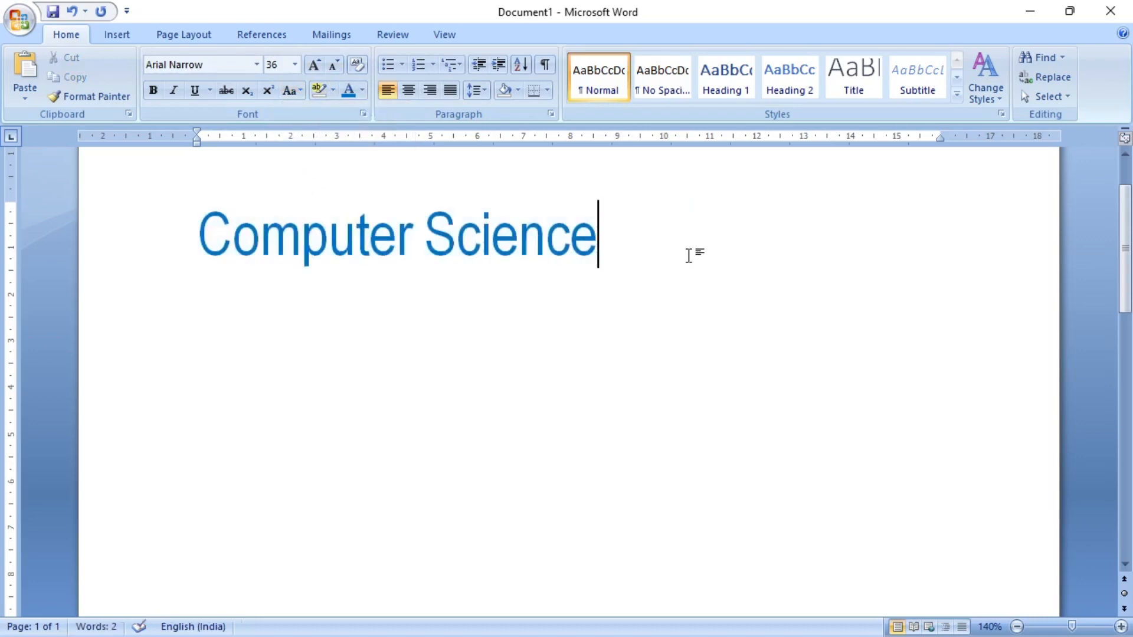
- Replace the "Computer Science" text with the formula "H2O"
key(Return)
drag(250, 324, 197, 267)
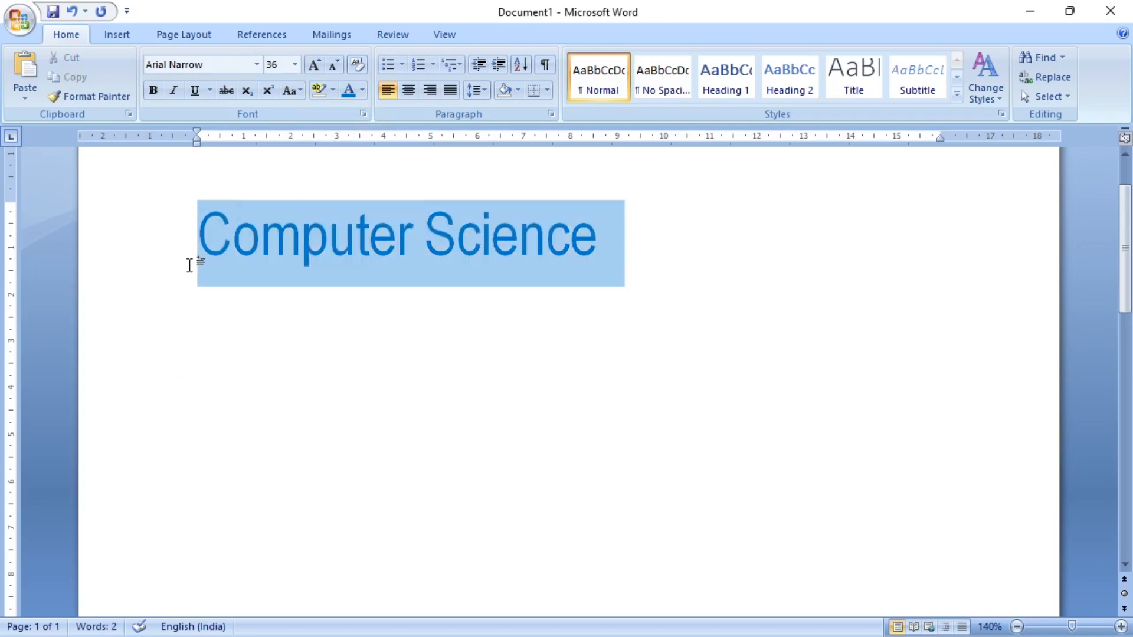
key(Delete)
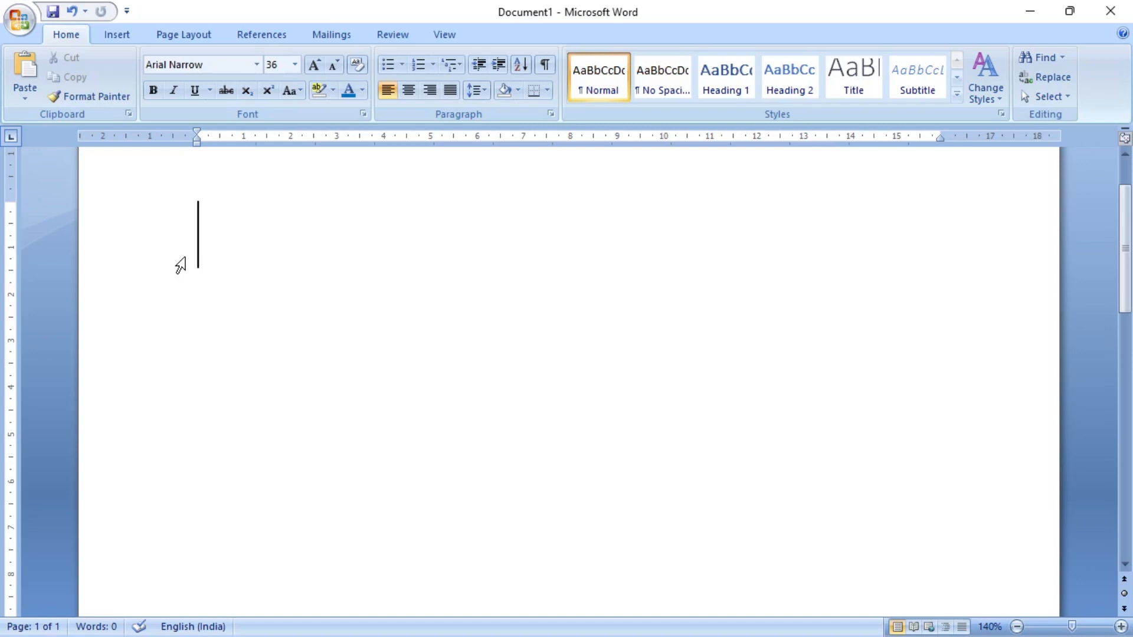
text(H2)
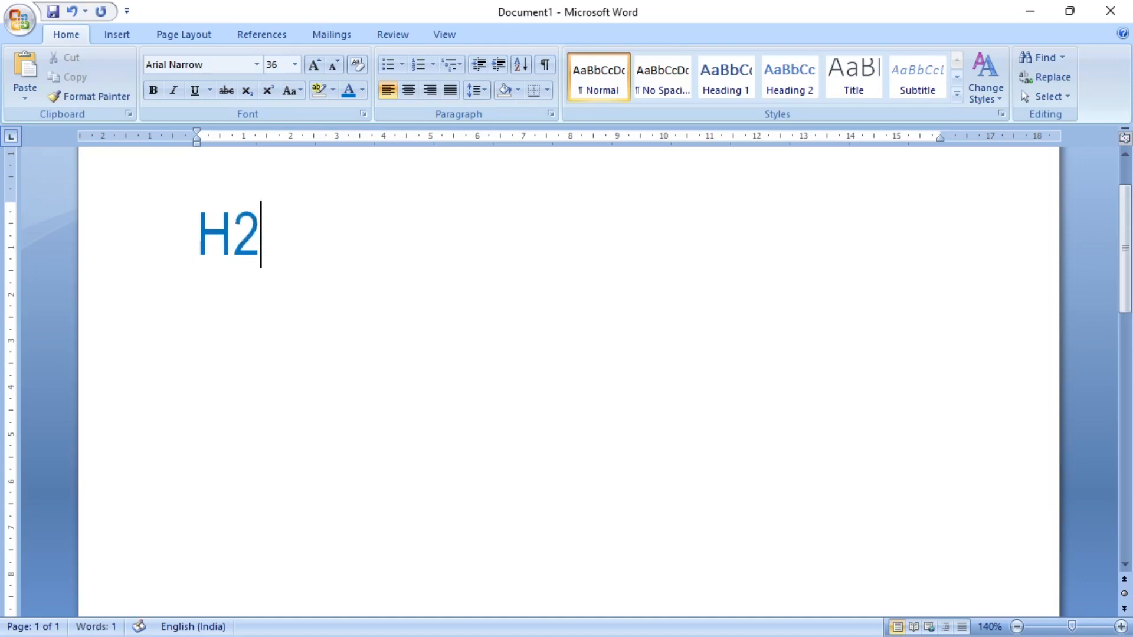
text(O)
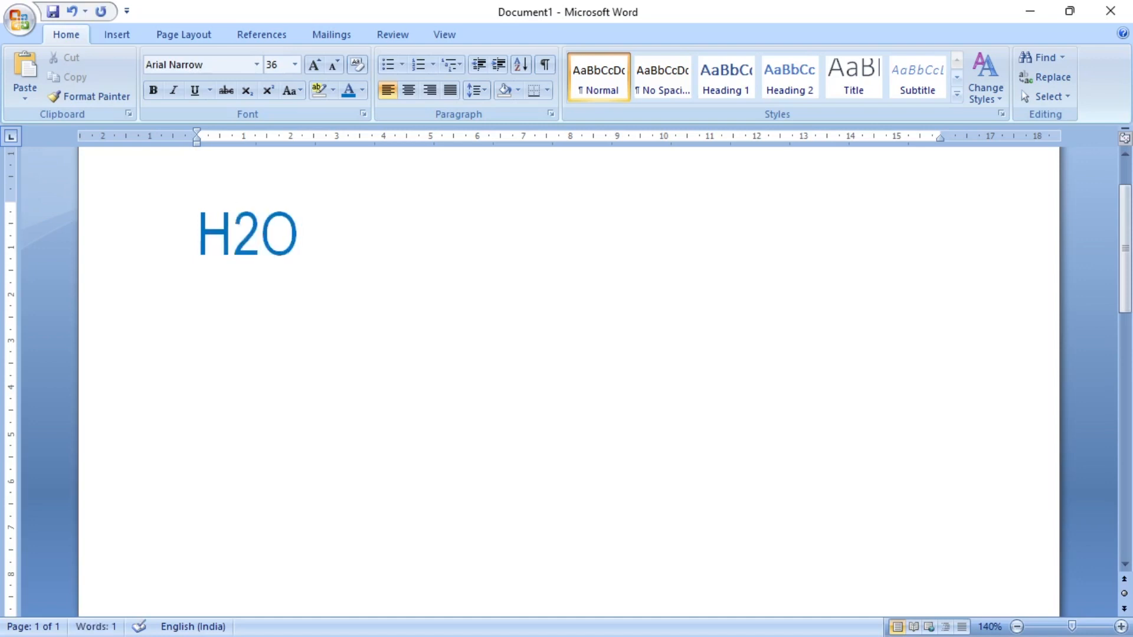
- Format the 2 in "H2O" as subscript and deselect it
click(242, 236)
drag(242, 236, 256, 236)
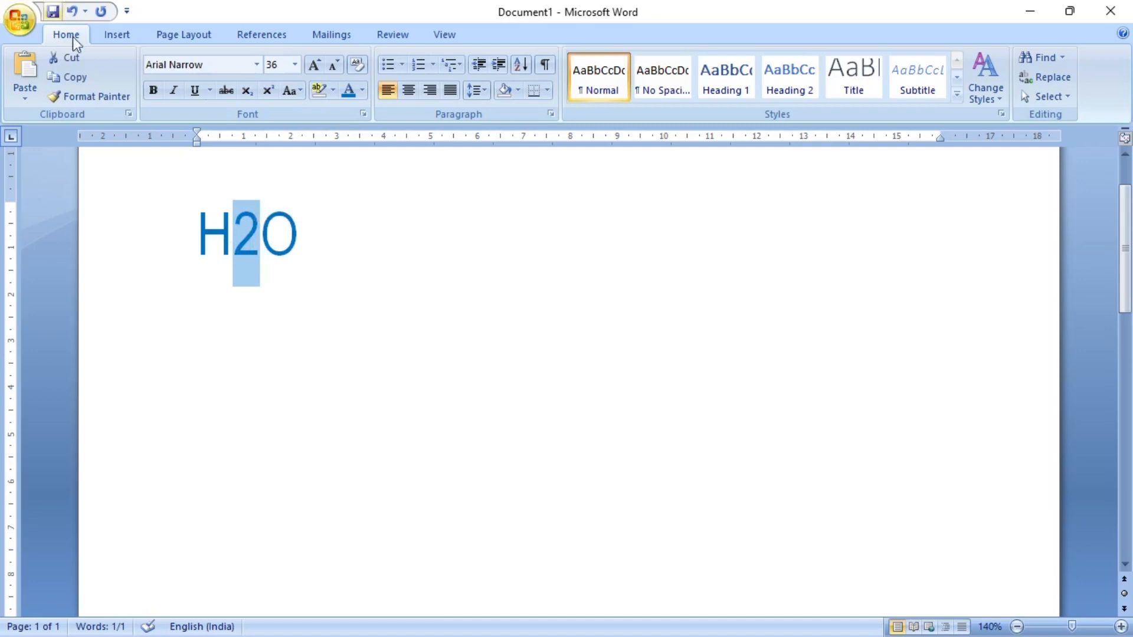
click(247, 92)
click(296, 245)
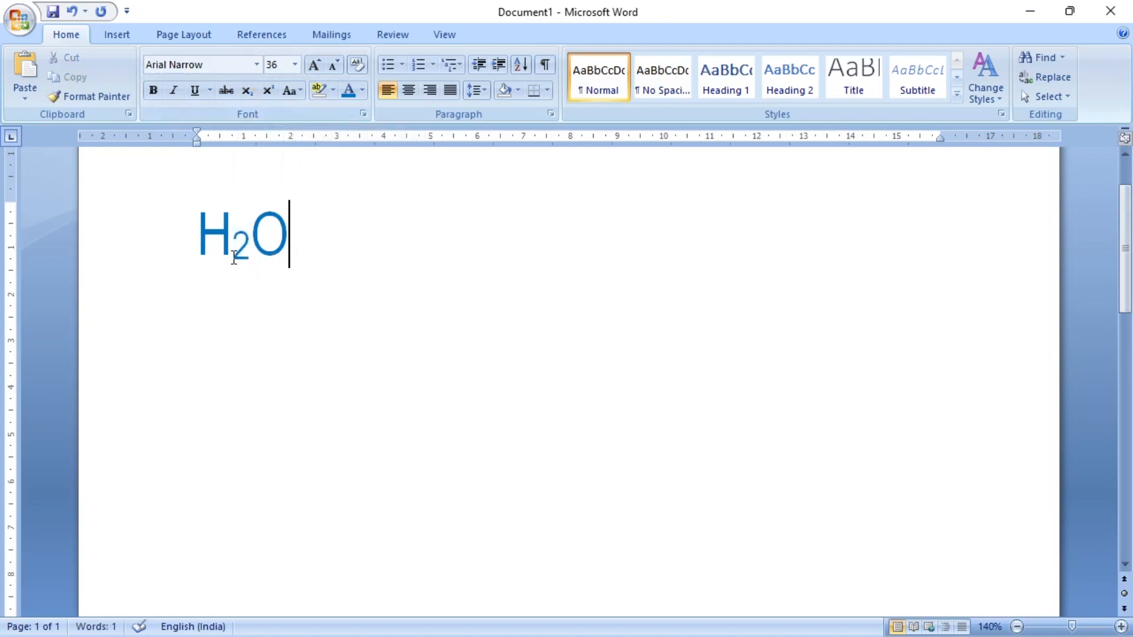
drag(230, 245, 243, 251)
click(292, 243)
- Replace the water formula with the expression "(a+b)2"
click(193, 253)
key(Delete)
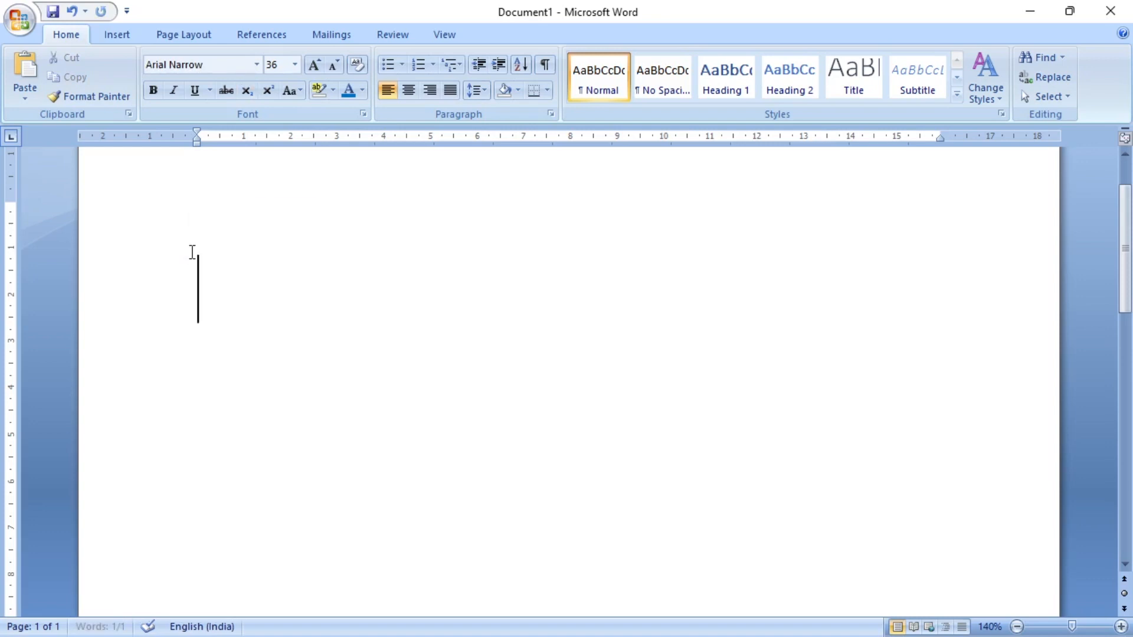
text(()
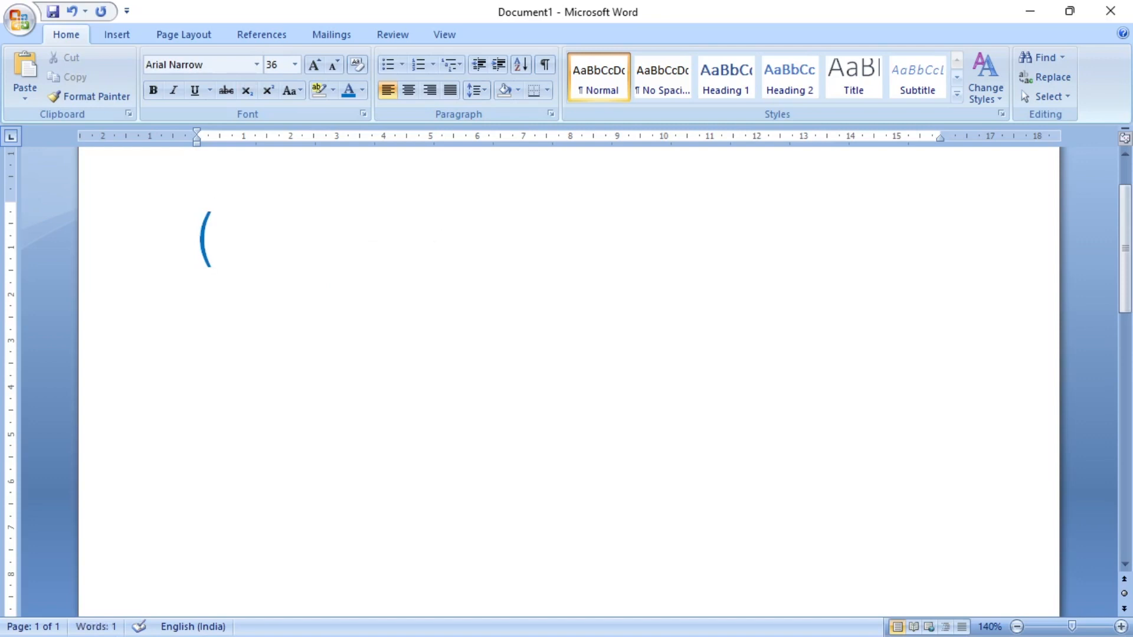
text(a+b))
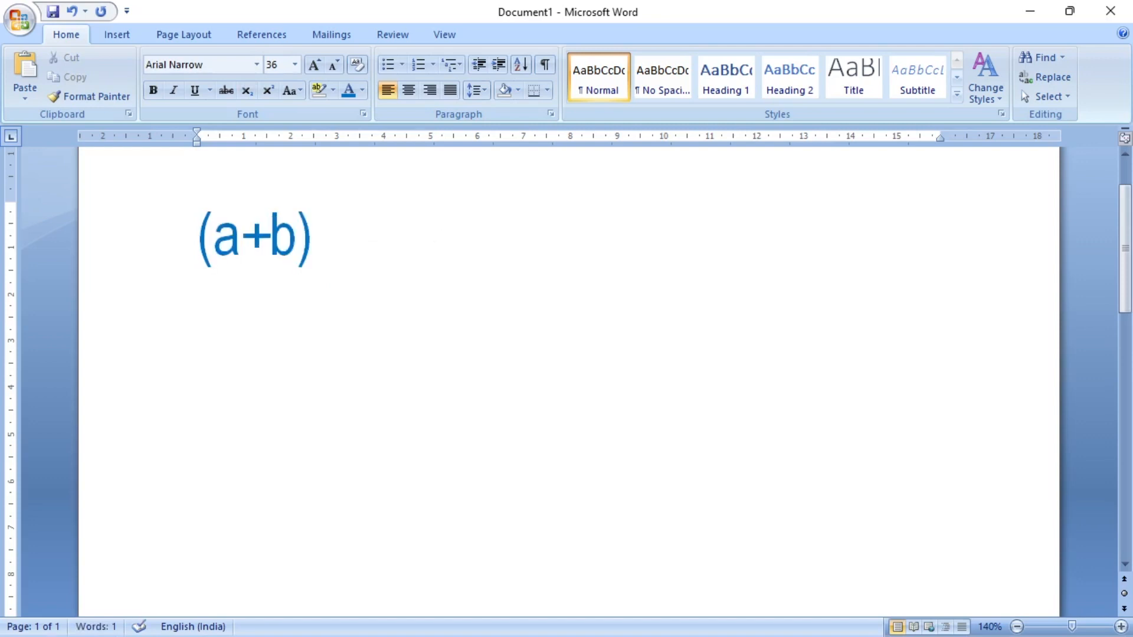
text(2)
- Format the 2 after "(a+b)" as superscript and deselect it
key(Left)
key(shift+Right)
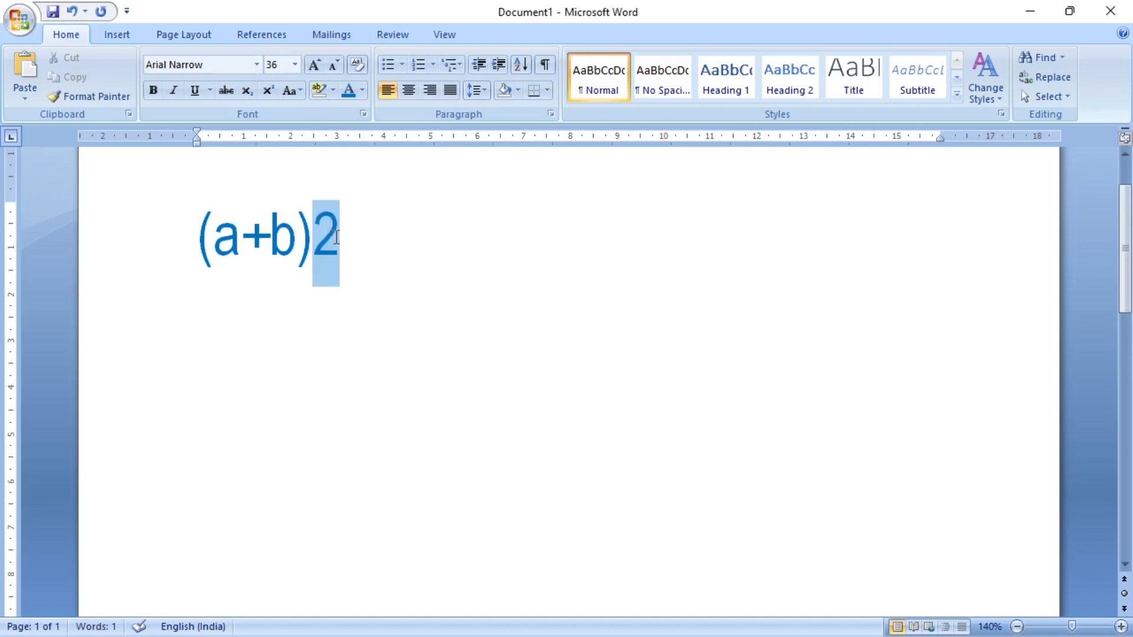
click(269, 92)
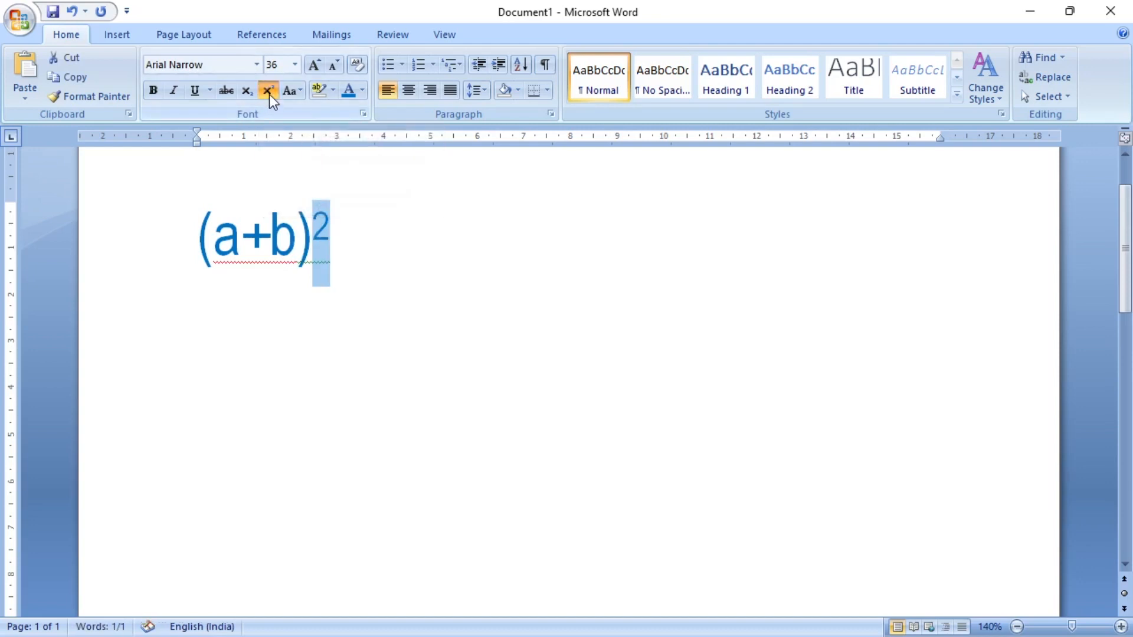
click(348, 256)
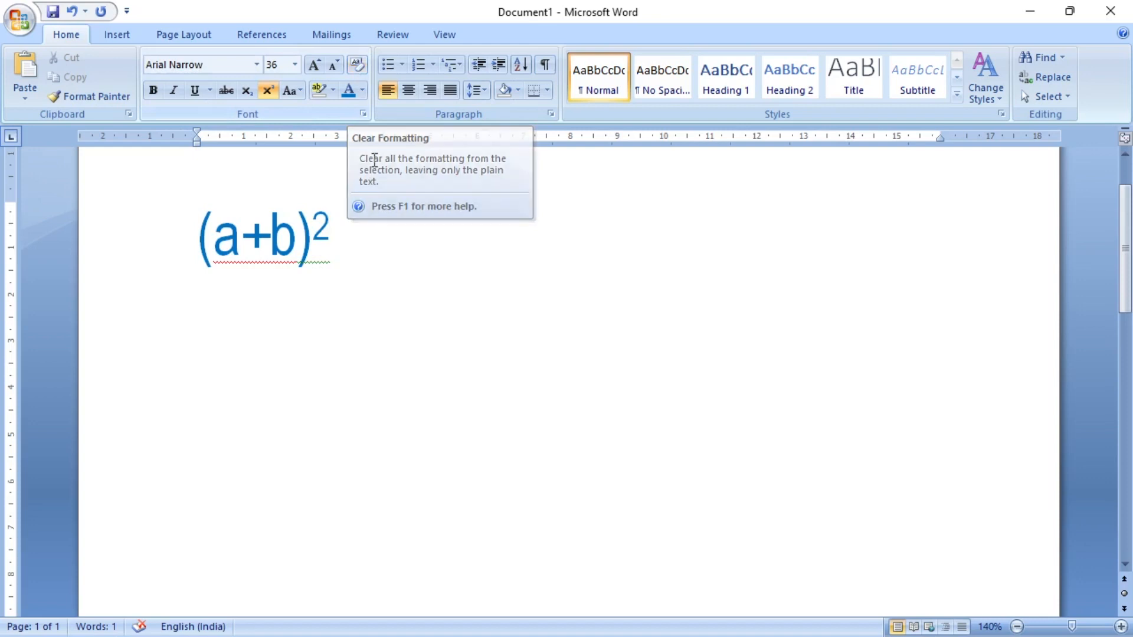
- Clear all formatting from the whole "(a+b)2" expression, leaving plain text
click(180, 248)
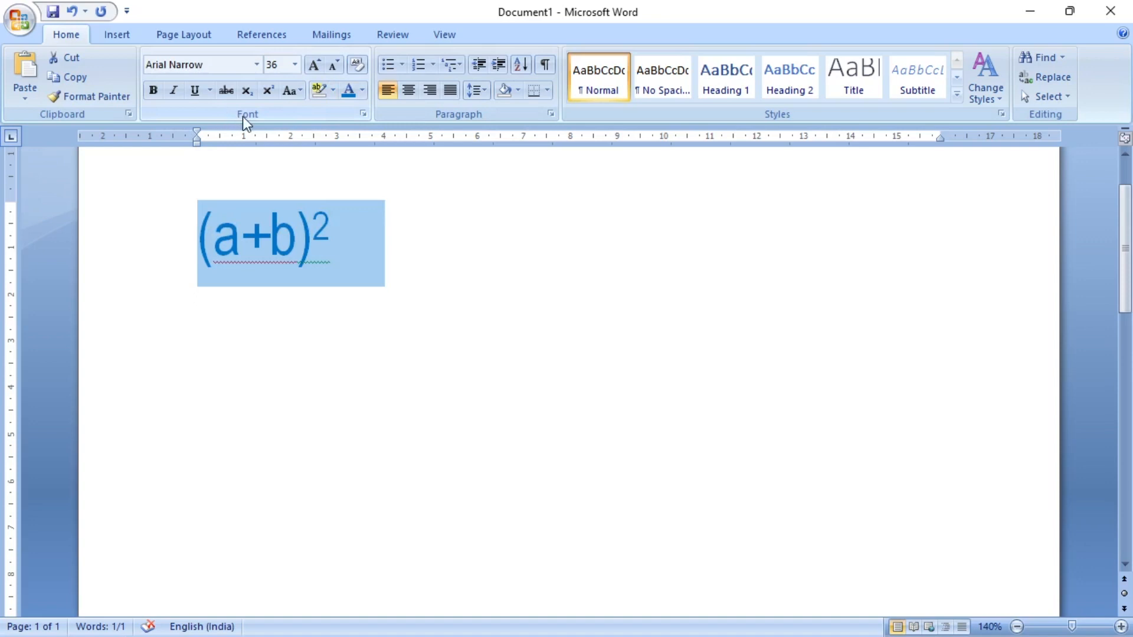
click(362, 68)
click(356, 208)
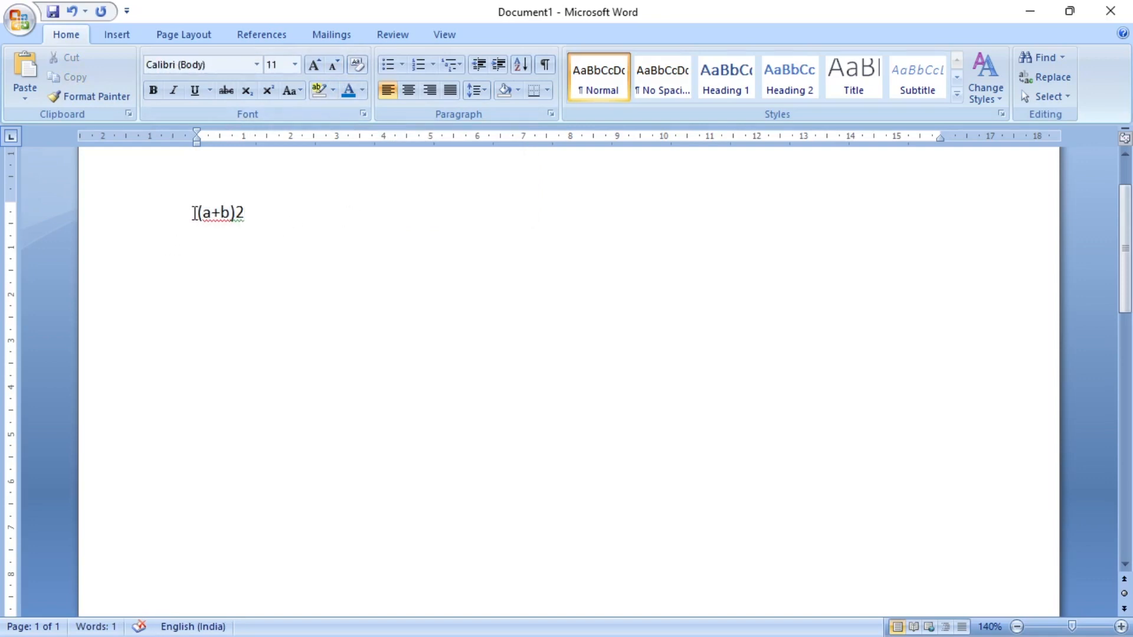
drag(195, 213, 254, 214)
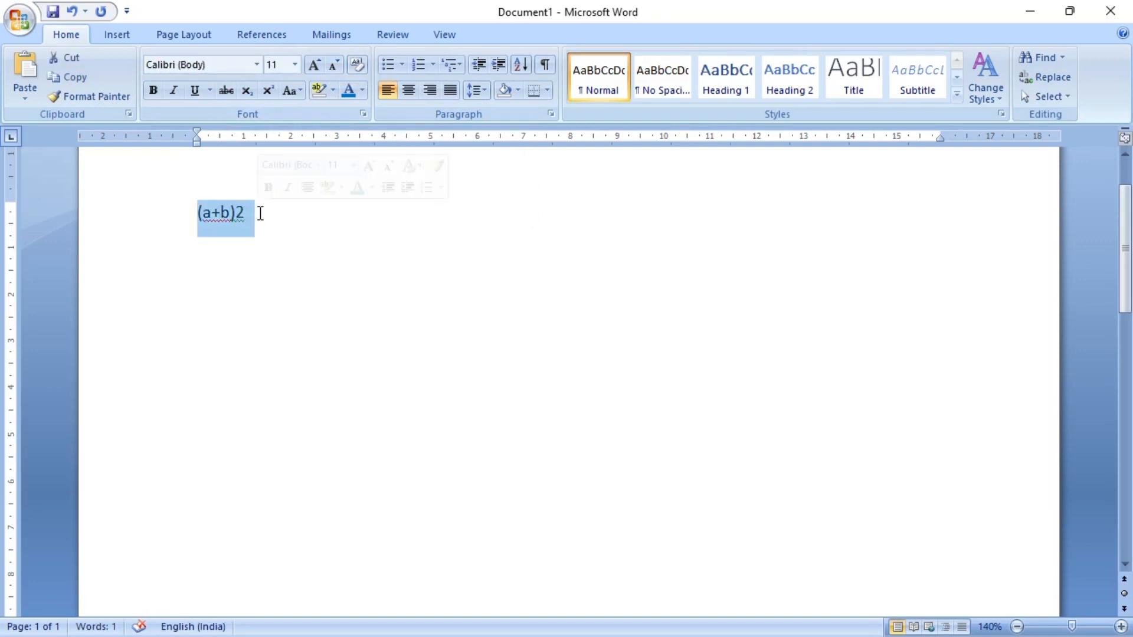
click(230, 213)
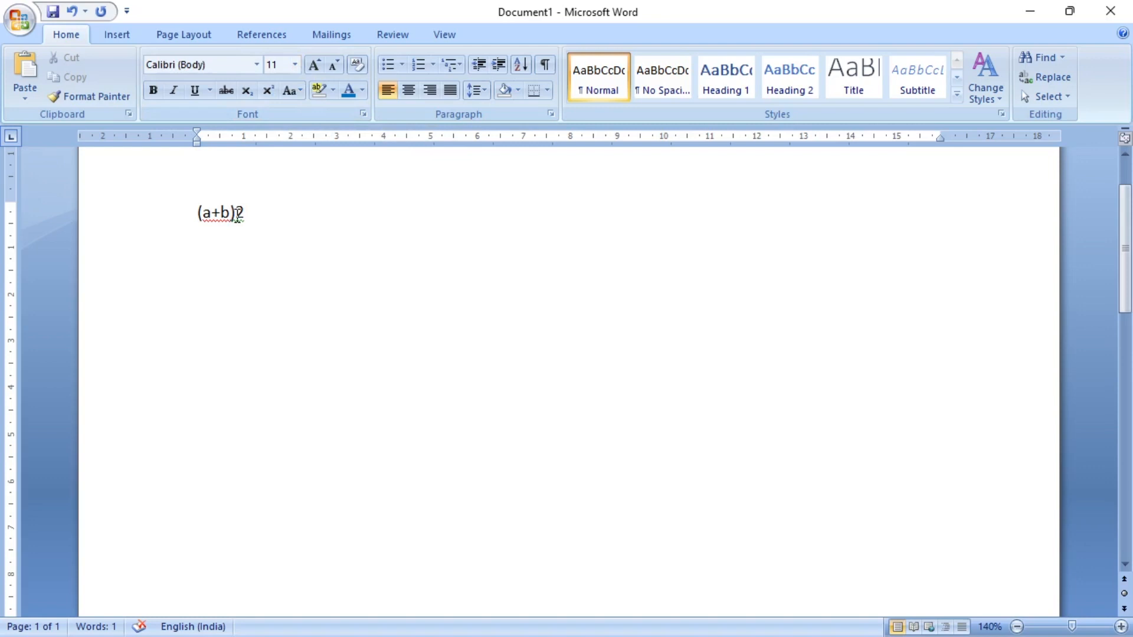
drag(250, 214, 195, 221)
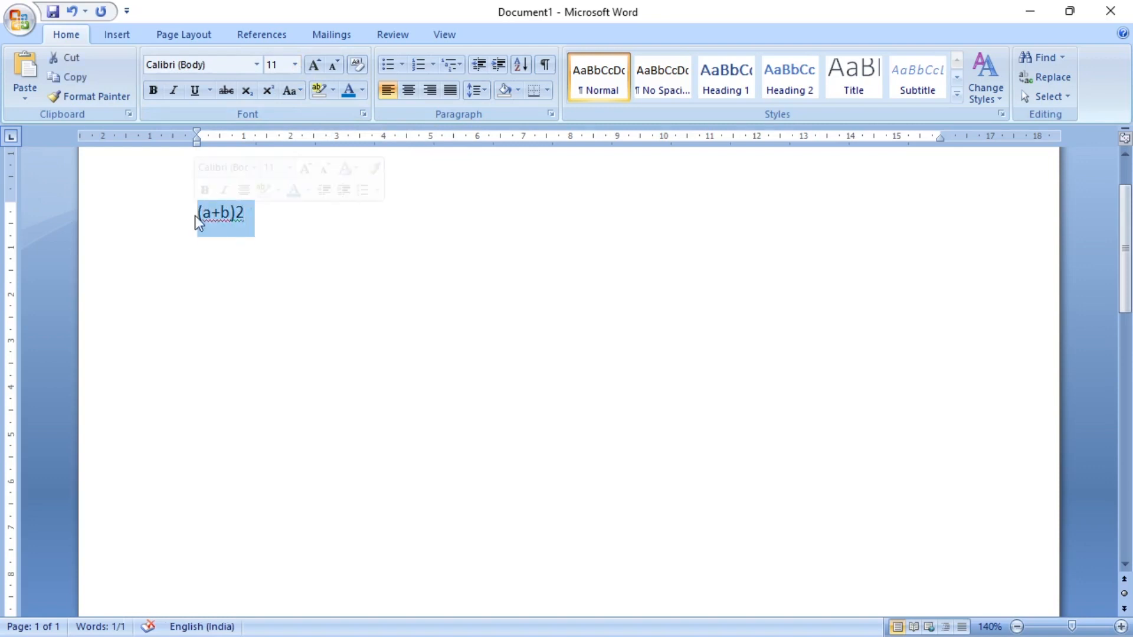
click(274, 217)
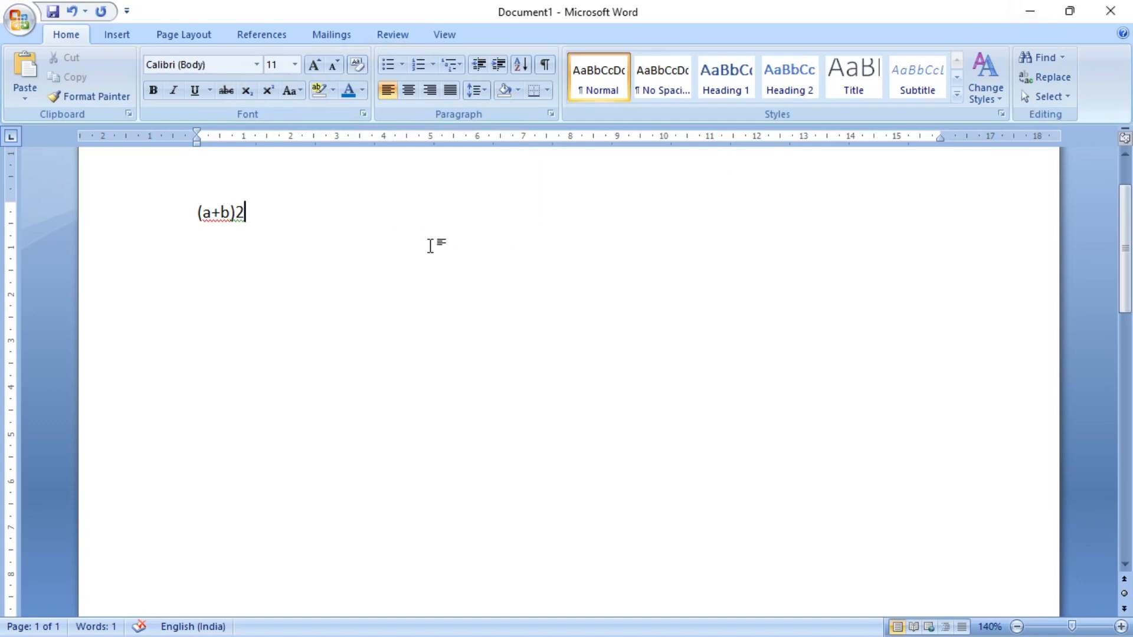
- Replace the "(a+b)2" expression with the word "Computer"
drag(258, 215, 190, 218)
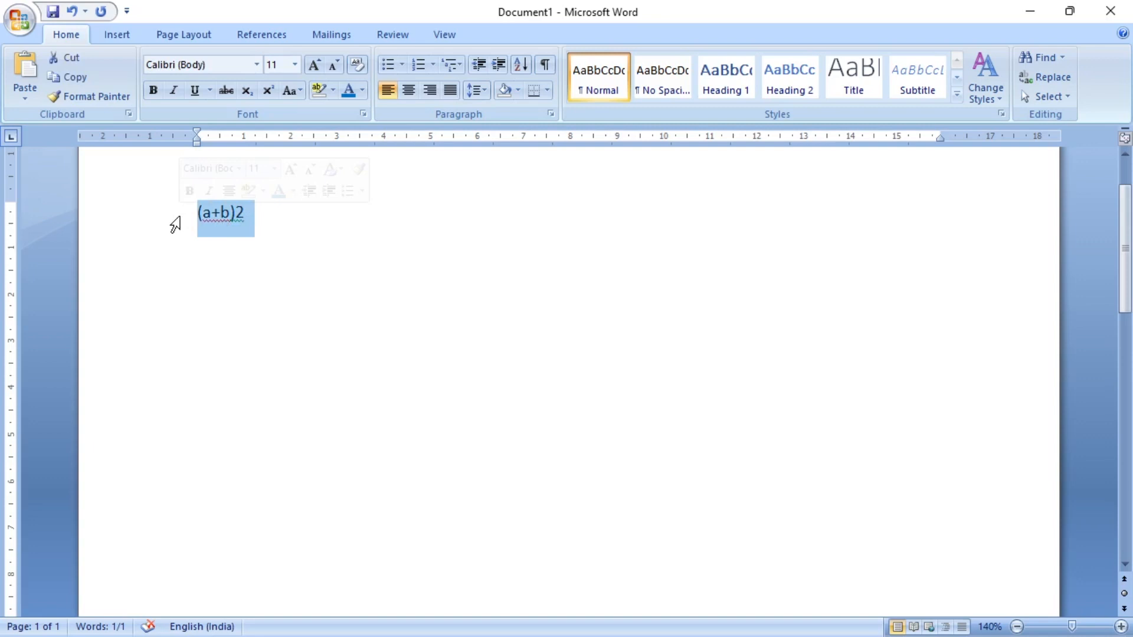
key(Delete)
text(Computer)
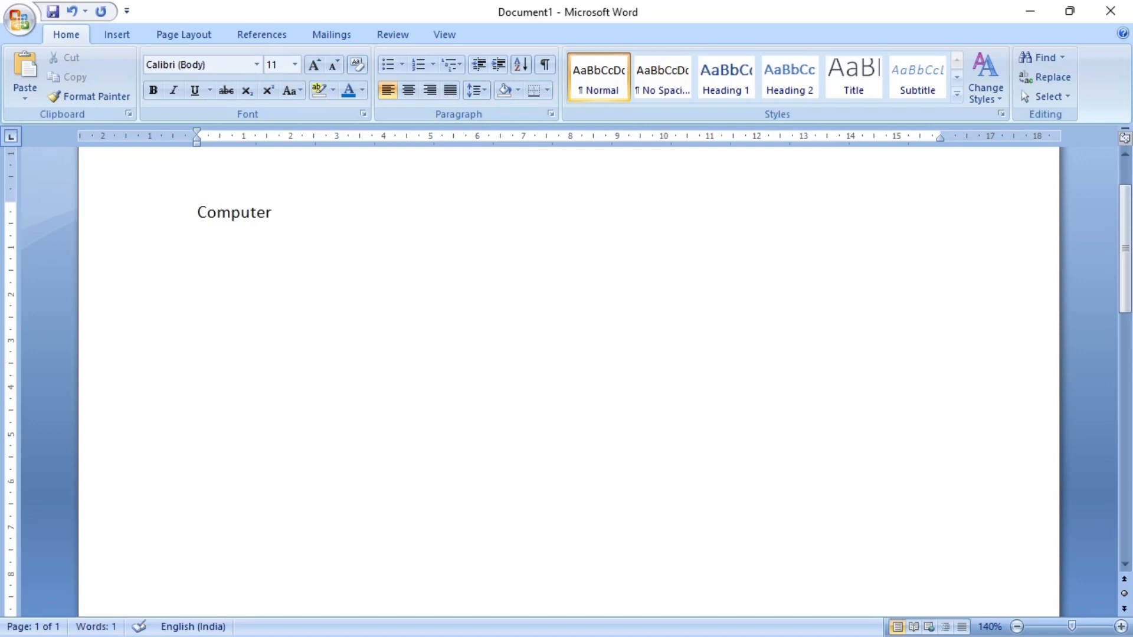
key(BackSpace)
- Set the word "Computer" in the Algerian font at size 24 and deselect it
drag(197, 210, 276, 213)
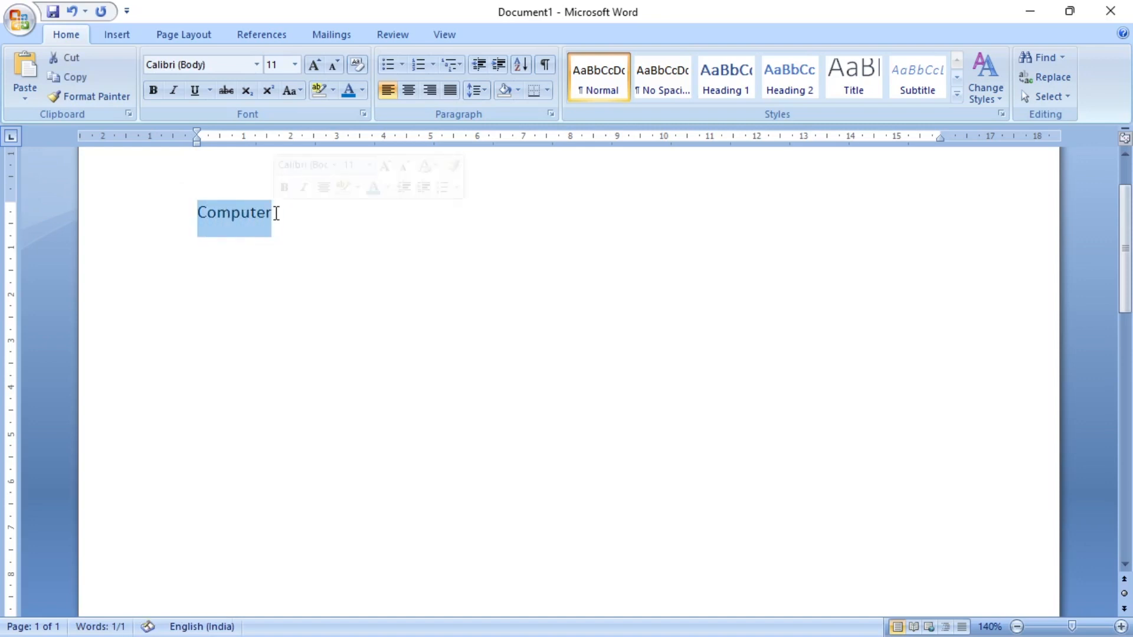
click(258, 65)
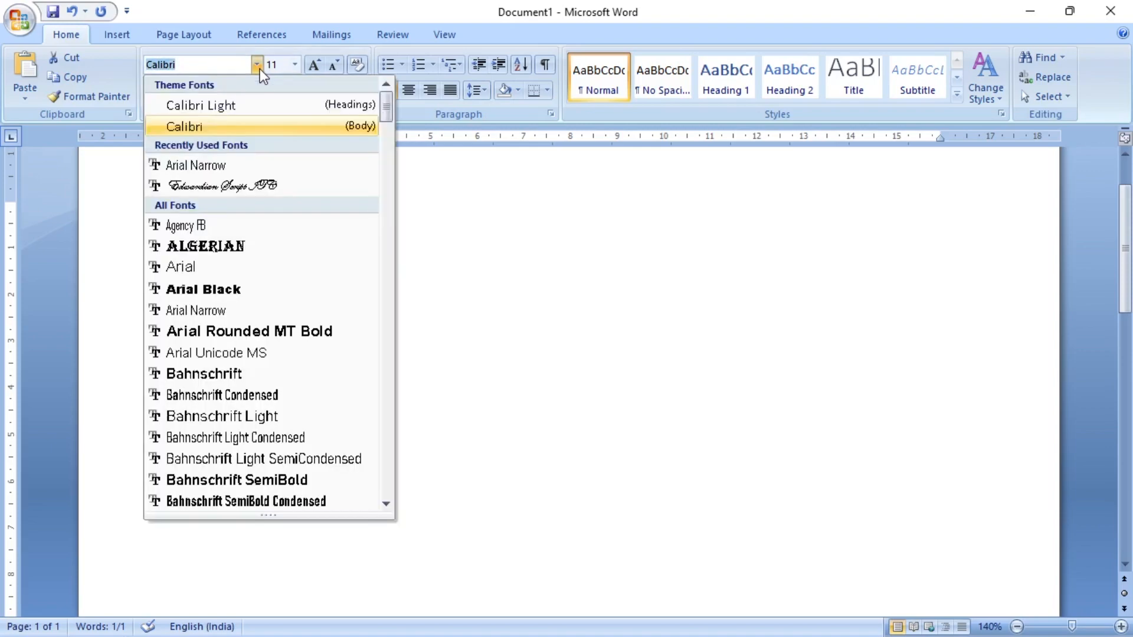
click(238, 247)
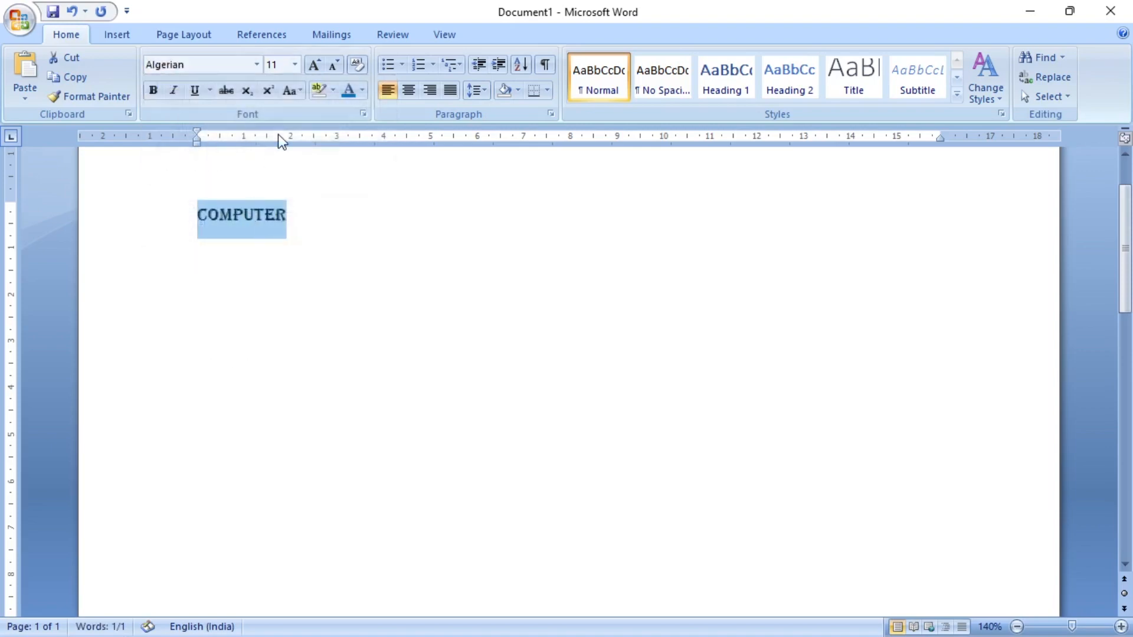
click(294, 65)
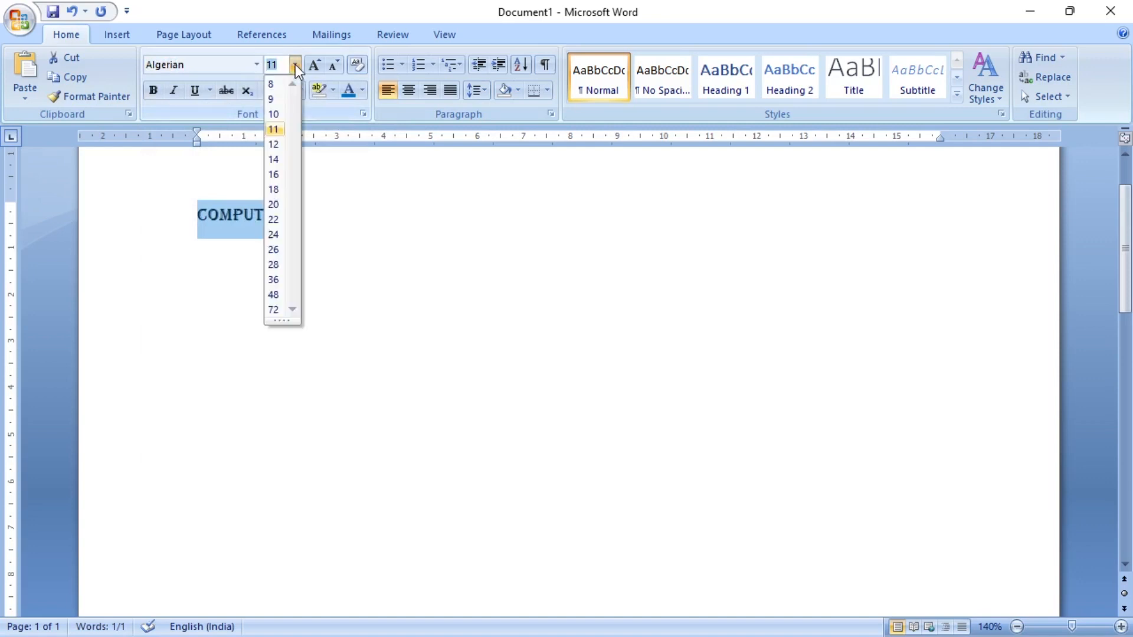
click(280, 235)
click(419, 235)
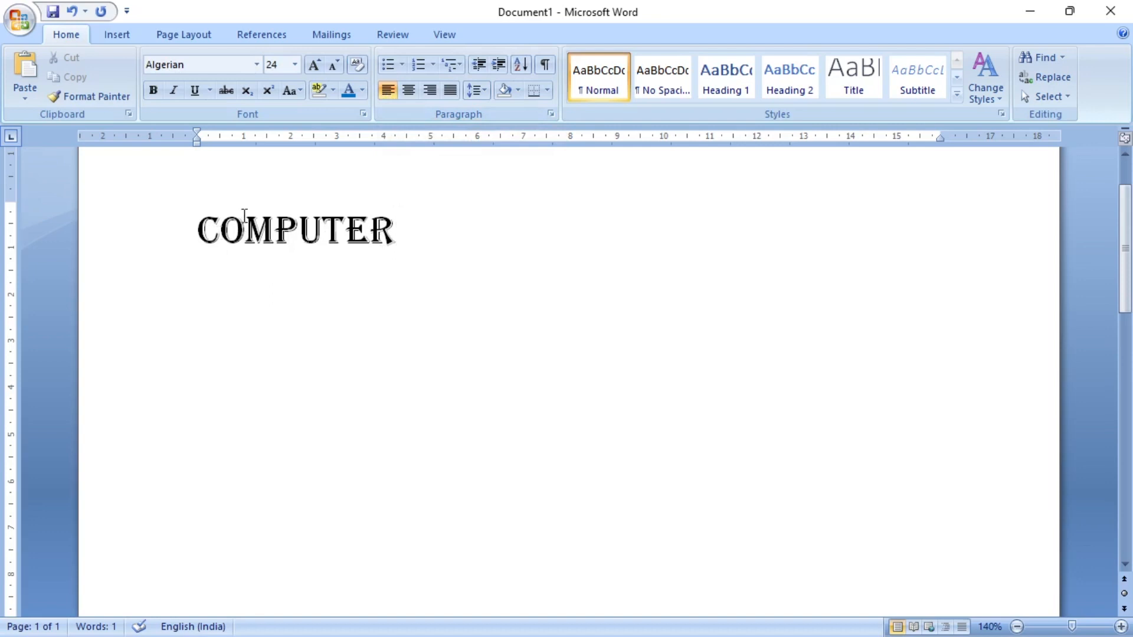
- Align the "COMPUTER" line to the centre, followed by right alignment, and return it to left alignment
scroll(398, 281, up, 3)
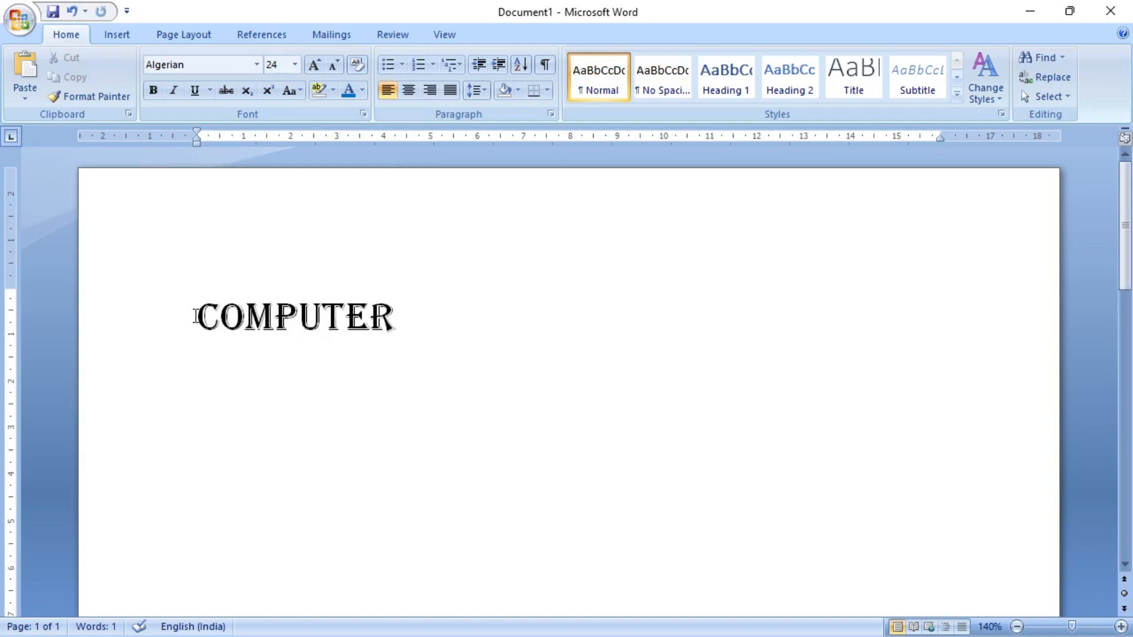
click(299, 319)
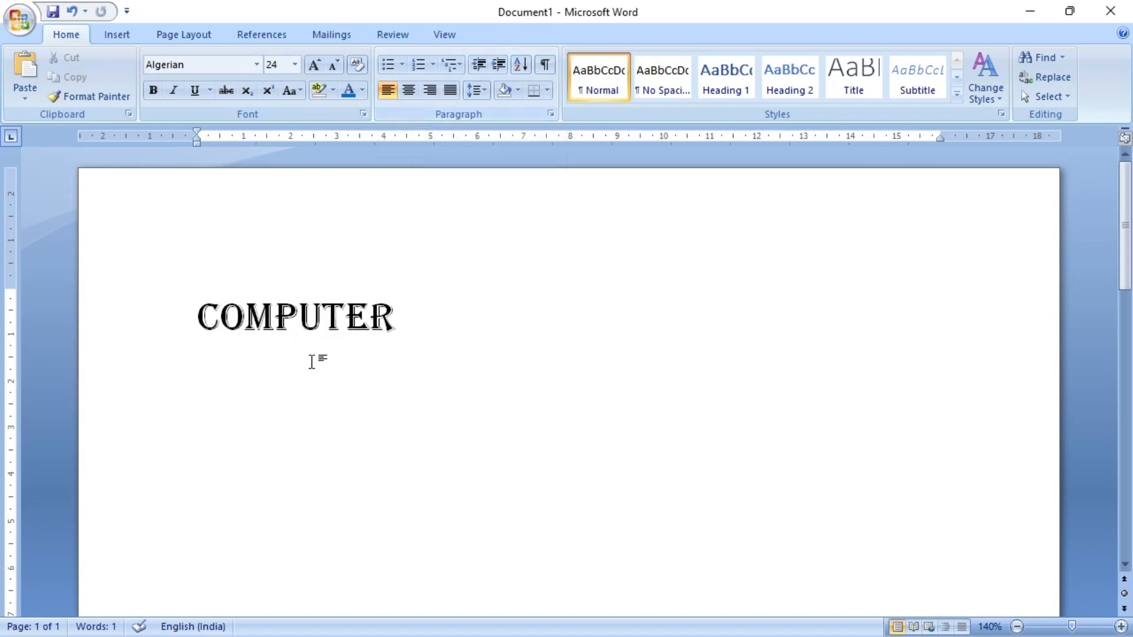
click(407, 88)
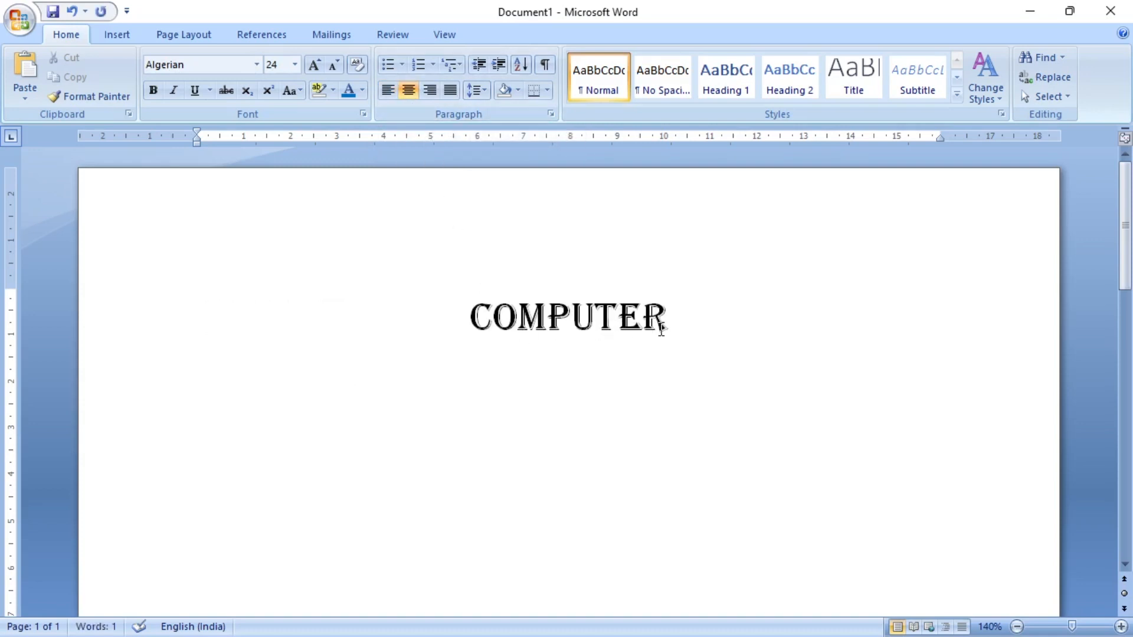
click(428, 91)
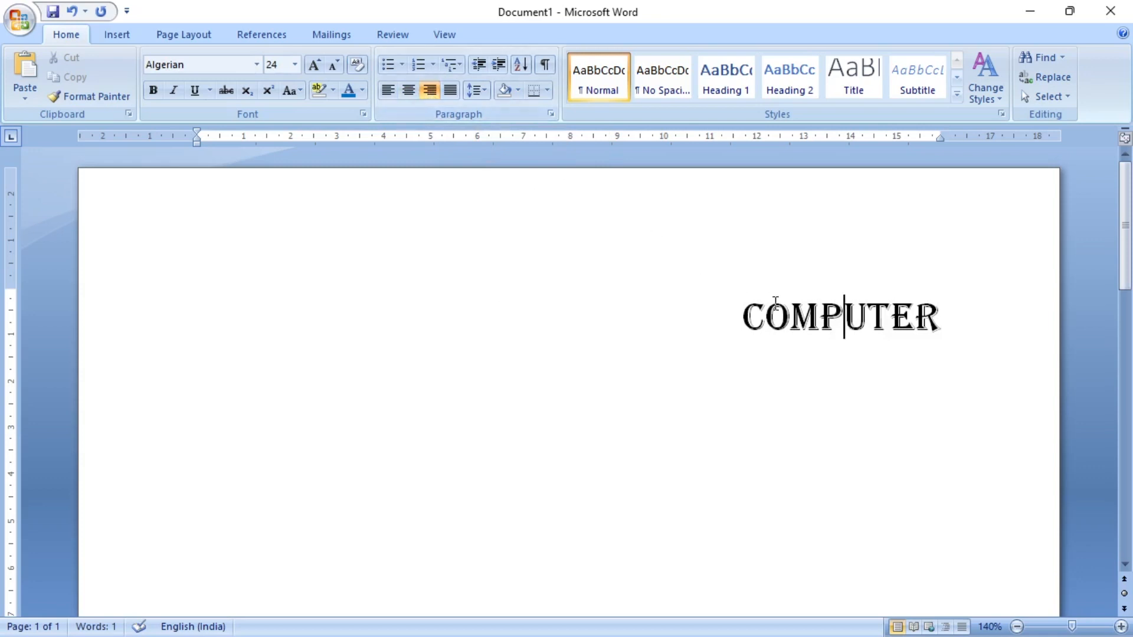
click(388, 90)
click(441, 318)
- Push "COMPUTER" towards the middle of the line with leading spaces and set the whole line's font size to 14
click(202, 329)
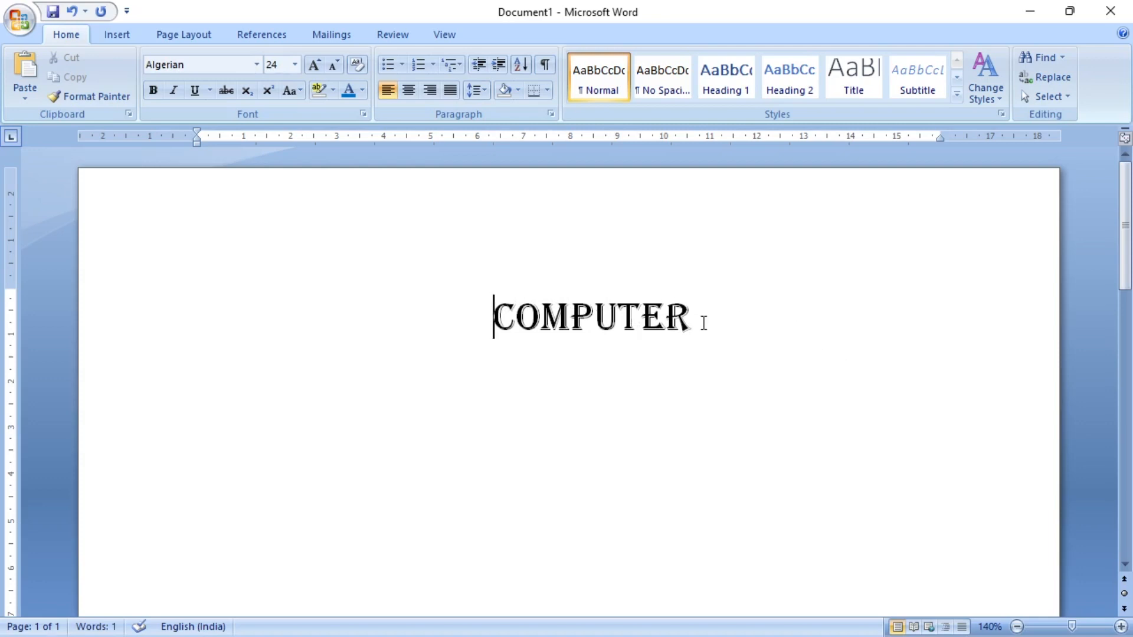
drag(706, 323, 195, 329)
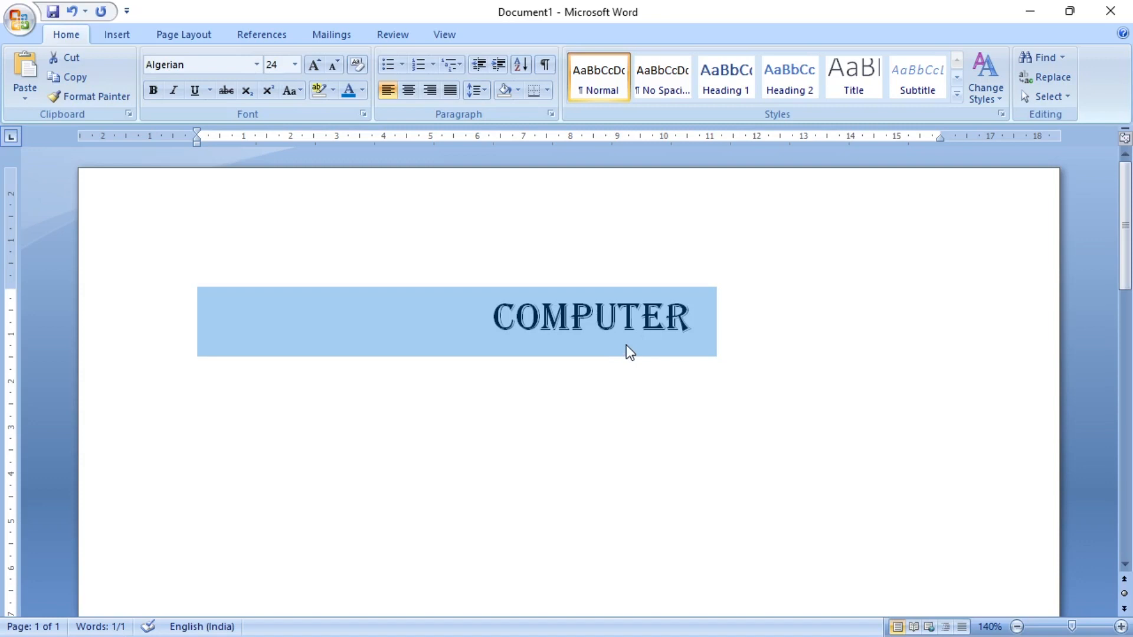
click(299, 66)
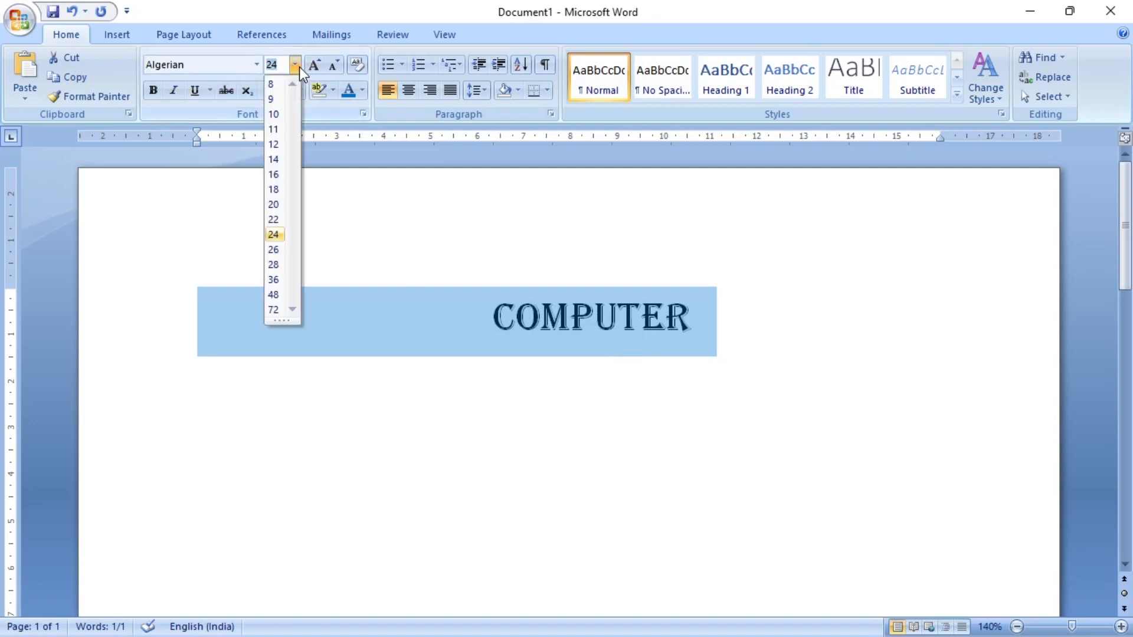
click(282, 161)
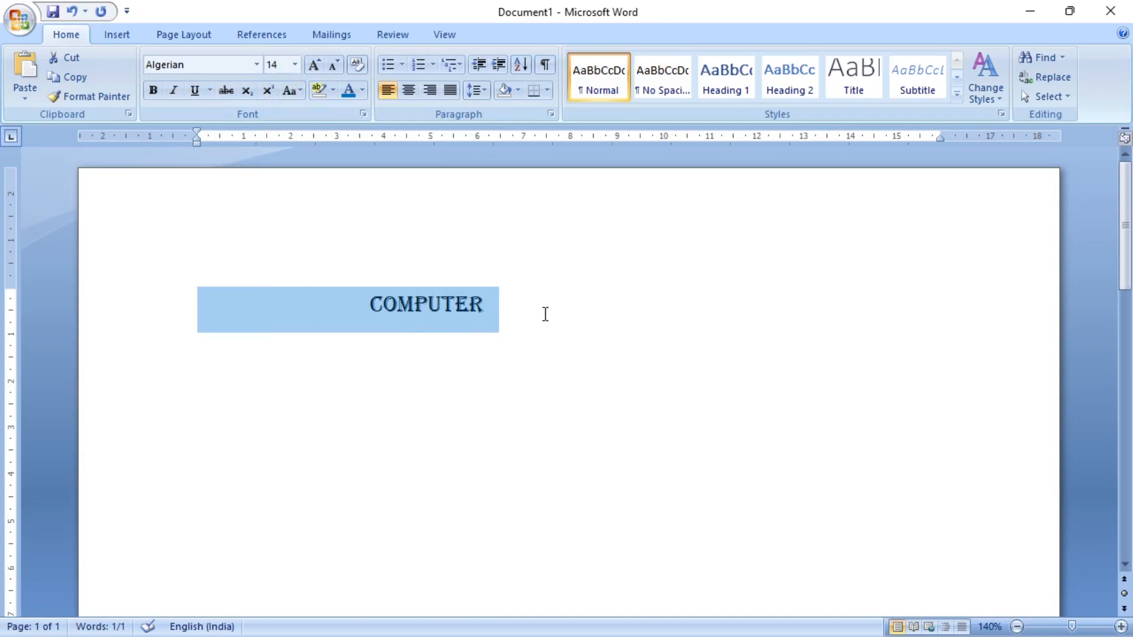
- Remove the leading spaces before "COMPUTER", centre-align the word and select it
click(372, 306)
key(BackSpace)
key(BackSpace)
key(BackSpace)
key(BackSpace)
key(BackSpace)
key(BackSpace)
key(BackSpace)
key(BackSpace)
key(BackSpace)
key(BackSpace)
key(BackSpace)
key(BackSpace)
key(BackSpace)
key(BackSpace)
key(BackSpace)
key(BackSpace)
key(BackSpace)
key(BackSpace)
key(BackSpace)
key(BackSpace)
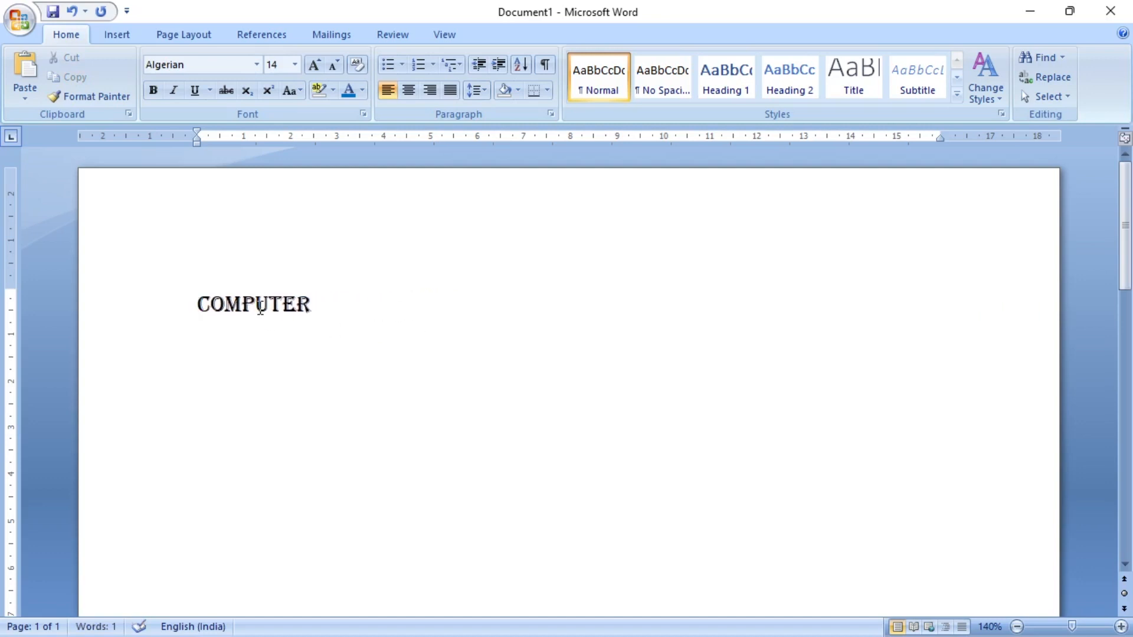
click(411, 90)
drag(639, 314, 458, 308)
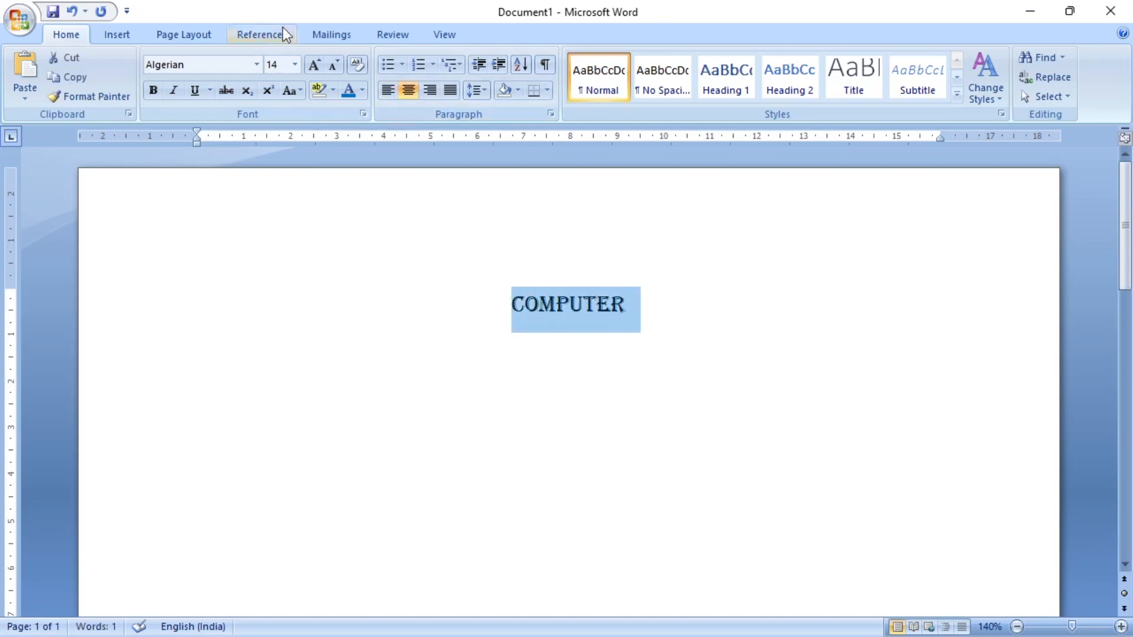
- Set the centred word "COMPUTER" to font size 36 and deselect it
click(294, 64)
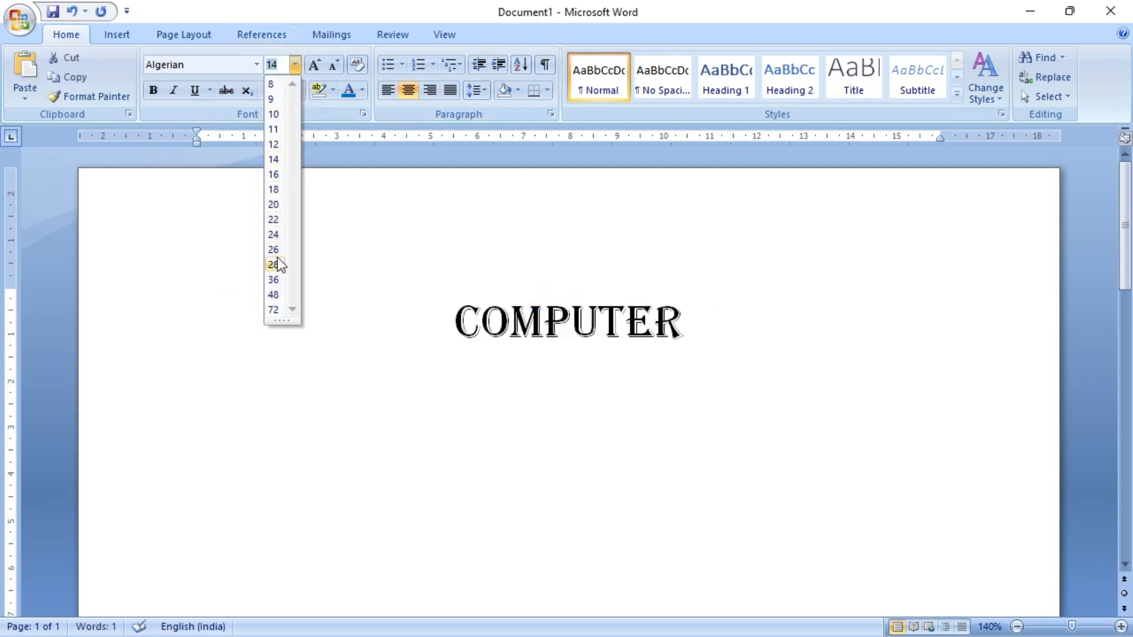
click(273, 279)
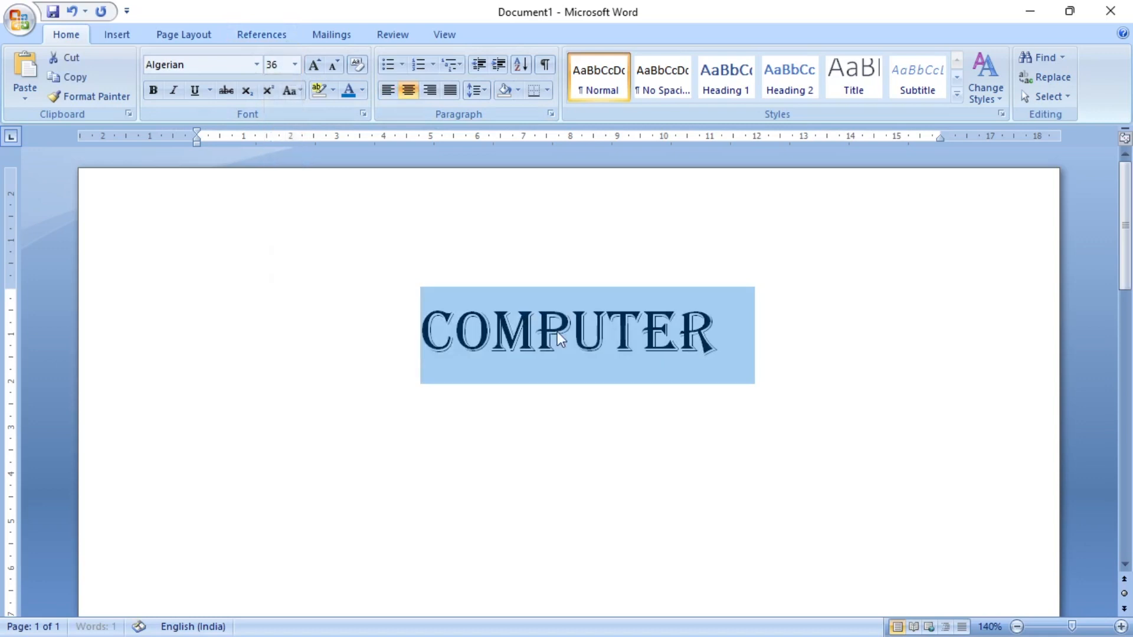
click(827, 345)
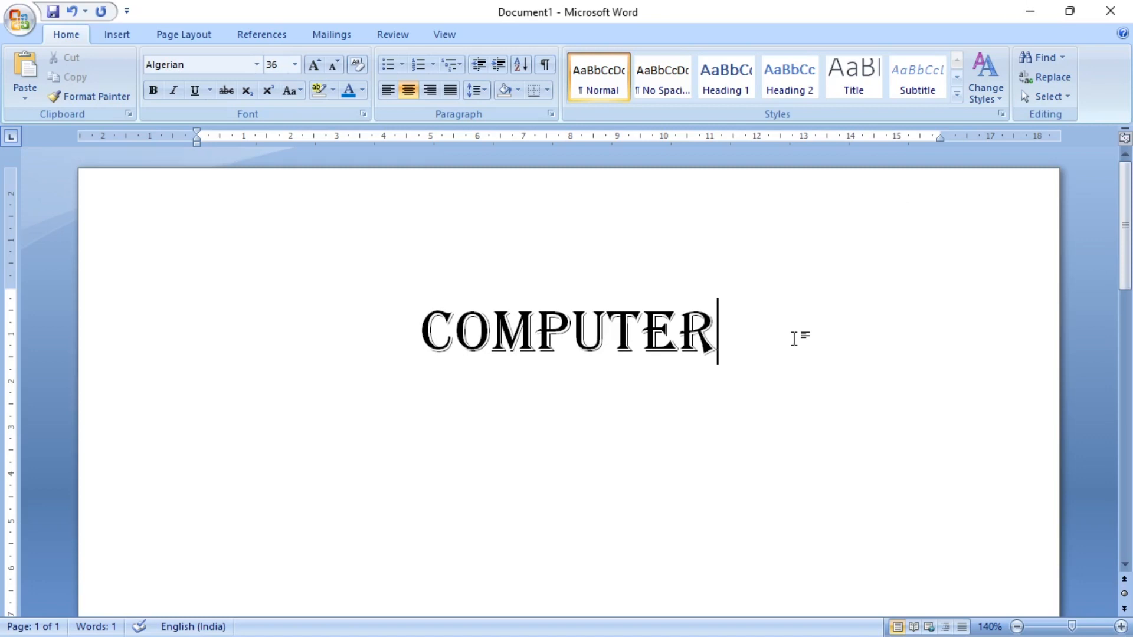
- Delete the word "COMPUTER" and set the empty line to justified alignment
key(BackSpace)
key(BackSpace)
key(BackSpace)
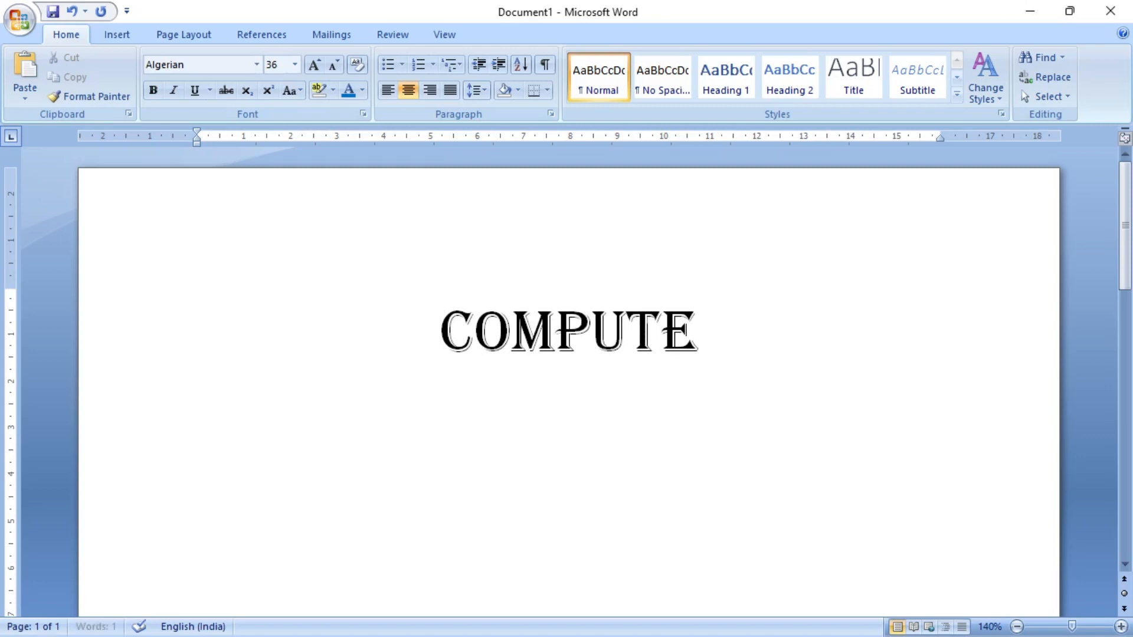
key(BackSpace)
key(BackSpace)
key(BackSpace)
key(BackSpace)
key(BackSpace)
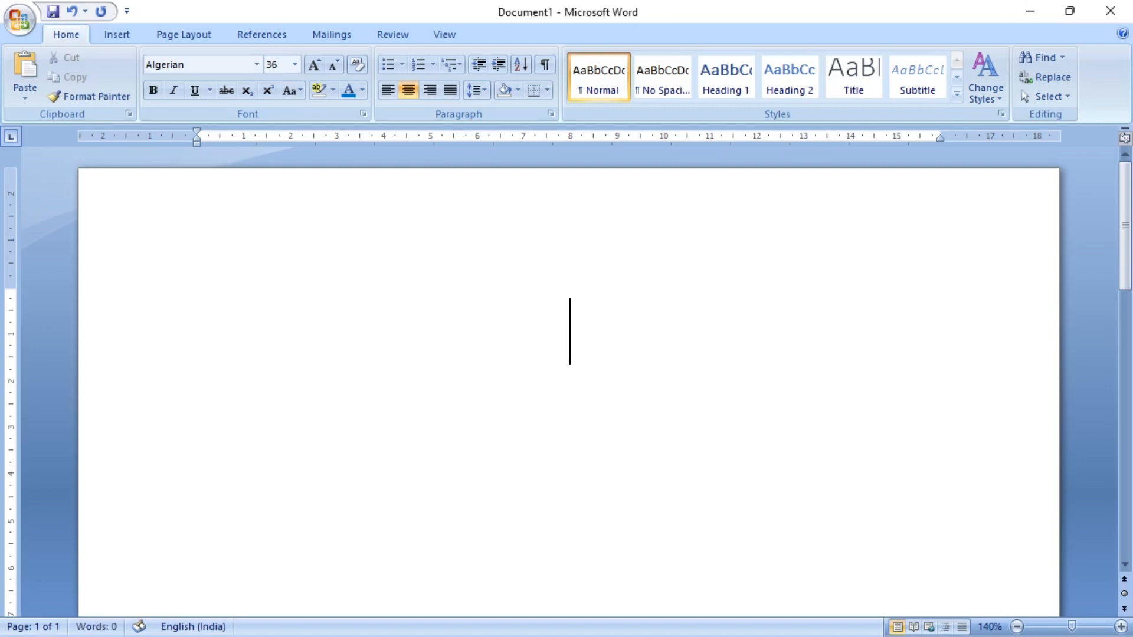
key(BackSpace)
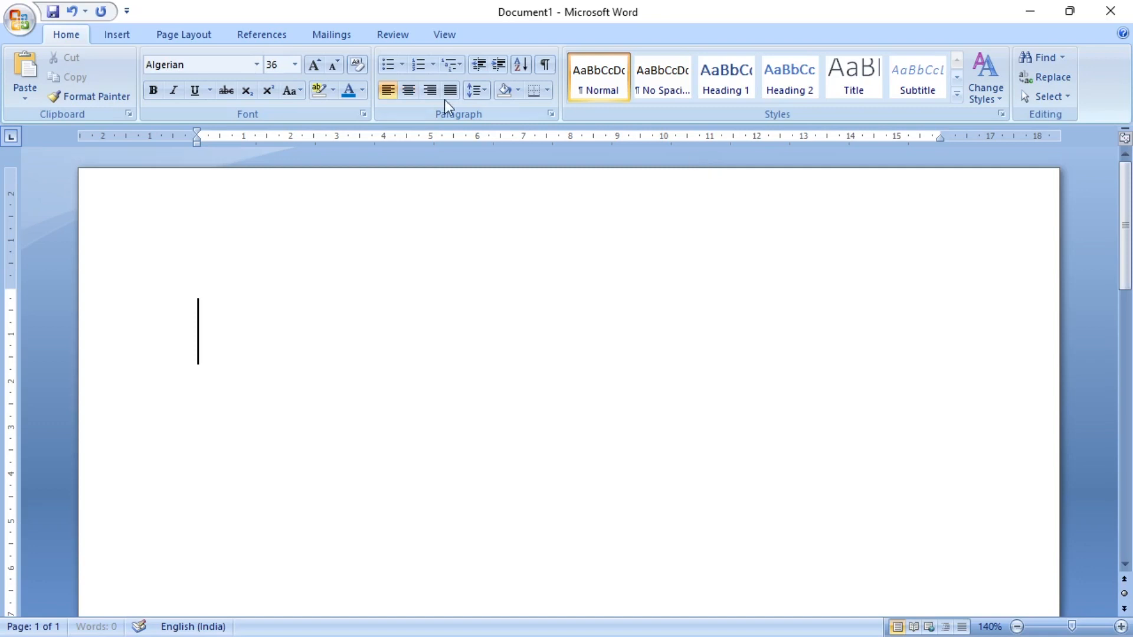
click(379, 95)
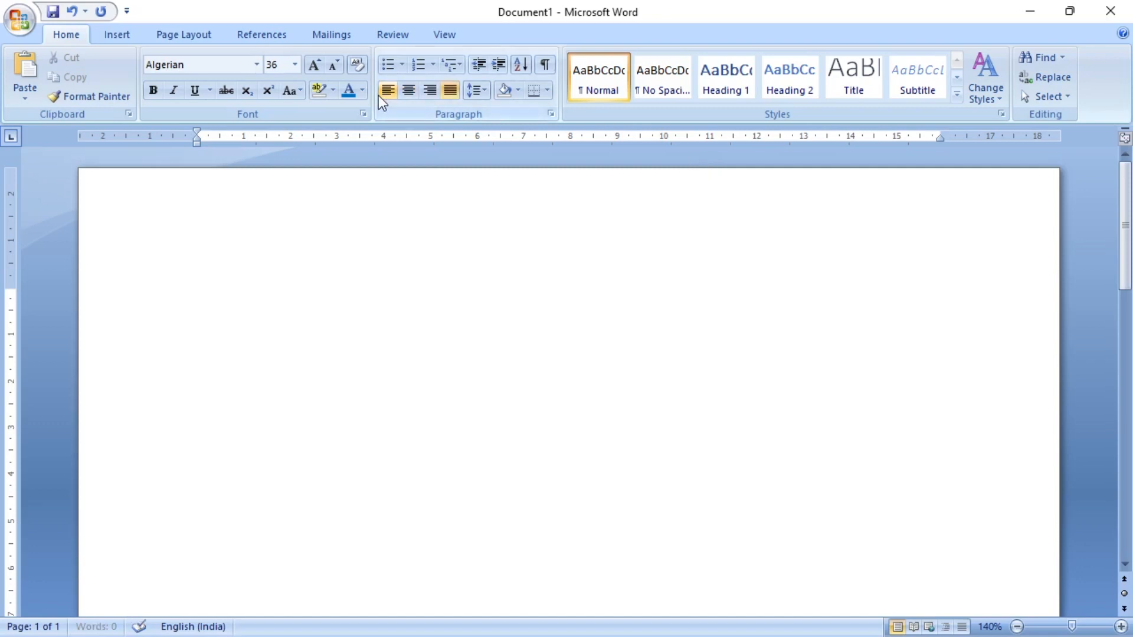
- Paste the copied paragraph about Microsoft Office Word 2007 and set all of its text to font size 12
click(29, 69)
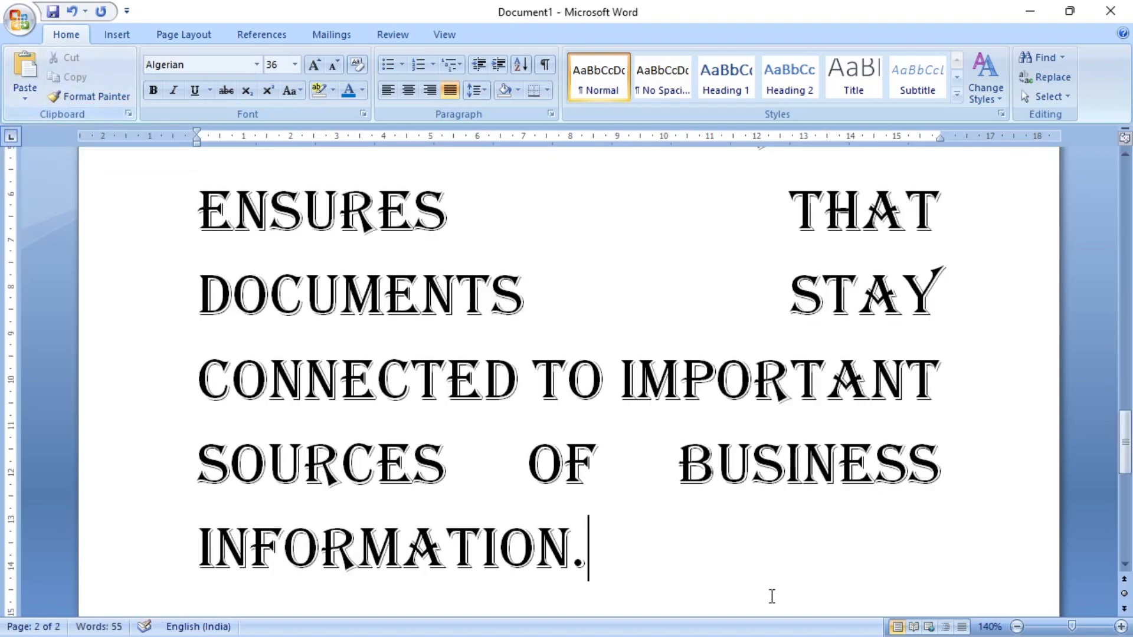
scroll(780, 513, up, 5)
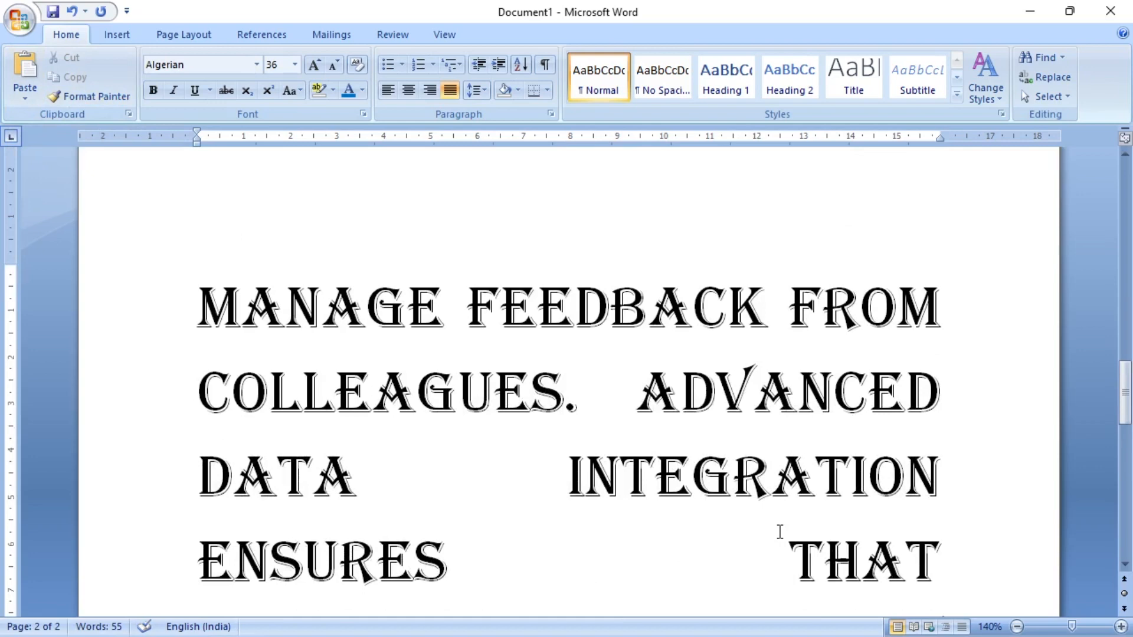
key(ctrl+a)
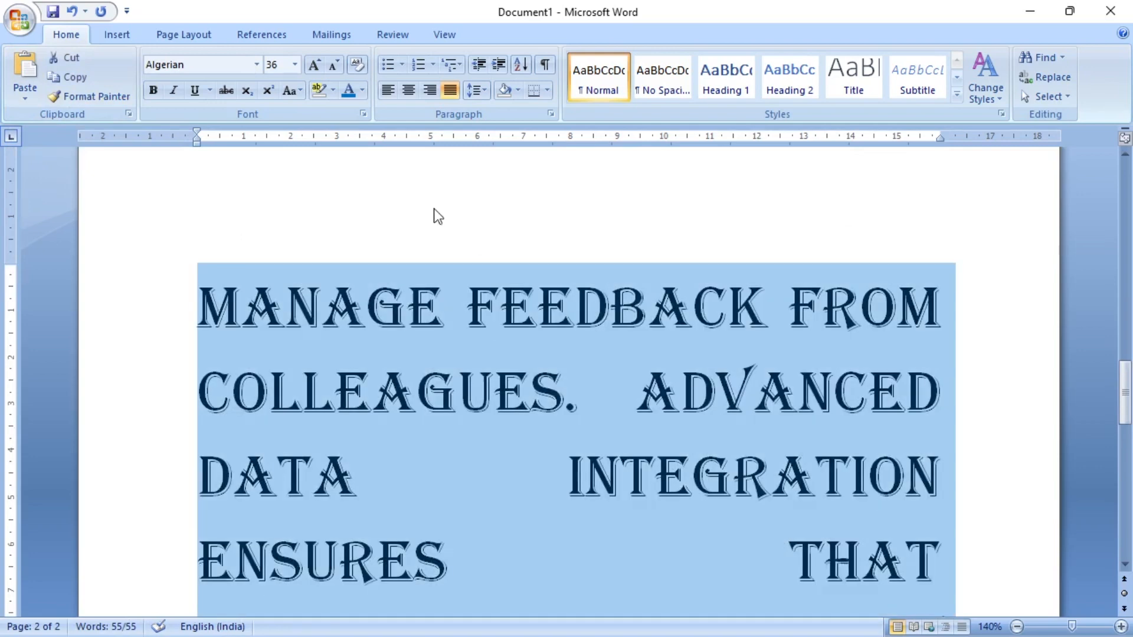
click(295, 64)
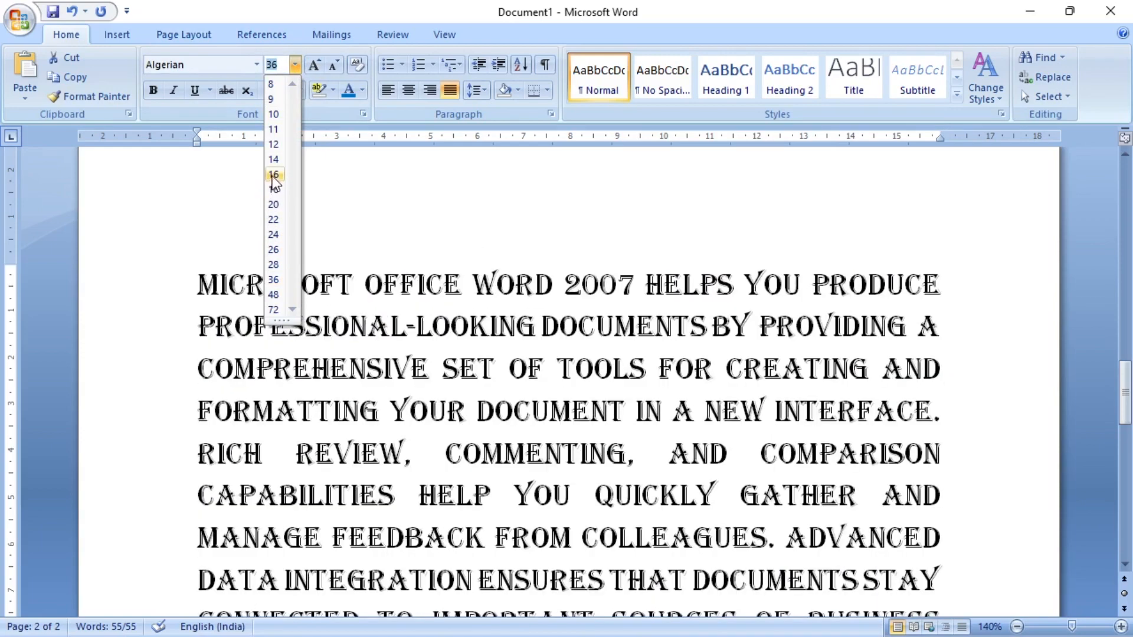
click(273, 144)
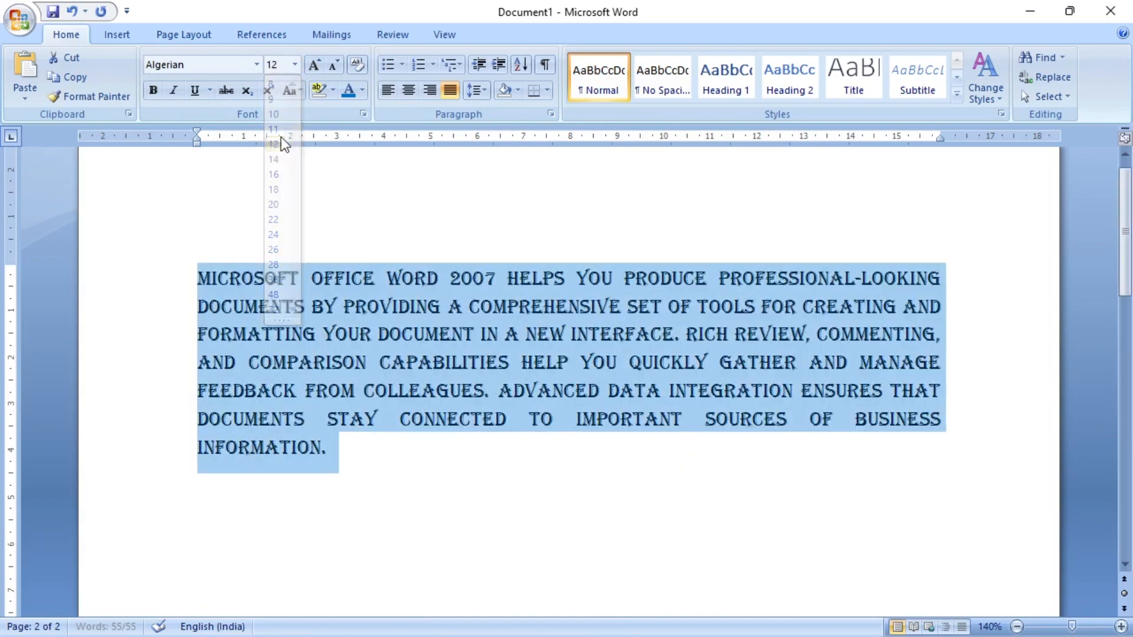
- Left-align the pasted paragraph, change its font to Arial Narrow and deselect it
click(387, 90)
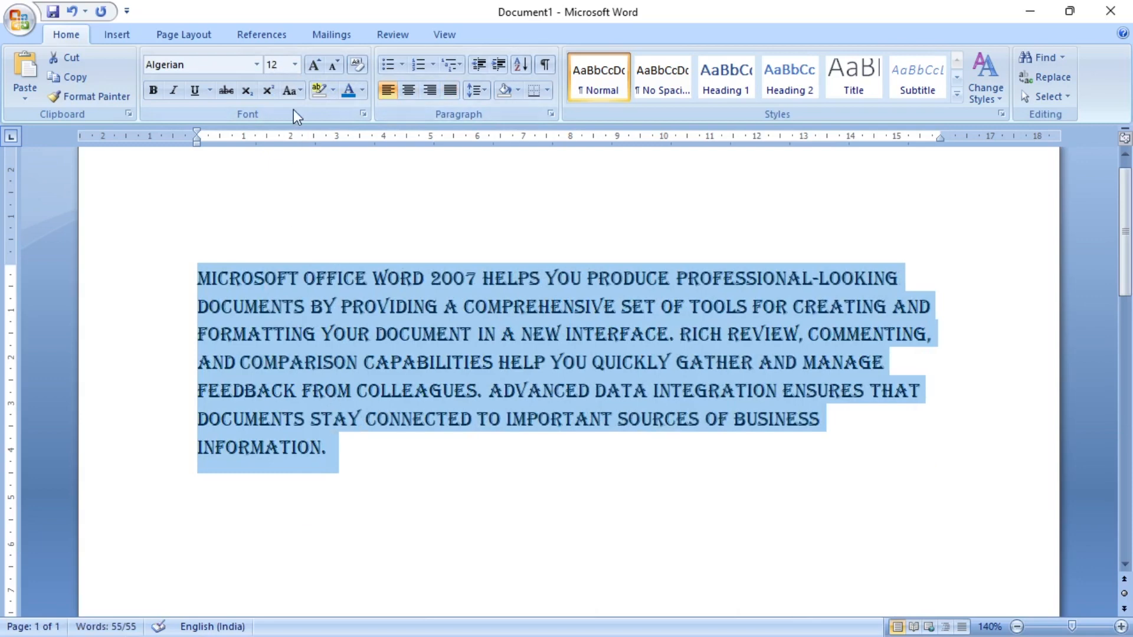
click(258, 64)
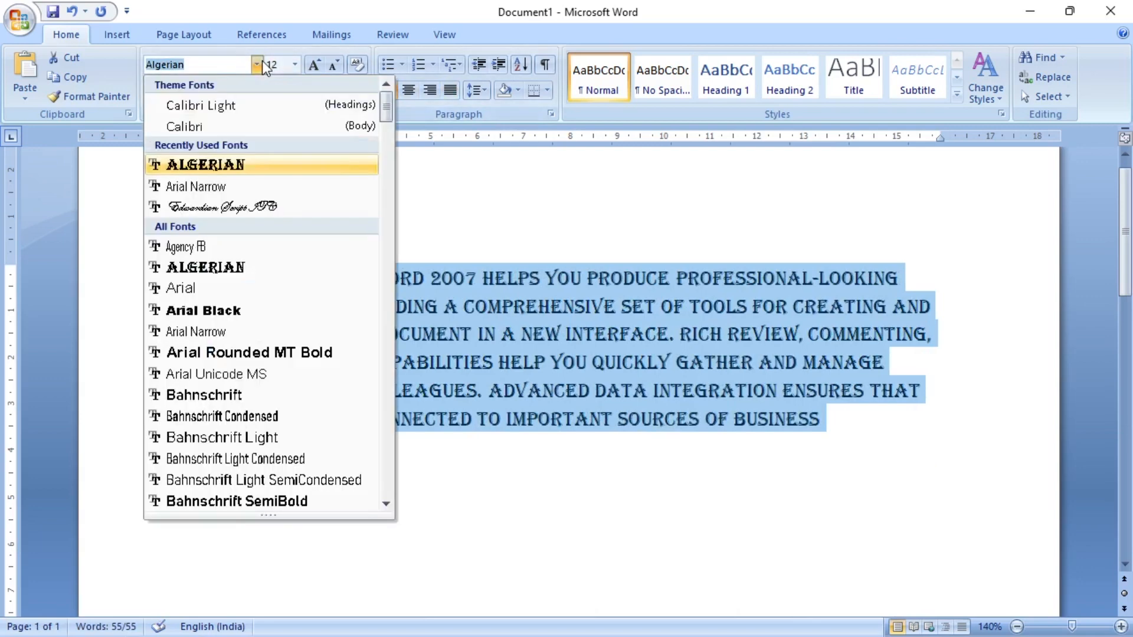
click(244, 183)
click(409, 395)
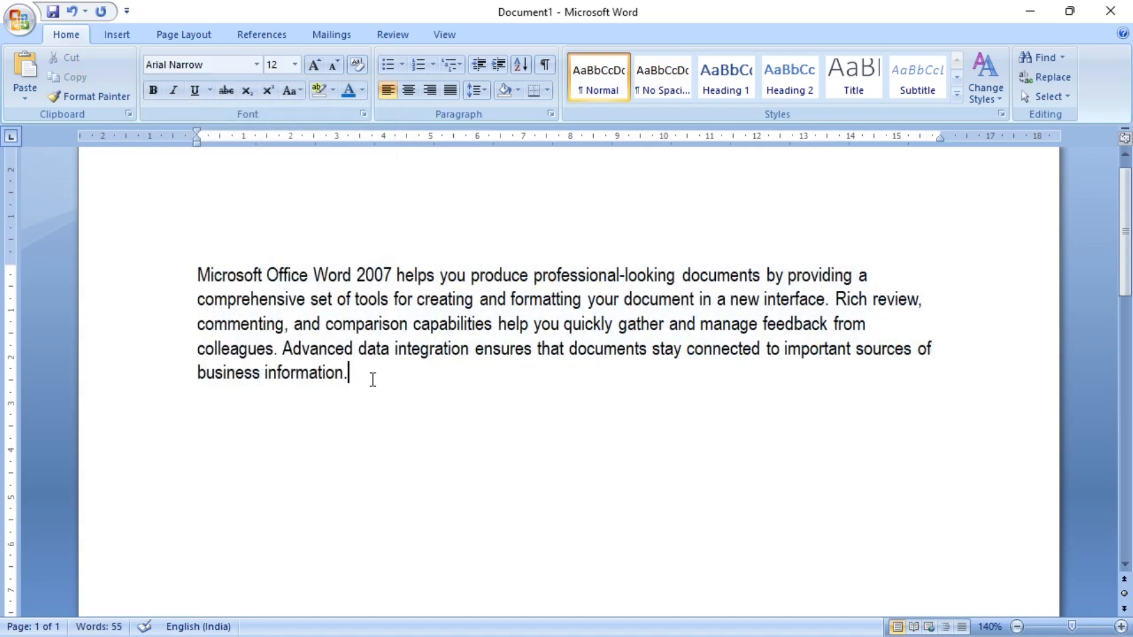
- Centre-align the whole Microsoft Office Word 2007 paragraph and deselect it
drag(373, 380, 200, 284)
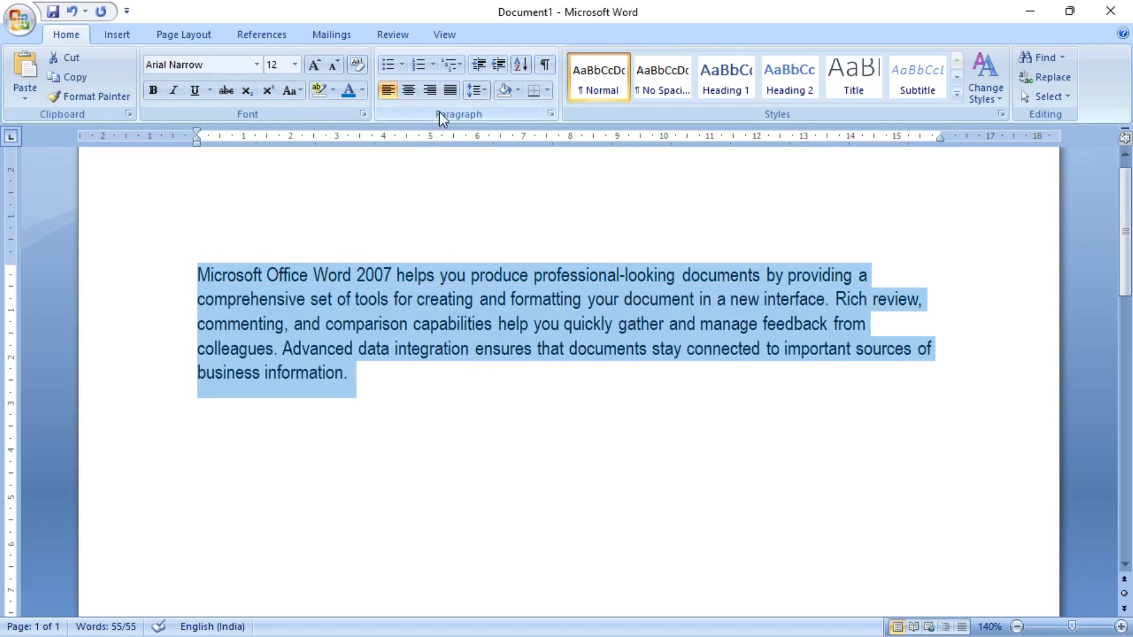
click(413, 93)
click(662, 383)
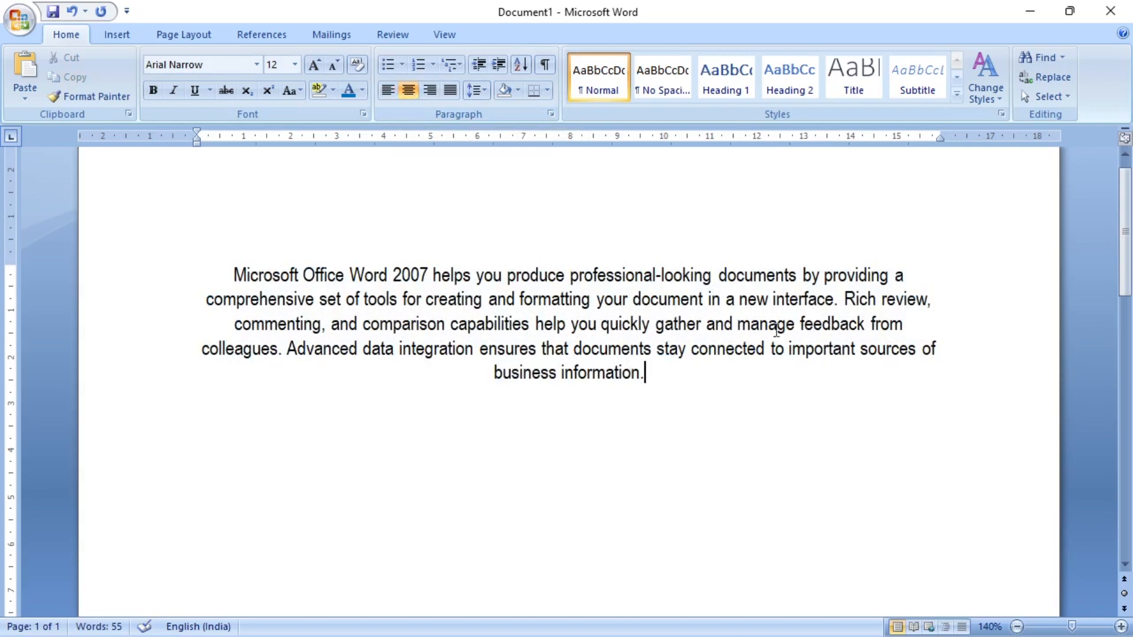
- Select the whole centred paragraph, align it to the right margin and deselect it
drag(671, 372, 172, 275)
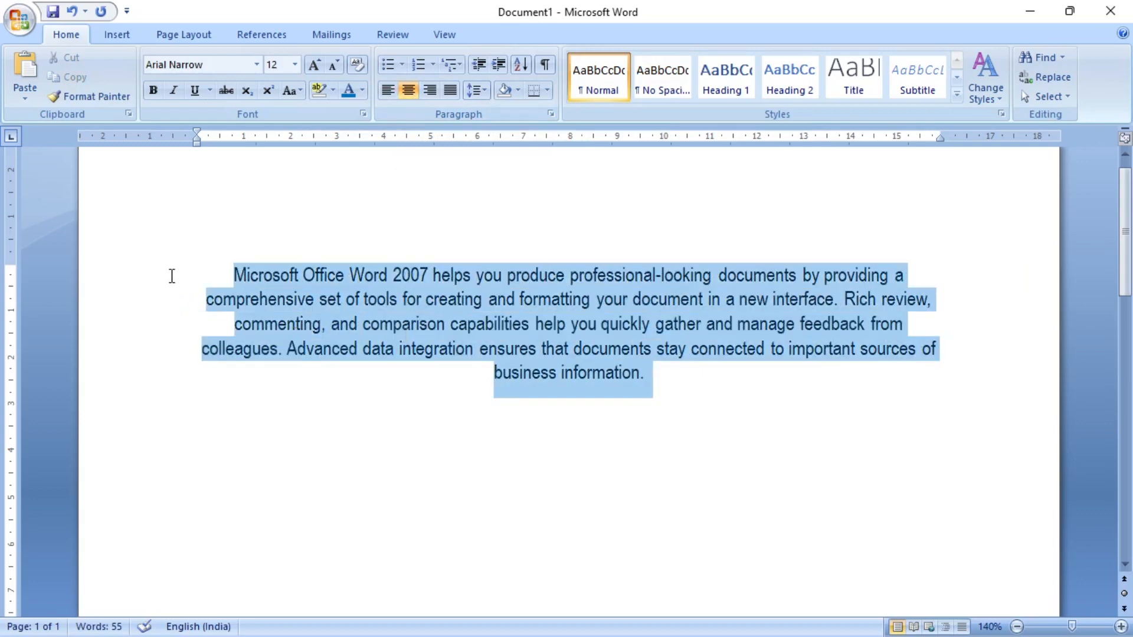
click(432, 90)
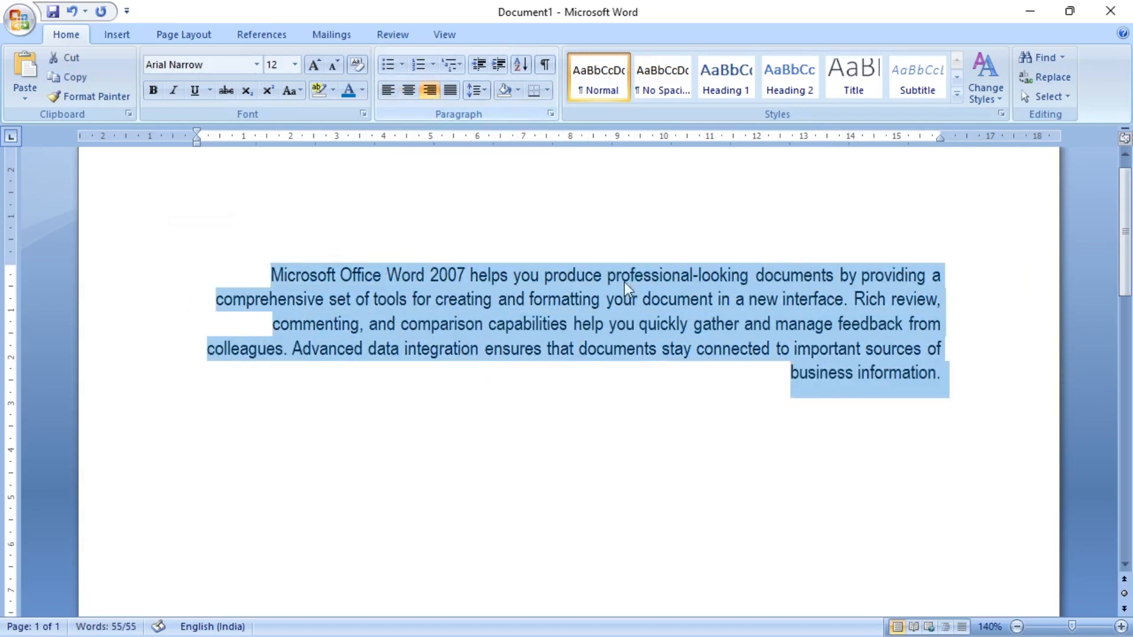
click(943, 373)
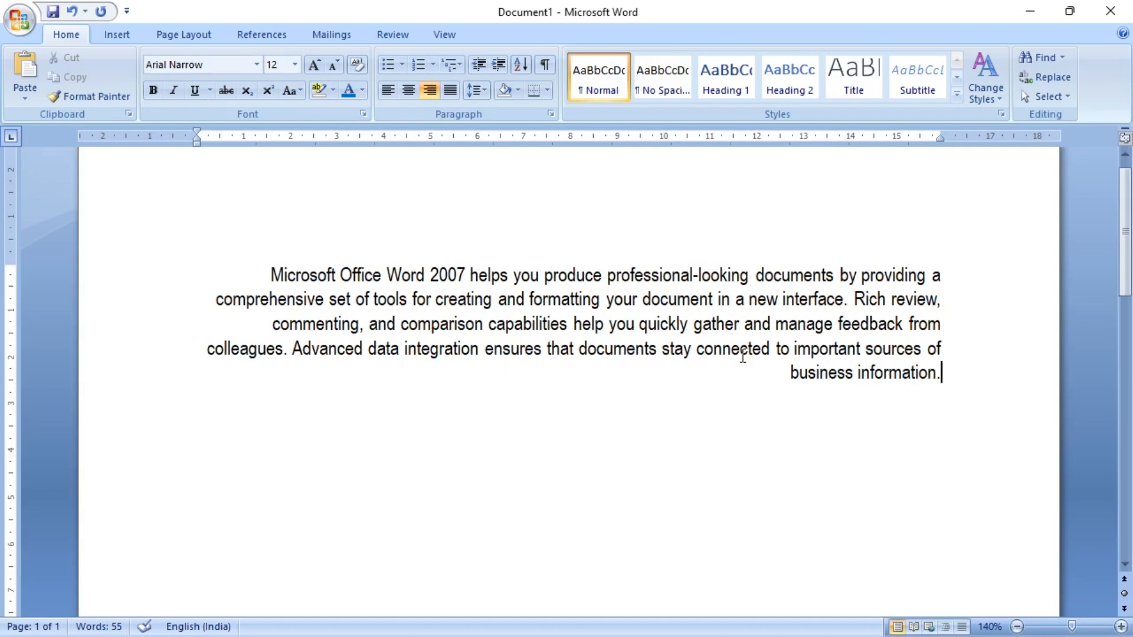
- Justify the right-aligned paragraph so its lines run from margin to margin, and deselect it
drag(954, 380, 275, 287)
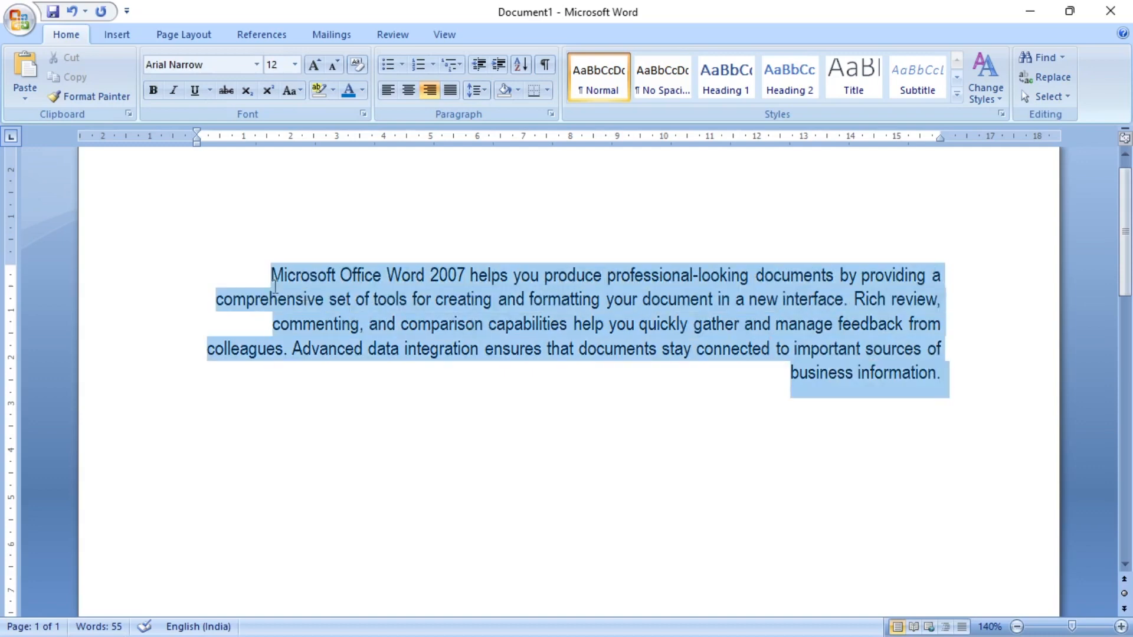
click(446, 92)
click(675, 382)
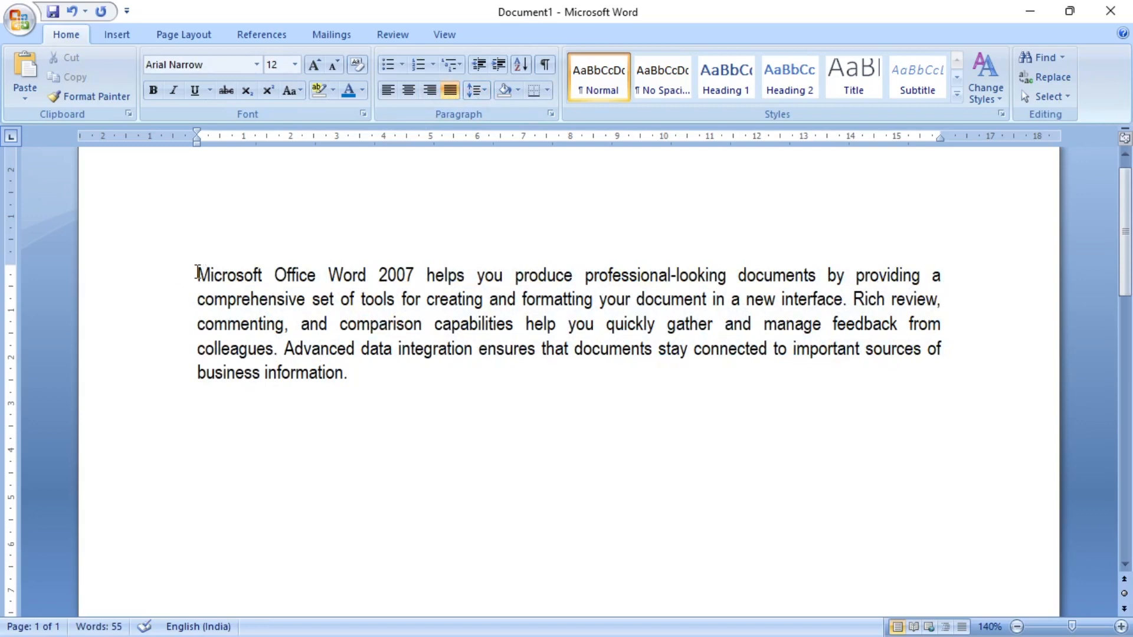
click(197, 326)
click(197, 347)
click(197, 372)
click(943, 278)
text(,)
click(361, 377)
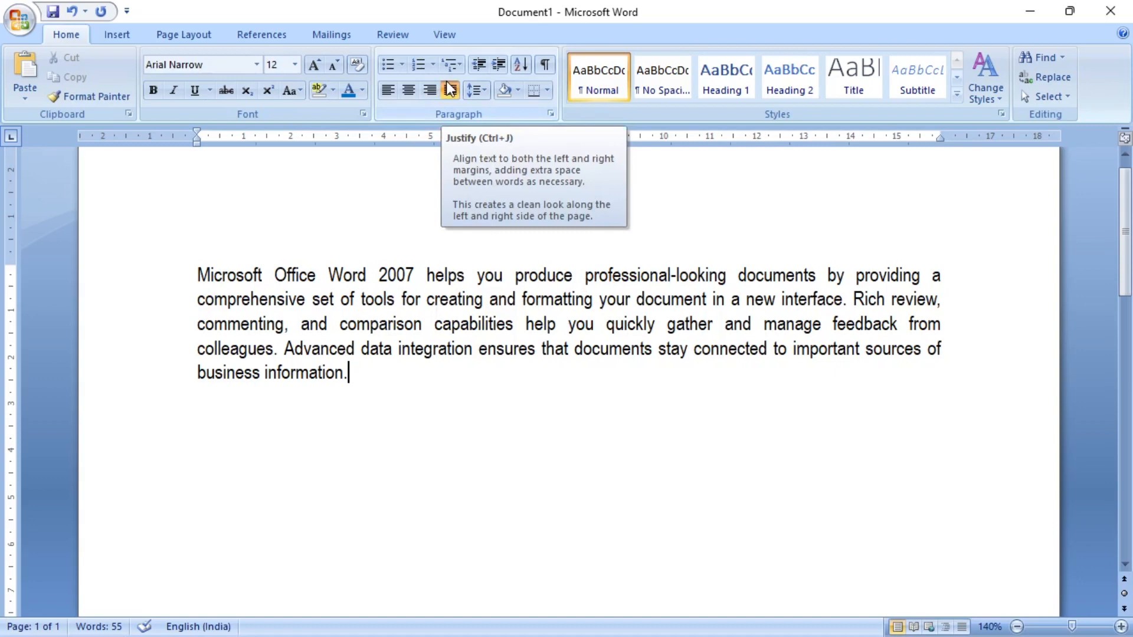
- Return the justified paragraph to left alignment and deselect it
drag(357, 374, 246, 236)
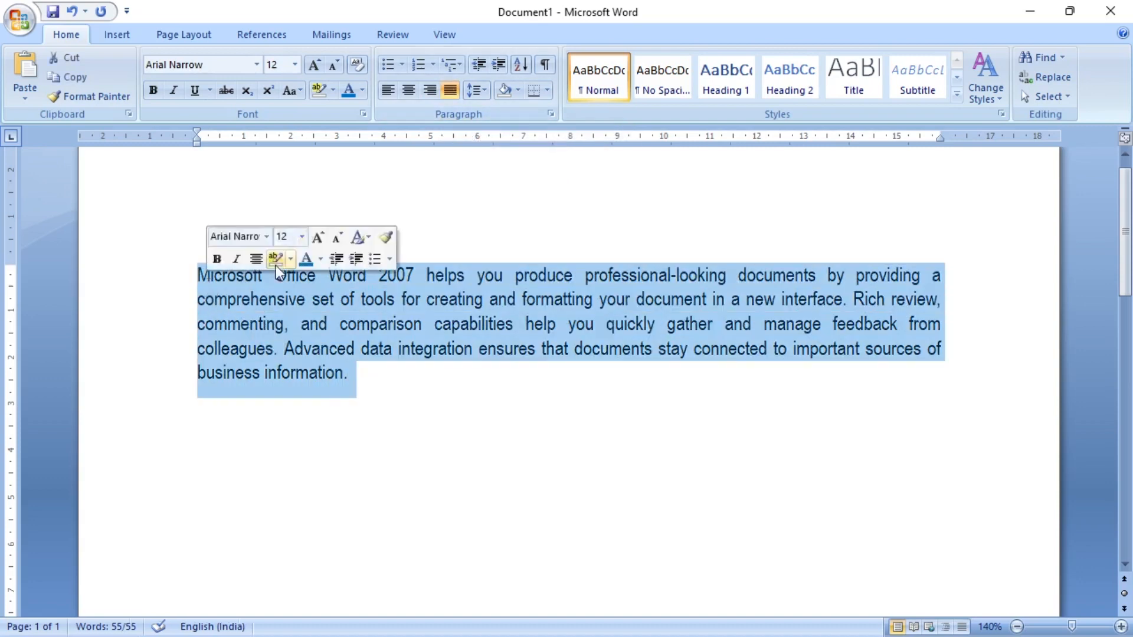
click(391, 90)
click(387, 386)
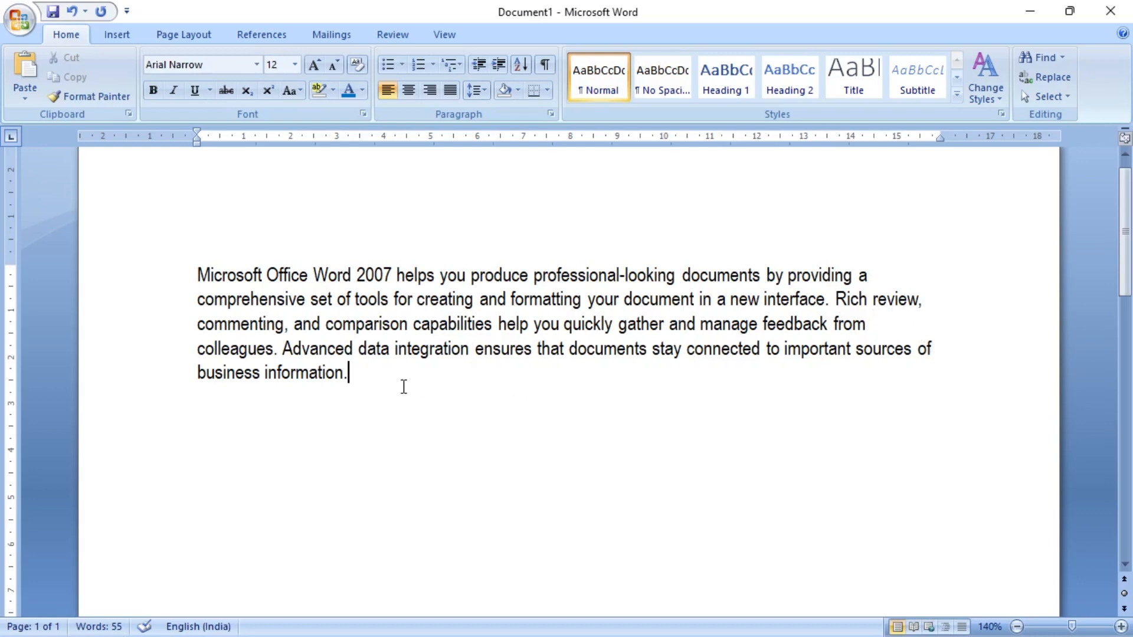
- Select the left-aligned paragraph, apply right alignment and switch it to justified alignment
drag(402, 387, 189, 285)
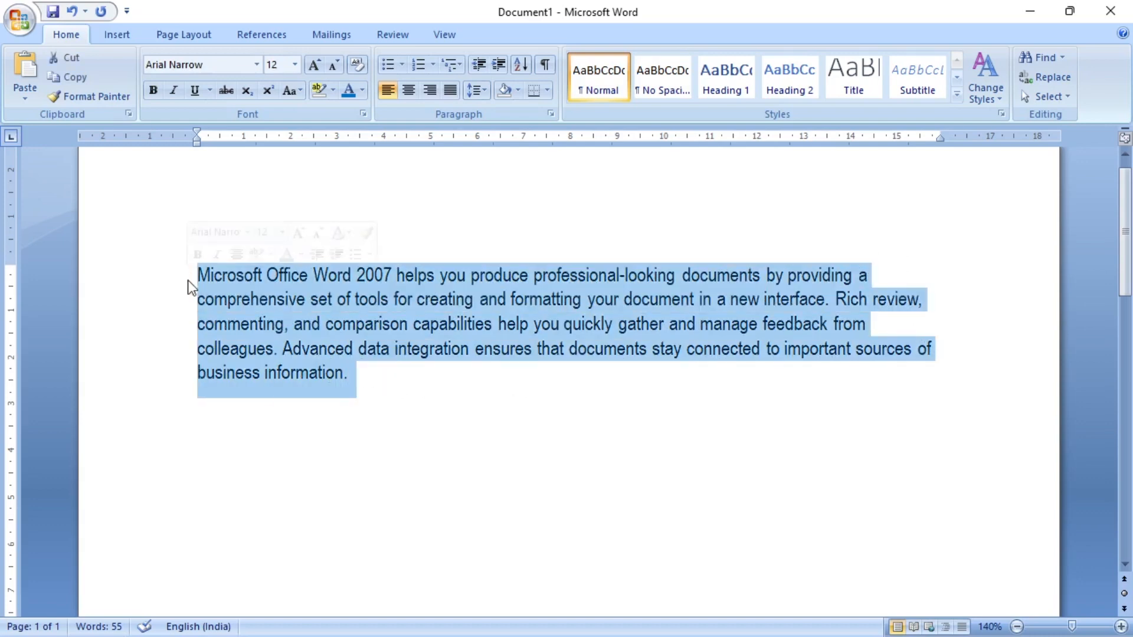
click(425, 90)
click(452, 89)
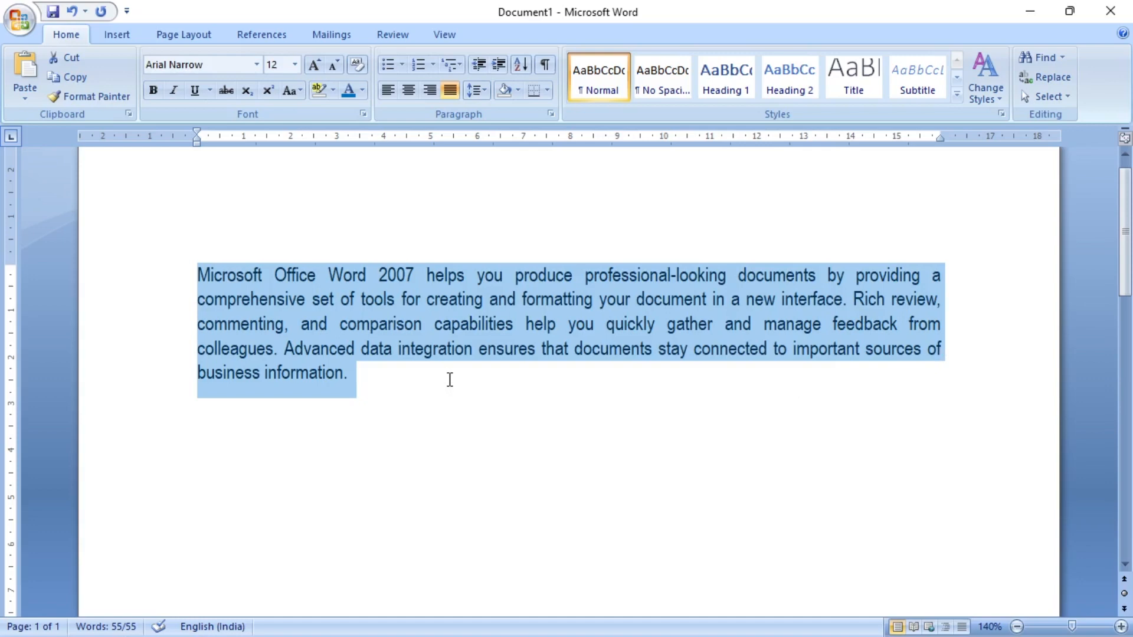
- Apply line spacing of 1.0, 1.15 and 1.5 in turn to the selected justified paragraph
click(484, 87)
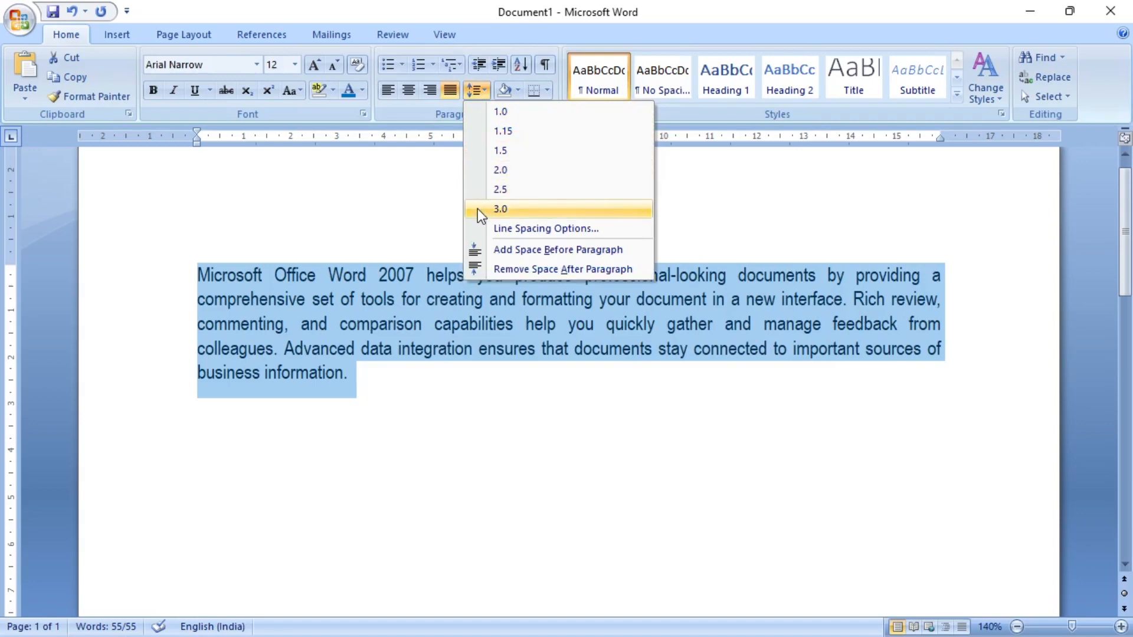
click(517, 113)
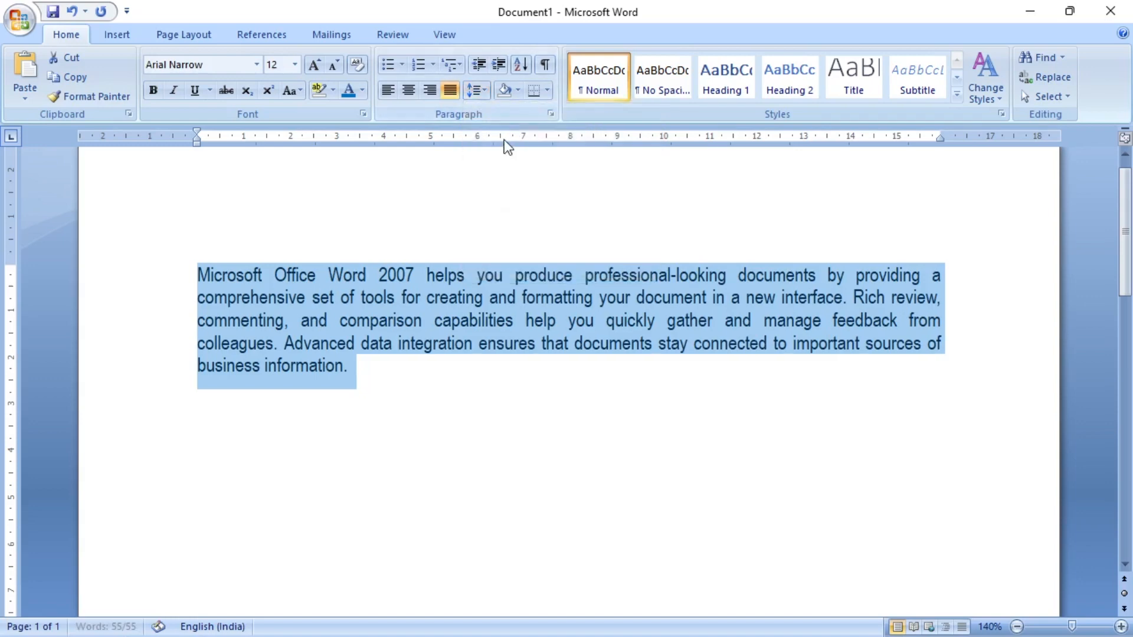
click(487, 89)
click(487, 128)
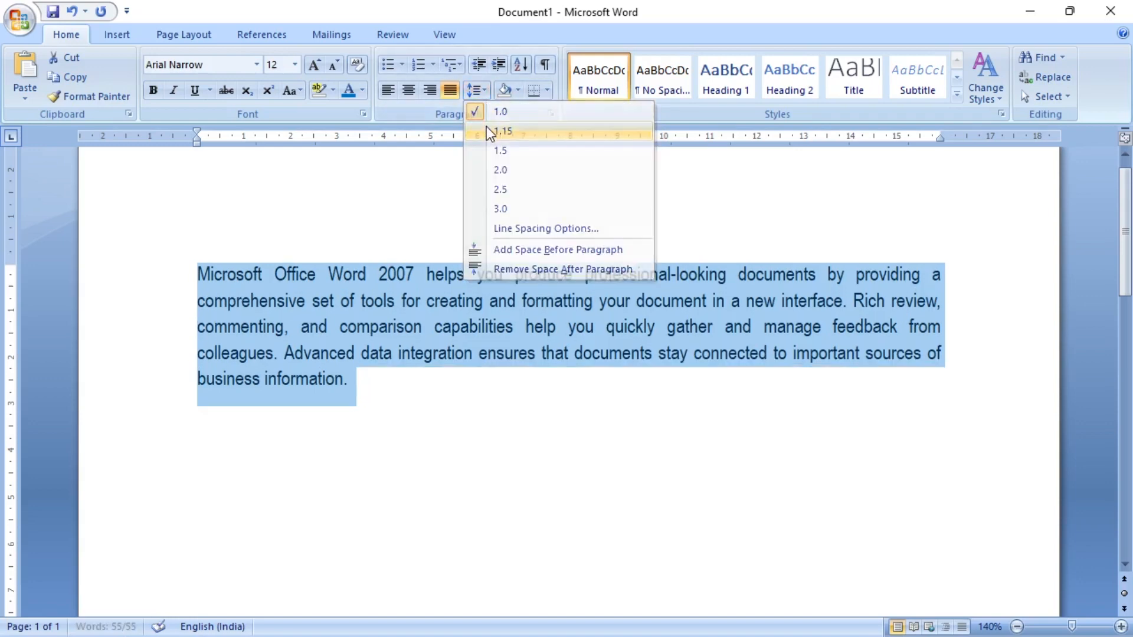
click(483, 93)
click(480, 149)
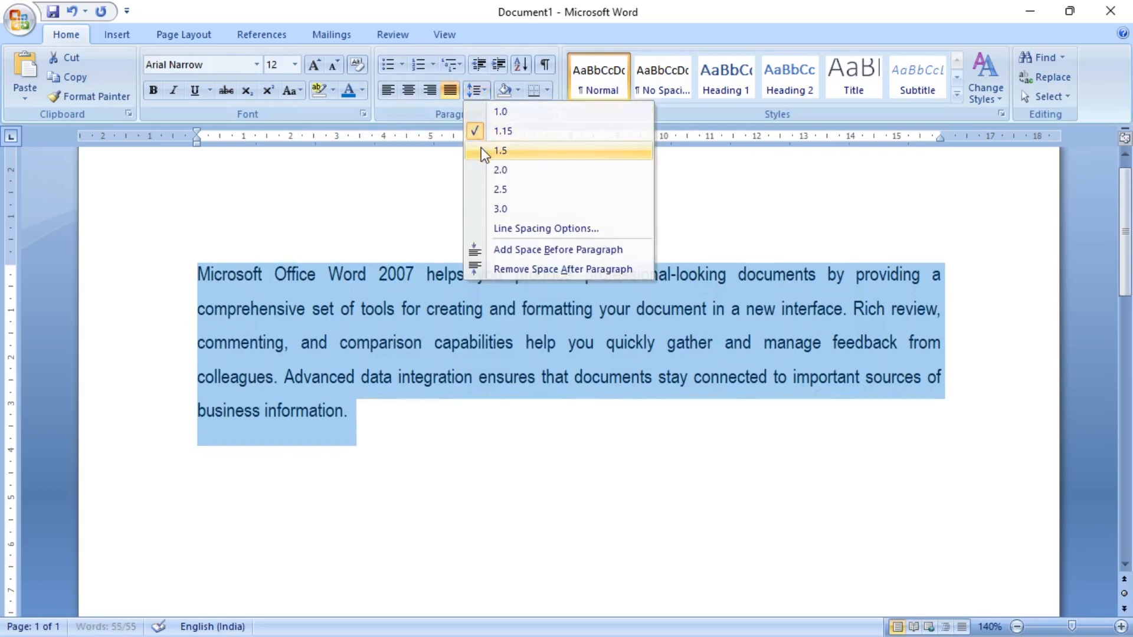
- Increase the selected paragraph's line spacing to 2.0, 2.5 and finally 3.0
click(479, 94)
click(477, 169)
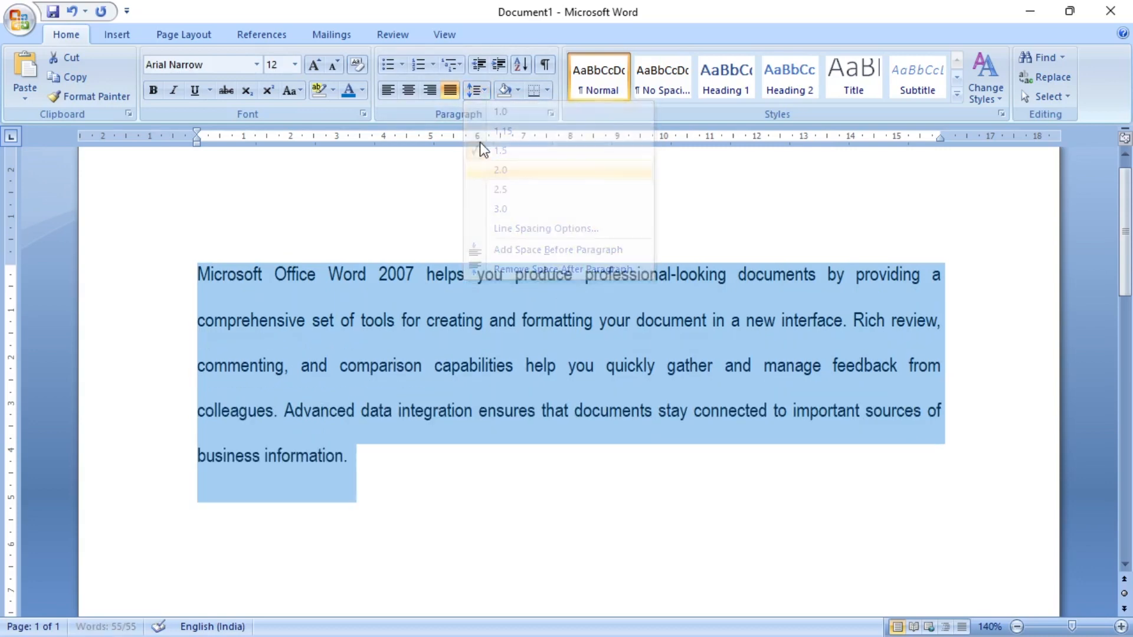
click(486, 93)
click(480, 188)
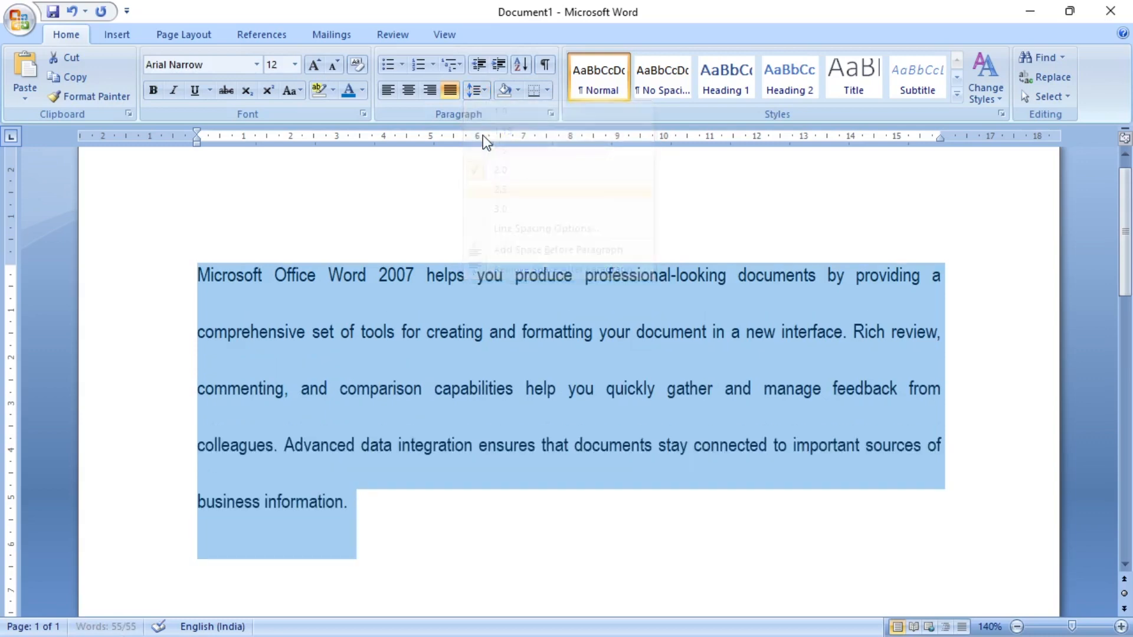
click(479, 92)
click(479, 209)
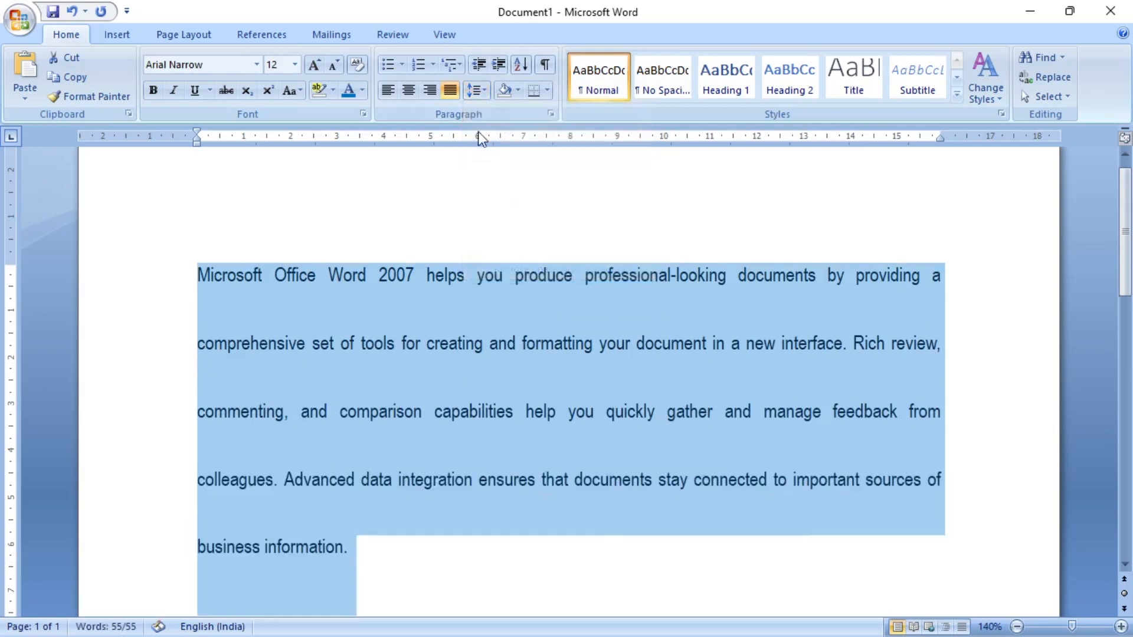
- Set the selected paragraph's line spacing to 1.0 and then to 1.15, and deselect the text
click(482, 90)
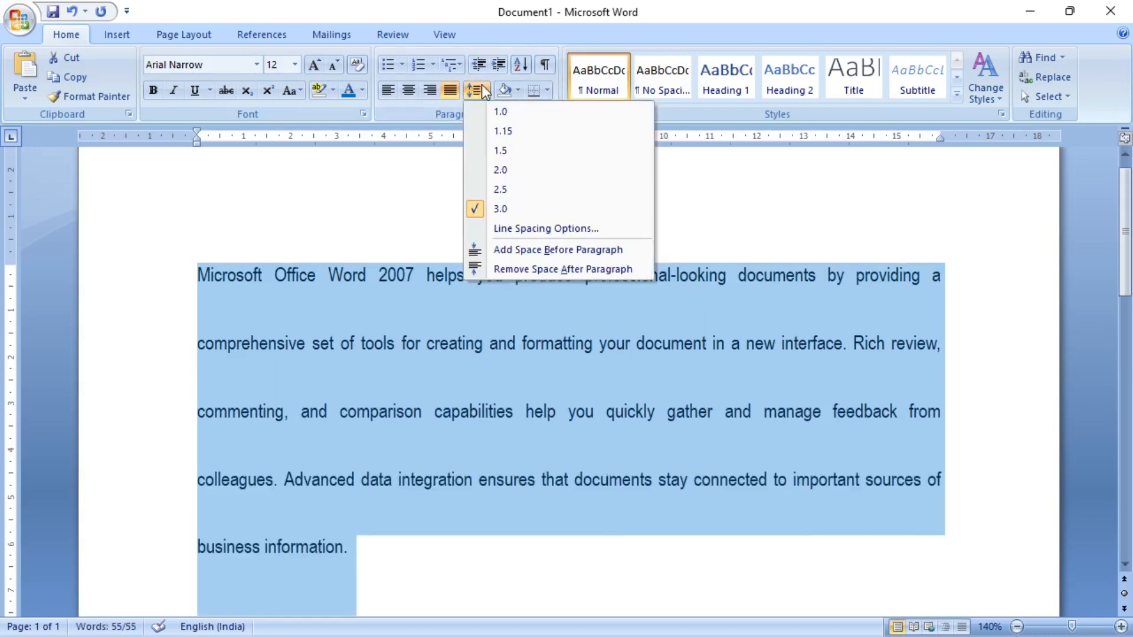
click(487, 116)
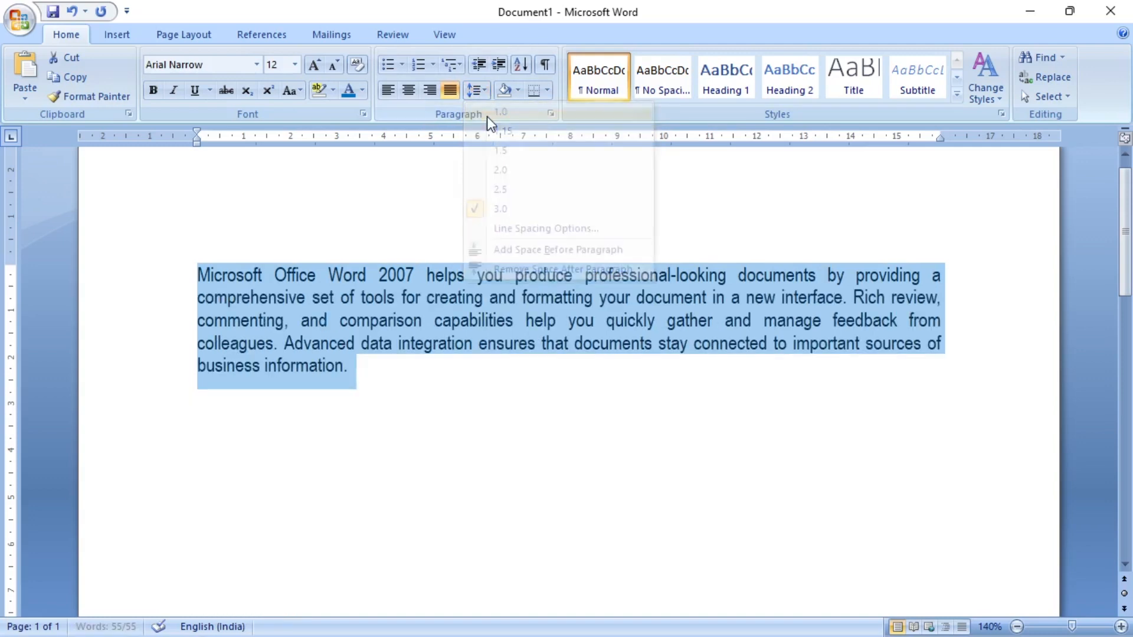
click(487, 95)
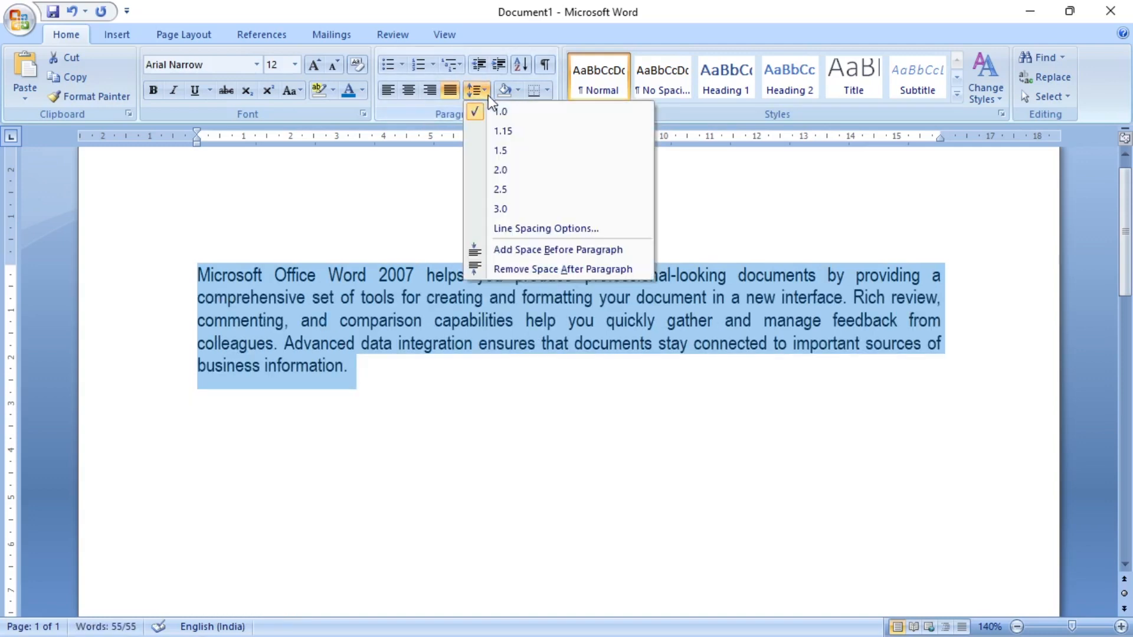
click(490, 132)
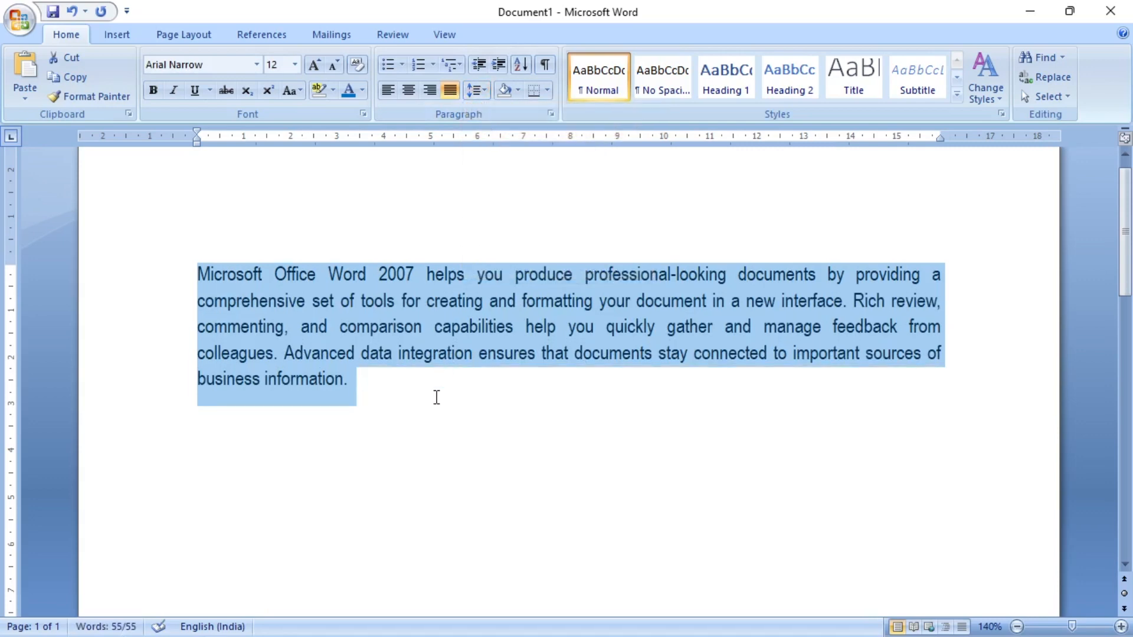
click(436, 397)
click(489, 93)
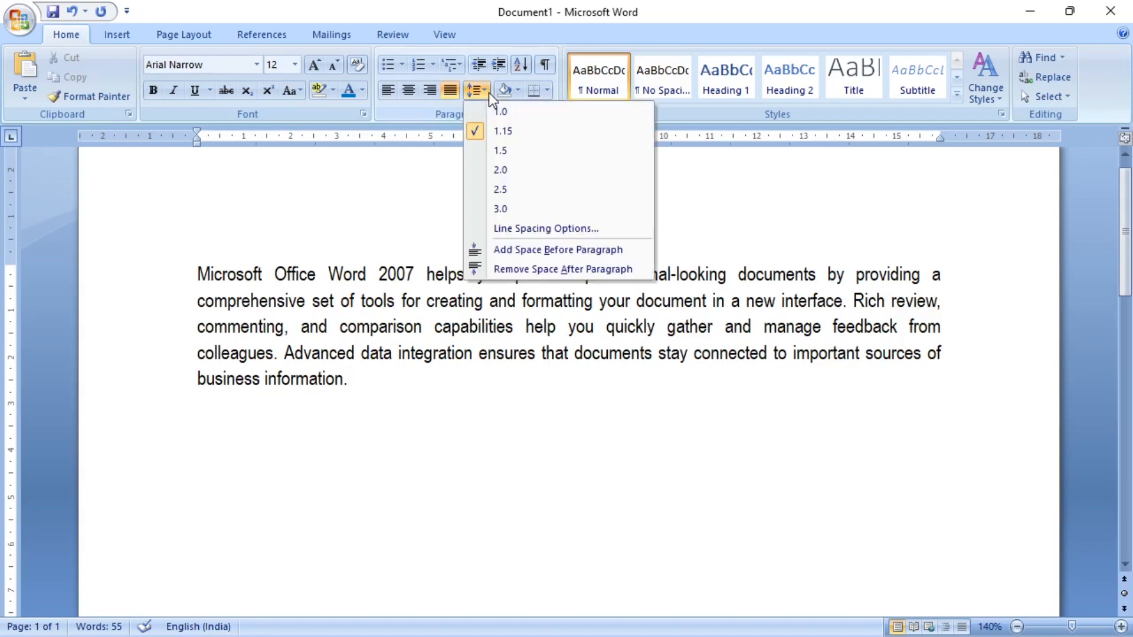
click(387, 369)
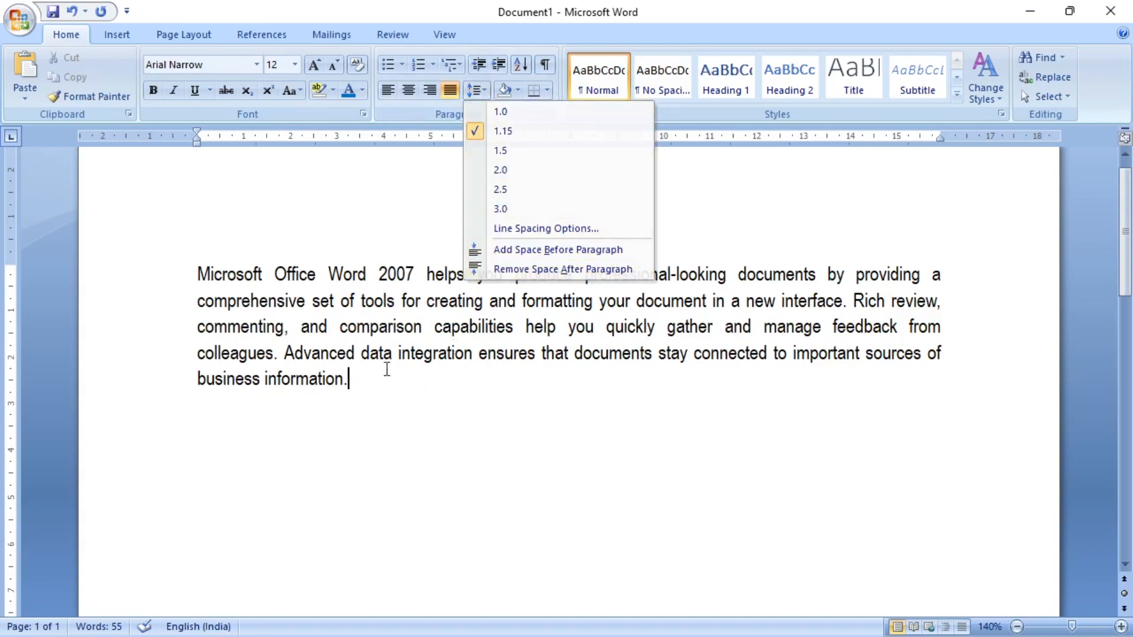
- Select the whole paragraph from "Microsoft Office Word 2007" to "business information." and copy it
drag(379, 380, 300, 357)
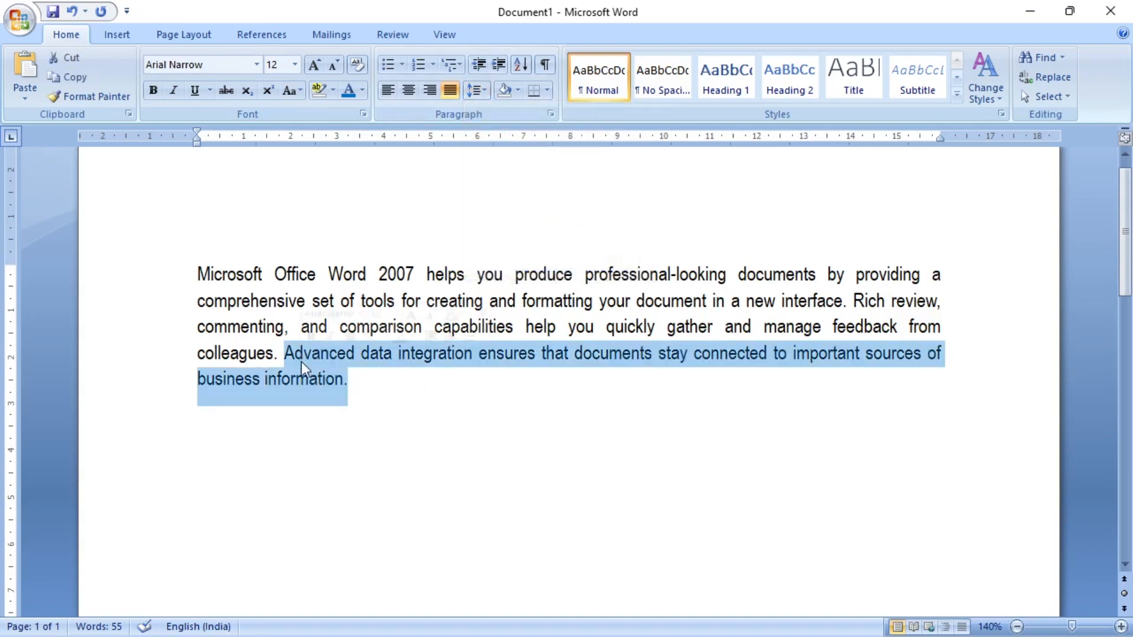
click(207, 277)
drag(198, 275, 352, 382)
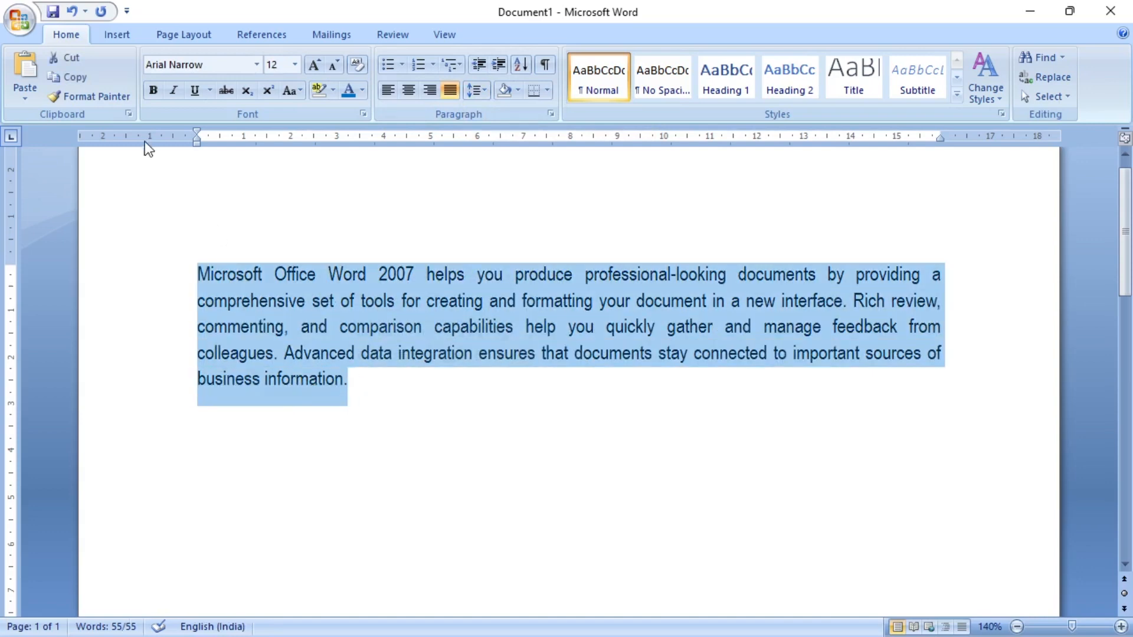
click(87, 81)
- Paste the copied paragraph twice below the original, each copy starting as a new paragraph
click(379, 382)
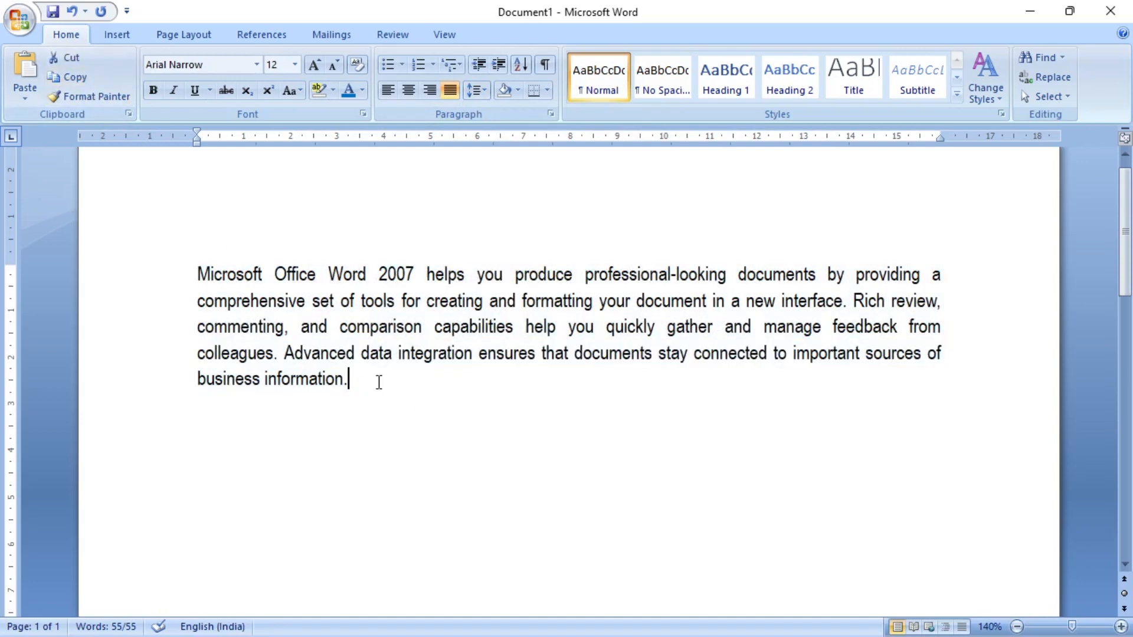
key(Return)
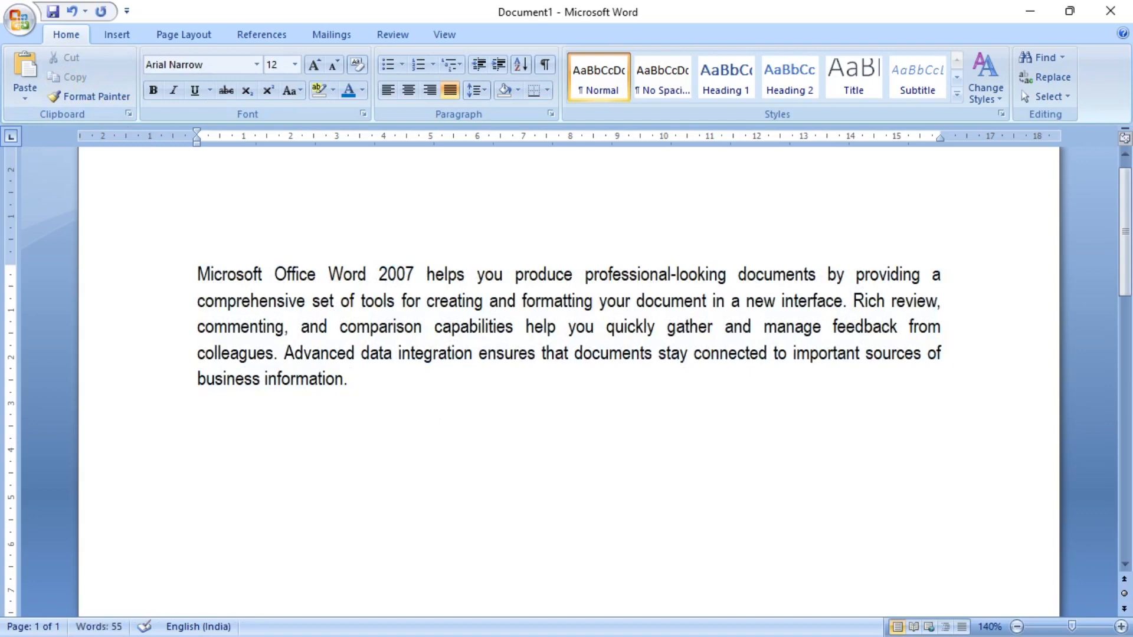
click(25, 68)
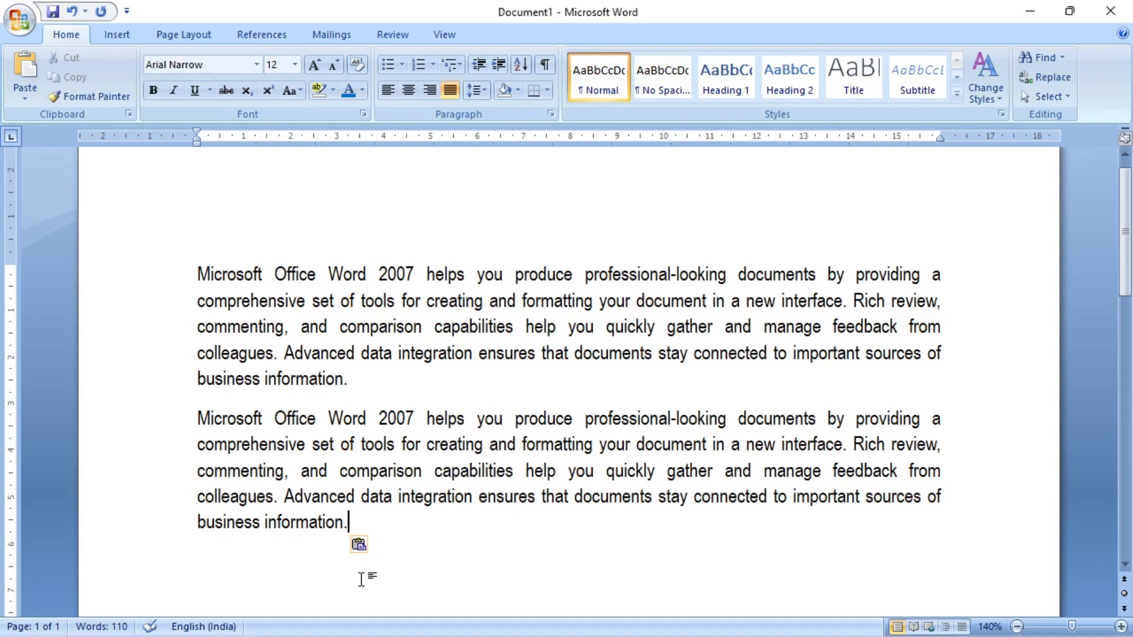
key(Return)
click(25, 68)
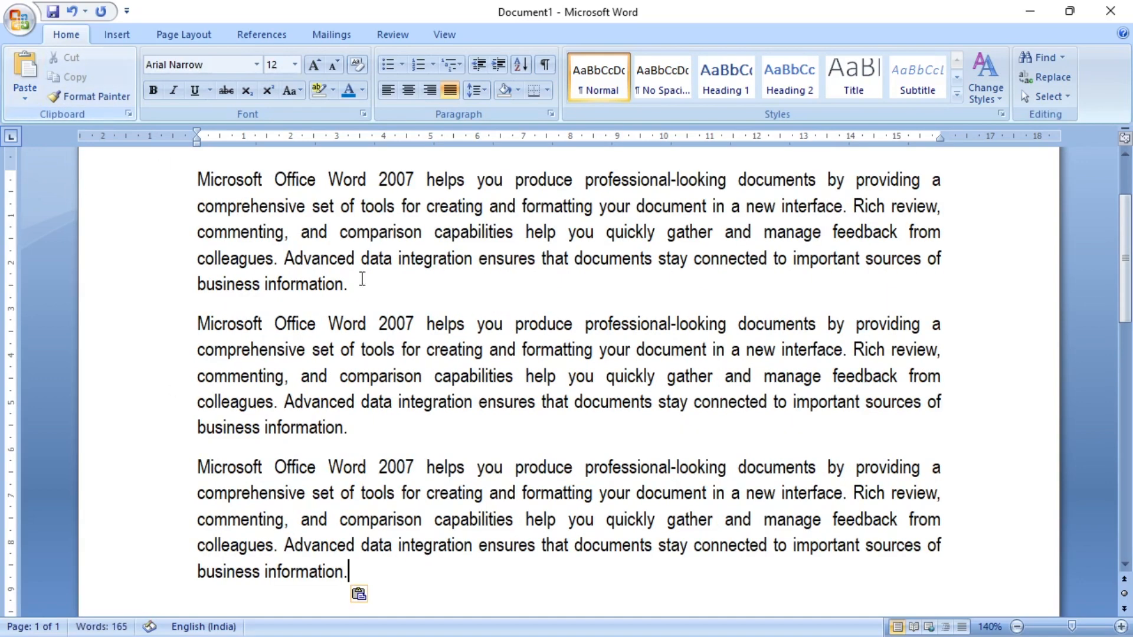
scroll(602, 455, up, 2)
scroll(602, 455, down, 1)
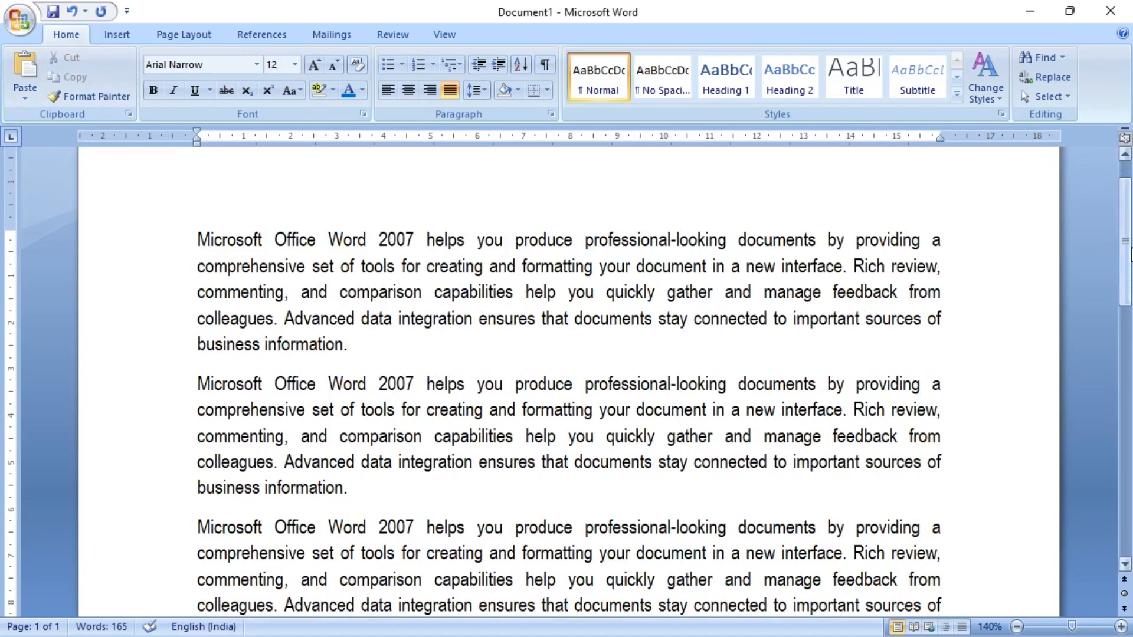
drag(1132, 249, 1131, 256)
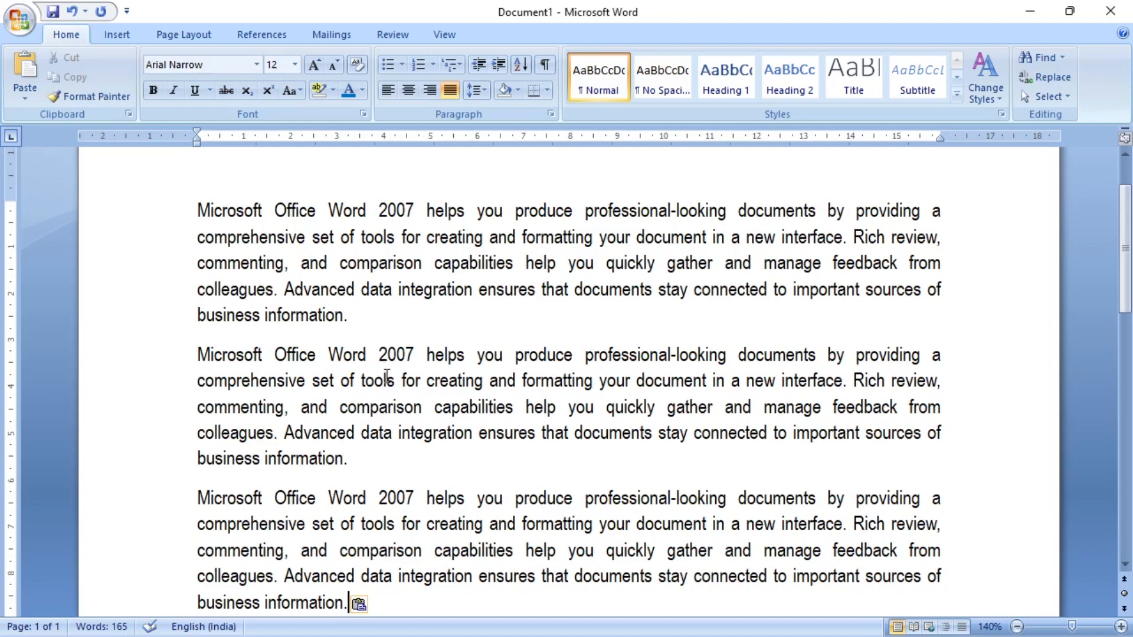
- Select all three paragraphs, remove the space after each paragraph and add it back
drag(378, 601, 224, 211)
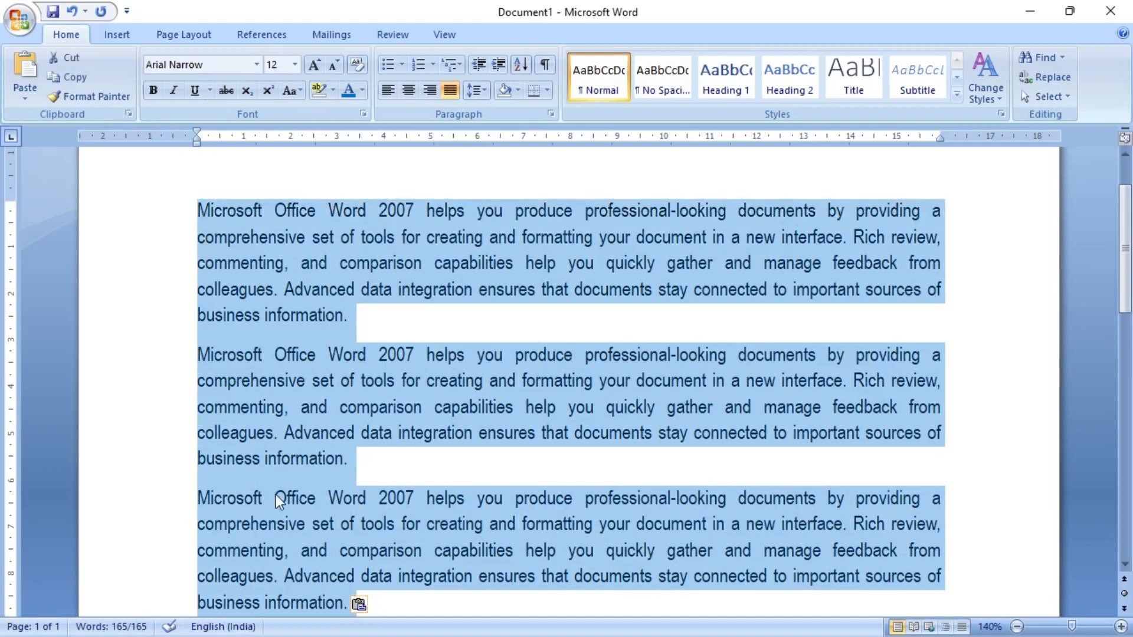
click(482, 90)
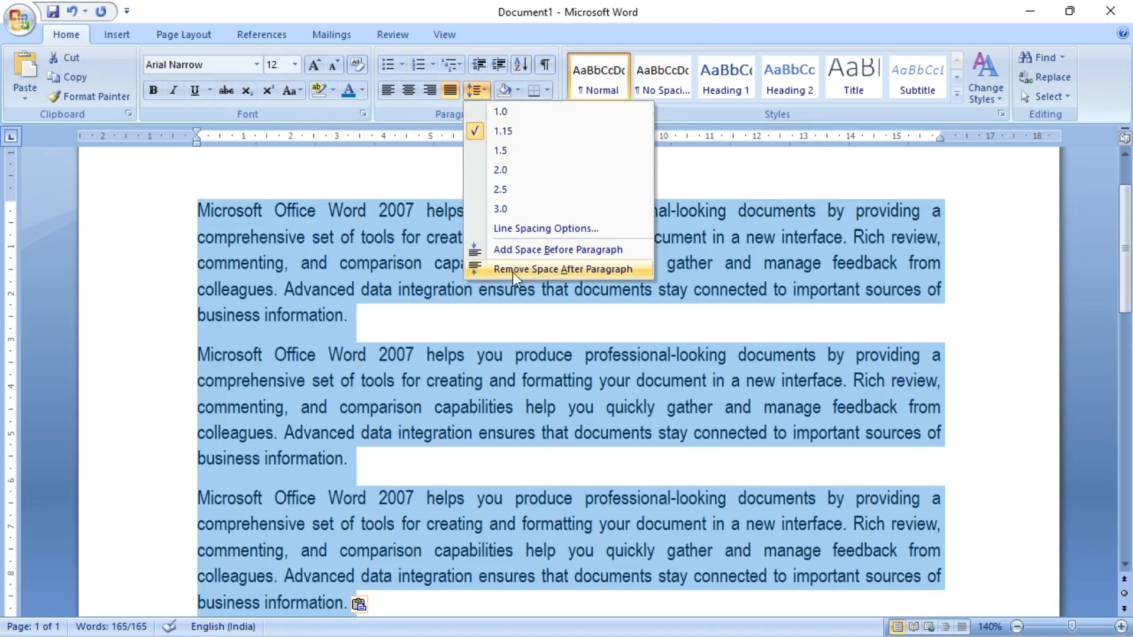
click(583, 269)
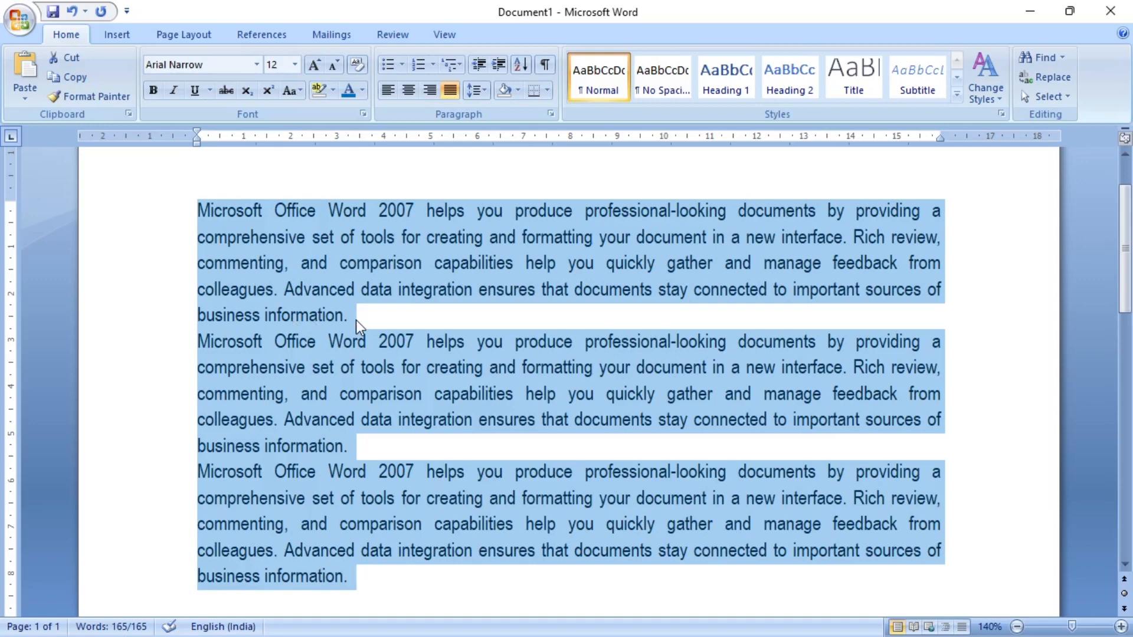
click(484, 89)
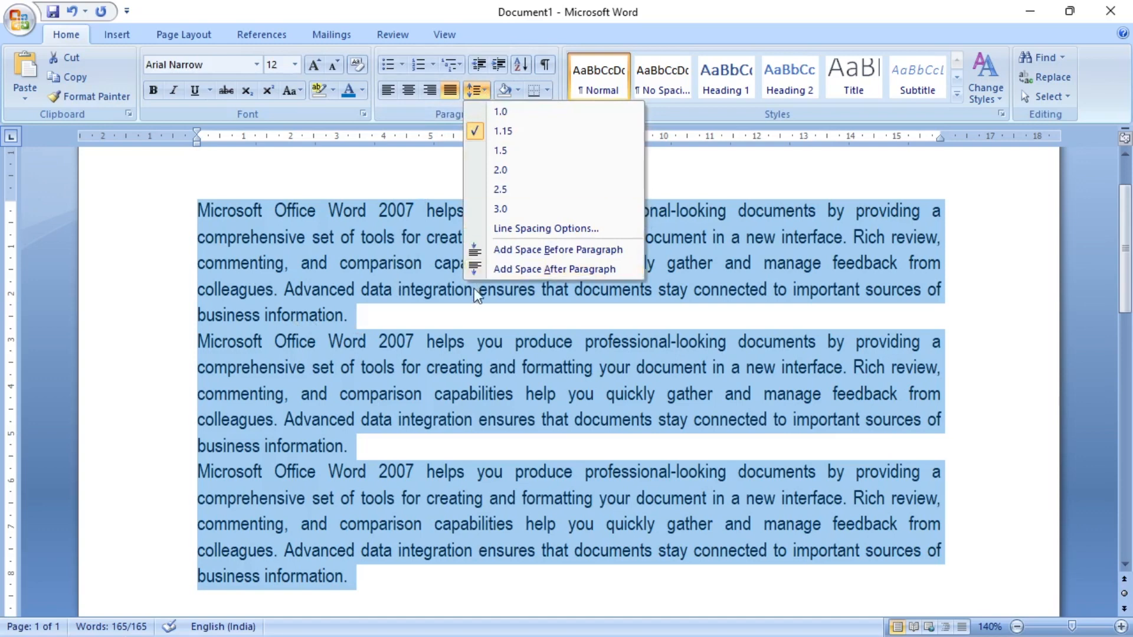
click(575, 271)
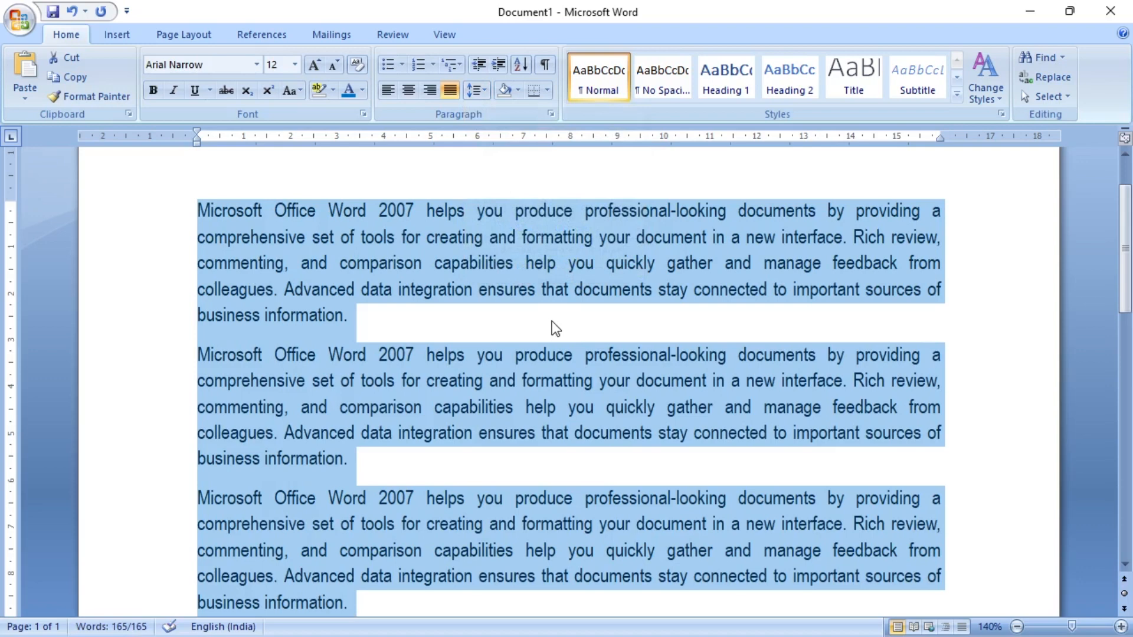
- Add space before each of the three selected paragraphs and deselect them
click(483, 87)
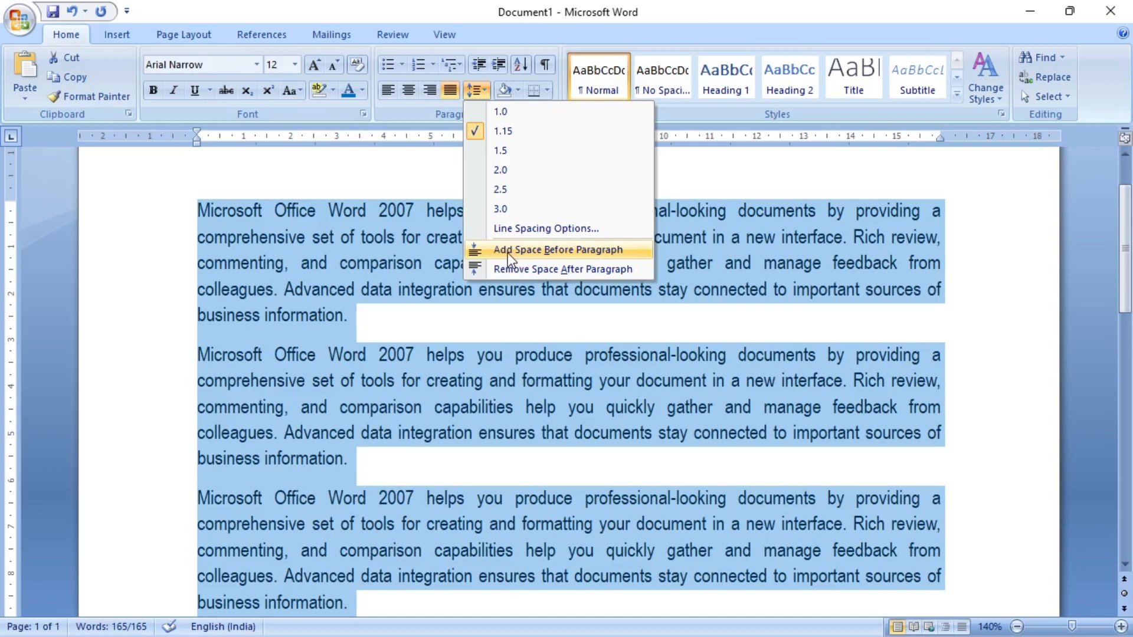
click(561, 251)
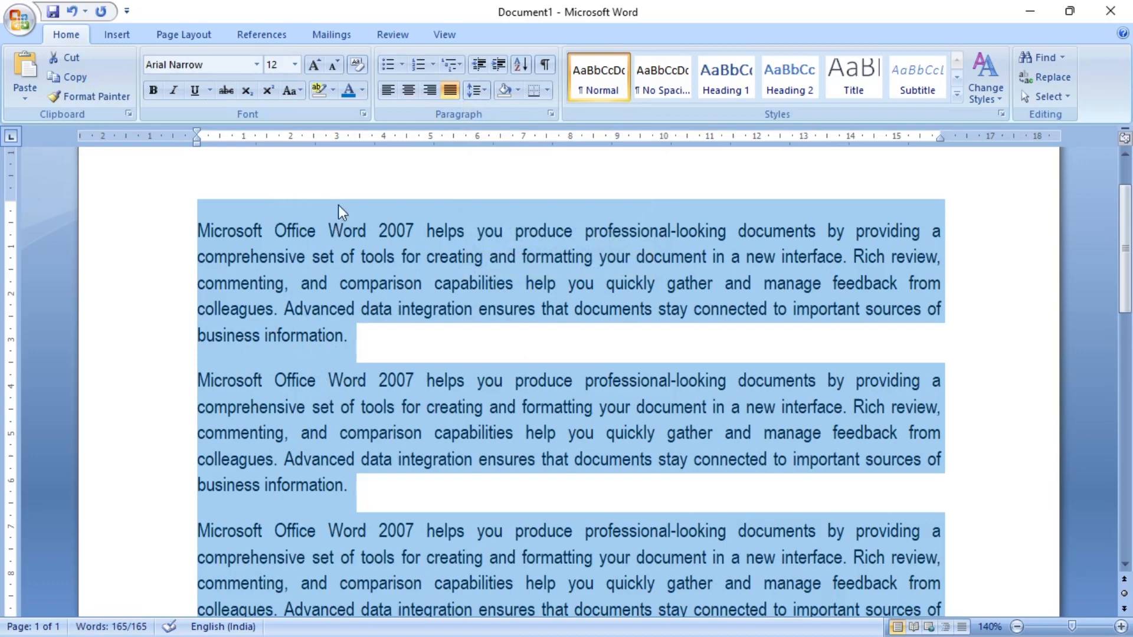
click(430, 347)
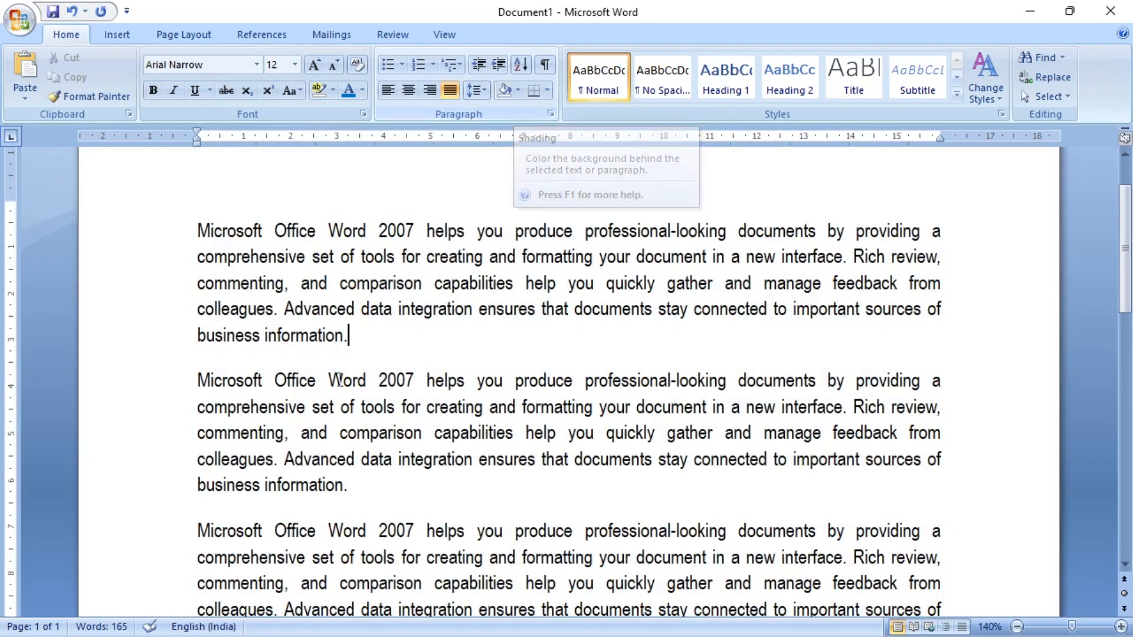
- Apply the standard orange shading to the first paragraph and deselect it
drag(366, 338, 177, 235)
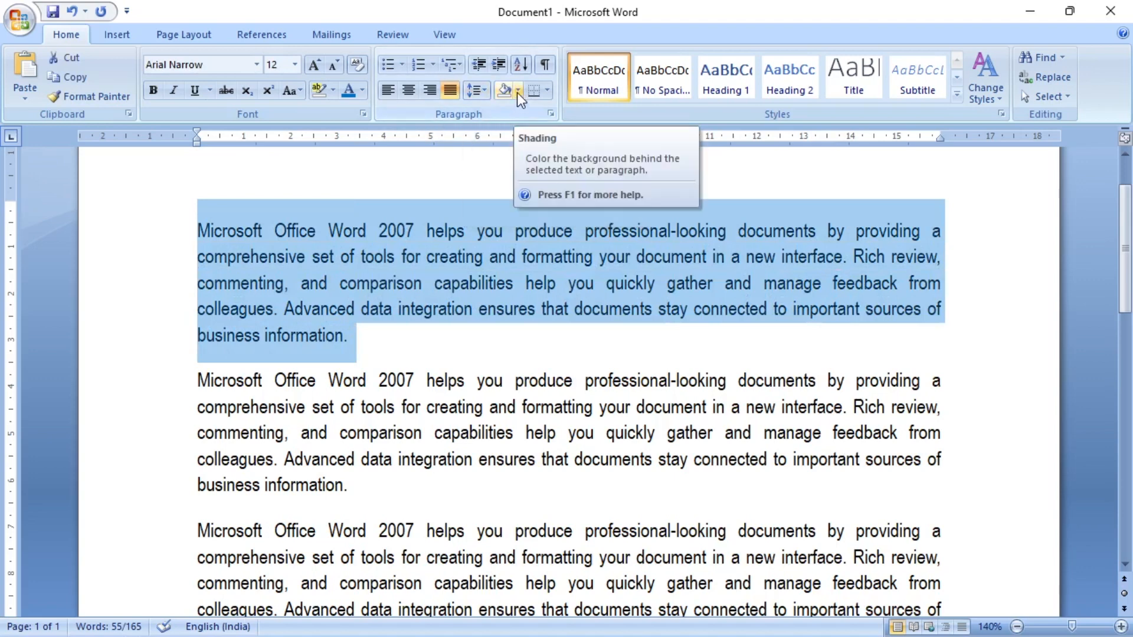
click(517, 93)
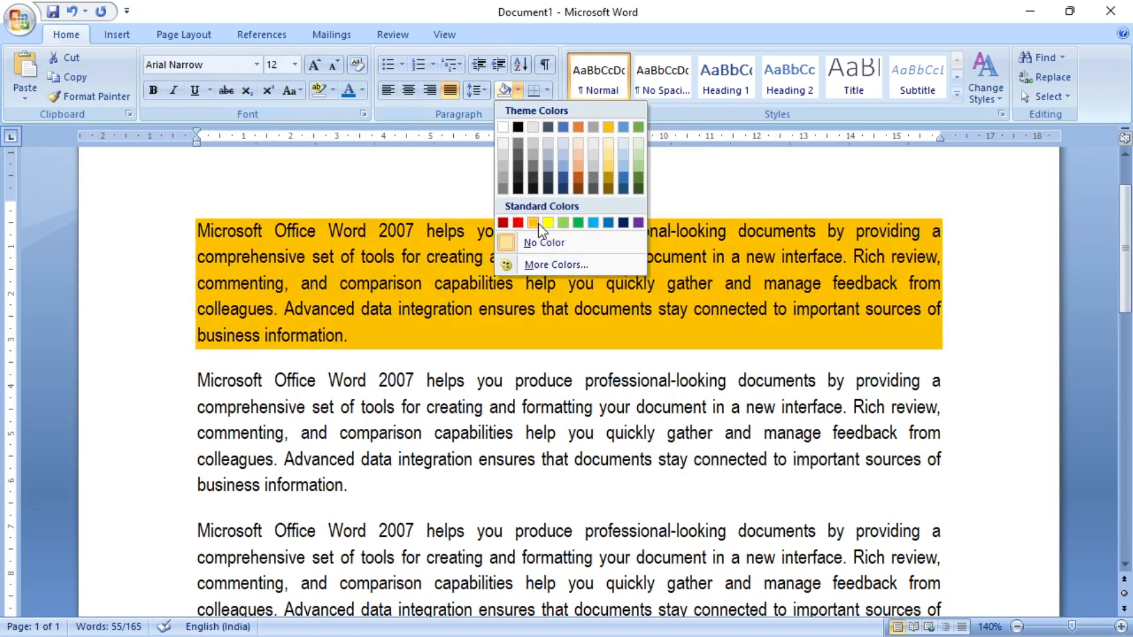
click(537, 223)
click(559, 426)
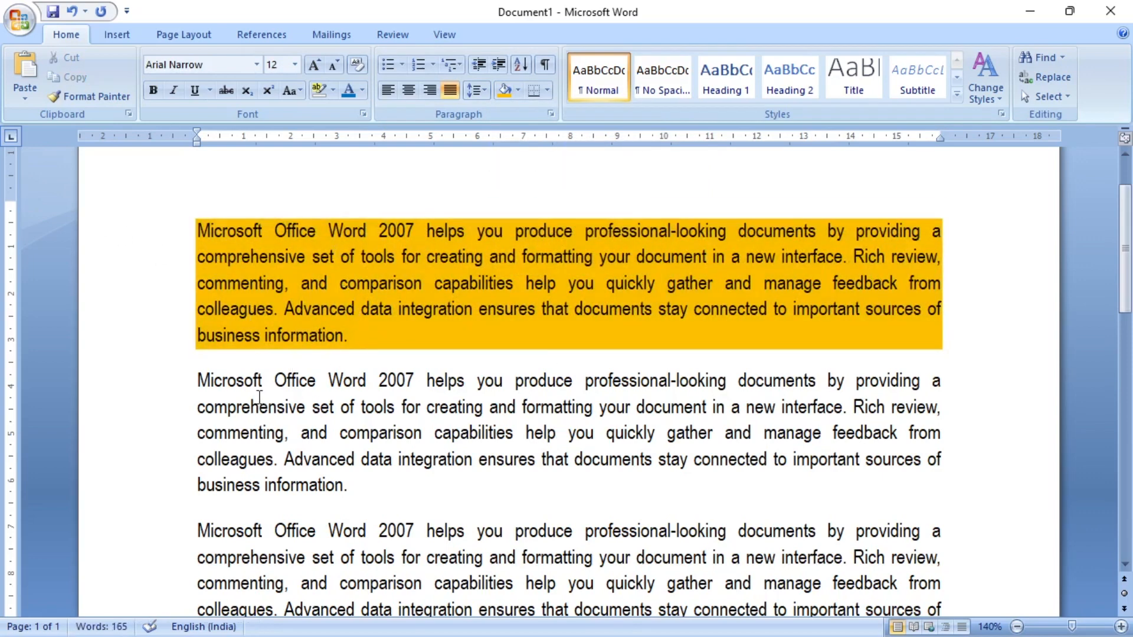
- Apply the standard green shading to the third paragraph and deselect it
scroll(413, 434, down, 1)
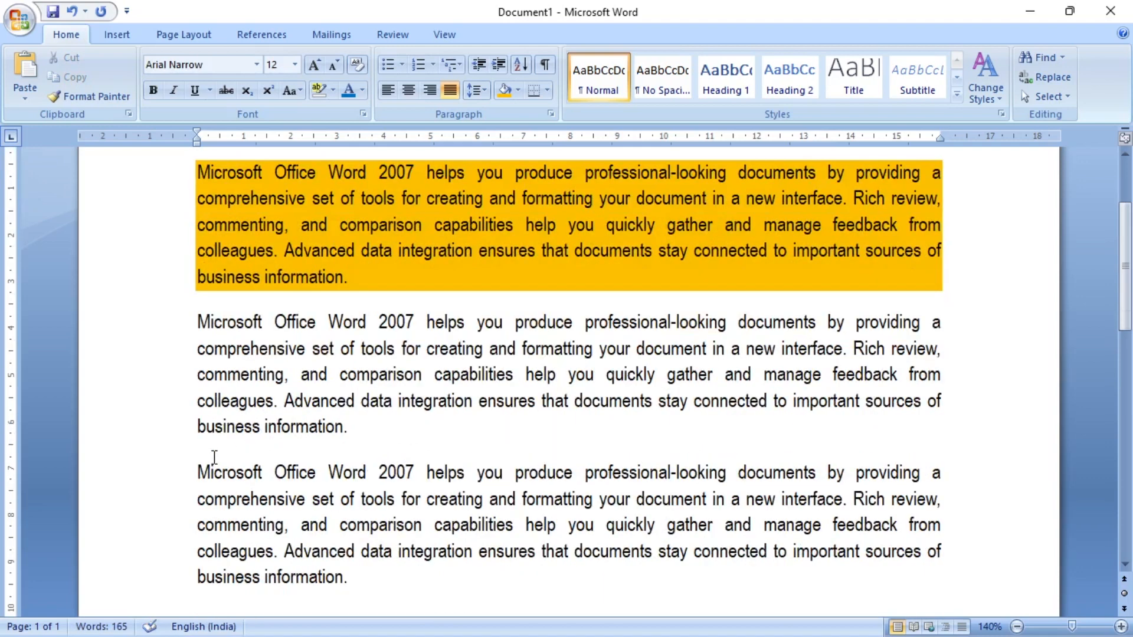
drag(198, 472, 372, 572)
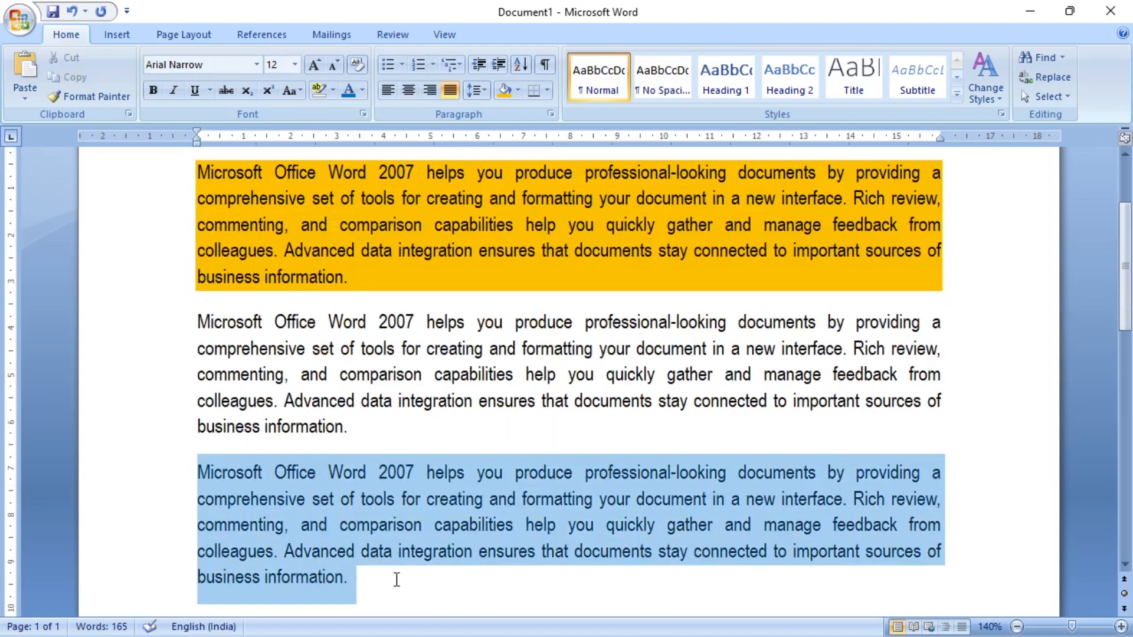
click(518, 90)
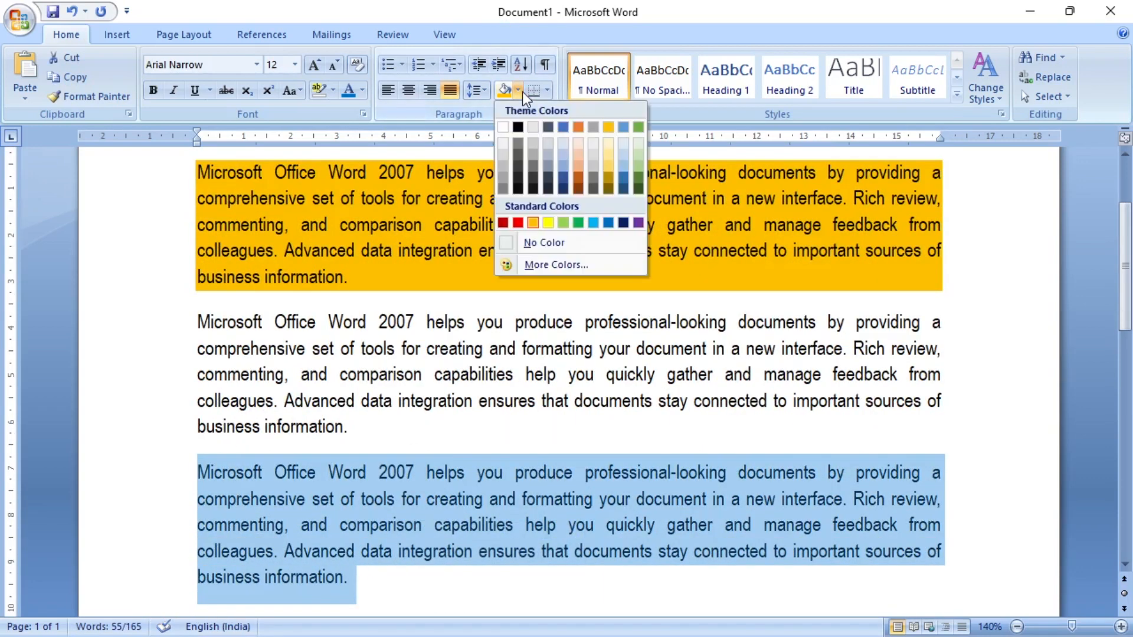
click(577, 223)
click(546, 371)
scroll(582, 305, up, 3)
scroll(582, 306, down, 2)
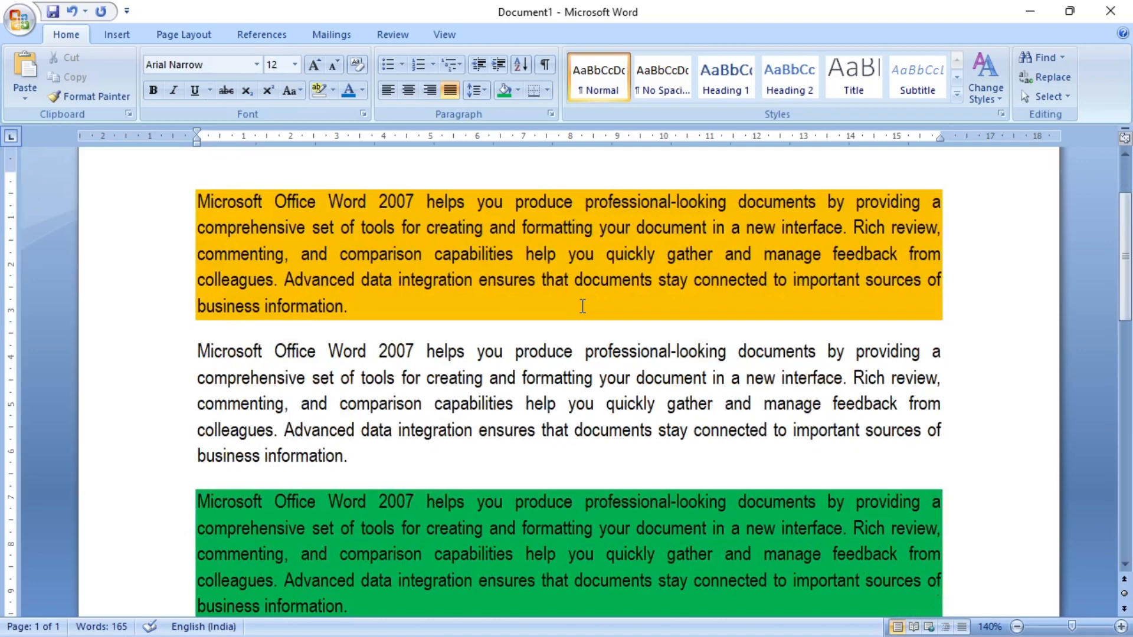
- Select all three paragraphs, set their shading to No Color and deselect them
drag(196, 198, 438, 501)
scroll(441, 382, up, 2)
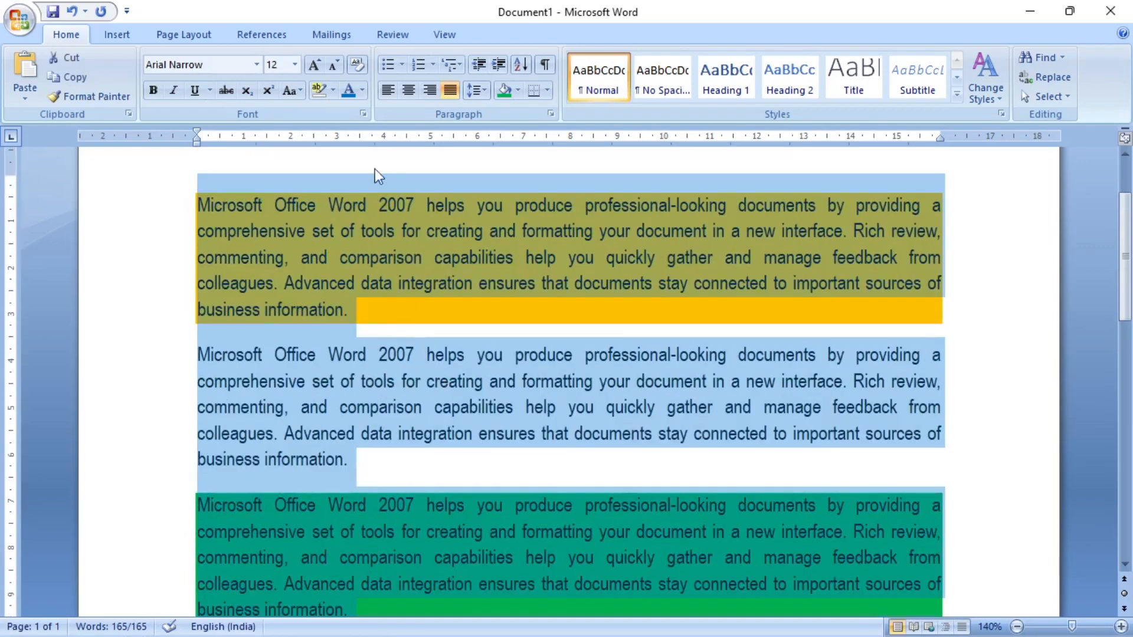
click(519, 93)
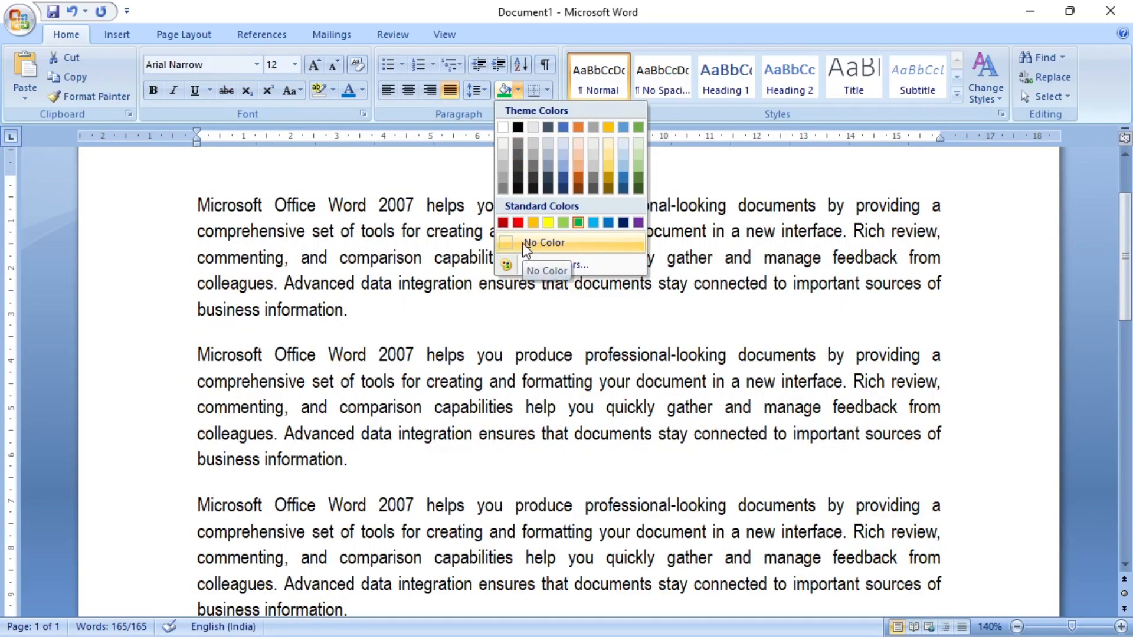
click(523, 243)
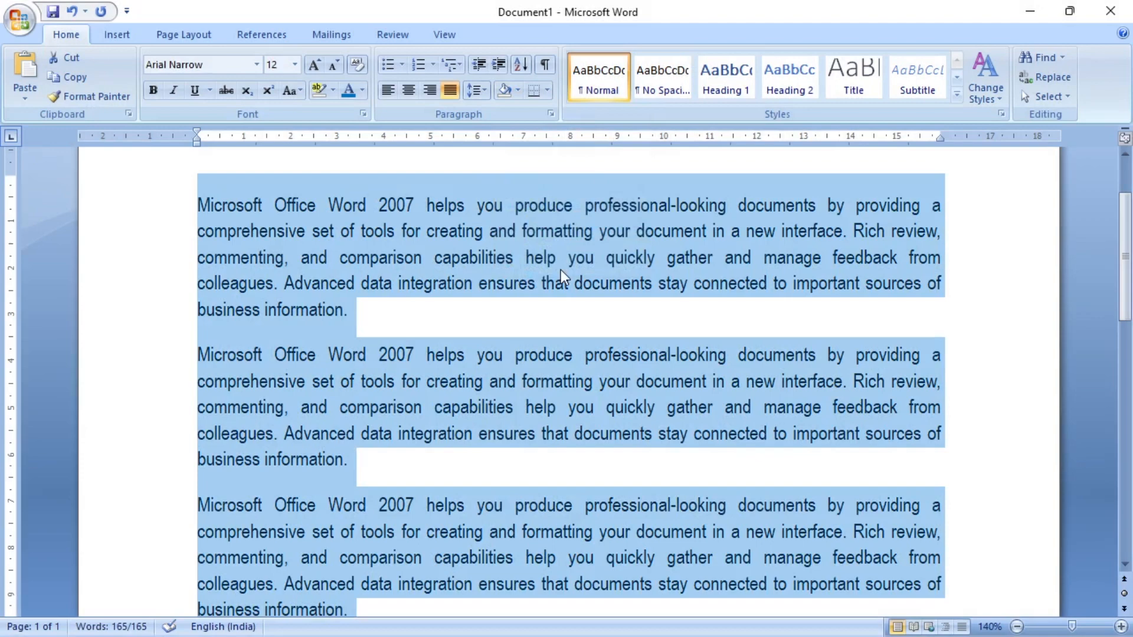
click(566, 303)
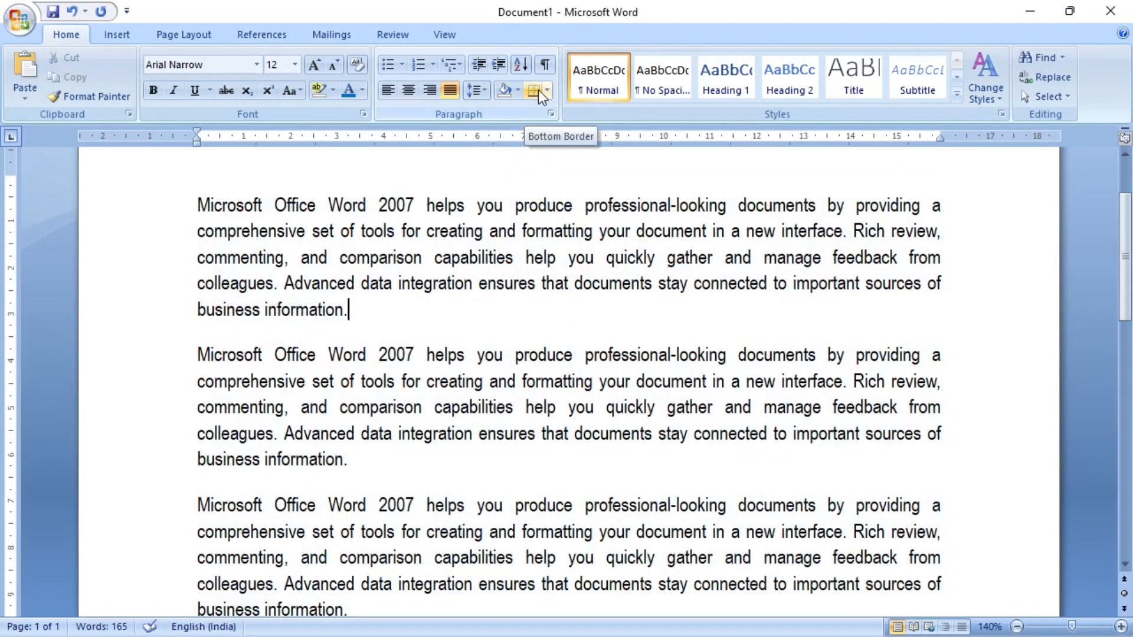
- Apply outside borders to the first paragraph and deselect it
drag(357, 312, 190, 215)
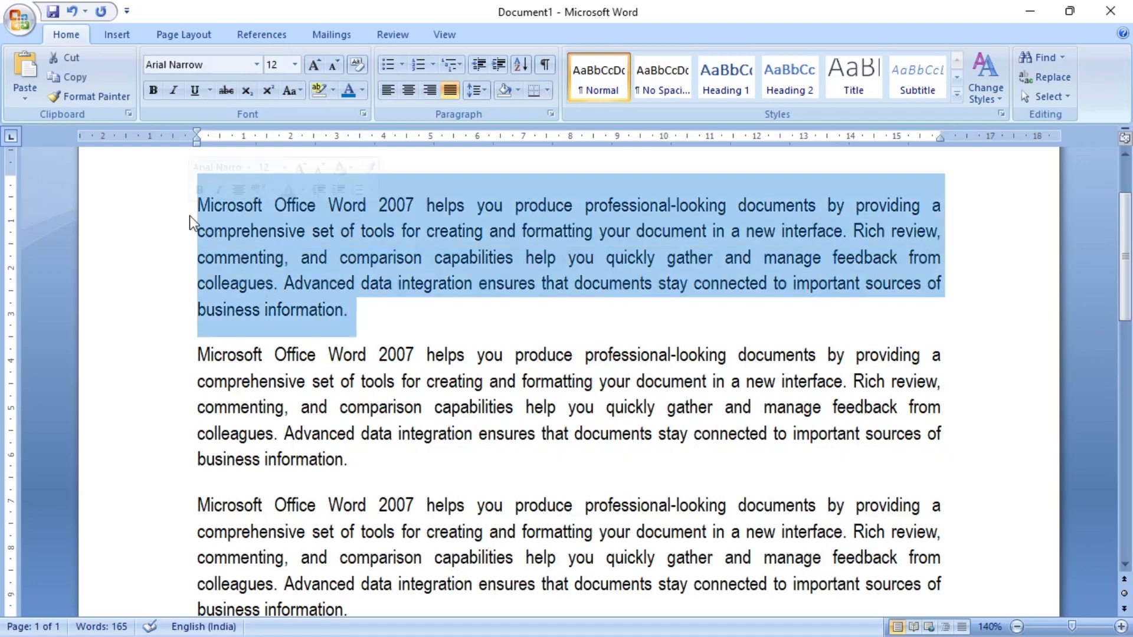
click(547, 93)
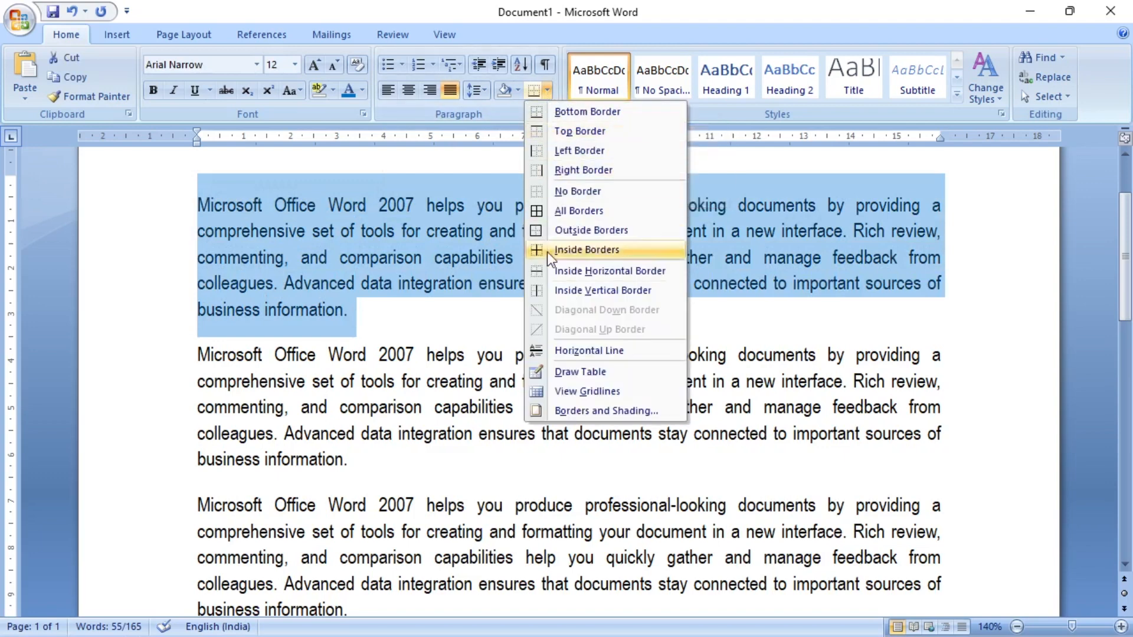
click(588, 230)
click(468, 303)
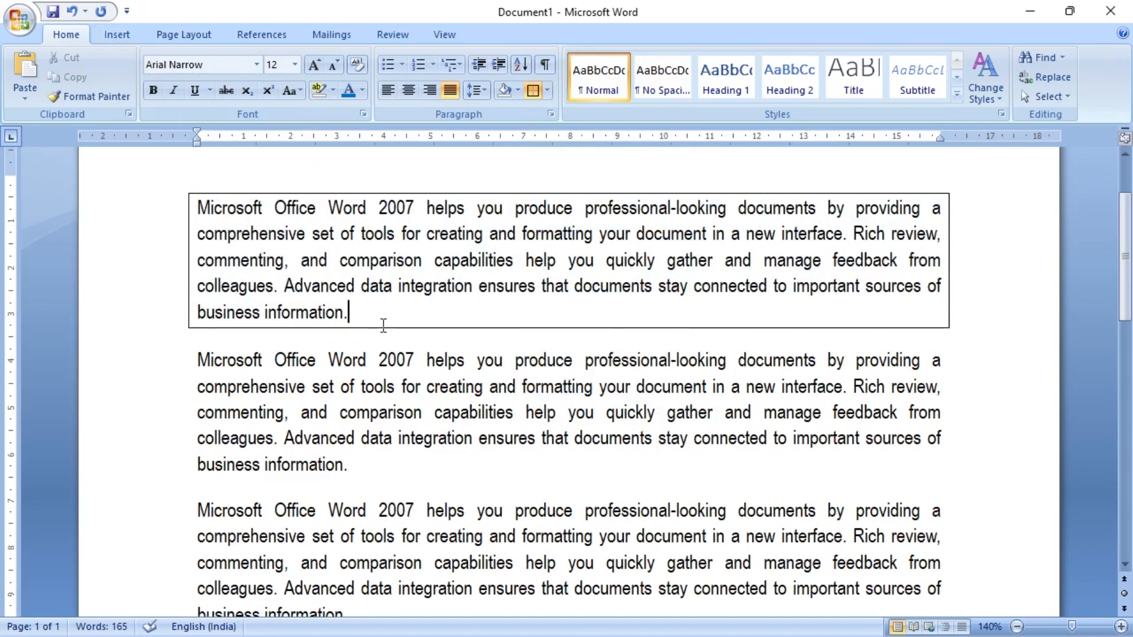
- Select the first paragraph and set its borders to No Border
drag(380, 321, 174, 207)
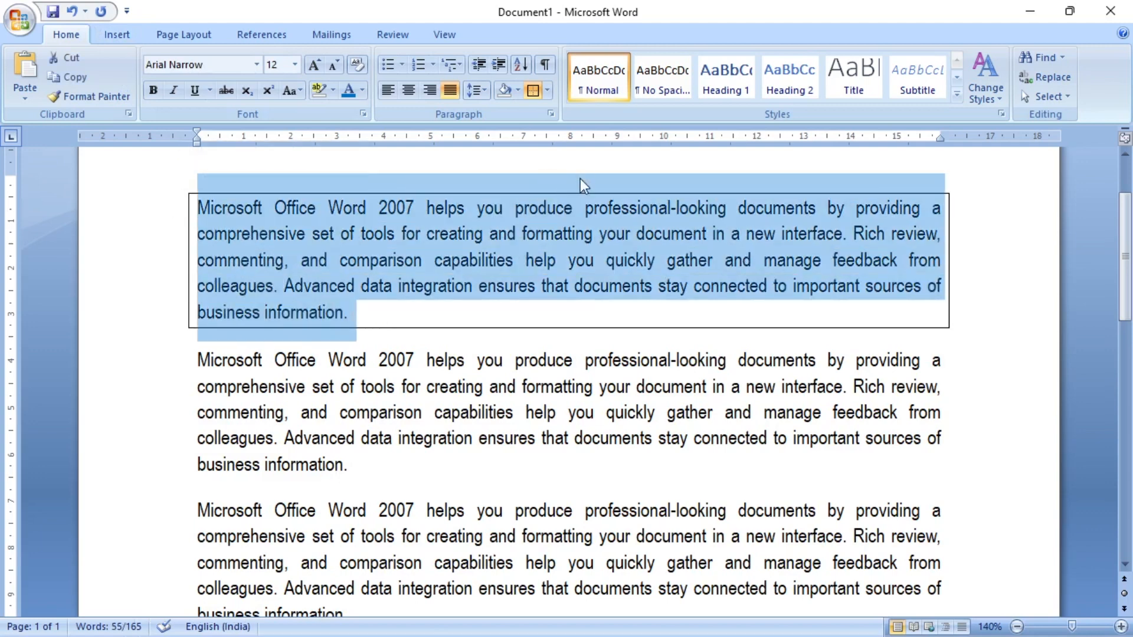
click(549, 90)
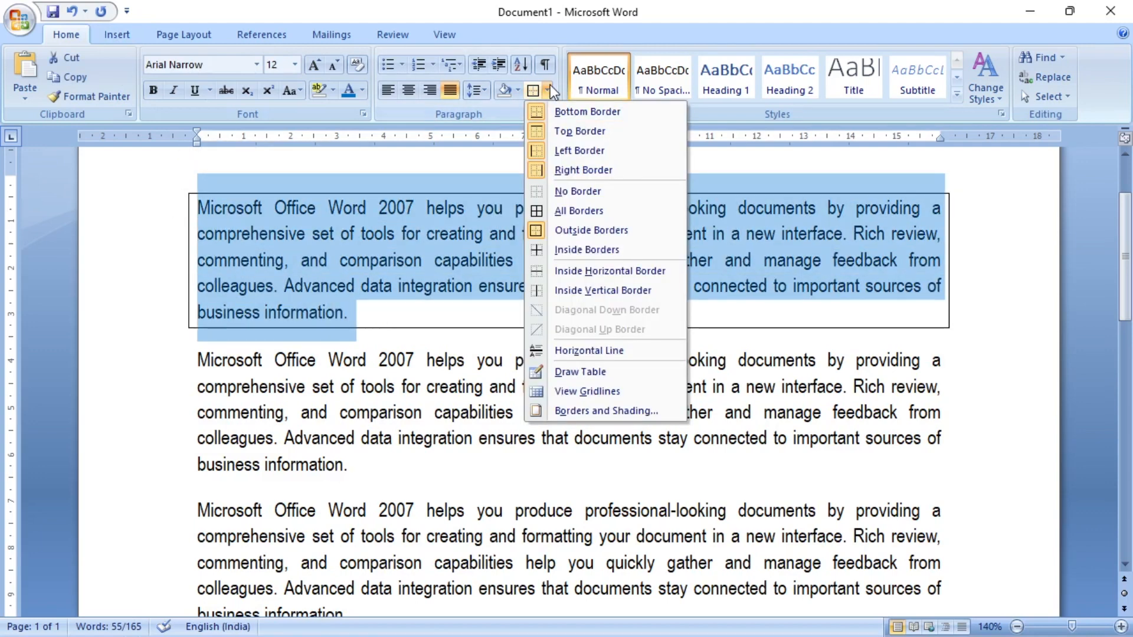
click(574, 190)
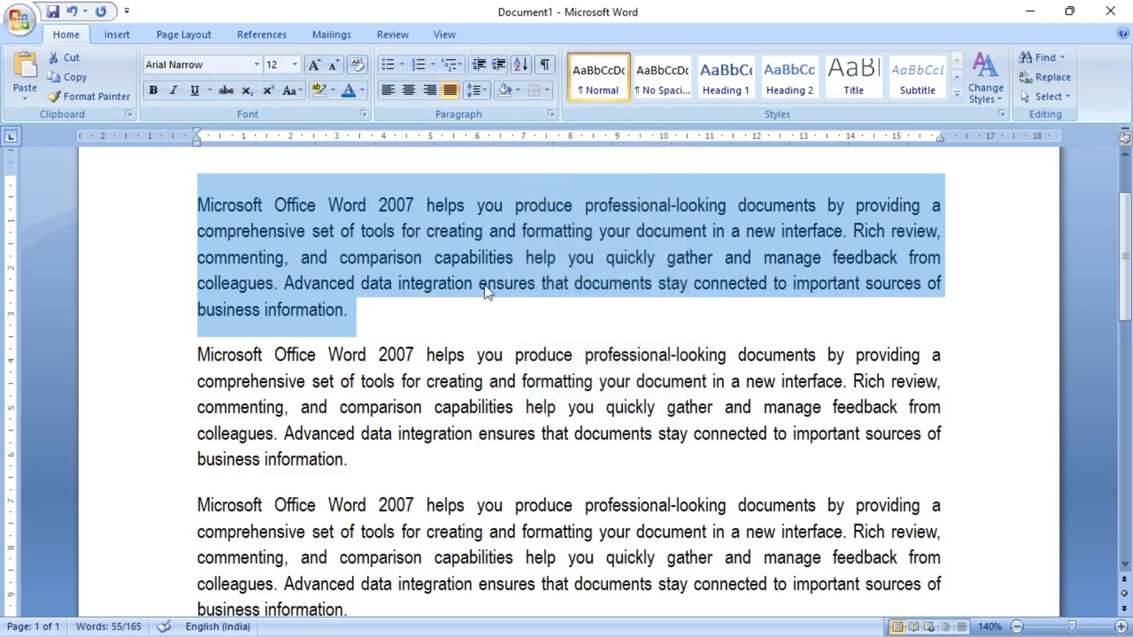
- Try a bottom border and a top border separately on the selected first paragraph, undoing each one
click(548, 91)
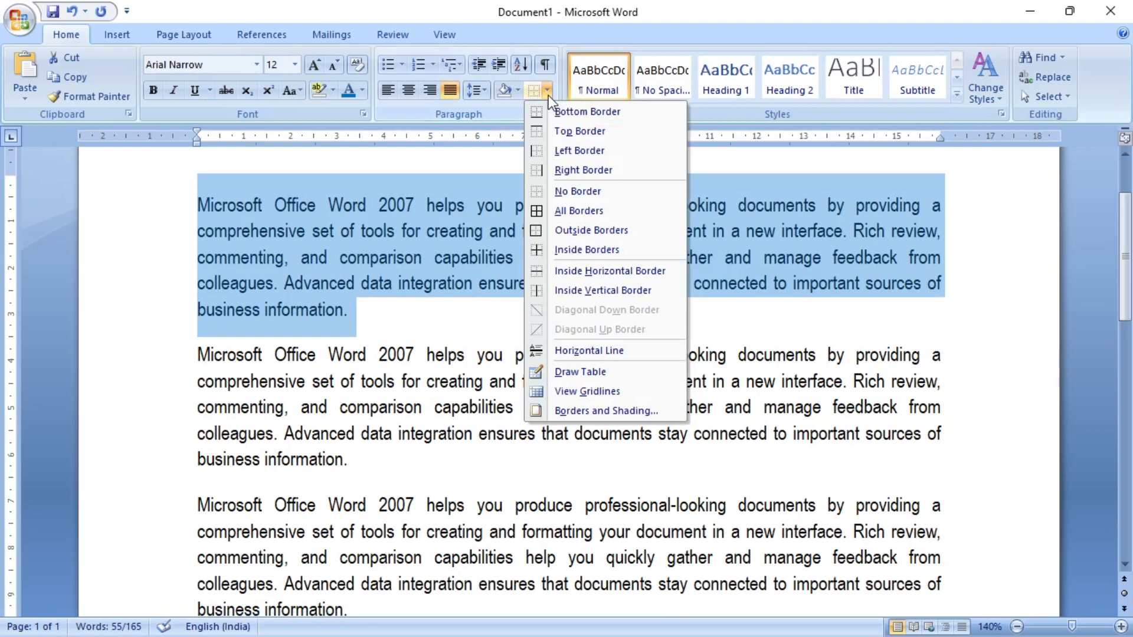
click(625, 112)
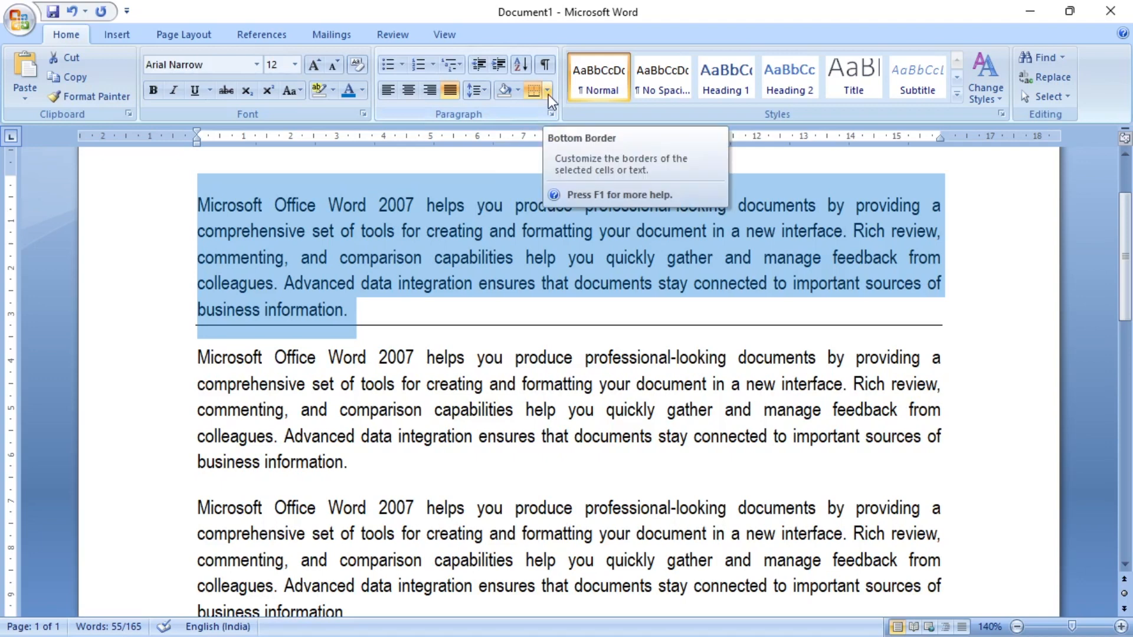
key(ctrl+z)
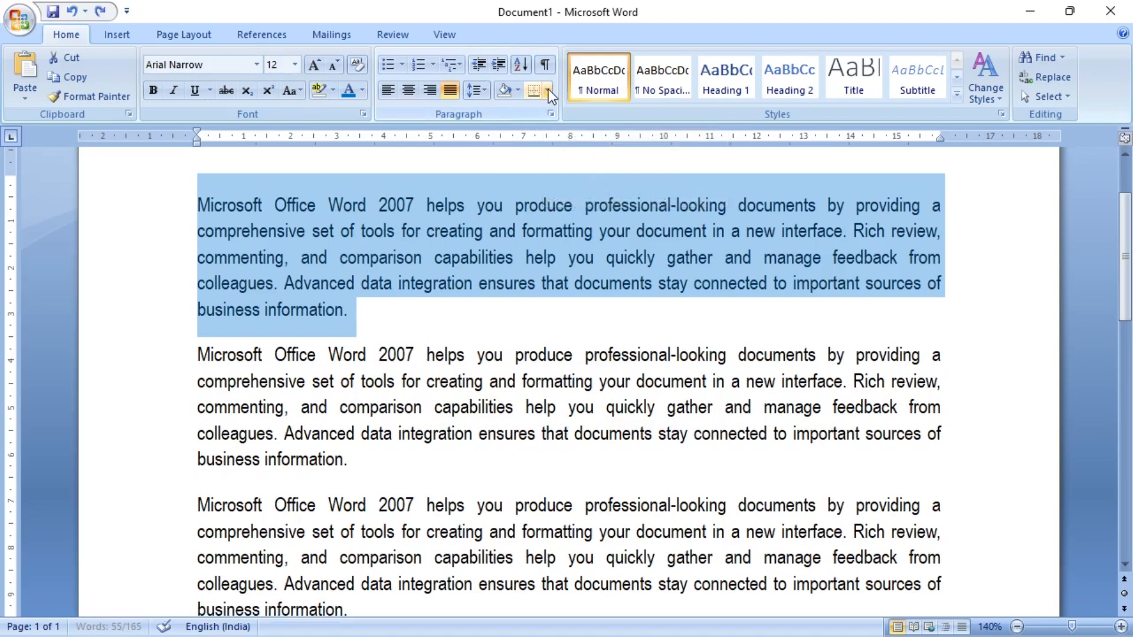
click(547, 89)
click(579, 131)
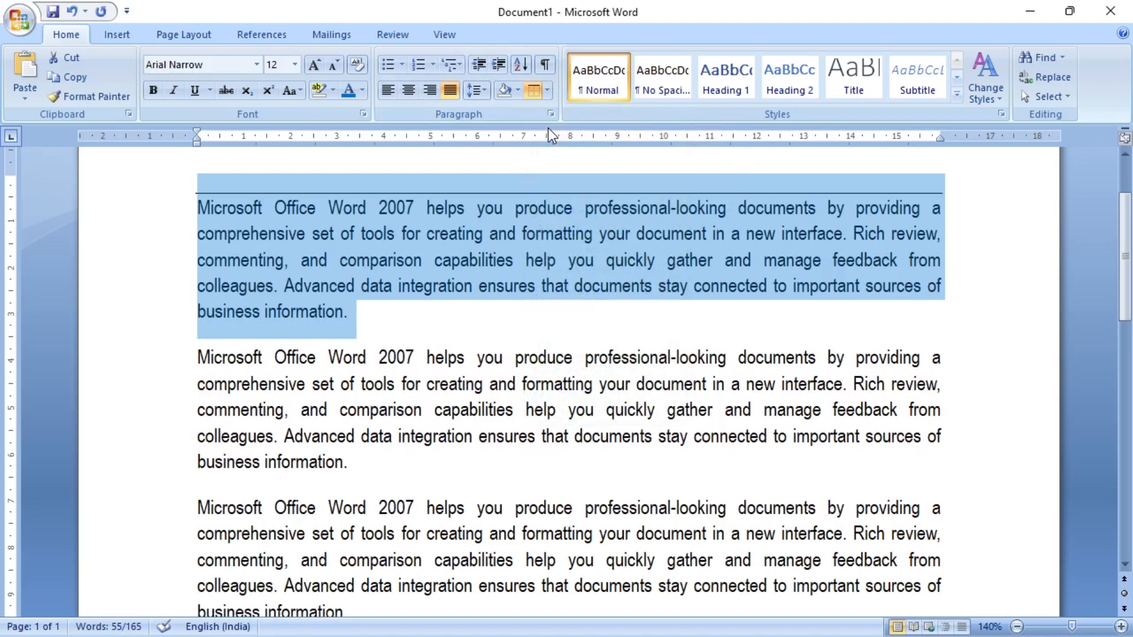
key(ctrl+z)
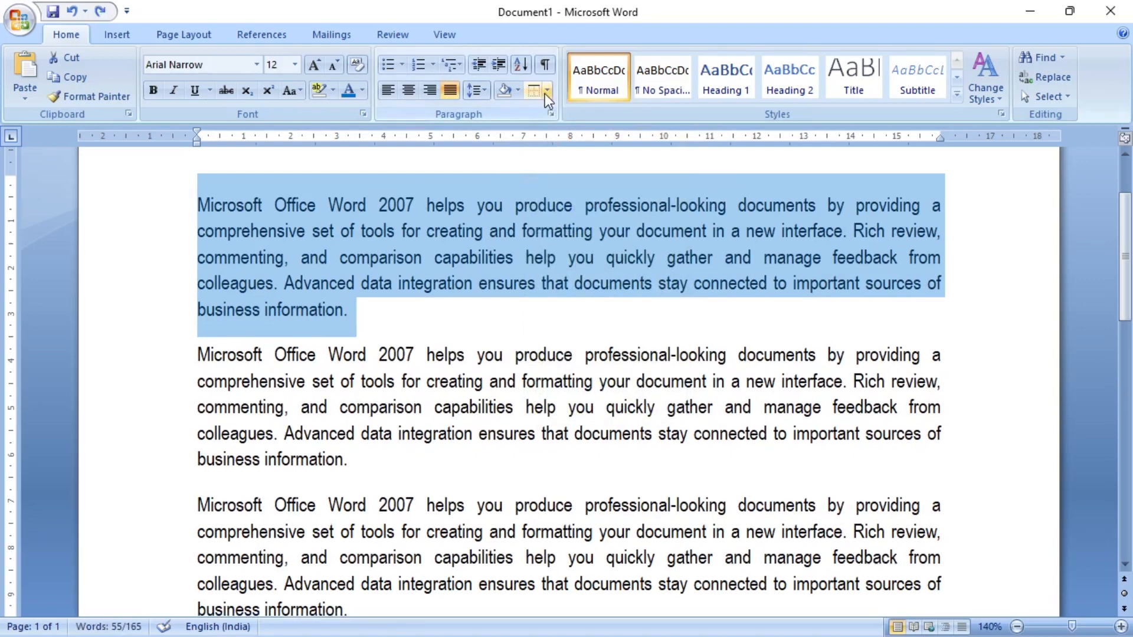
- Try a left border and a right border separately on the selected first paragraph, undoing each one
click(548, 90)
click(561, 150)
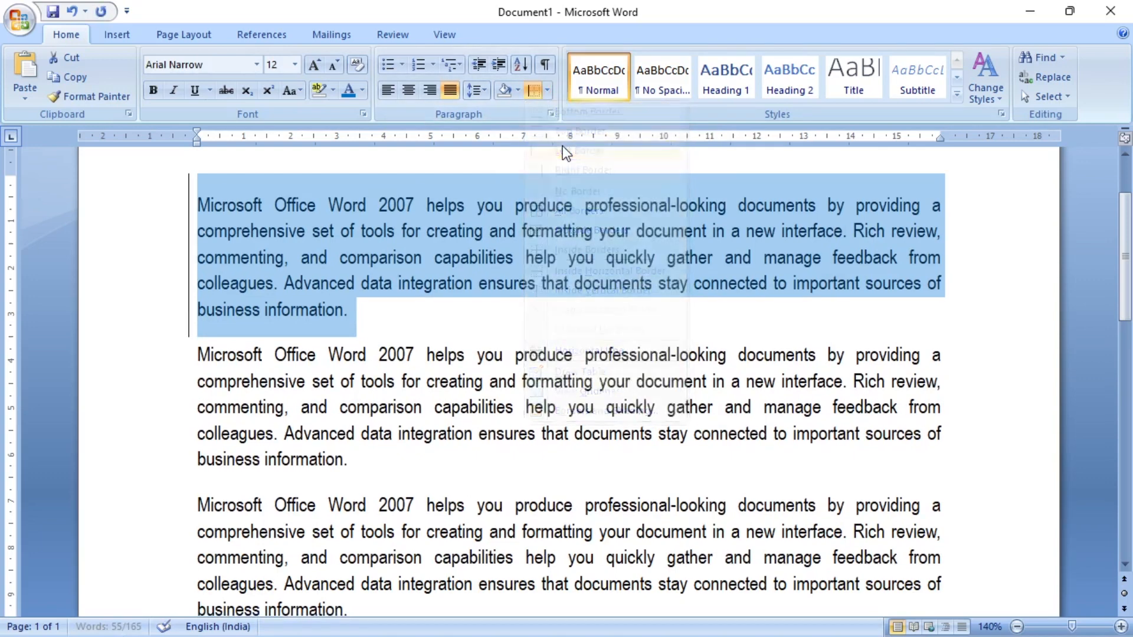
key(ctrl+z)
click(547, 91)
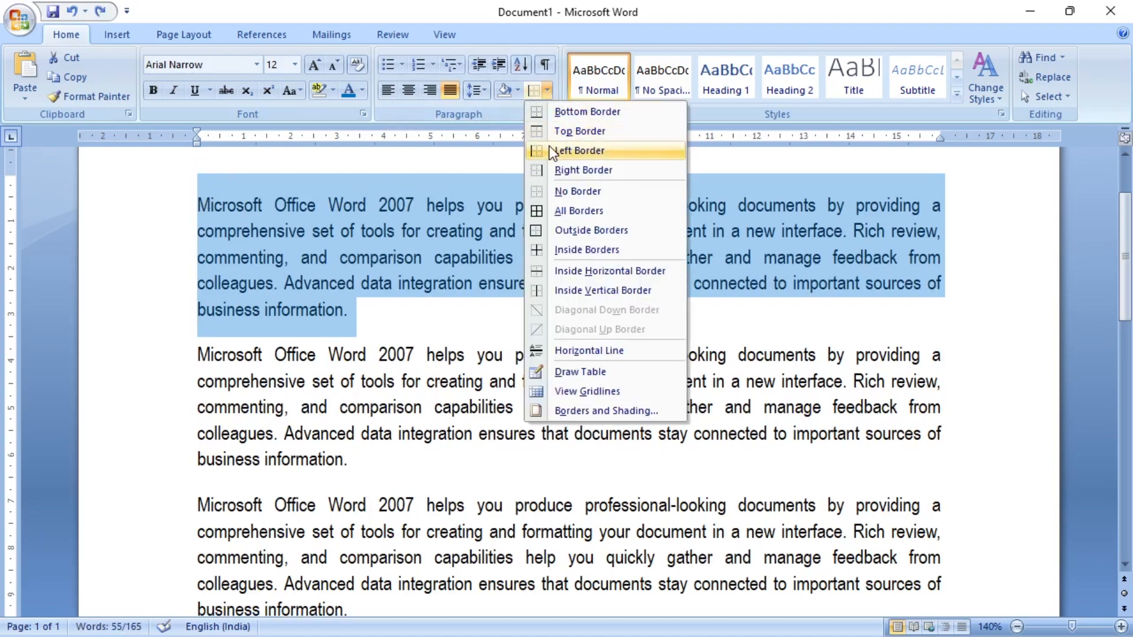
click(597, 171)
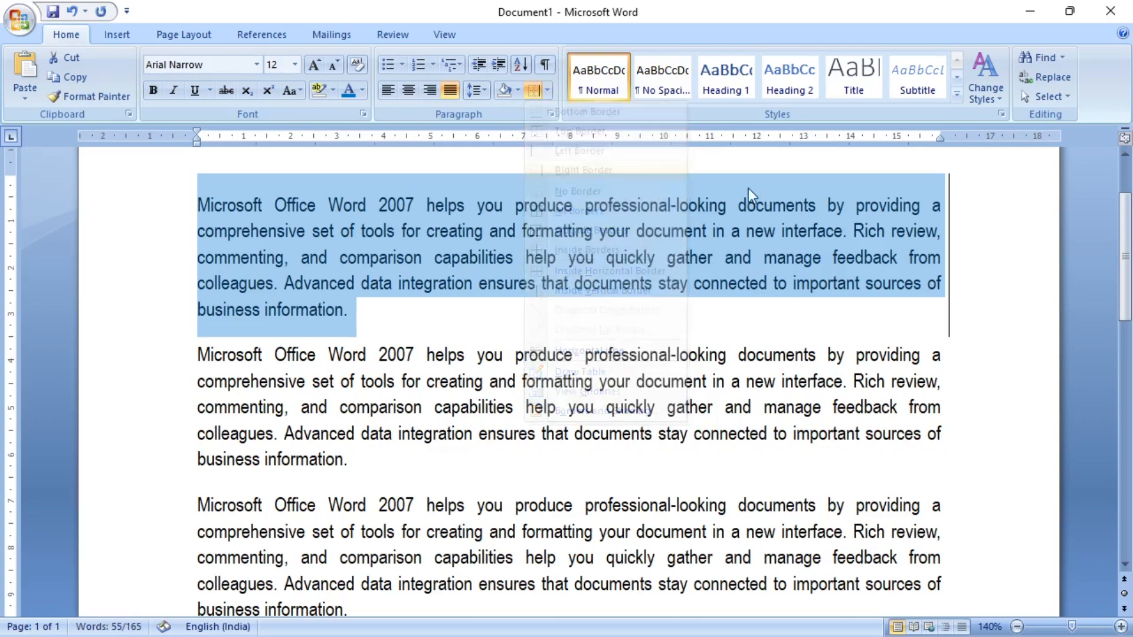
key(ctrl+z)
- Try the All Borders option on the first paragraph alone and undo it
click(547, 85)
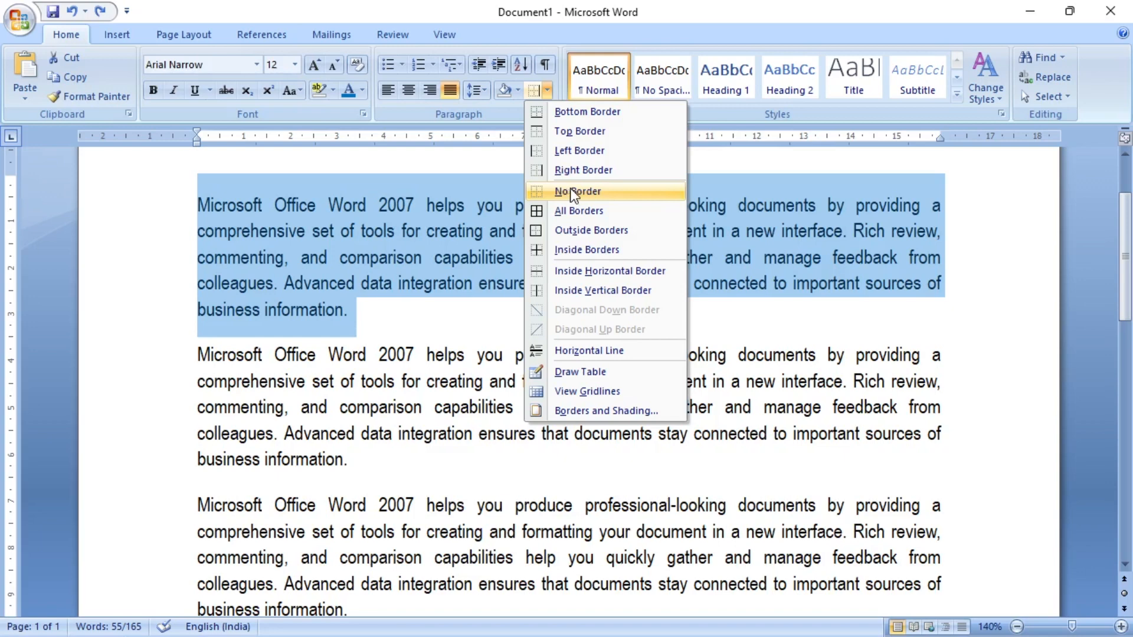
click(569, 211)
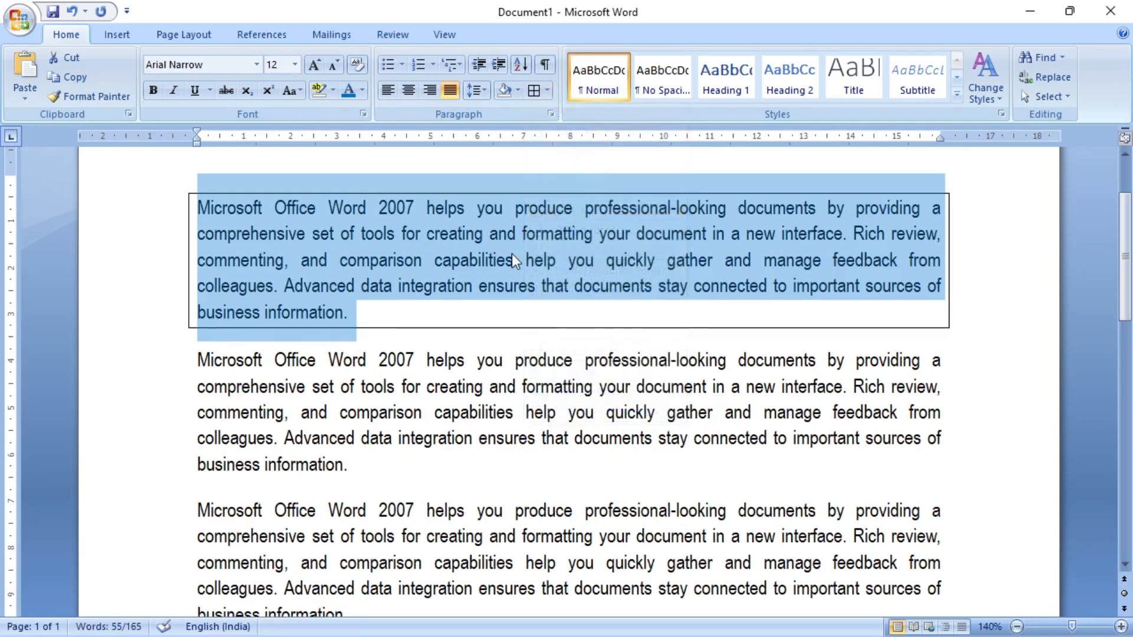
key(ctrl+z)
- Apply All Borders to all three paragraphs, review the result without the selection, and undo it
click(352, 609)
drag(352, 609, 203, 194)
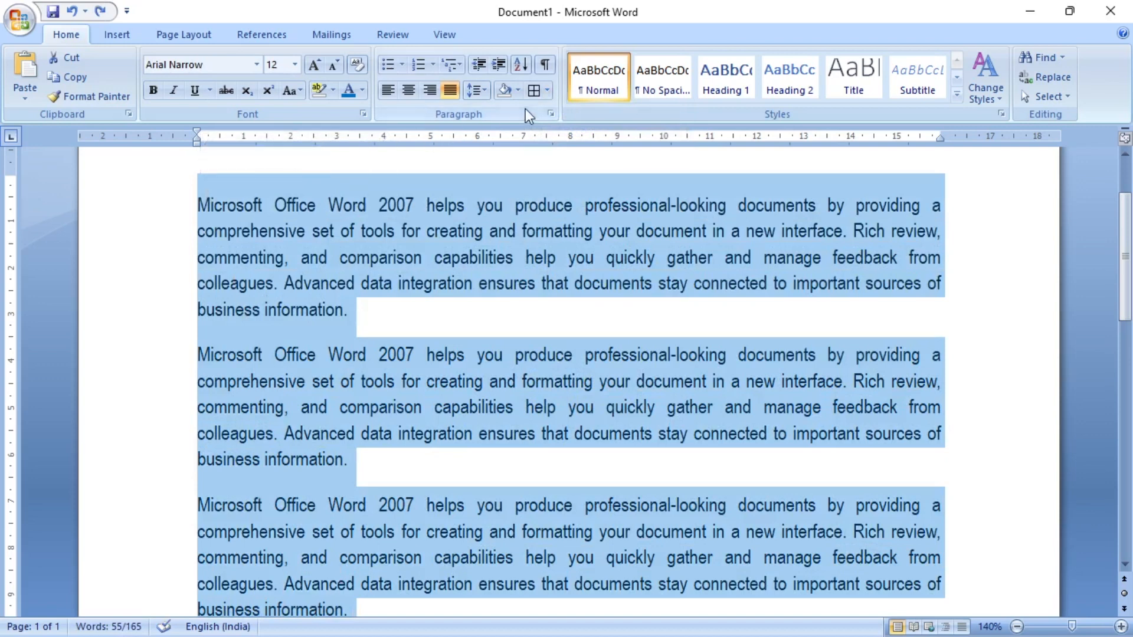
click(546, 88)
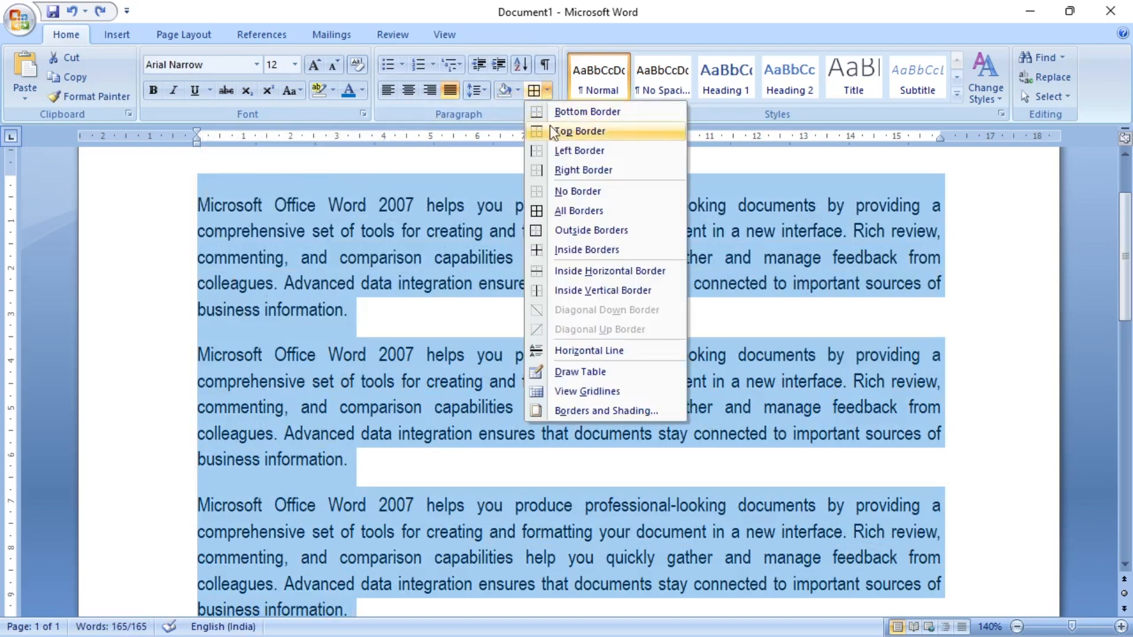
click(590, 214)
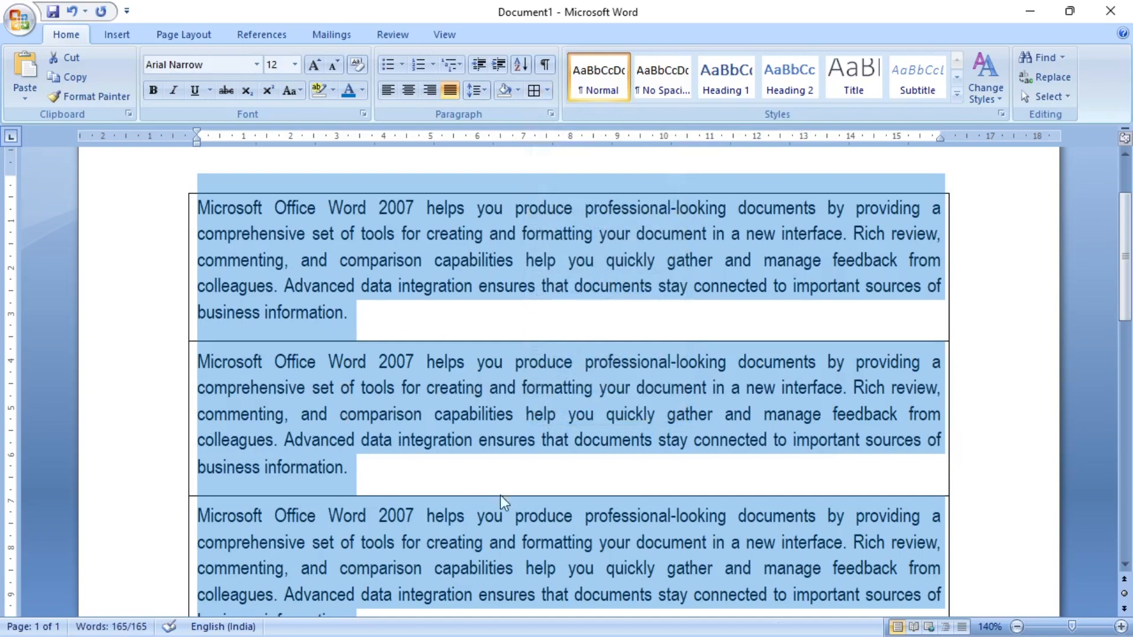
click(437, 302)
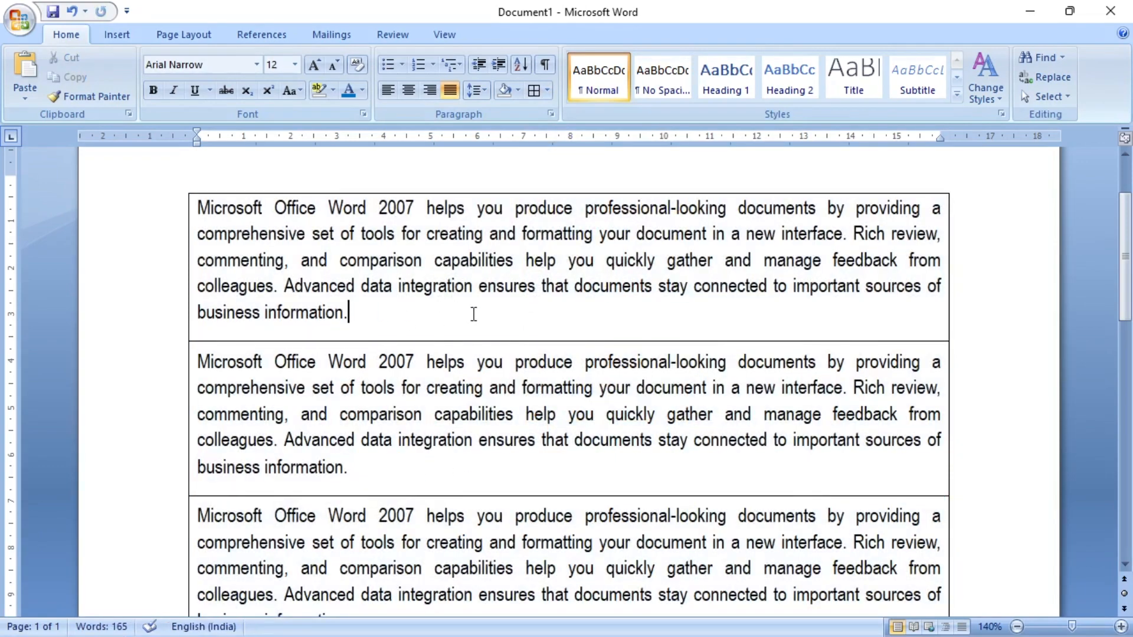
scroll(521, 322, down, 1)
scroll(523, 321, up, 1)
key(ctrl+z)
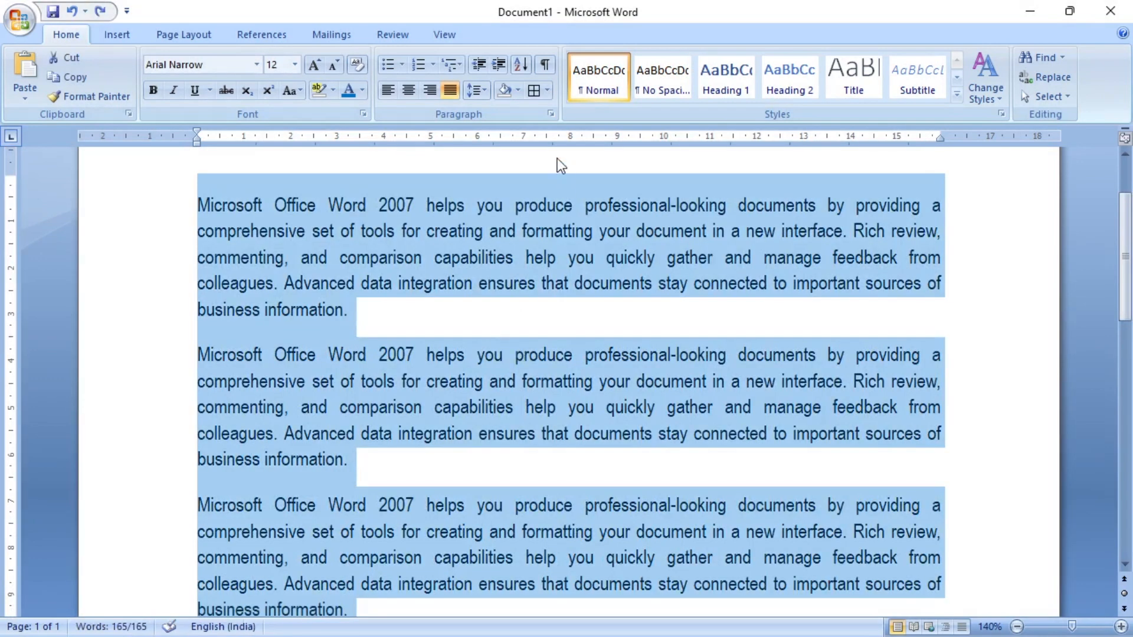
- Apply outside borders around the three selected paragraphs as one block, review the frame, and undo it
click(548, 85)
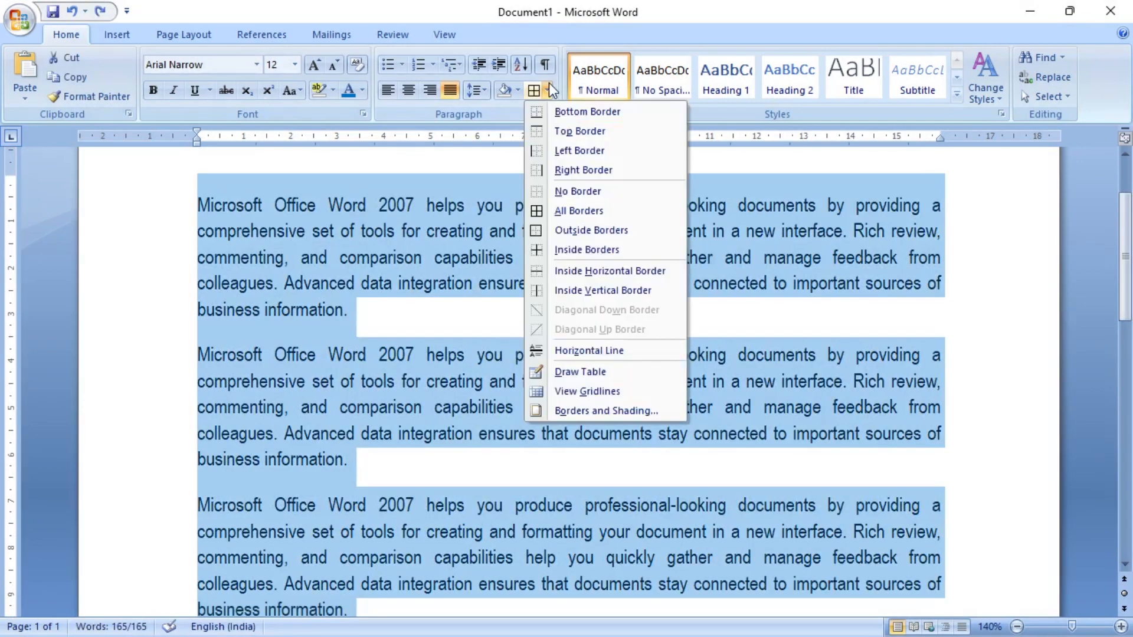
click(589, 232)
scroll(520, 354, down, 1)
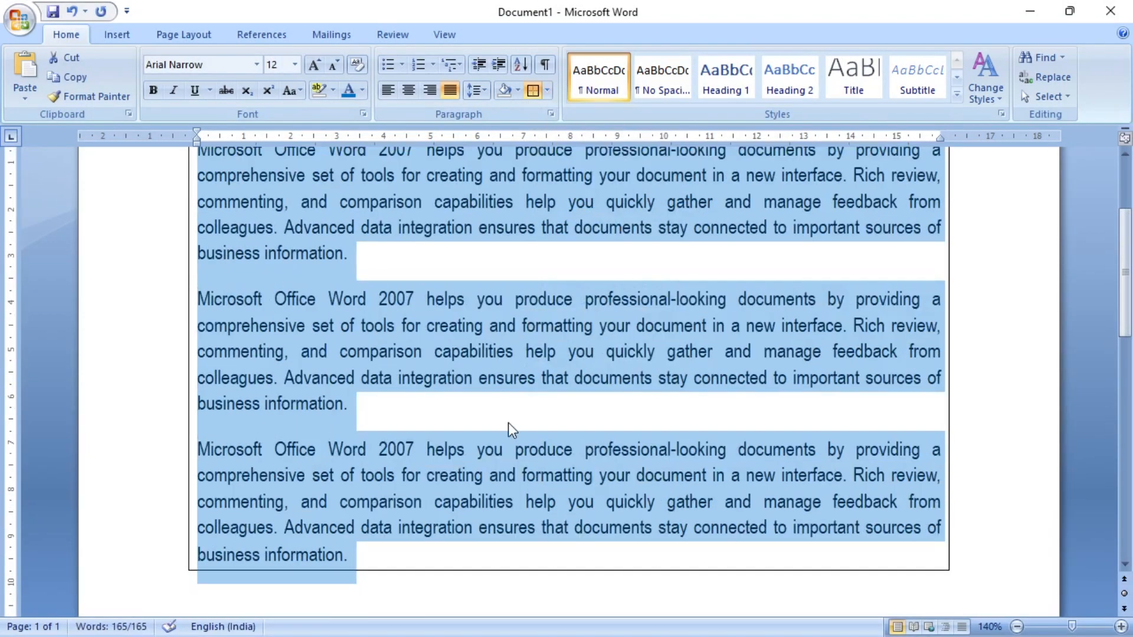
click(508, 417)
scroll(509, 422, up, 3)
scroll(382, 318, down, 1)
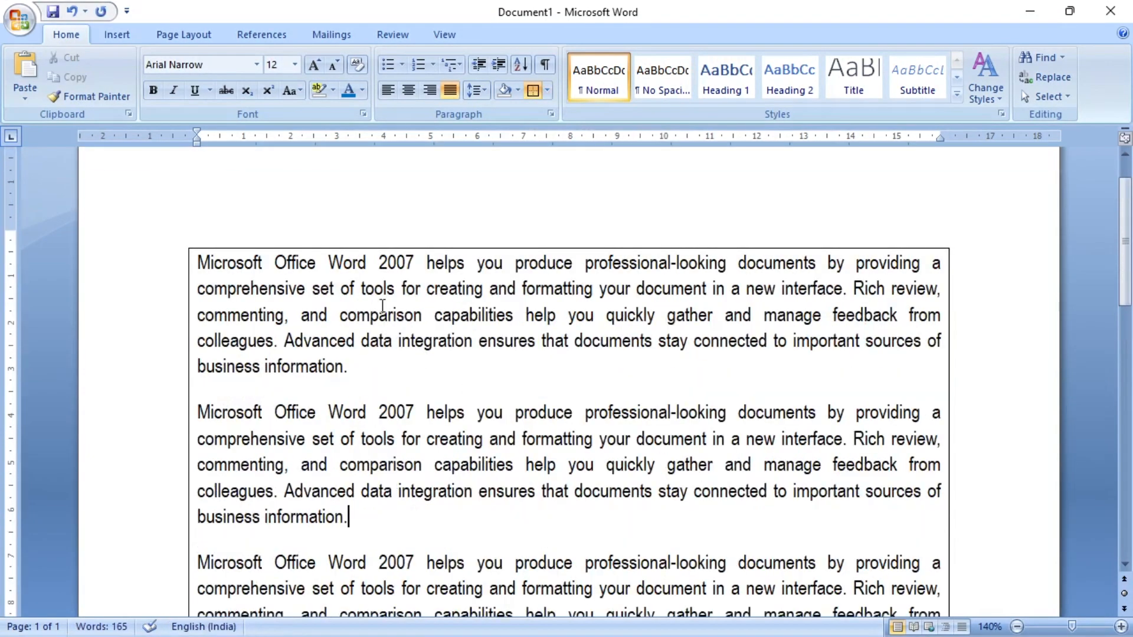
scroll(767, 342, down, 3)
scroll(456, 425, up, 2)
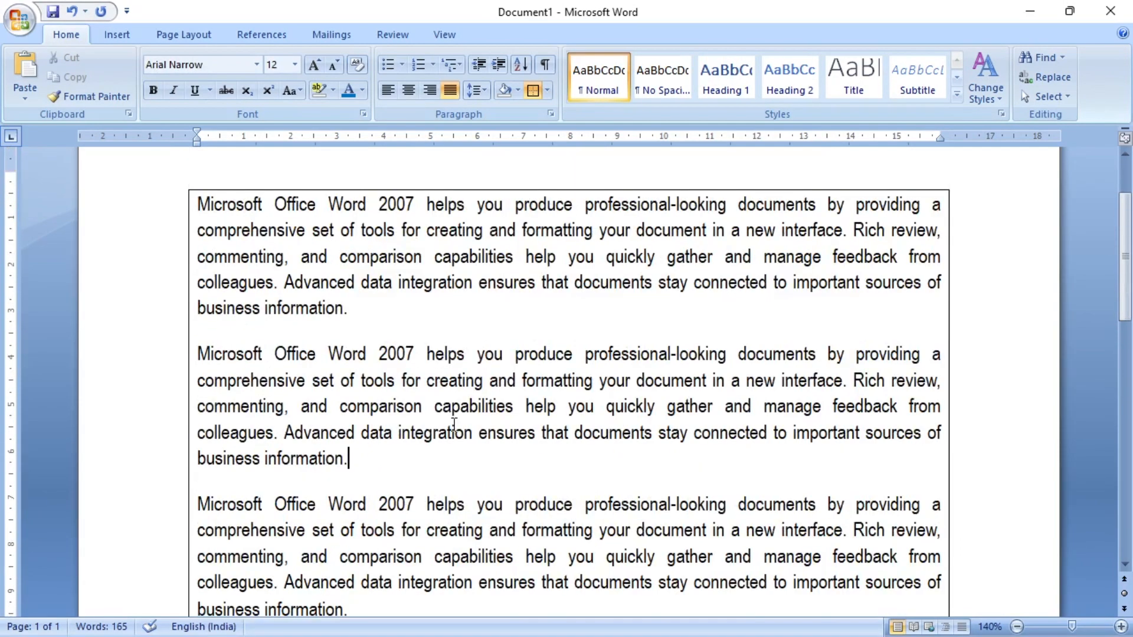
scroll(454, 425, up, 1)
key(ctrl+a)
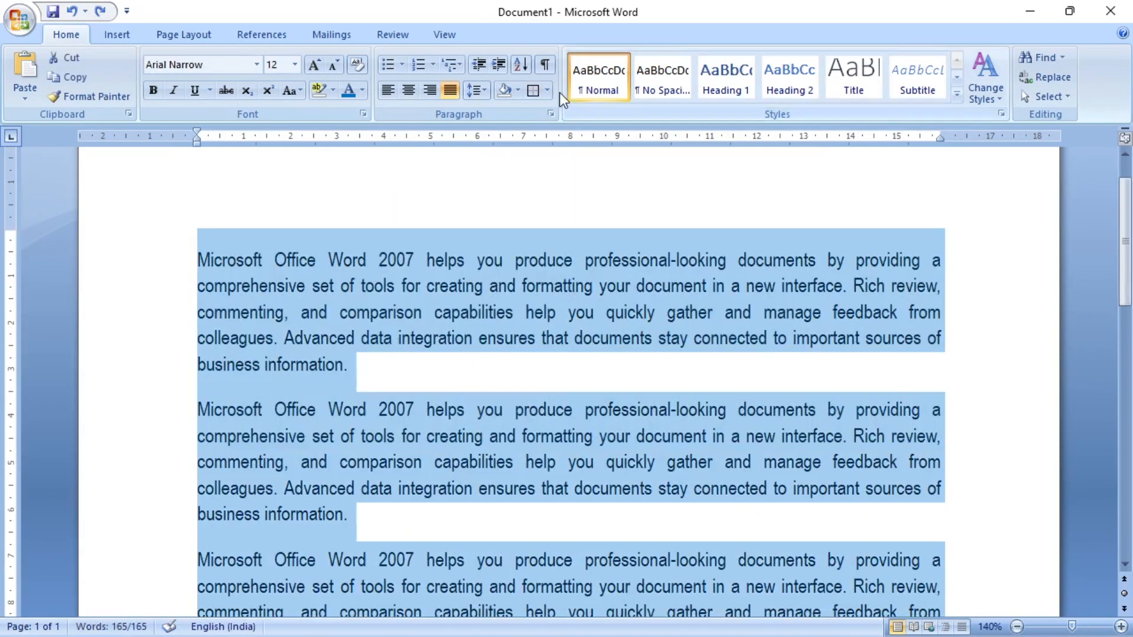
click(549, 91)
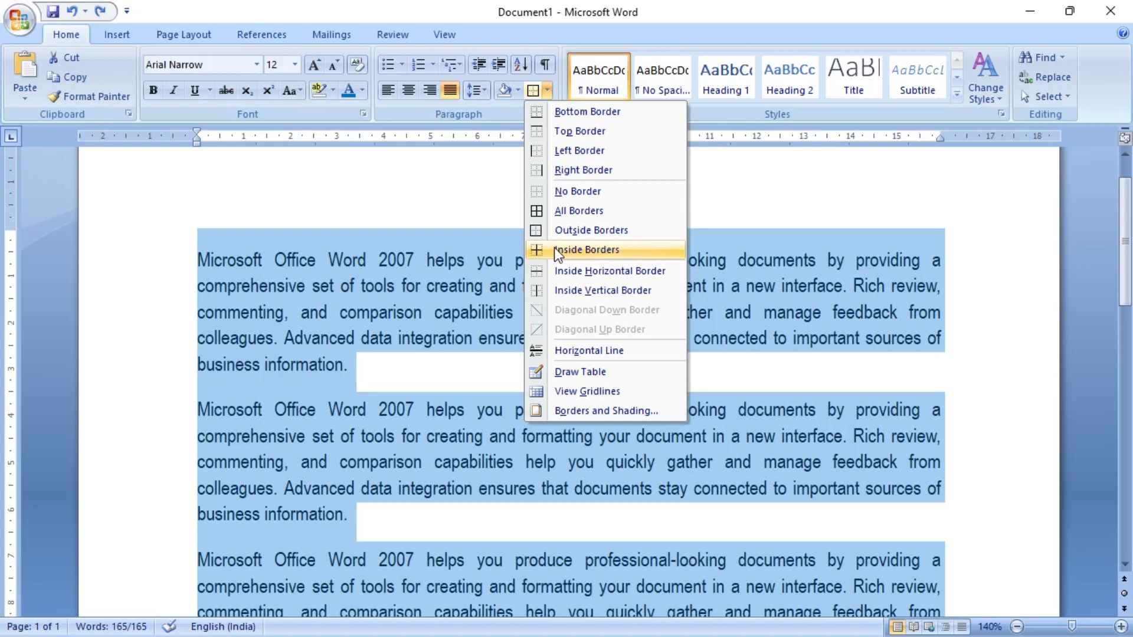
click(696, 15)
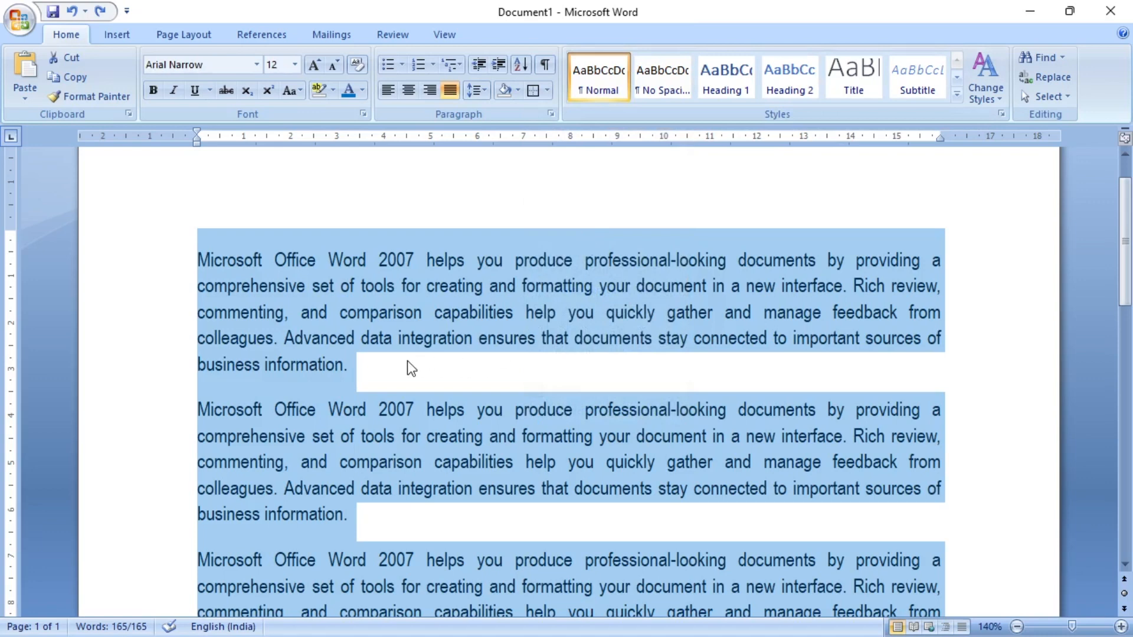
drag(379, 370, 153, 281)
click(152, 262)
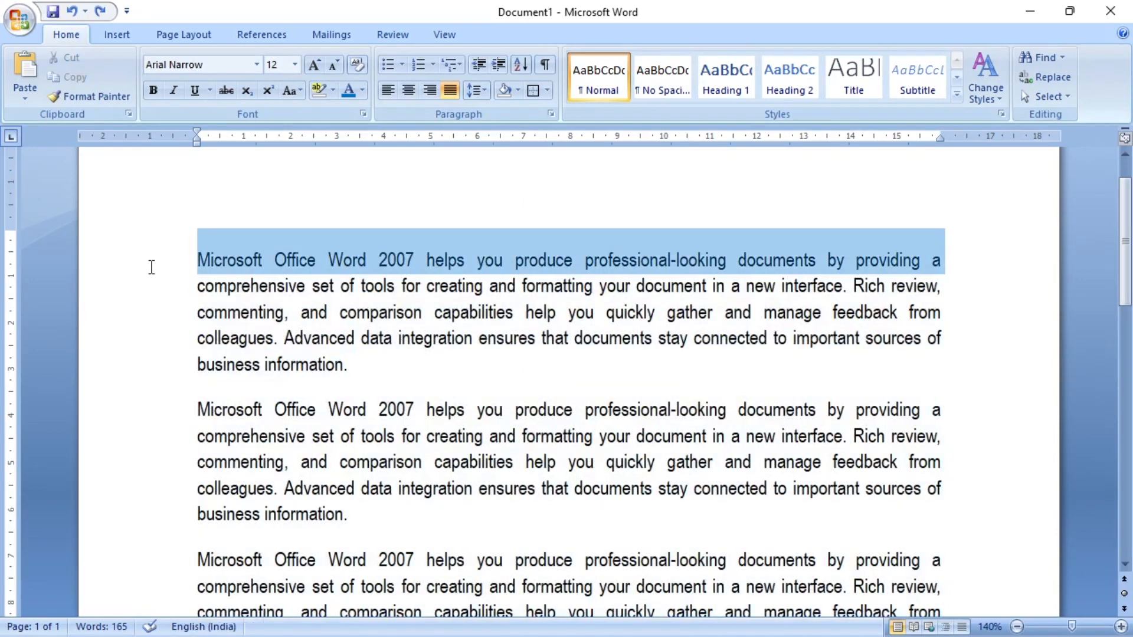
- Give the first paragraph a box border with a dashed line style in the Borders and Shading settings
drag(372, 364, 157, 267)
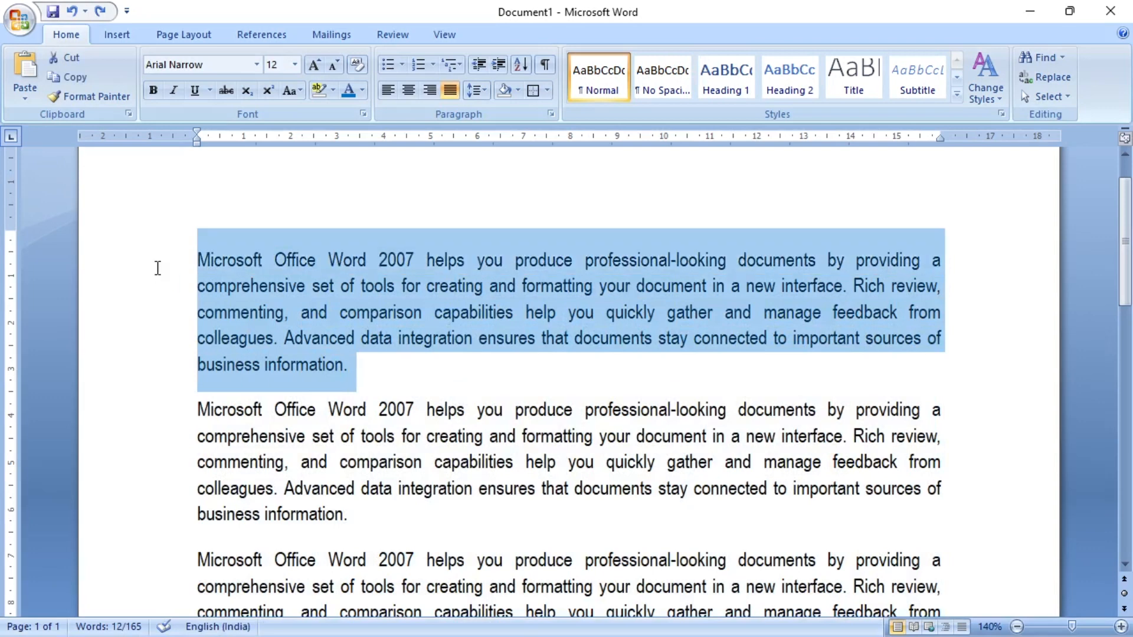
click(549, 87)
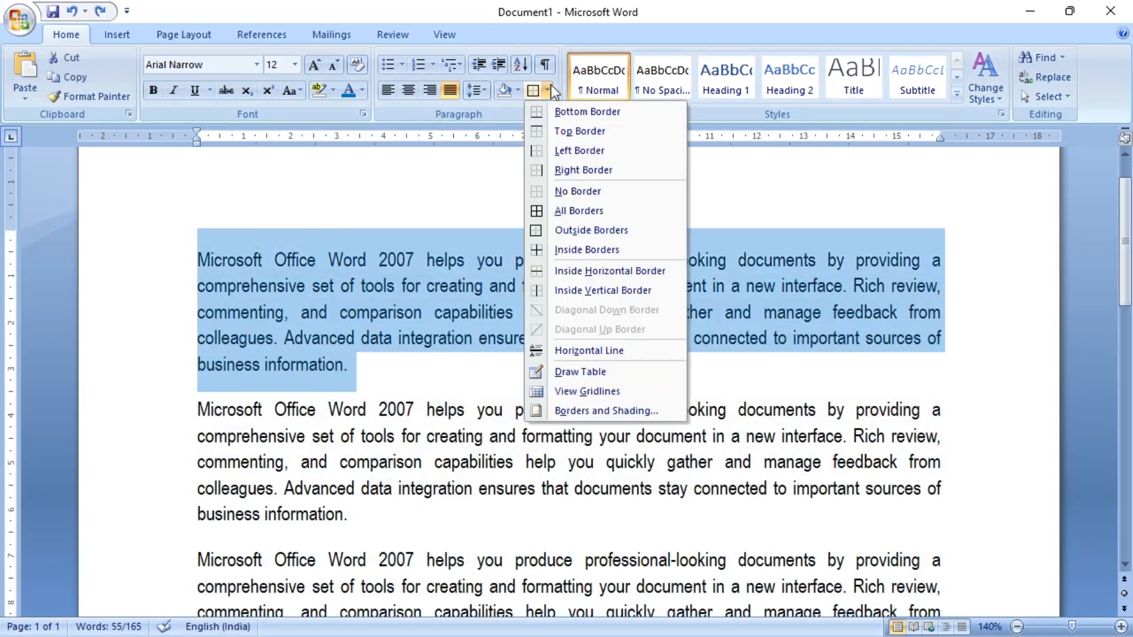
click(664, 410)
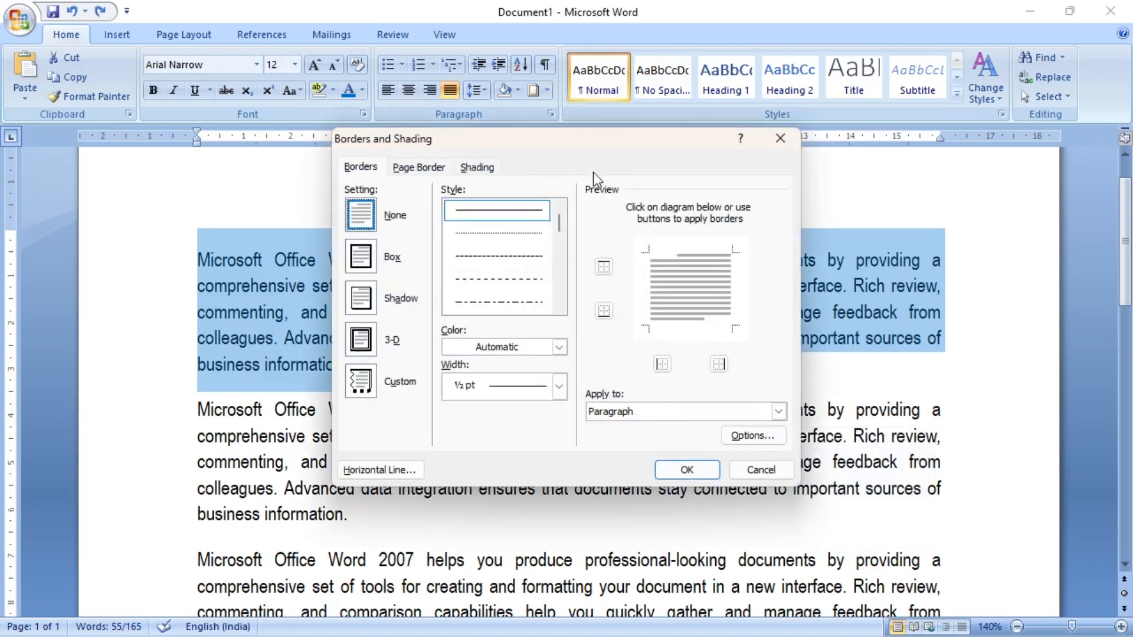
mouse_move(596, 143)
mouse_down()
mouse_move(843, 77)
mouse_move(876, 57)
mouse_up()
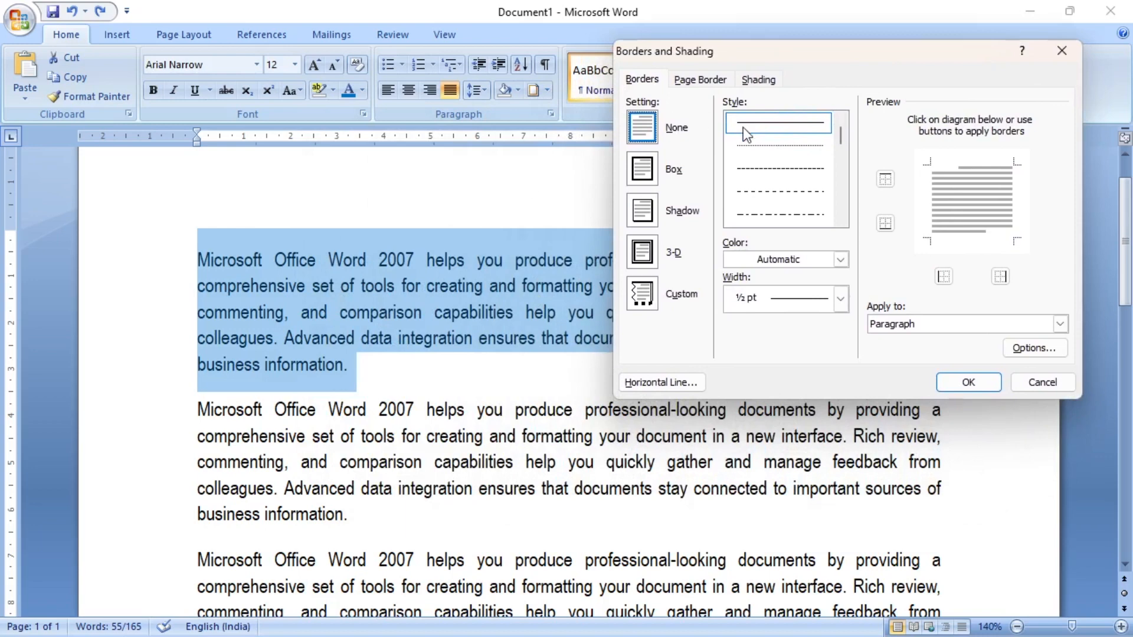
click(769, 147)
click(768, 168)
click(767, 192)
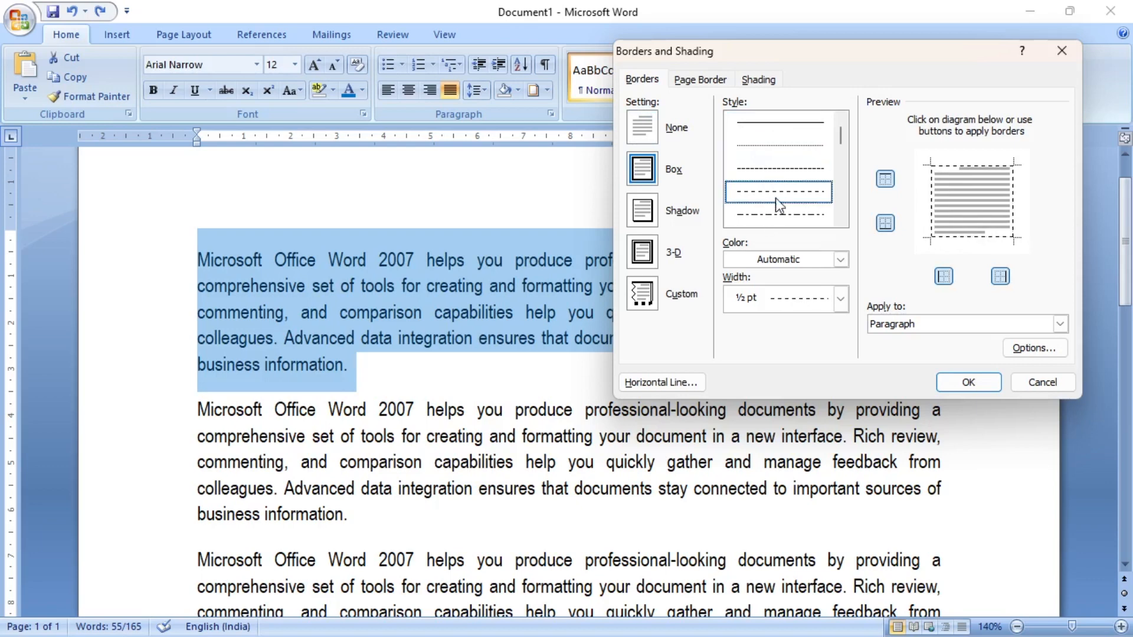
- Set the dashed border's colour to red and width to 1 ½ pt, apply it to the paragraph, and deselect the text
click(842, 260)
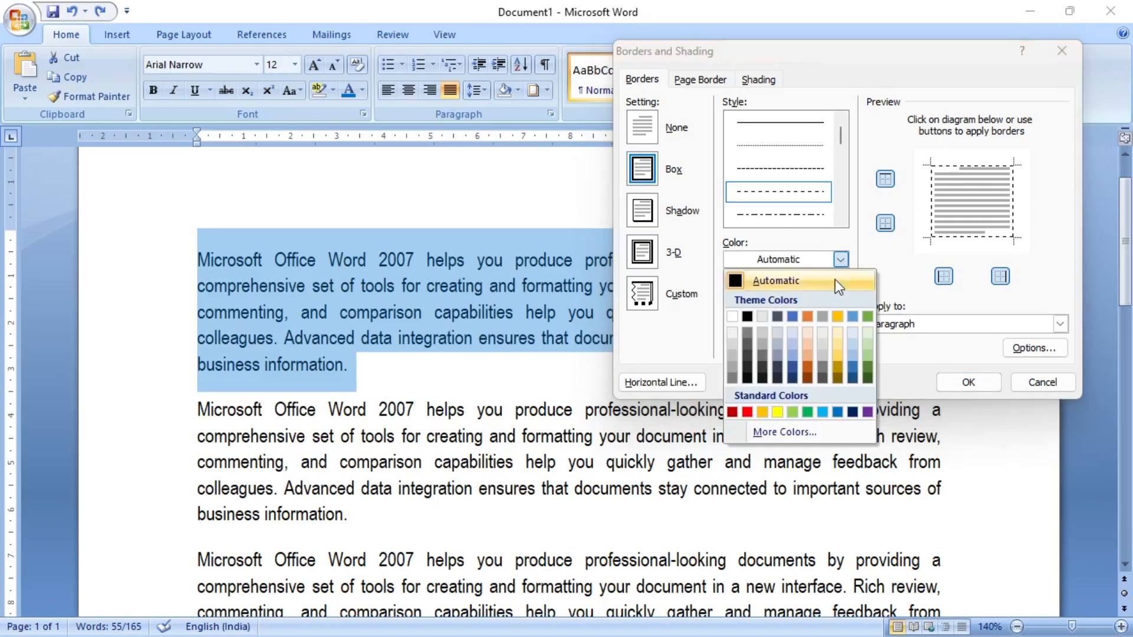
click(747, 412)
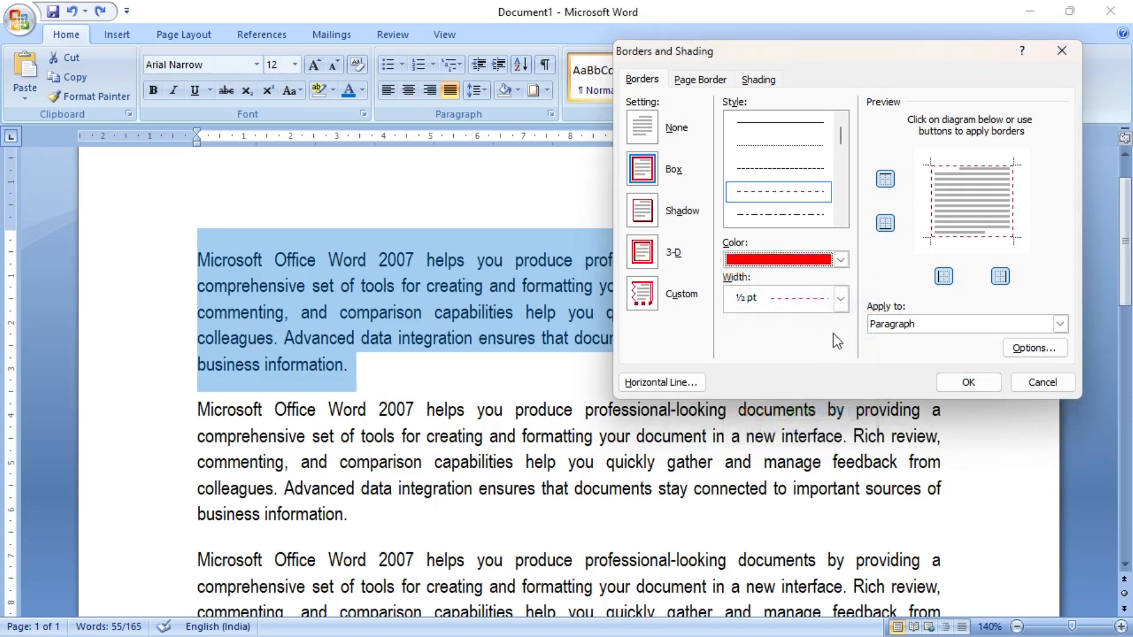
click(841, 299)
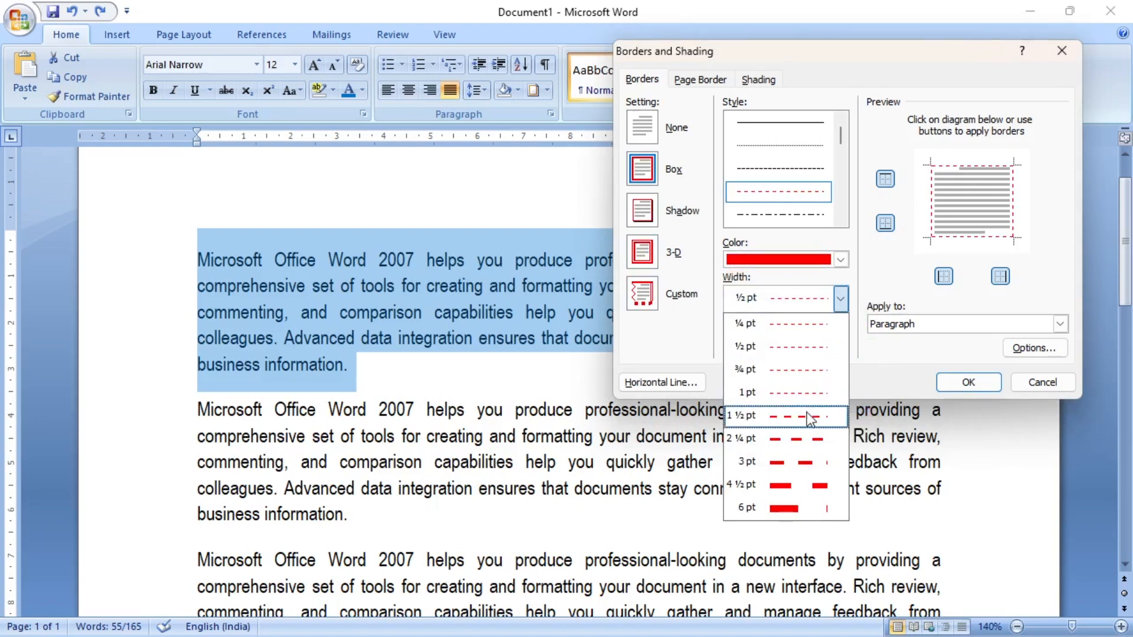
click(765, 415)
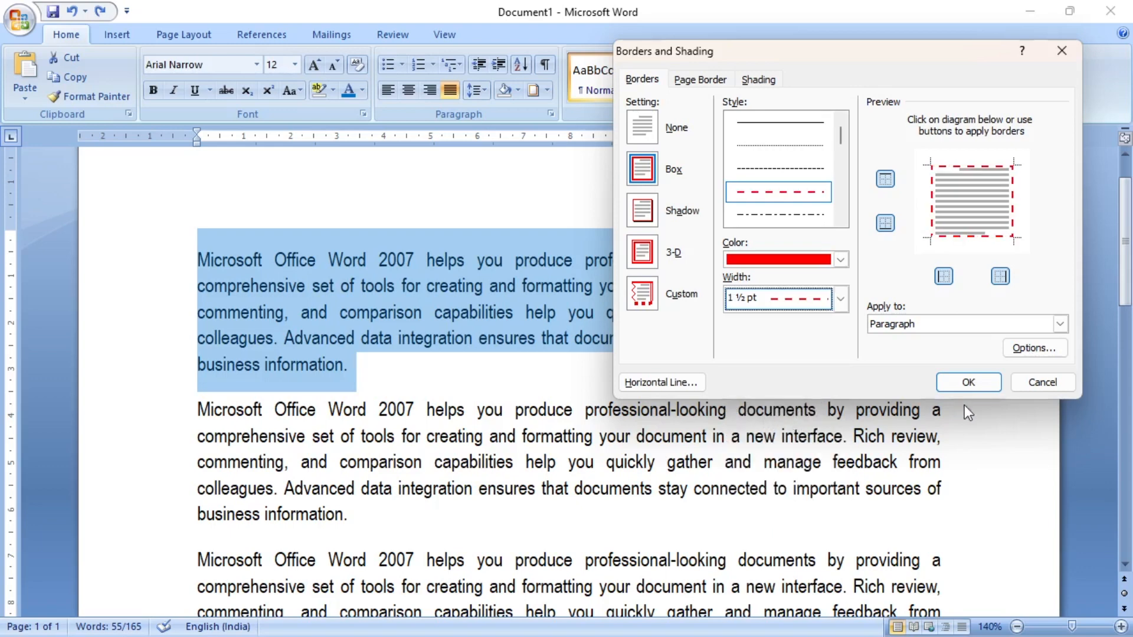
click(970, 382)
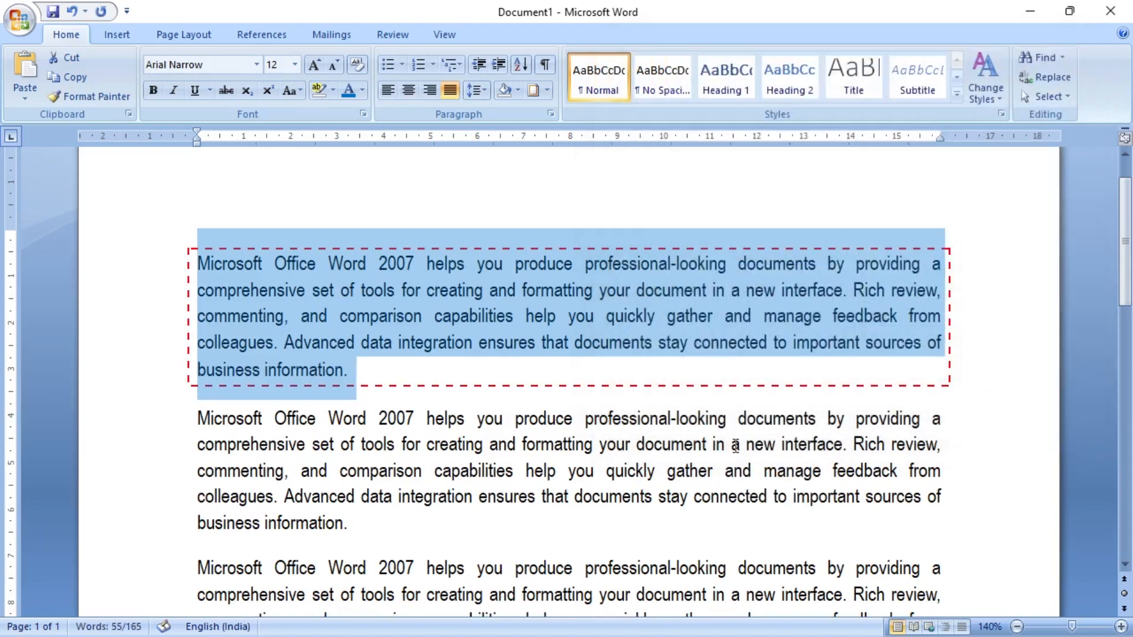
click(733, 445)
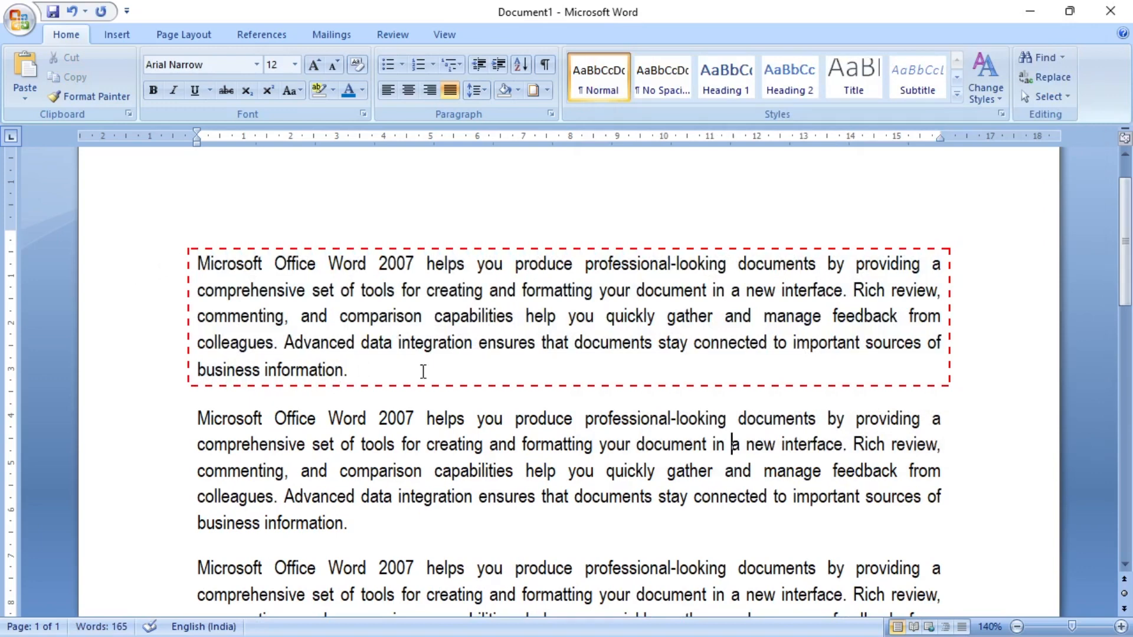
- Remove the red dashed border from the first paragraph with the No Border option and deselect the text
drag(423, 371, 126, 260)
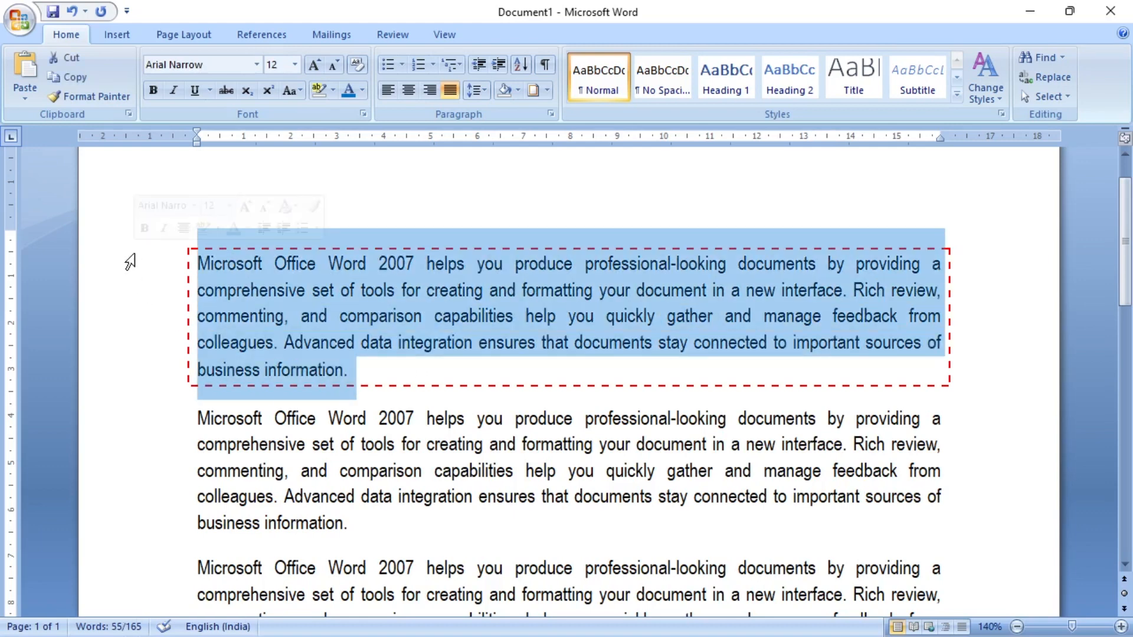
click(552, 90)
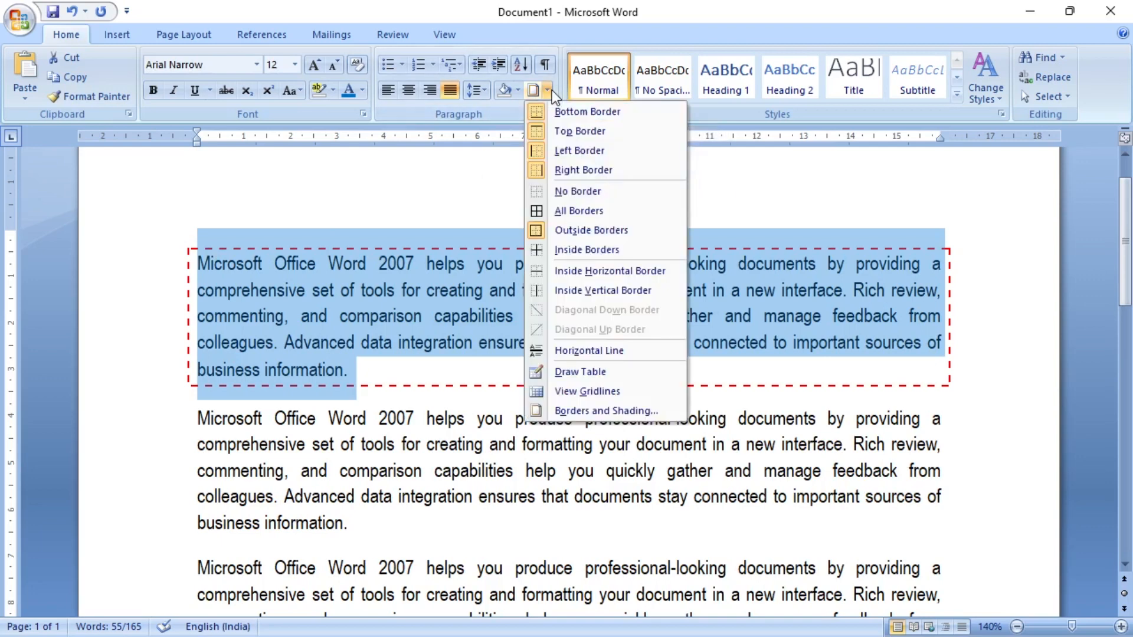
click(577, 190)
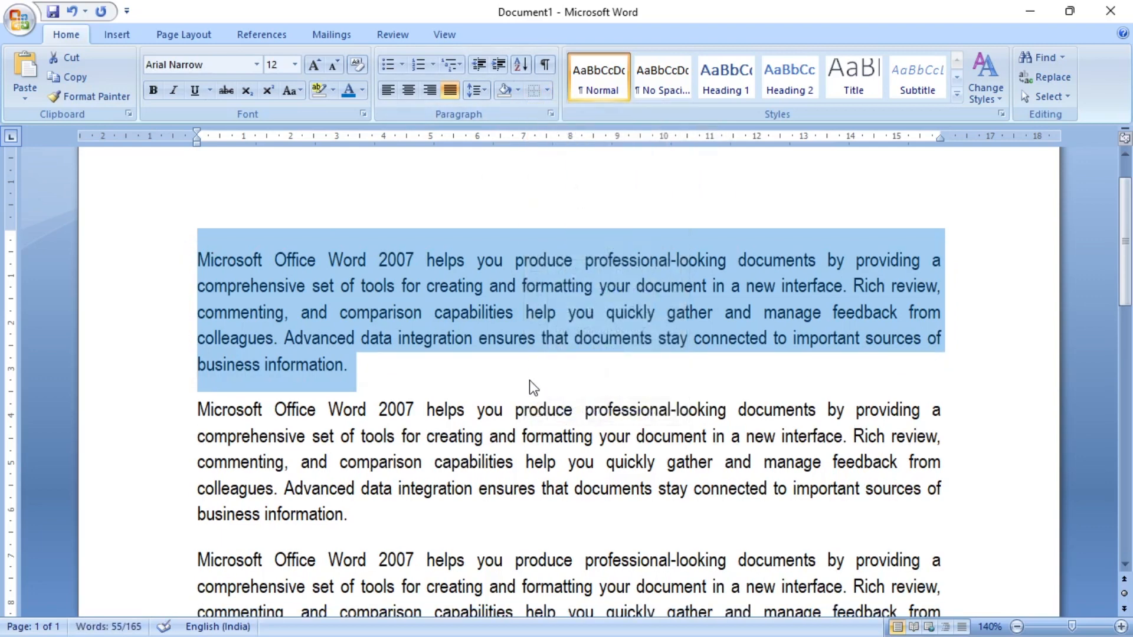
click(529, 382)
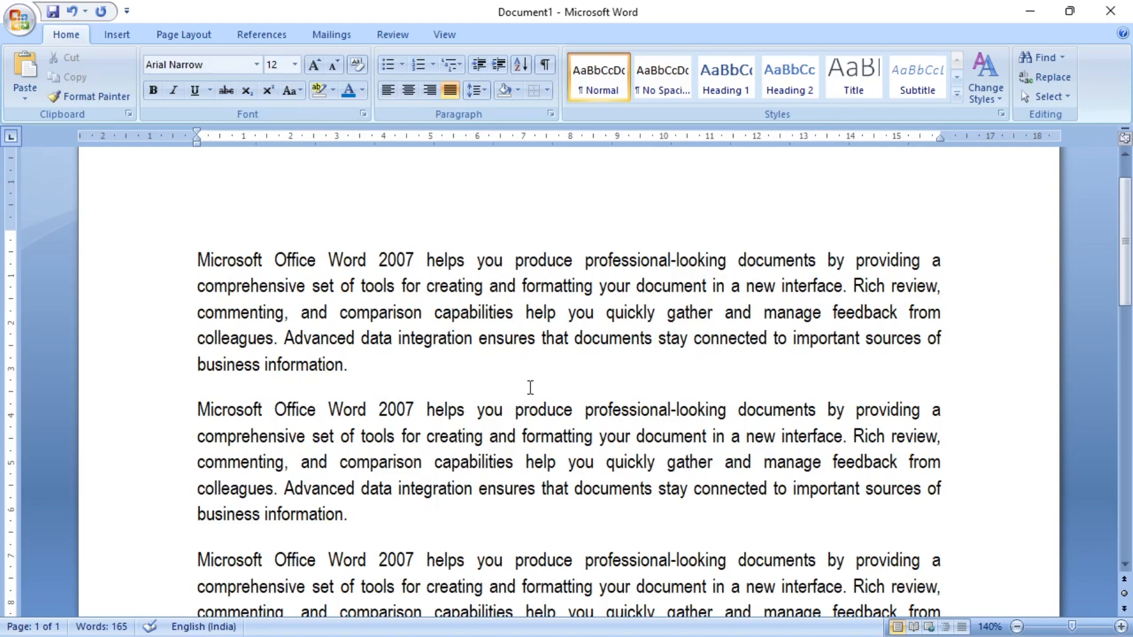
- Select all the text in the document and delete it to leave a blank page
scroll(470, 372, down, 1)
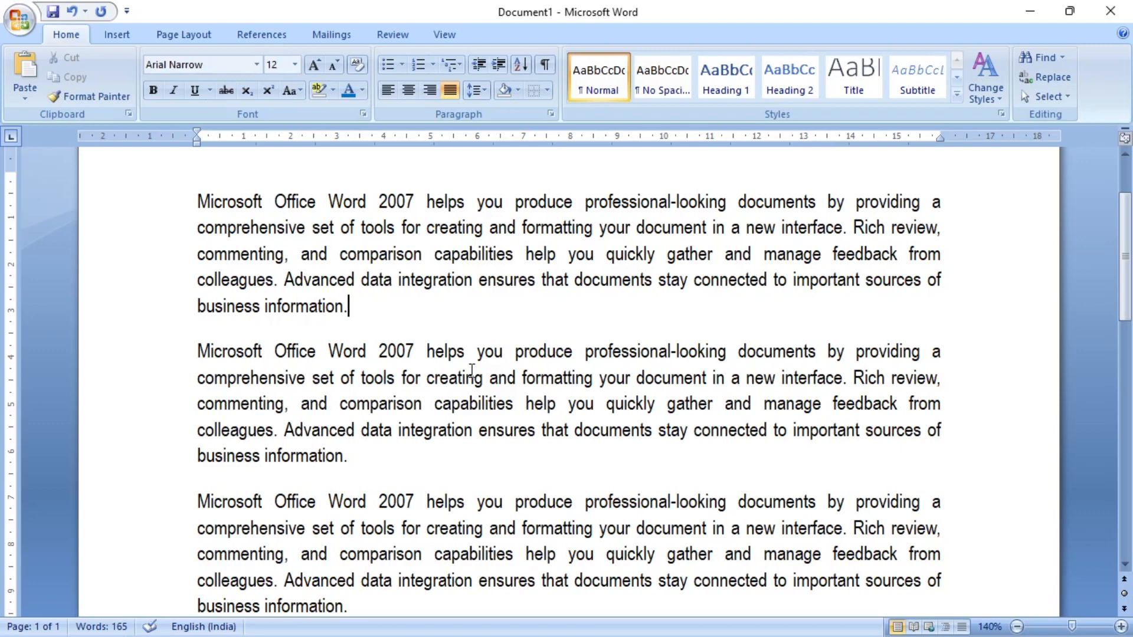
key(ctrl+a)
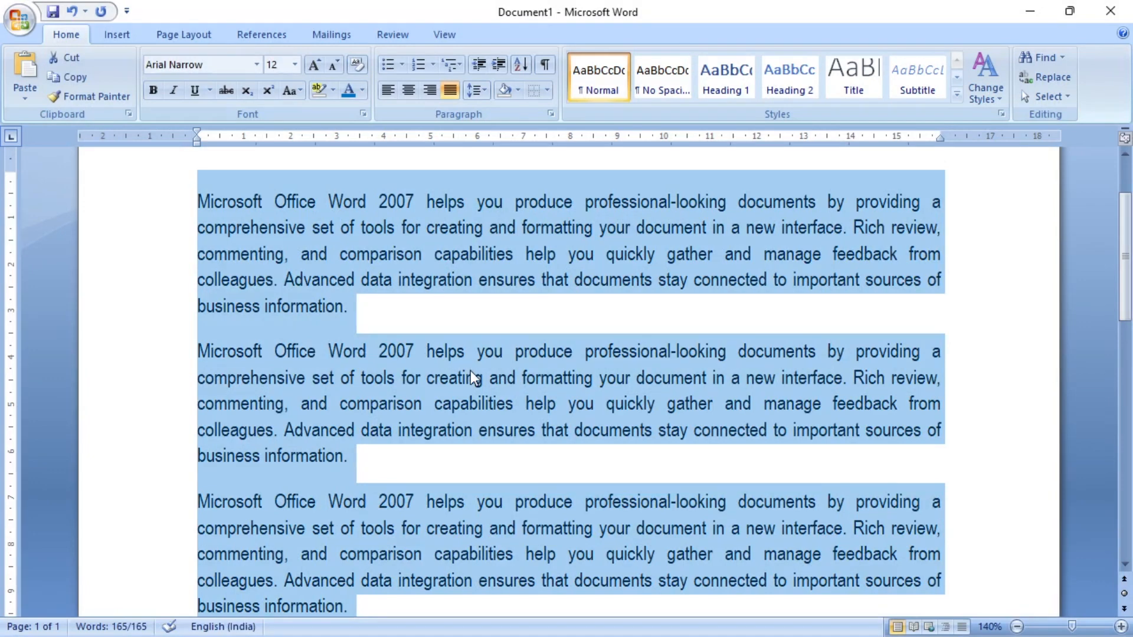
key(Delete)
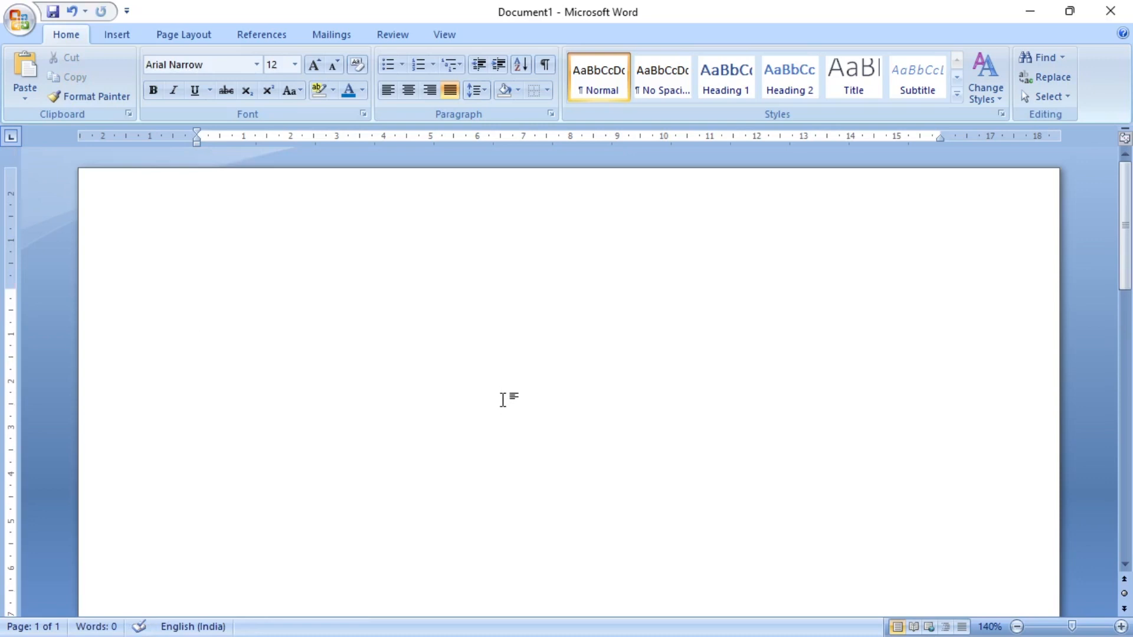
- Open the bullet library to choose a bullet style on the blank page
click(403, 67)
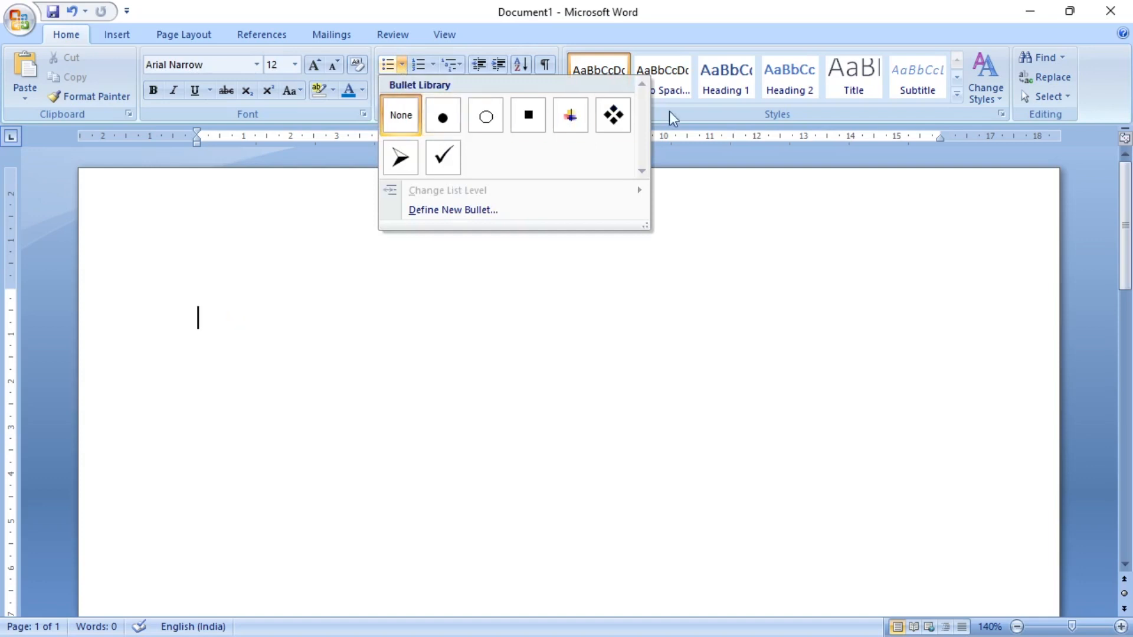
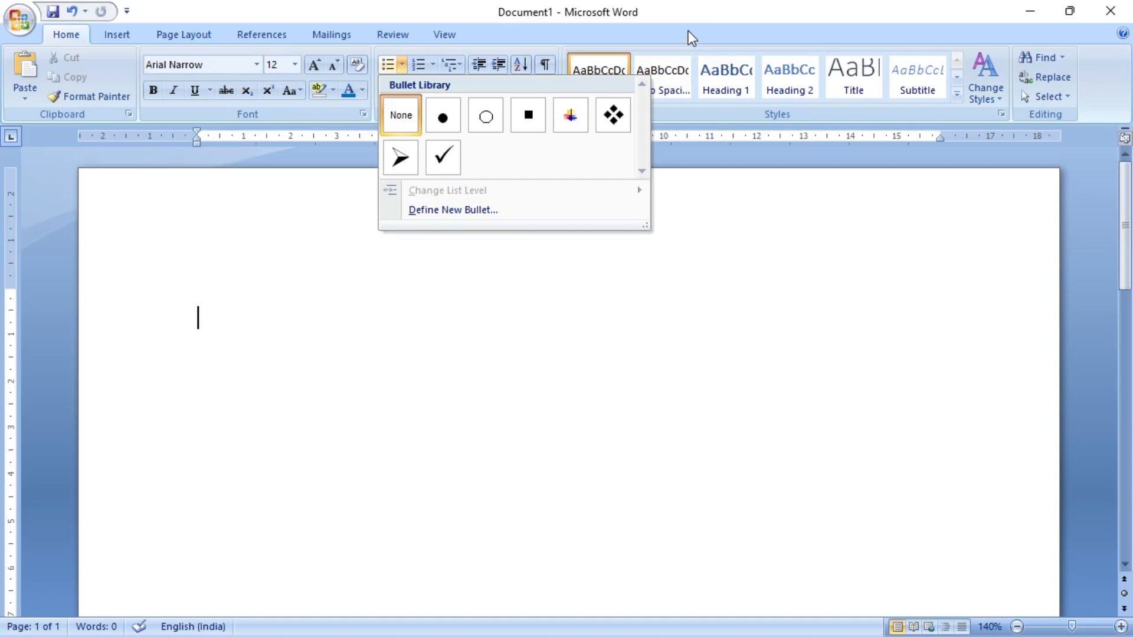
- Start a bulleted list on the blank page using the four-diamond bullet style
click(688, 31)
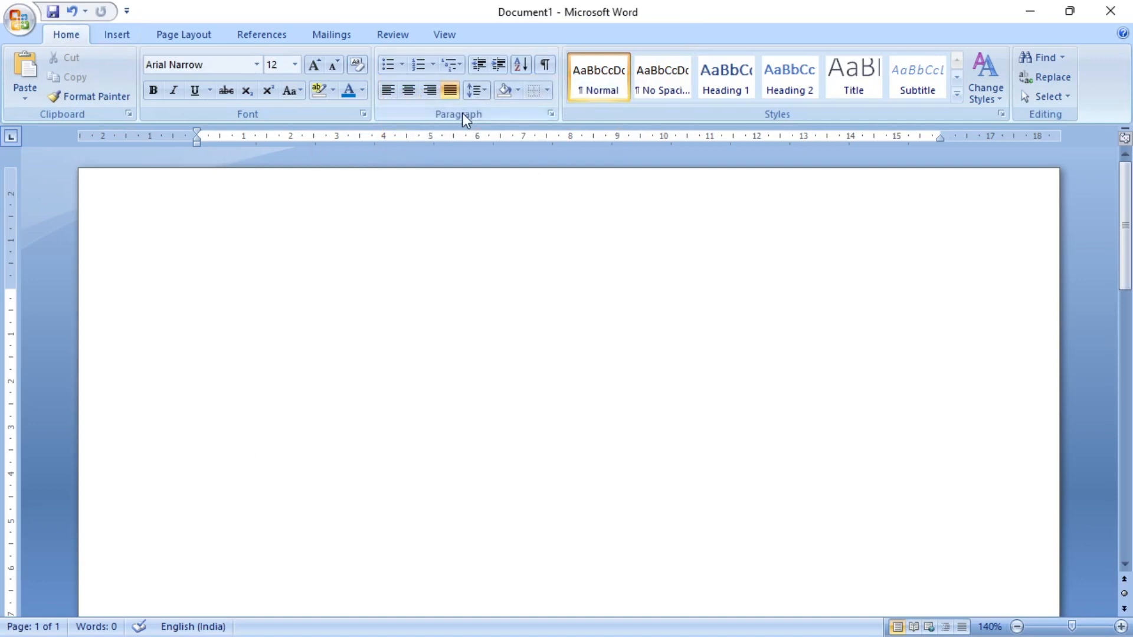
click(401, 66)
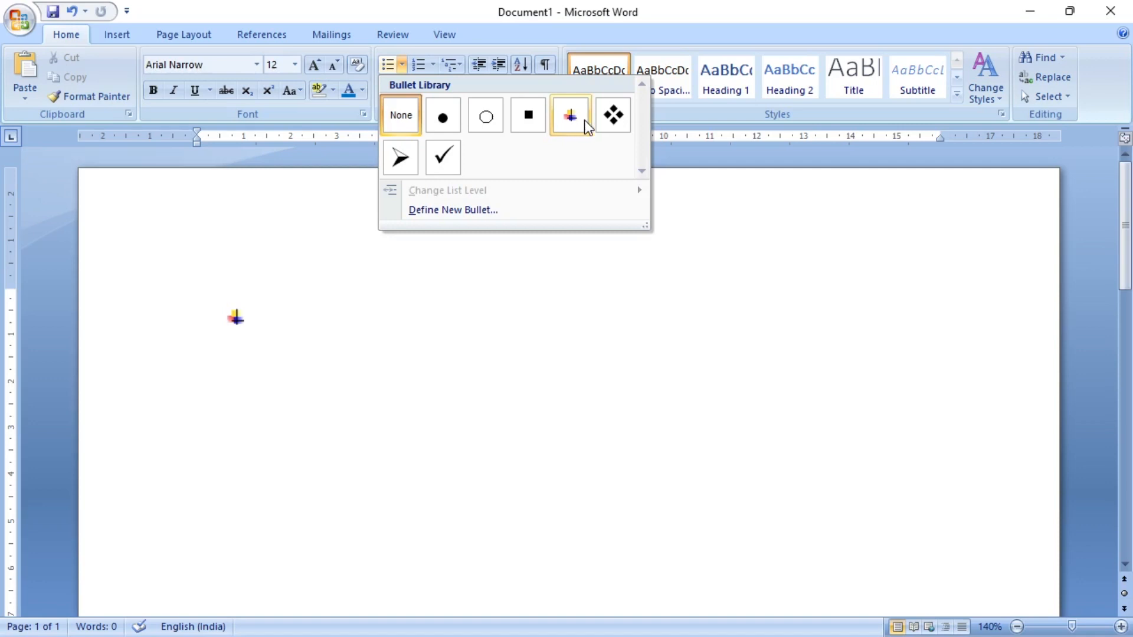
click(614, 116)
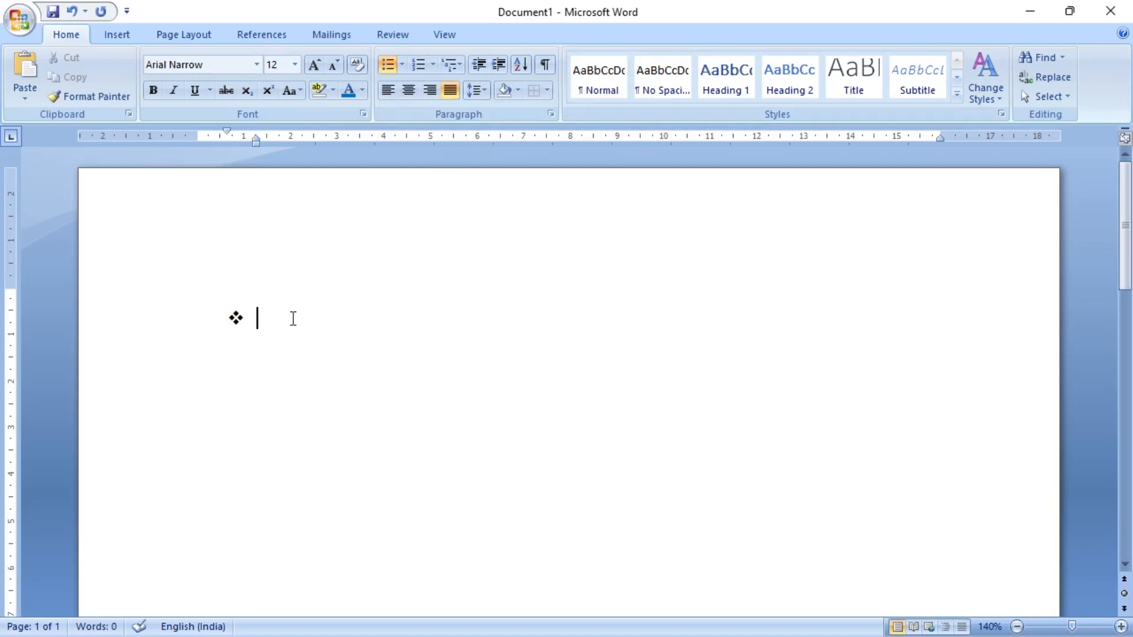
- Enter Computer, Monitor, CPU and Mouse as separate bulleted items and end the list with a plain paragraph
text(Computer)
key(Return)
text(Monitor)
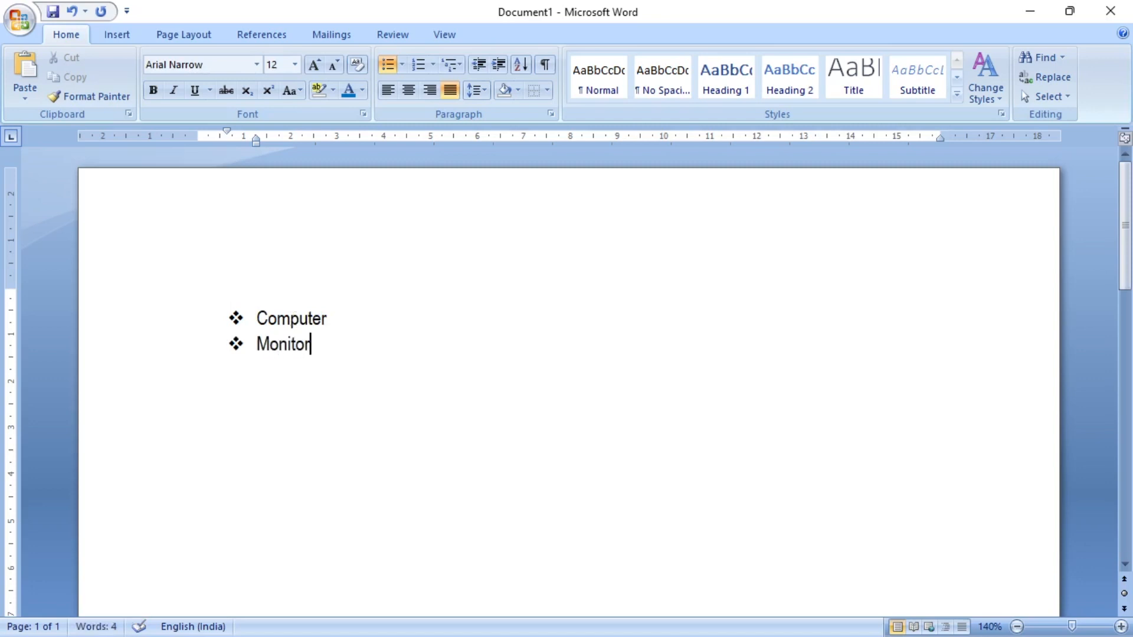
key(Return)
text(CPU)
key(Return)
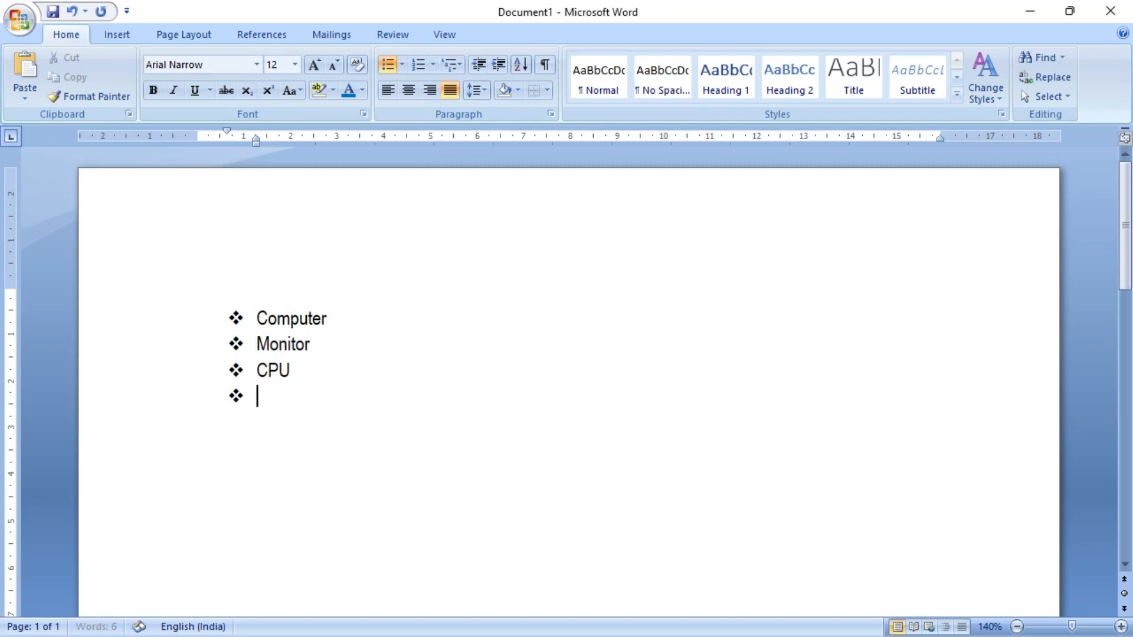
text(Mouse)
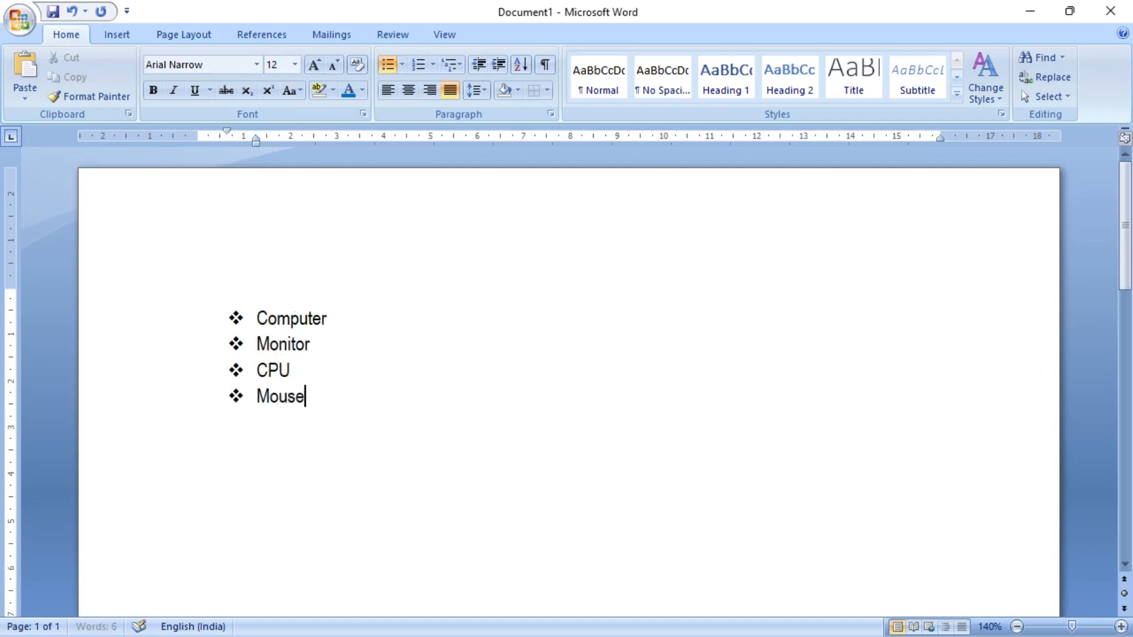
key(Return)
key(Return)
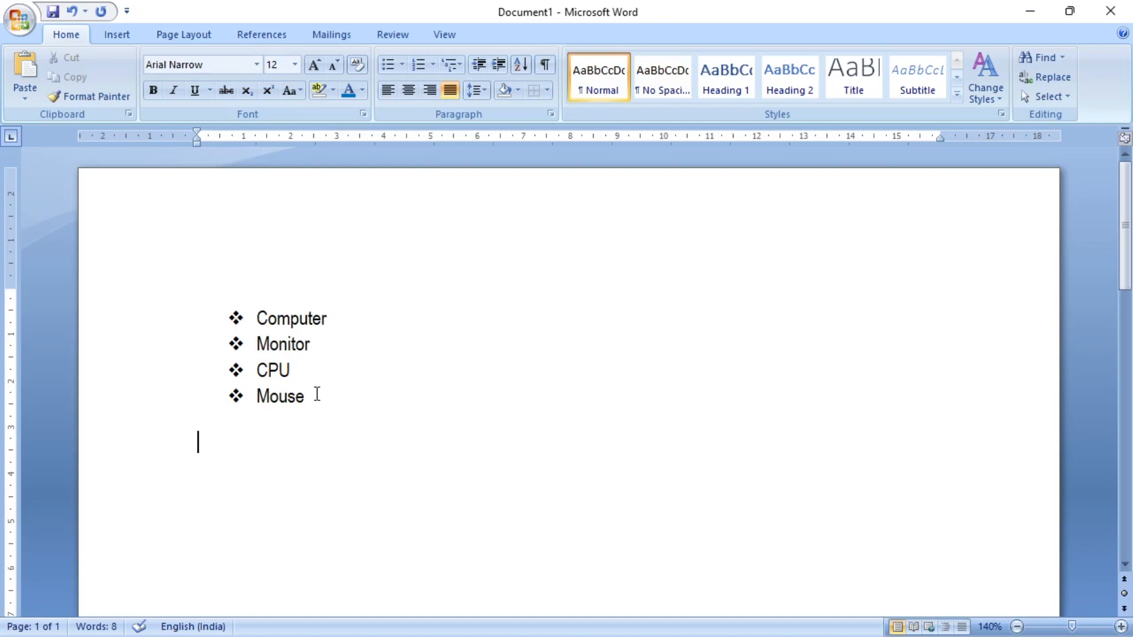
- Change the bullets of all four list items to the multicoloured picture bullet and deselect the text
drag(306, 396, 268, 326)
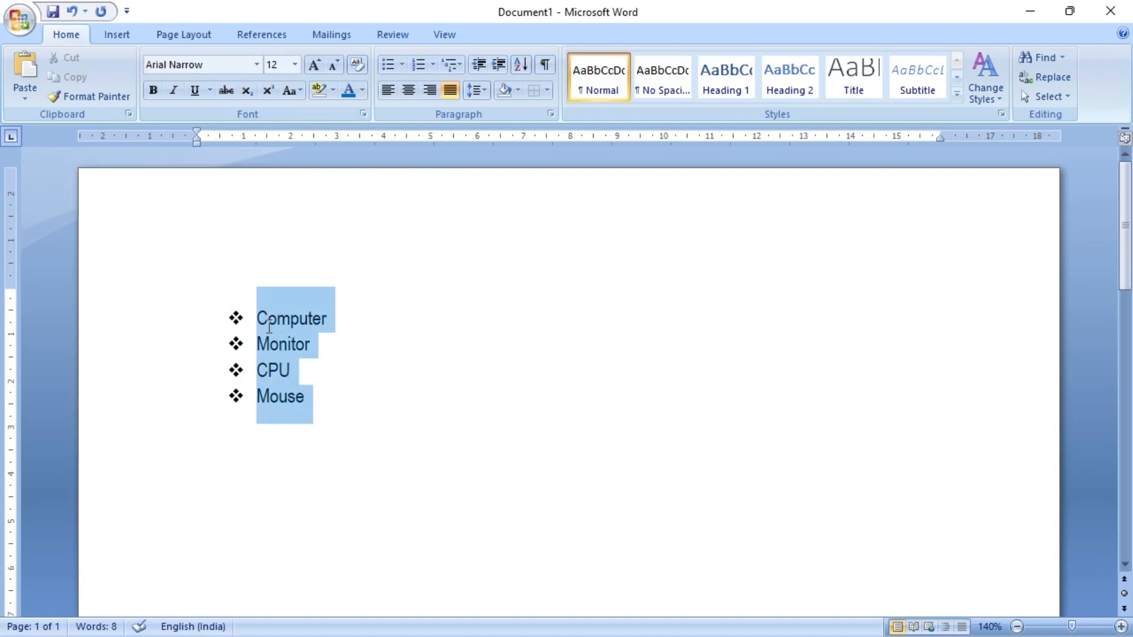
click(402, 65)
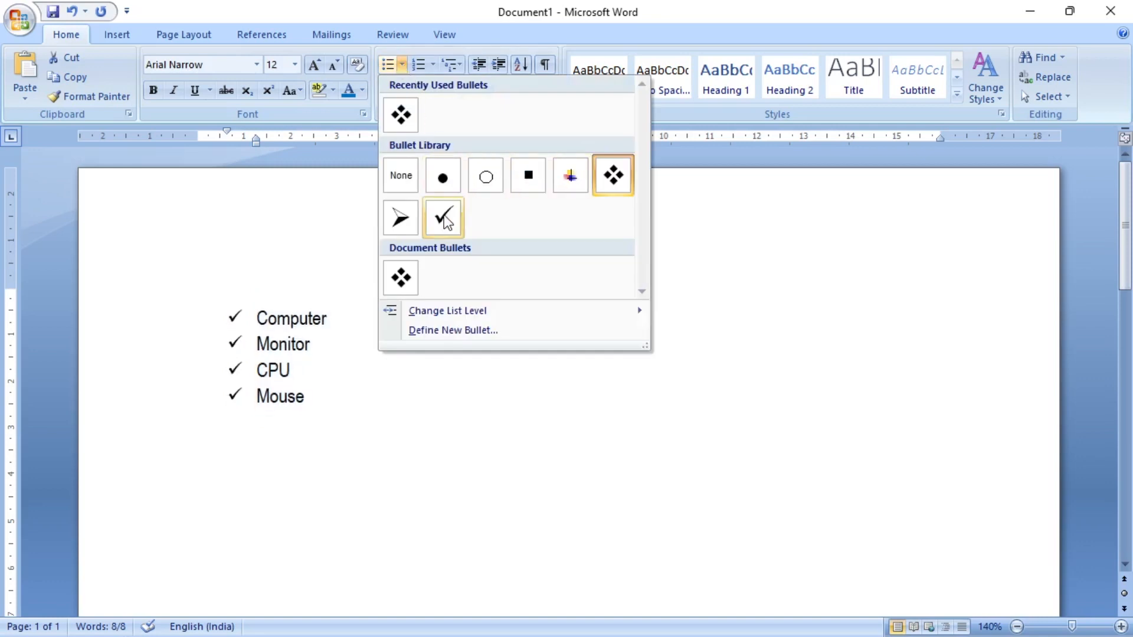
click(581, 177)
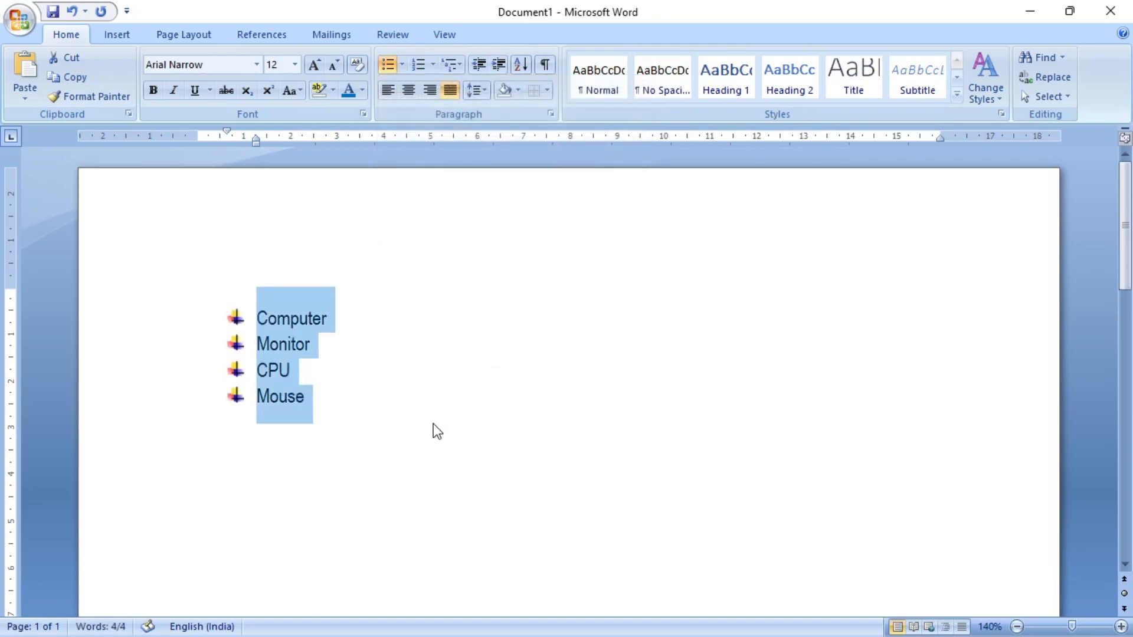
click(413, 481)
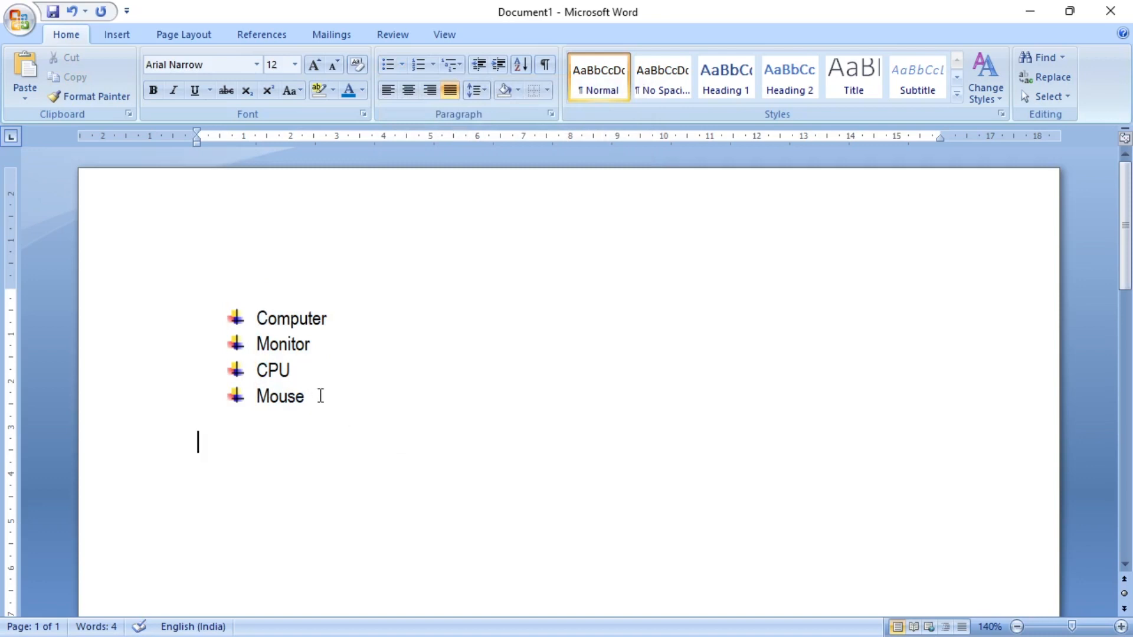
- Delete the whole bulleted list and start a numbered list in the 1. 2. 3. format
key(ctrl+a)
key(Delete)
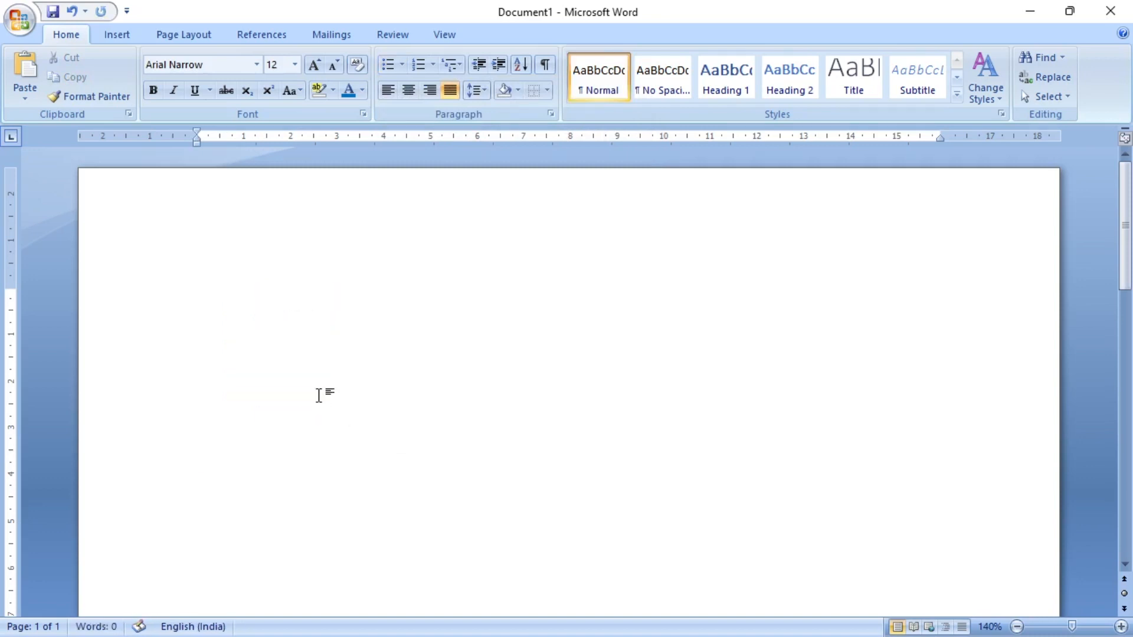
click(432, 60)
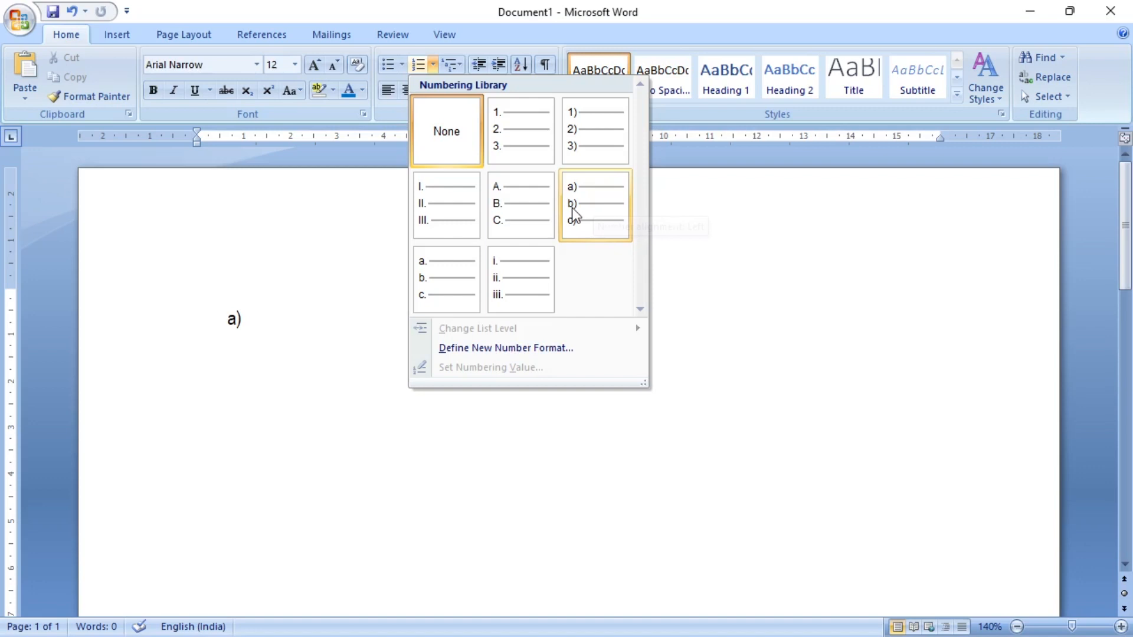
click(532, 139)
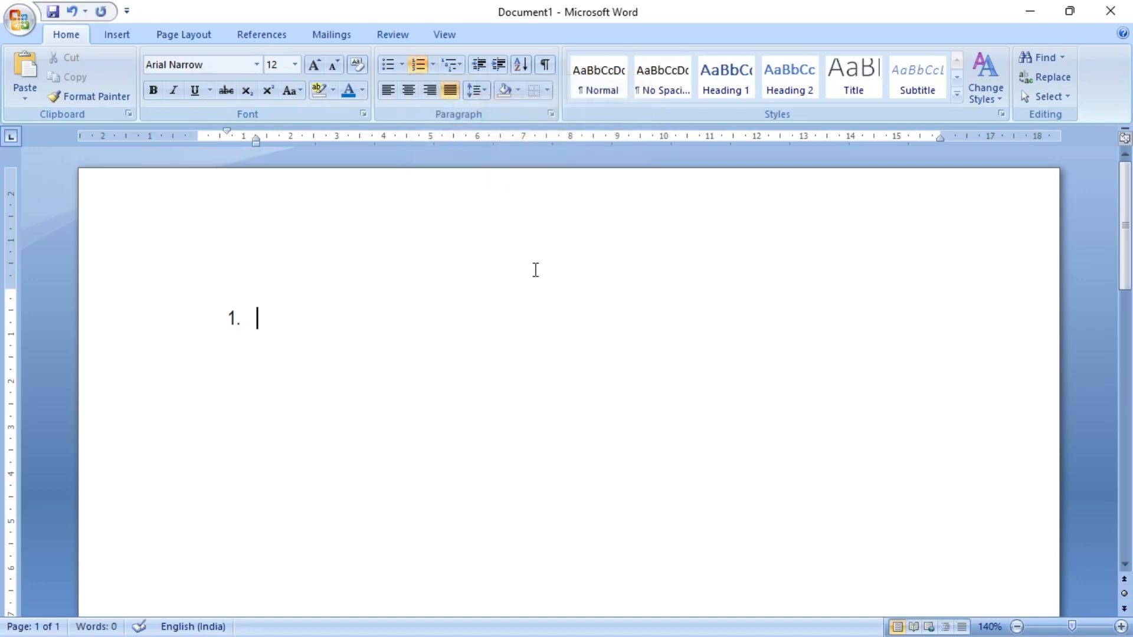
- Enter Computer, Monitor and CPU as separate numbered items and end the list with a plain paragraph
text(Computer)
key(Return)
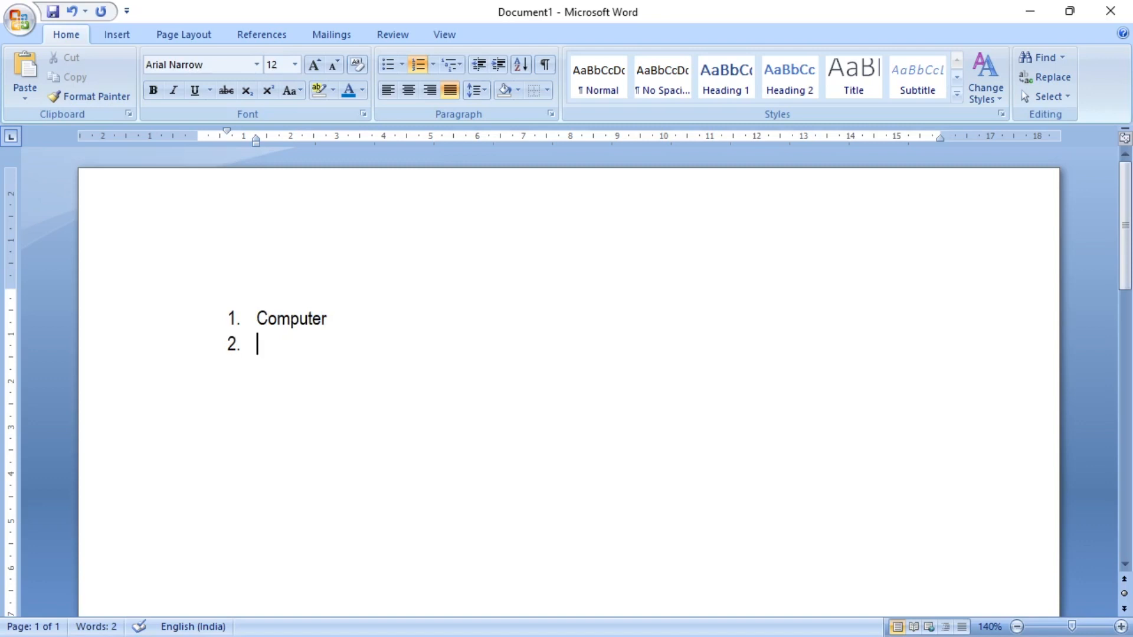
text(Monitor)
key(Return)
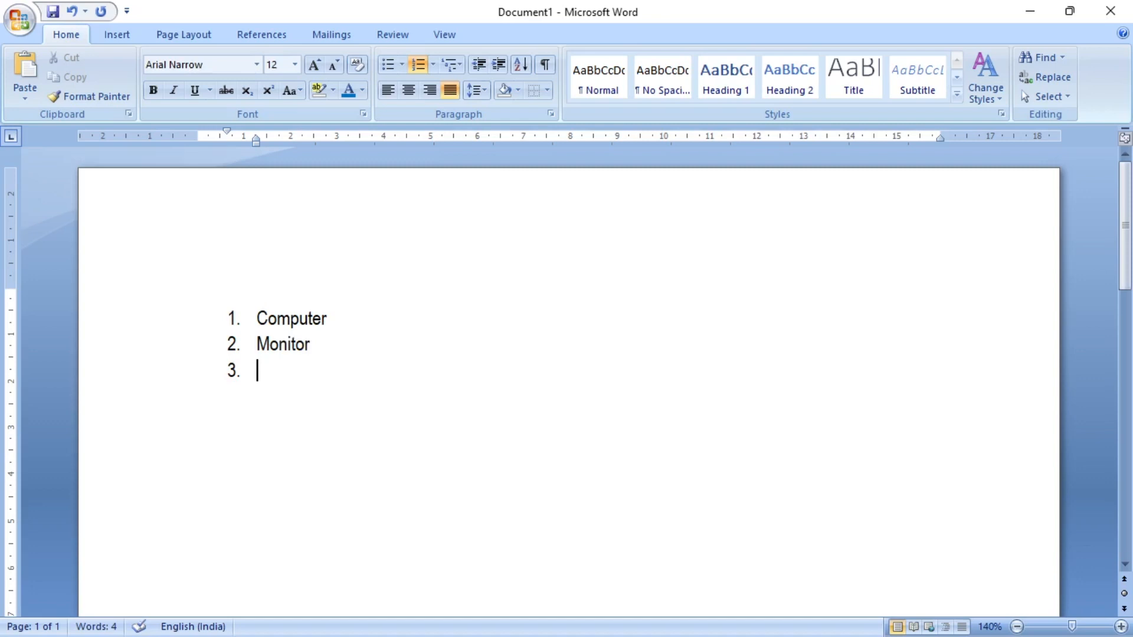
text(CPU)
key(Return)
key(Return)
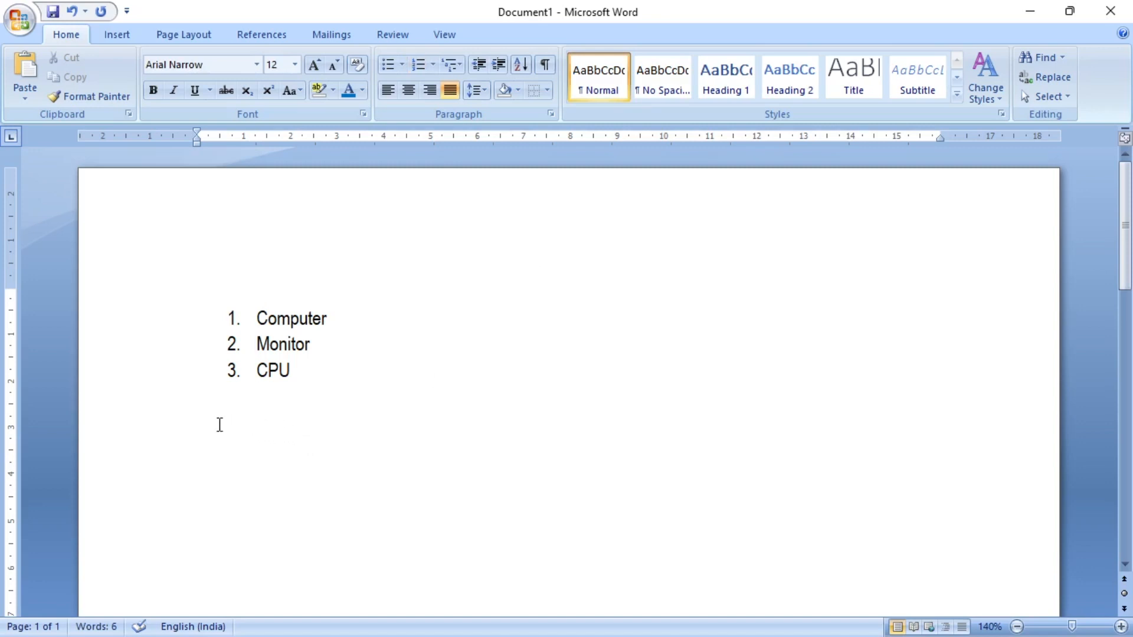
- Delete the numbered list and start a multilevel list in the 1) a) i) style on the blank page
key(BackSpace)
key(BackSpace)
key(BackSpace)
key(BackSpace)
key(BackSpace)
key(BackSpace)
key(BackSpace)
key(BackSpace)
key(BackSpace)
key(BackSpace)
key(BackSpace)
key(BackSpace)
key(BackSpace)
key(BackSpace)
key(BackSpace)
key(BackSpace)
key(BackSpace)
key(BackSpace)
key(BackSpace)
key(BackSpace)
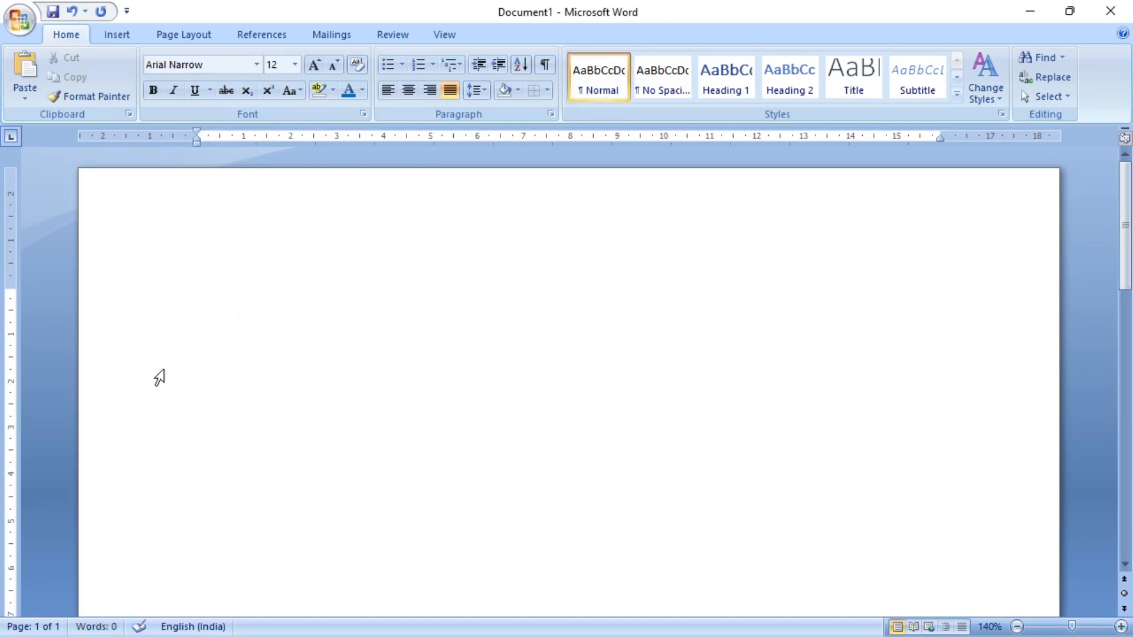
click(459, 70)
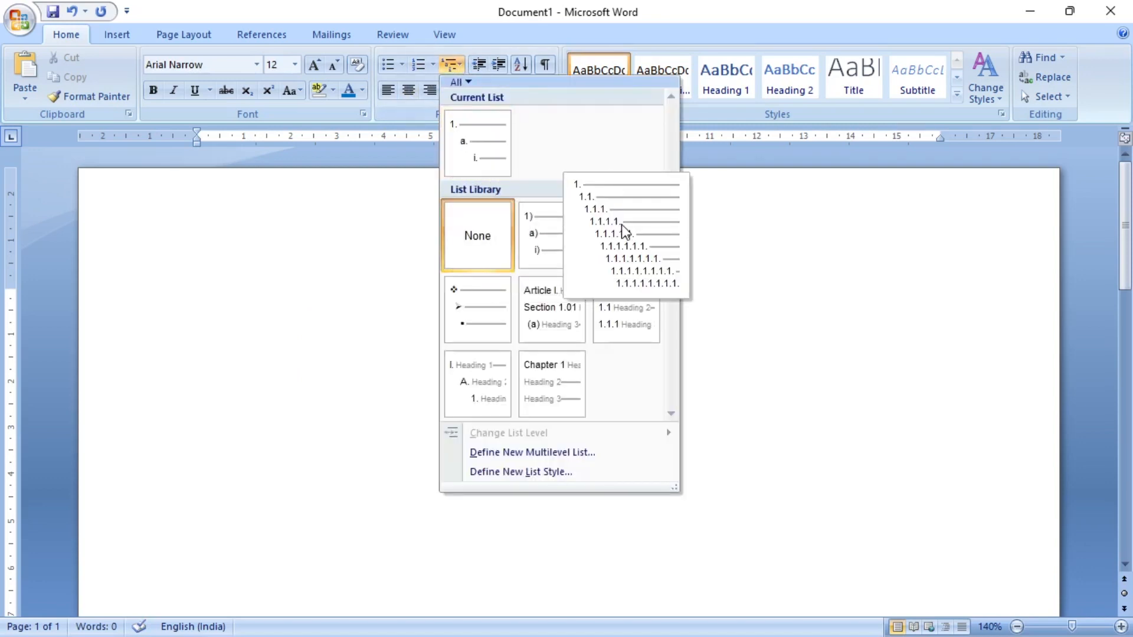
click(545, 232)
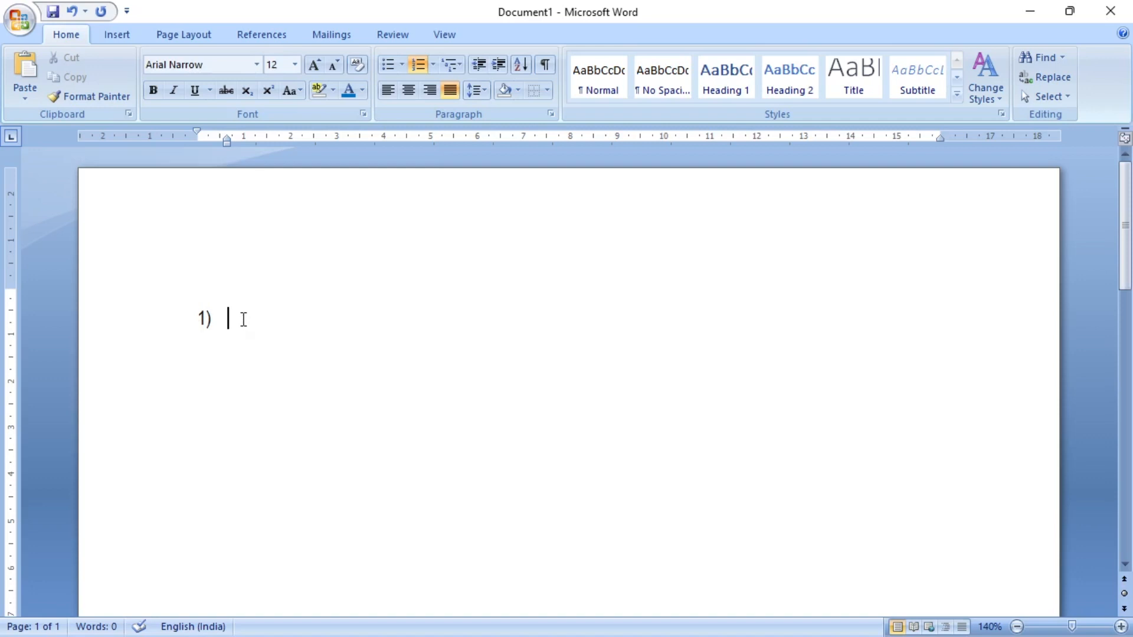
- Enter World as the first-level item and Asia as a second-level item beneath it
text(World)
key(Return)
key(Tab)
text(Asia)
key(Return)
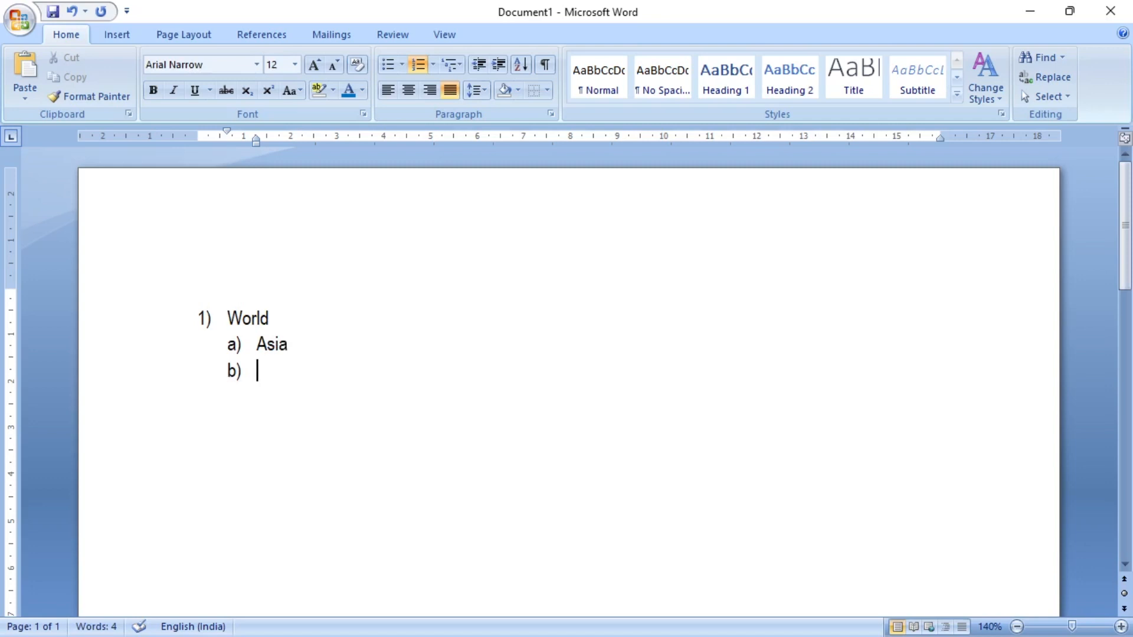
- Add Africa as the second item under World and end the multilevel list with a plain paragraph
text(Africa)
key(Return)
key(shift+Tab)
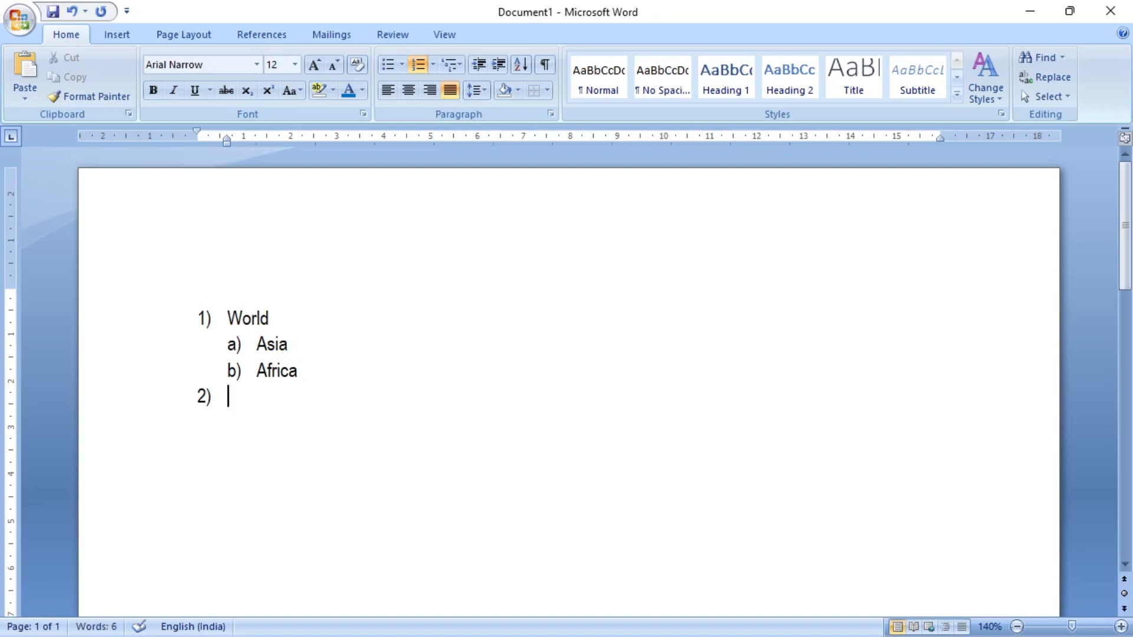
key(Return)
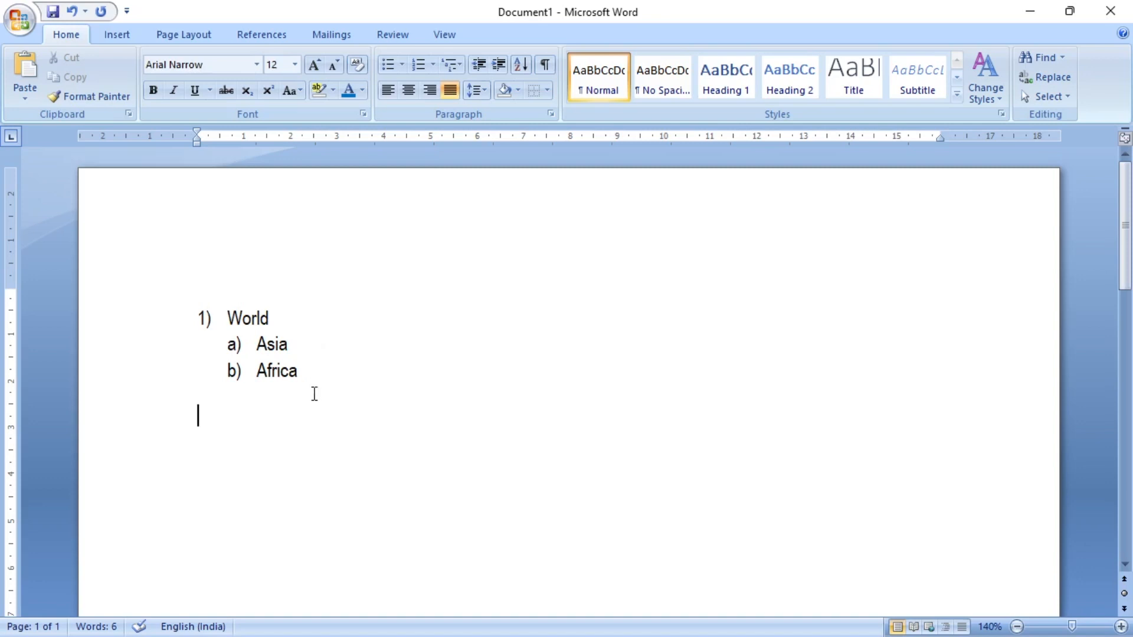
- Insert India, Nepal and Bhutan as third-level items under Asia
click(307, 344)
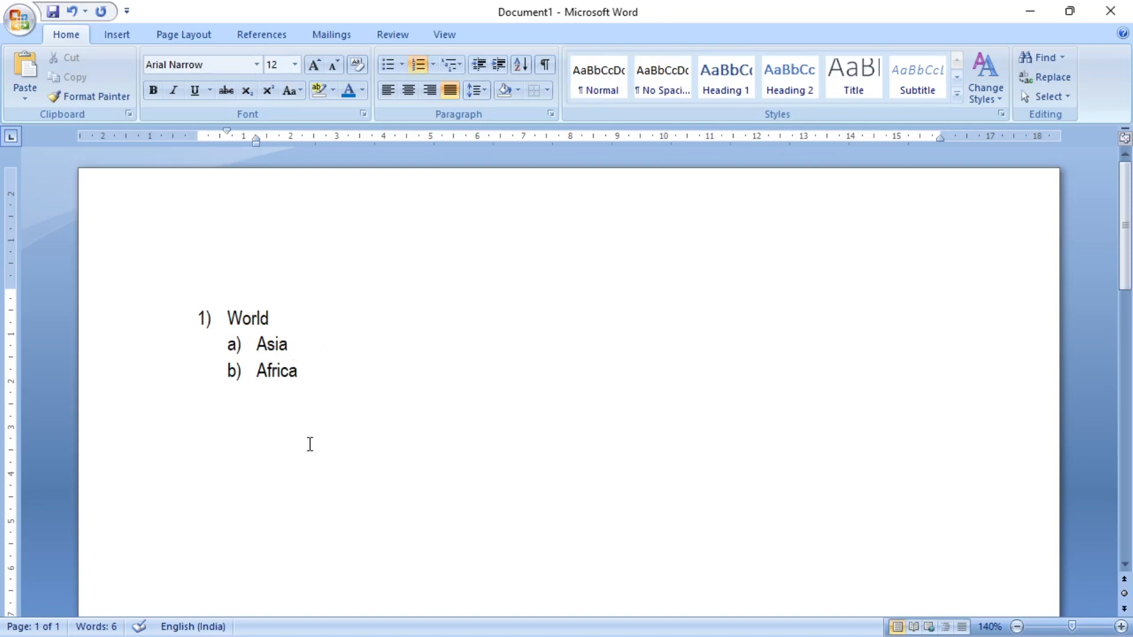
key(Return)
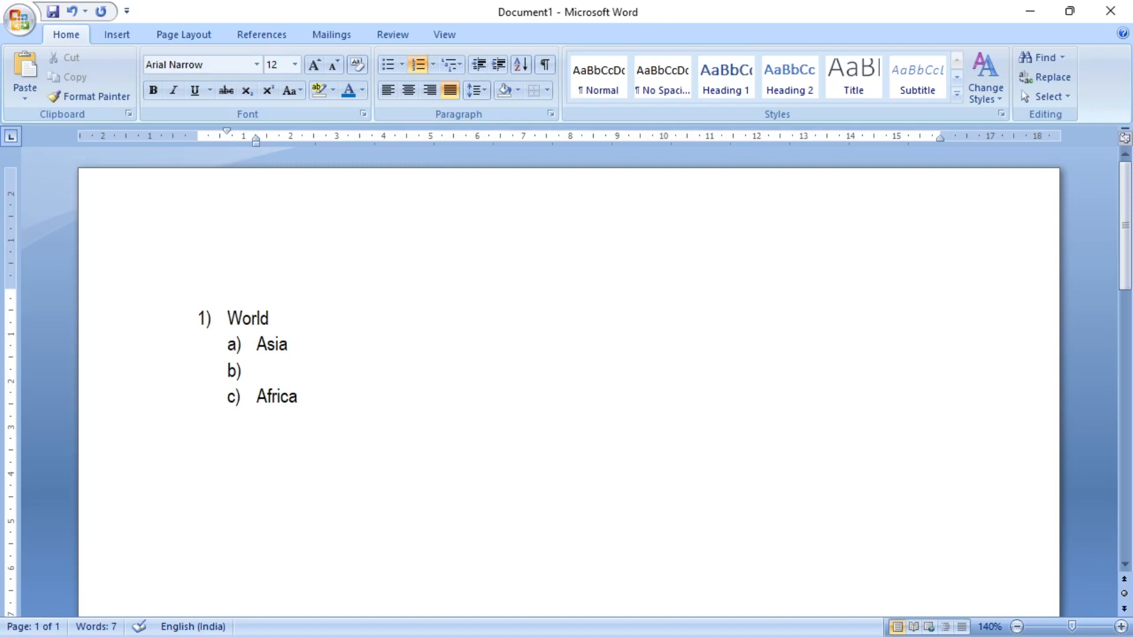
key(Tab)
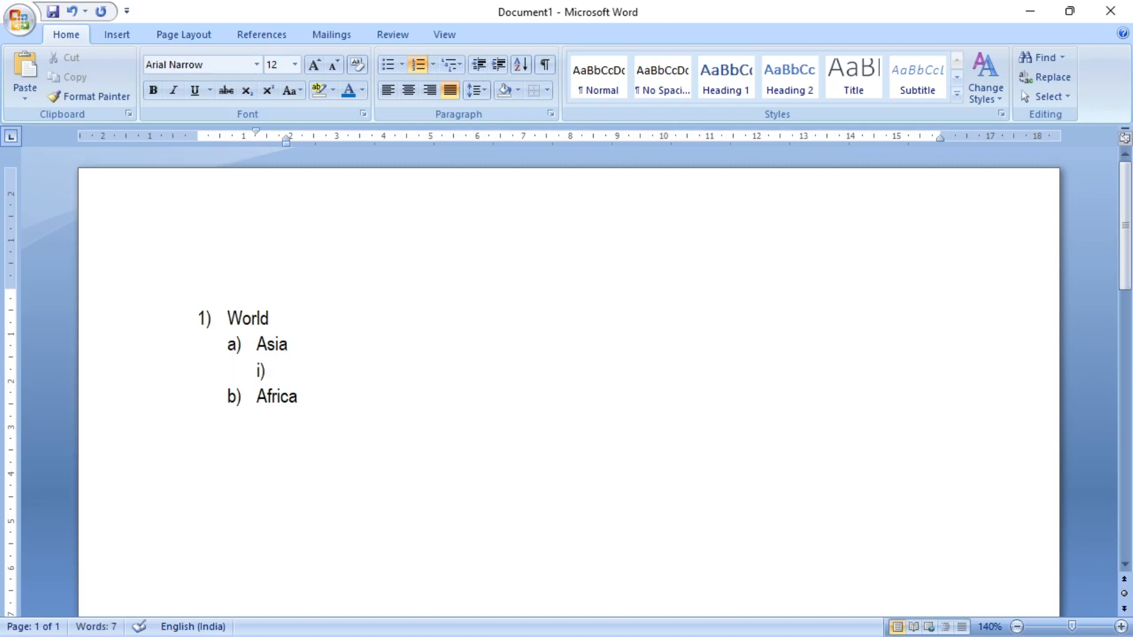
text(India)
key(Return)
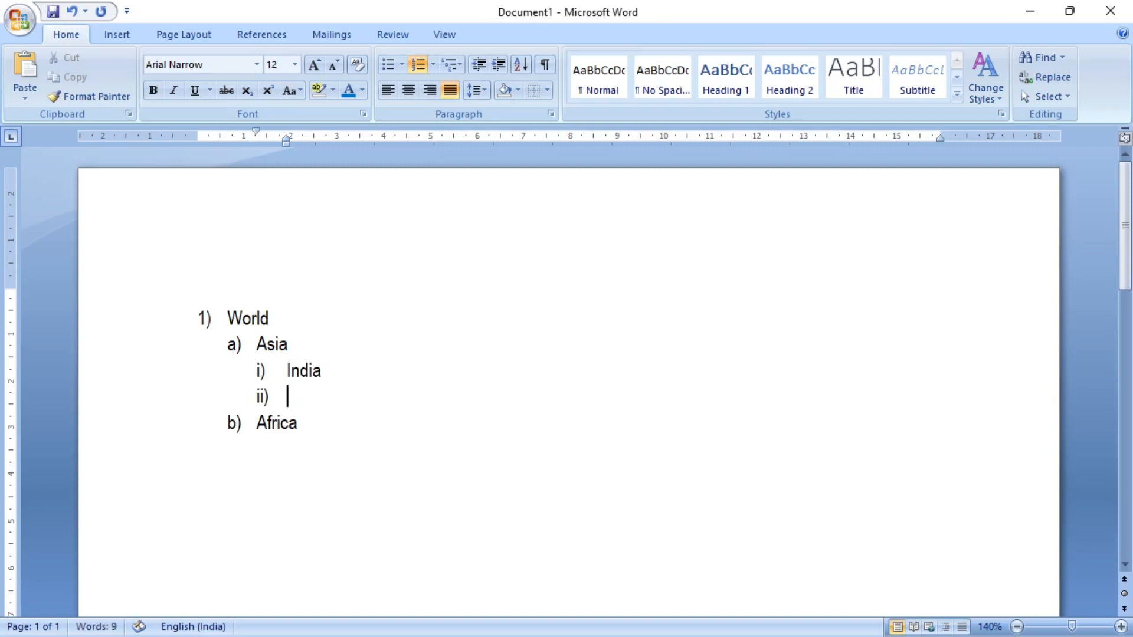
text(Nepal)
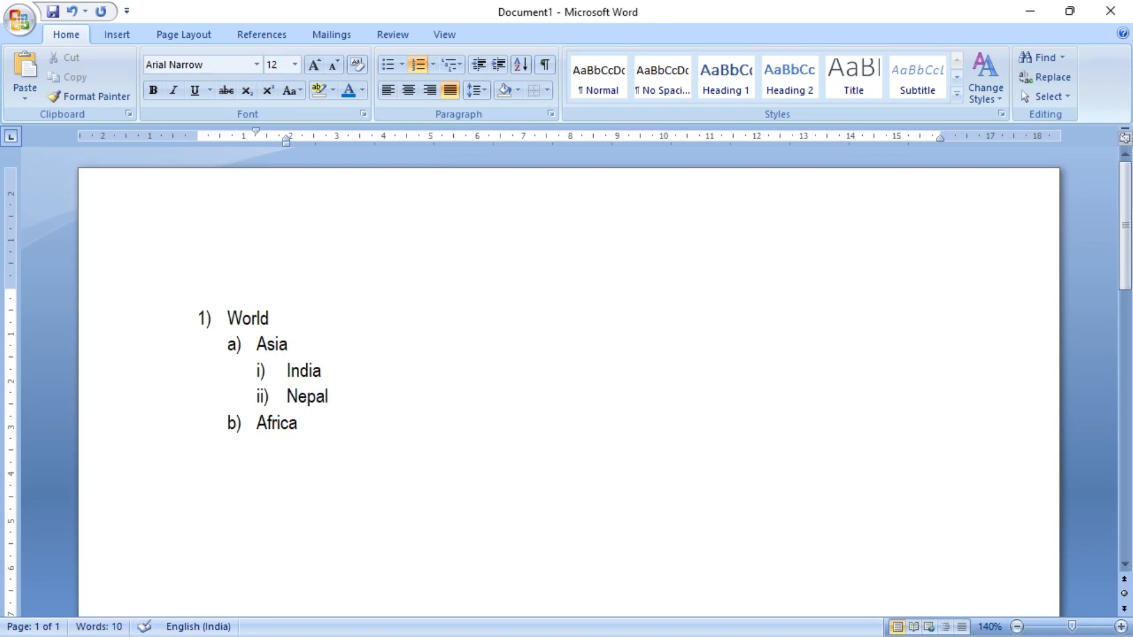
key(Return)
text(Bhutan)
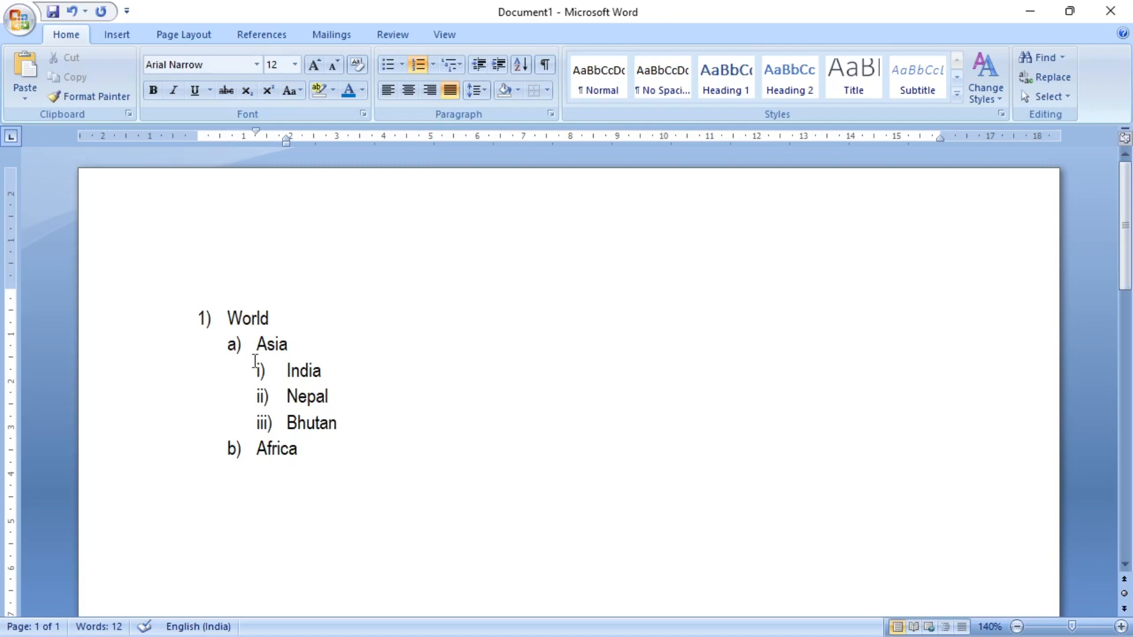
- Insert West Bengal, Bihar and UP as fourth-level items under India
click(334, 371)
key(Return)
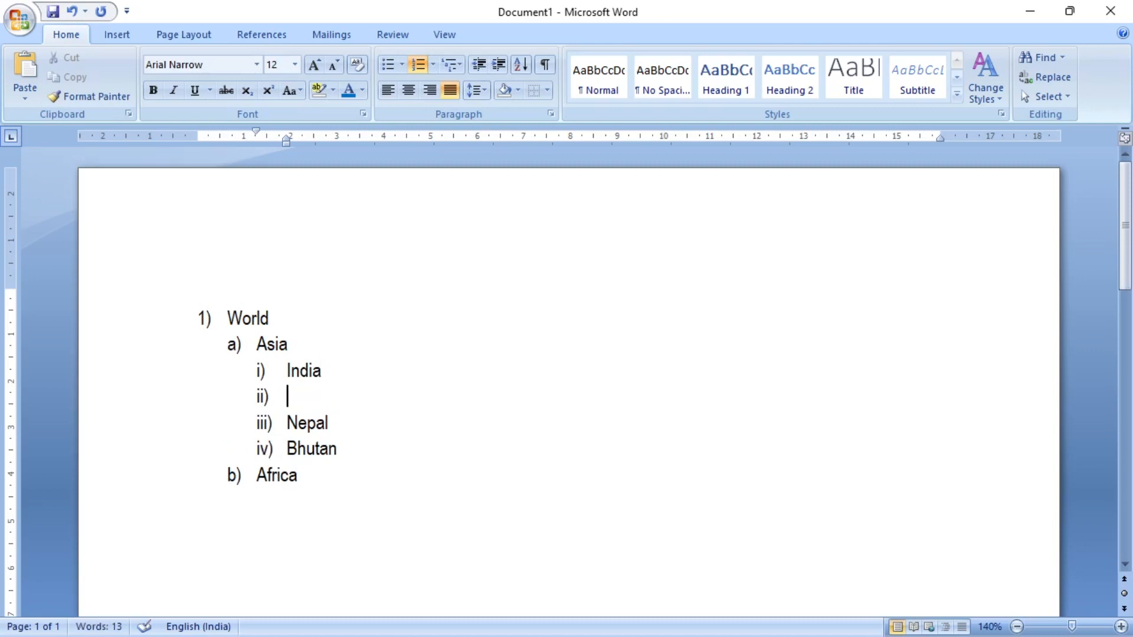
key(Tab)
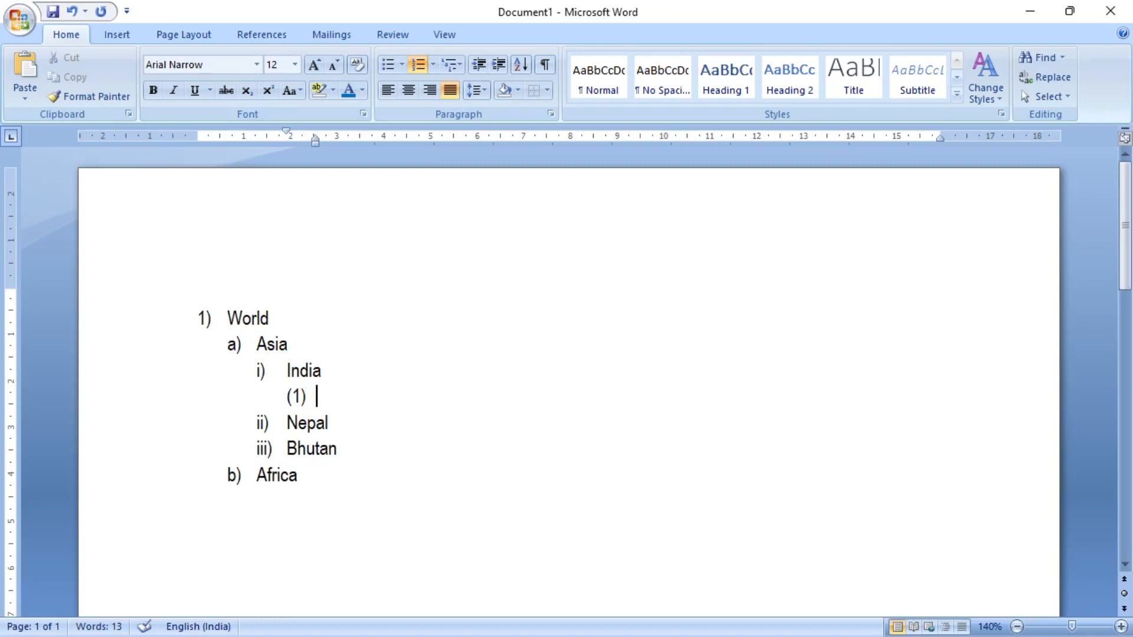
text(West Bengal)
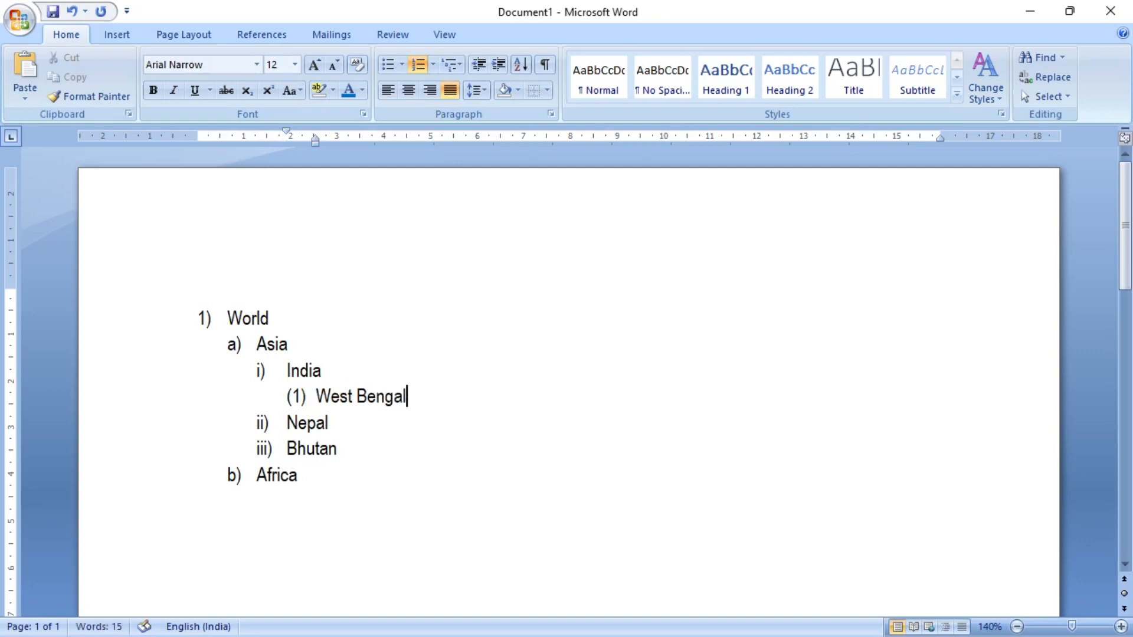
key(Return)
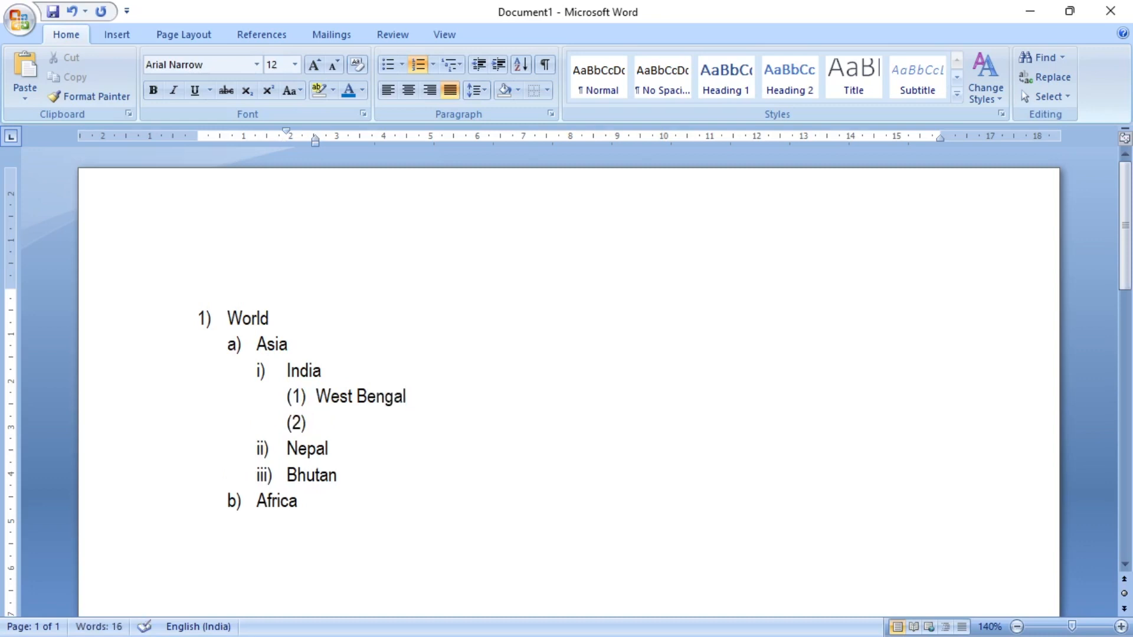
text(Bihar)
key(Return)
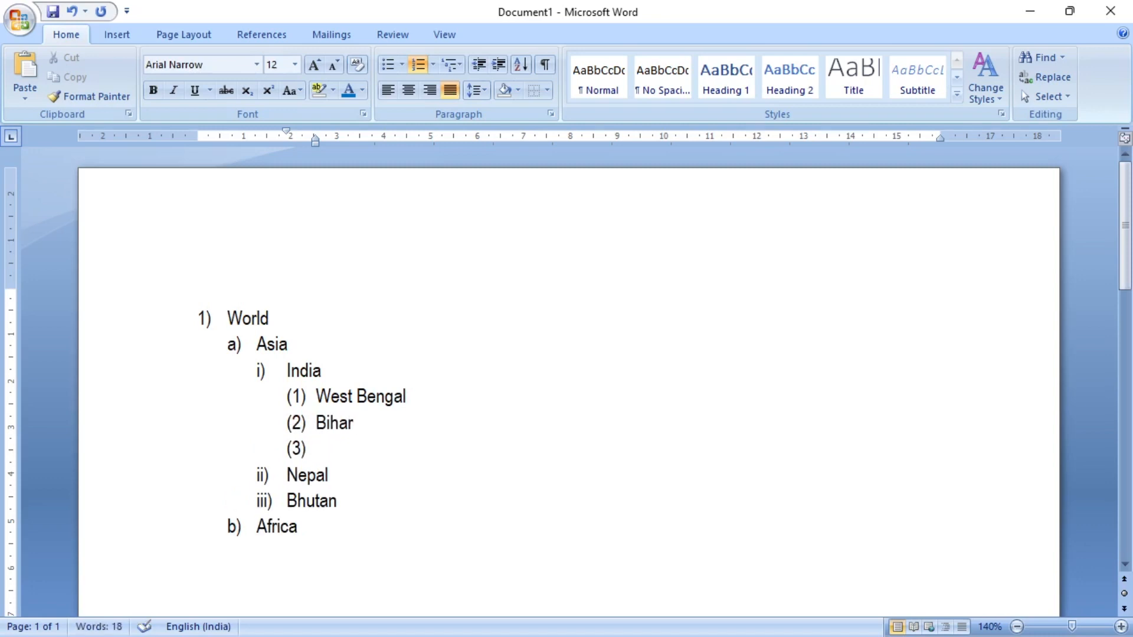
text(UP)
scroll(383, 443, down, 1)
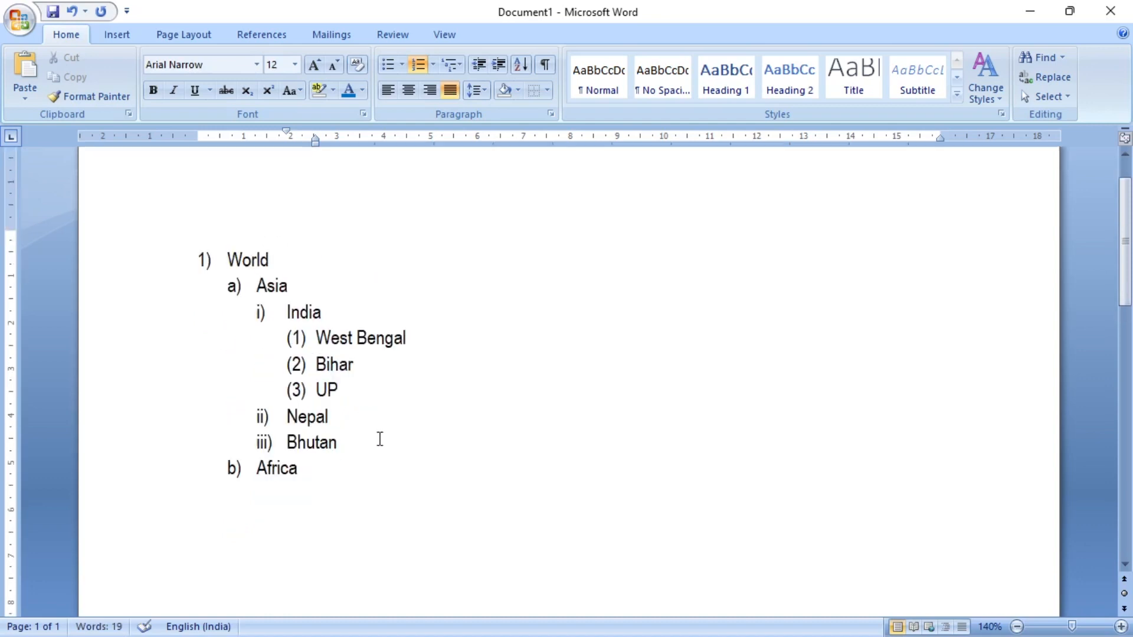
- Delete the entire World multilevel list from the document
scroll(380, 440, up, 1)
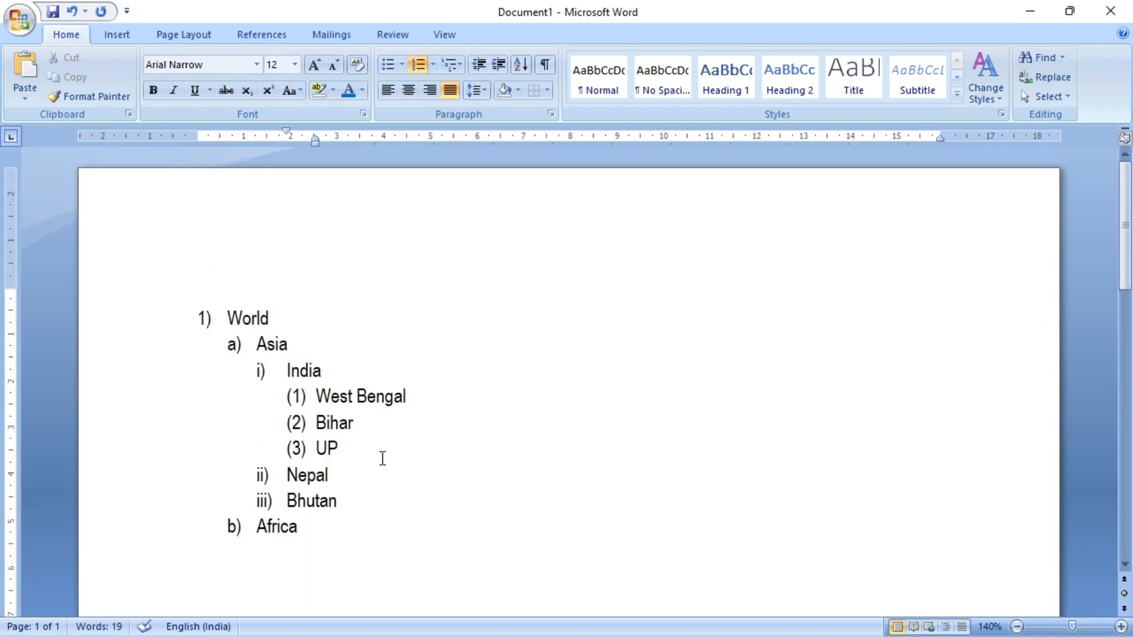
click(364, 544)
key(ctrl+a)
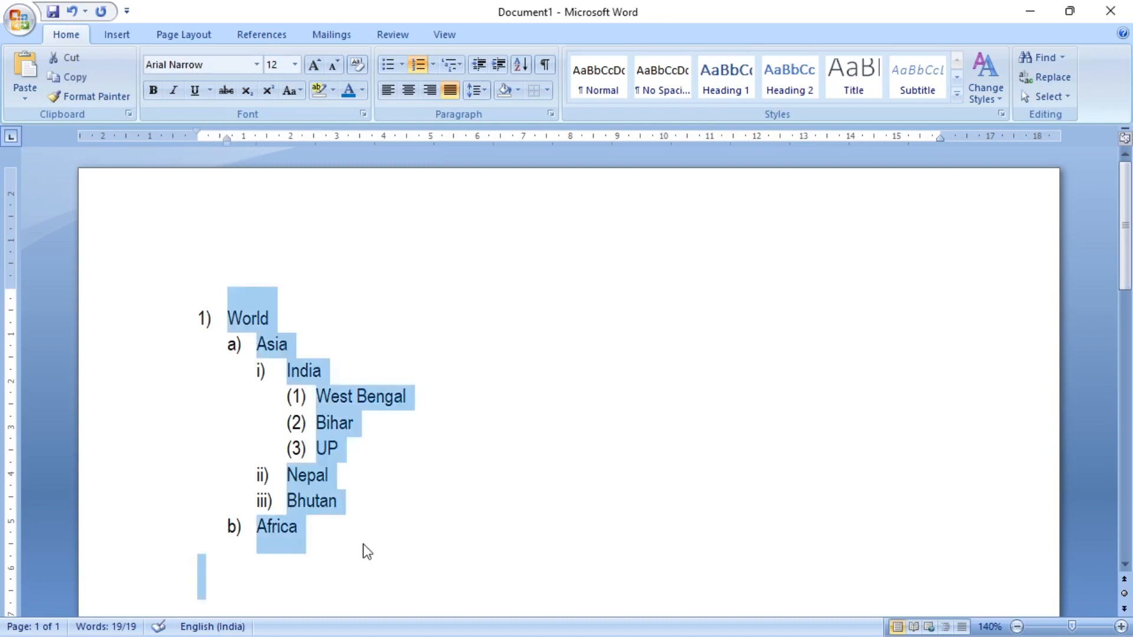
key(Delete)
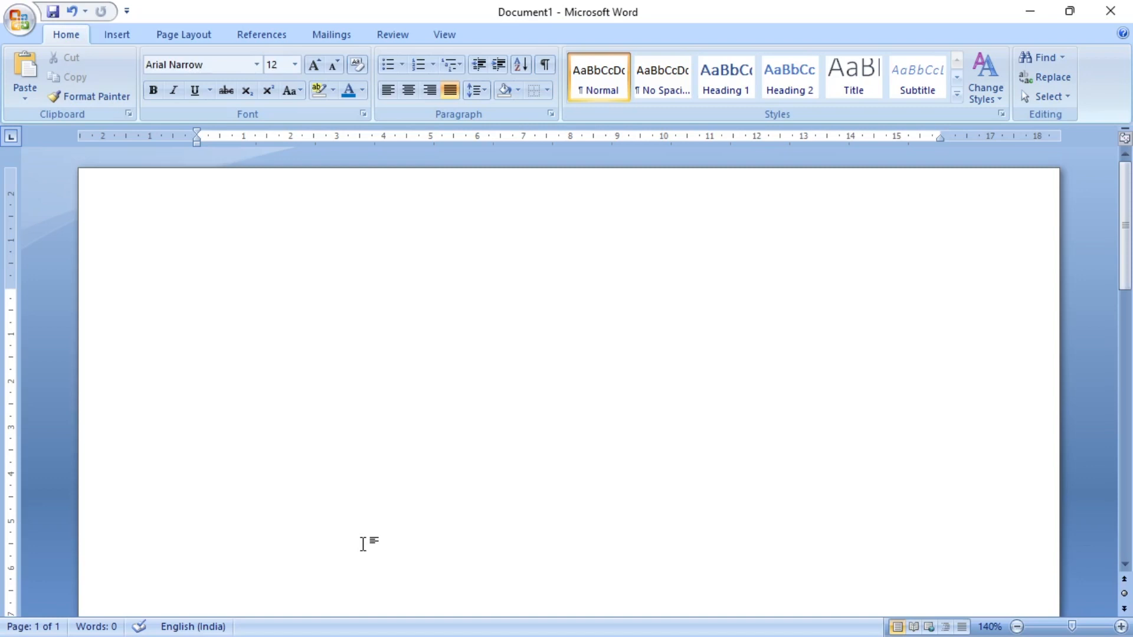
- Enter Computer as the document's only text and increase its paragraph indent by two levels
text(Computer)
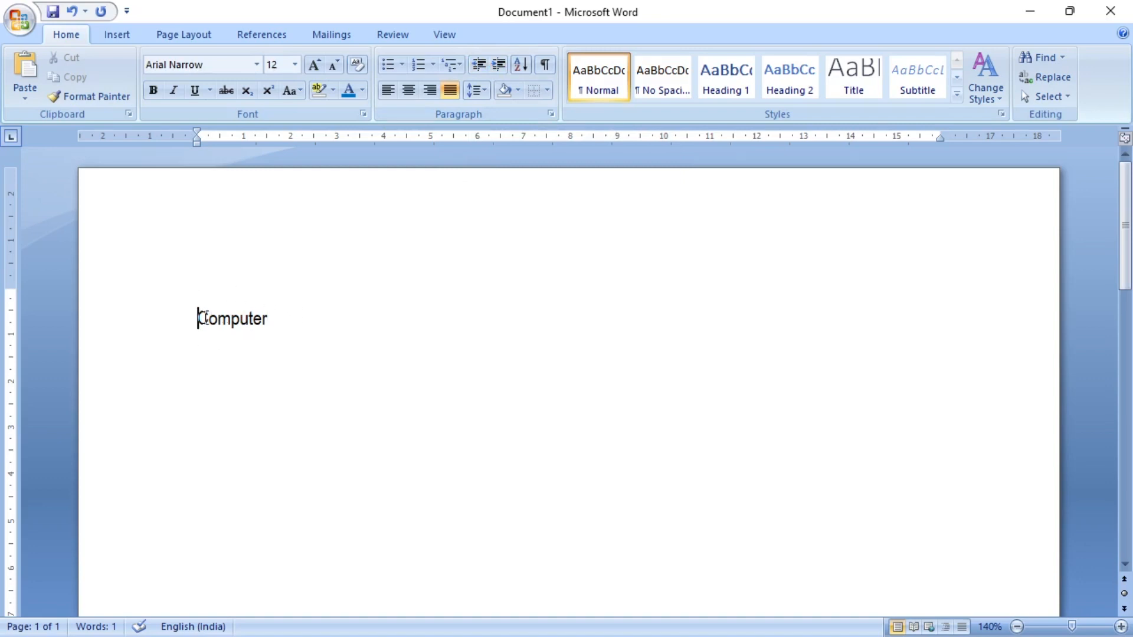
click(498, 66)
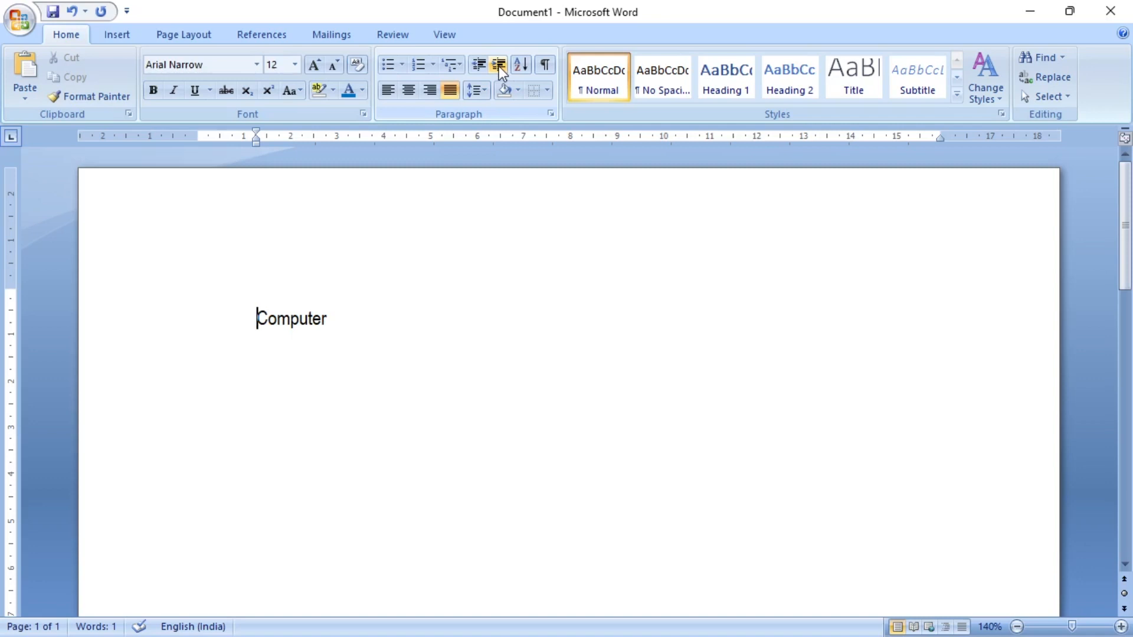
click(498, 66)
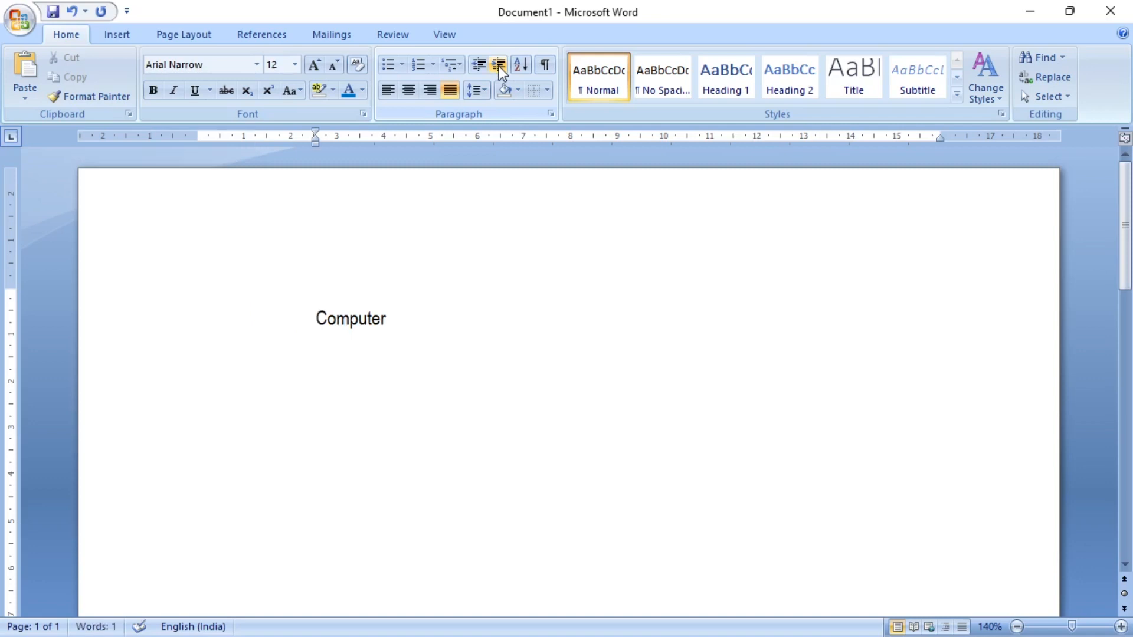
- Add two lines of filler text, dsfdfsdf and dfsdfsdf, as separate paragraphs below Computer
click(408, 319)
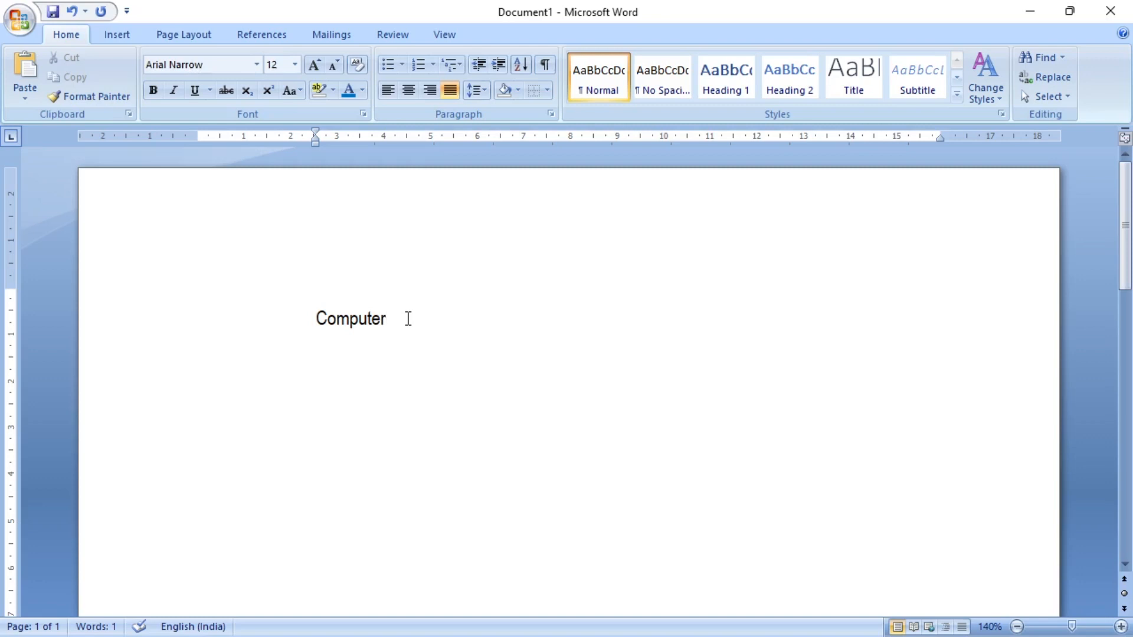
key(Return)
text(dsfdfsdf)
key(Return)
text(dfsdfsdf)
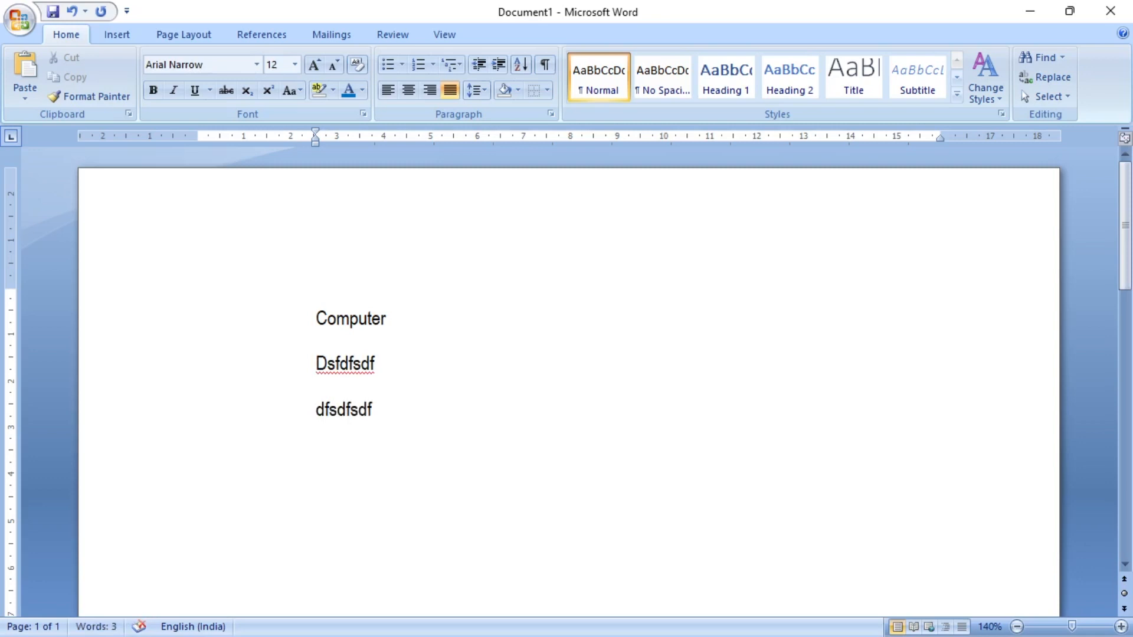
- Delete the two filler paragraphs below Computer and decrease Computer's paragraph indent by two levels
key(ctrl+a)
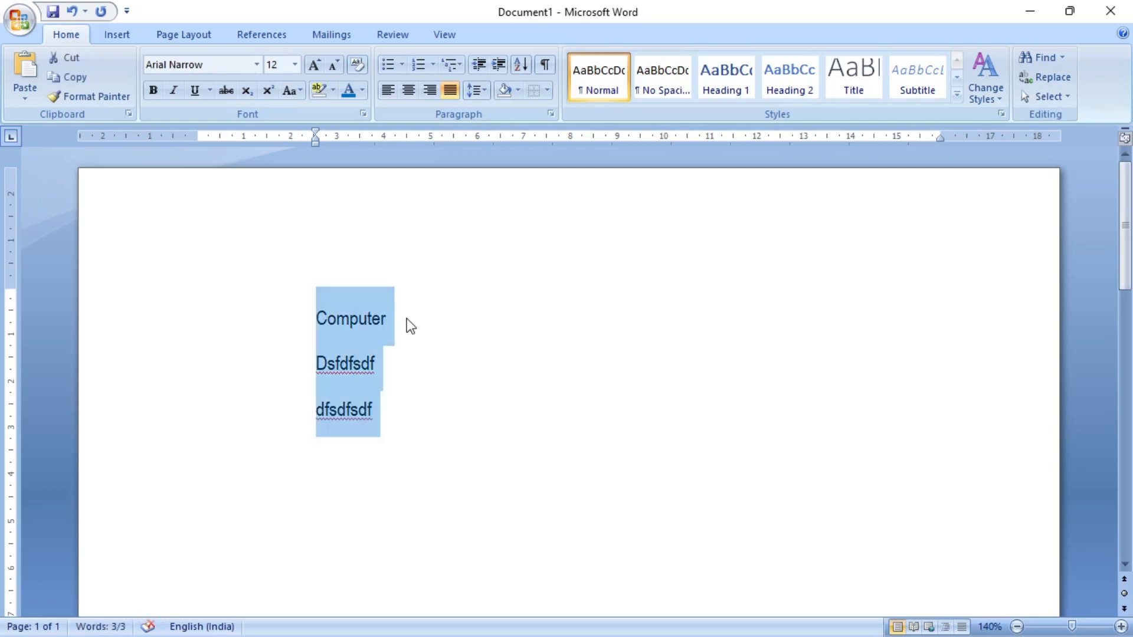
drag(384, 409, 152, 356)
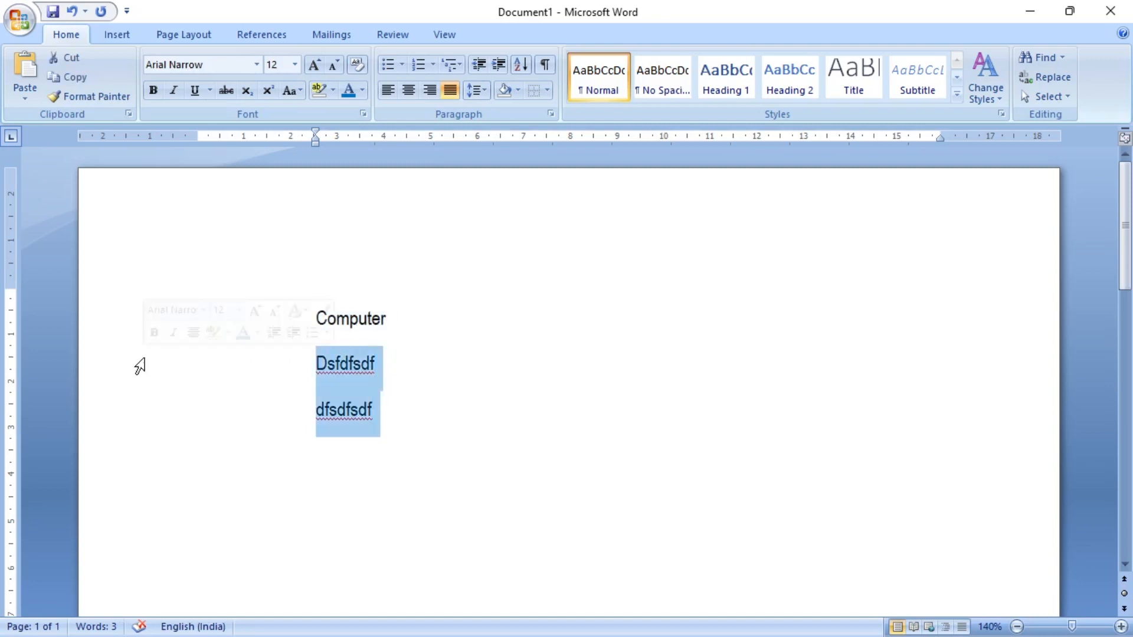
key(Delete)
key(BackSpace)
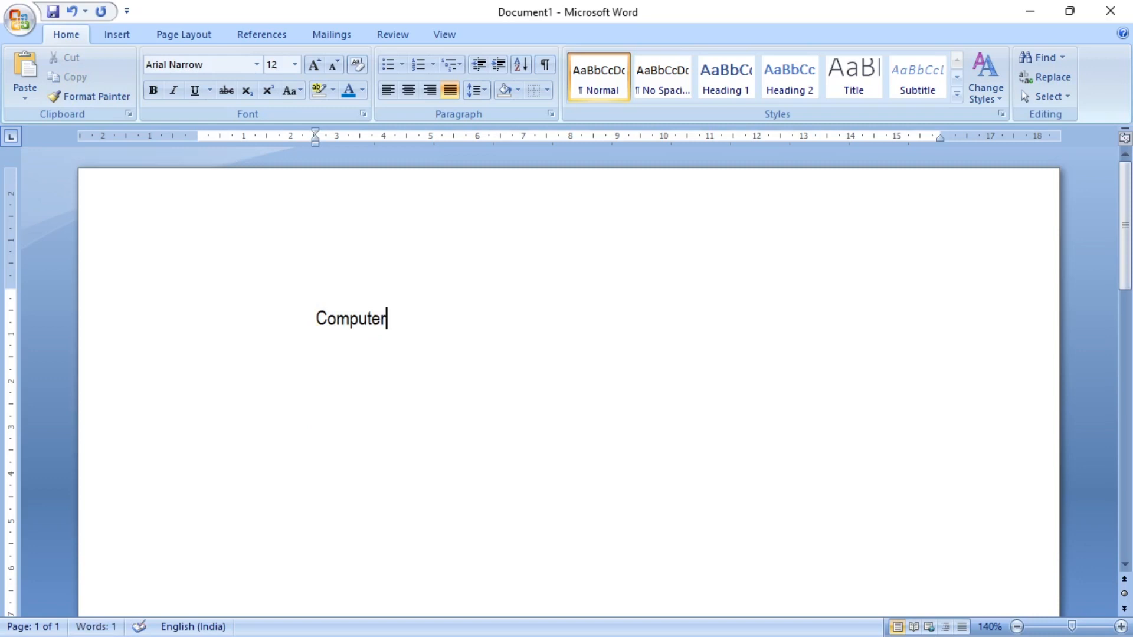
click(483, 62)
click(482, 62)
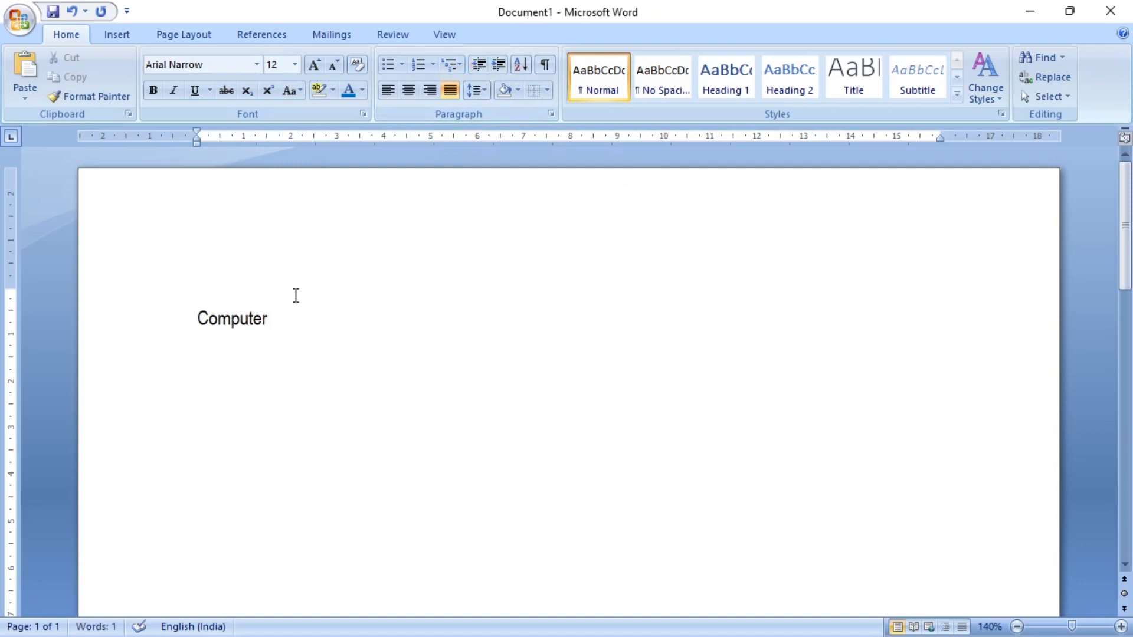
- Show formatting marks and complete the text as Computer Science, Desktop and Laptop on separate lines, with several trailing spaces after Laptop
click(545, 66)
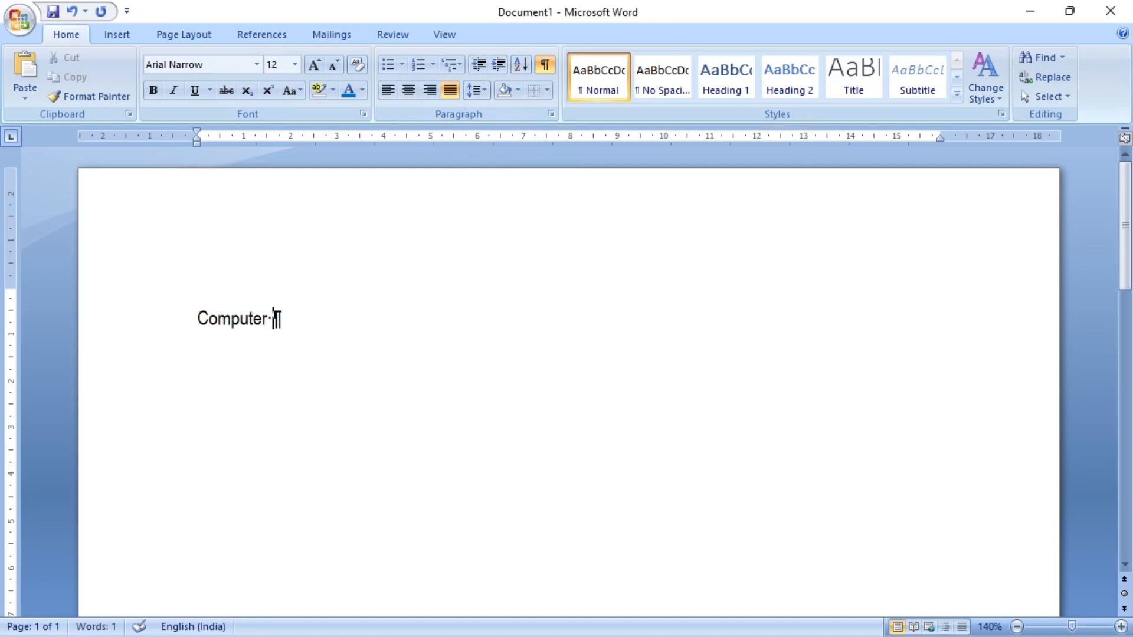
text(Science)
key(Return)
text(Desktop)
key(Return)
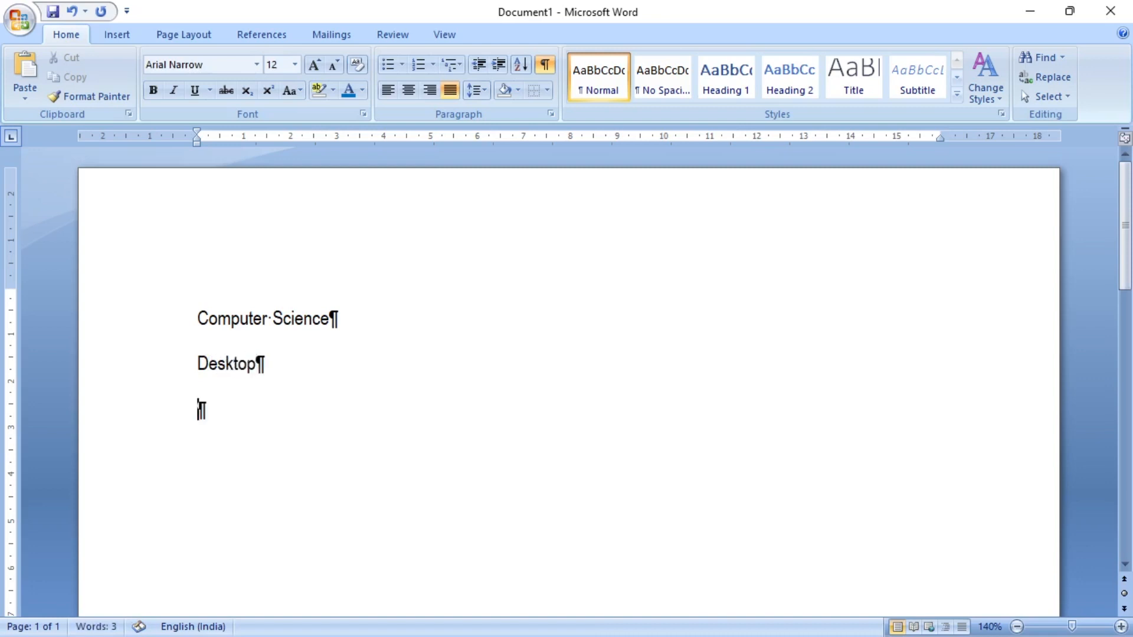
text(Laptop)
- Inspect the paragraph marks after the three lines, then toggle the formatting marks off, on and off again
drag(333, 316, 343, 313)
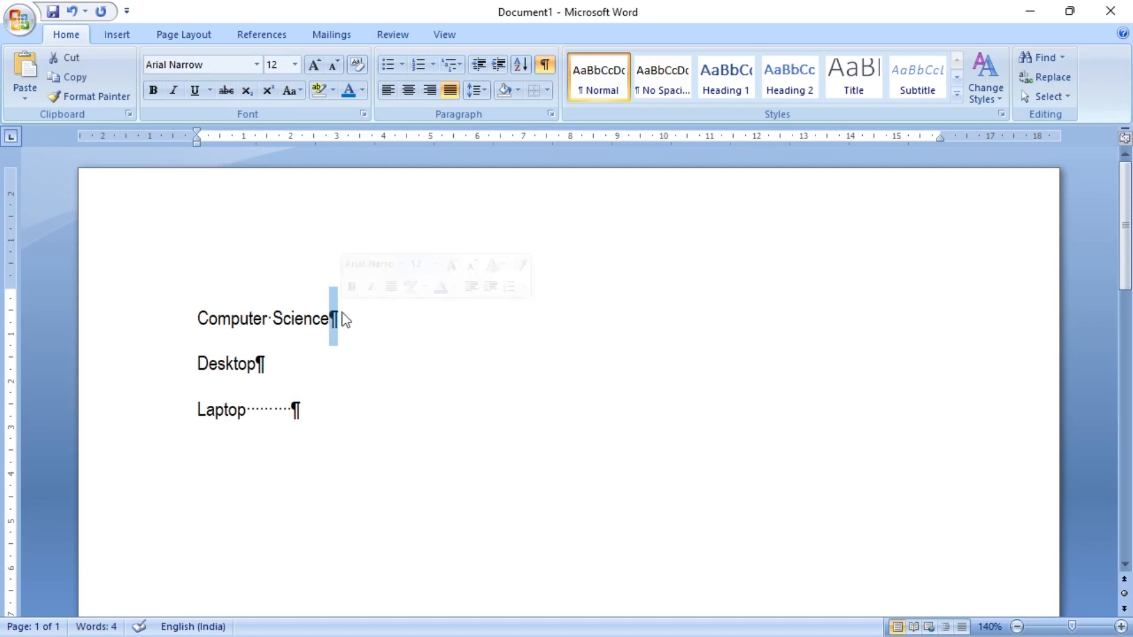
click(289, 373)
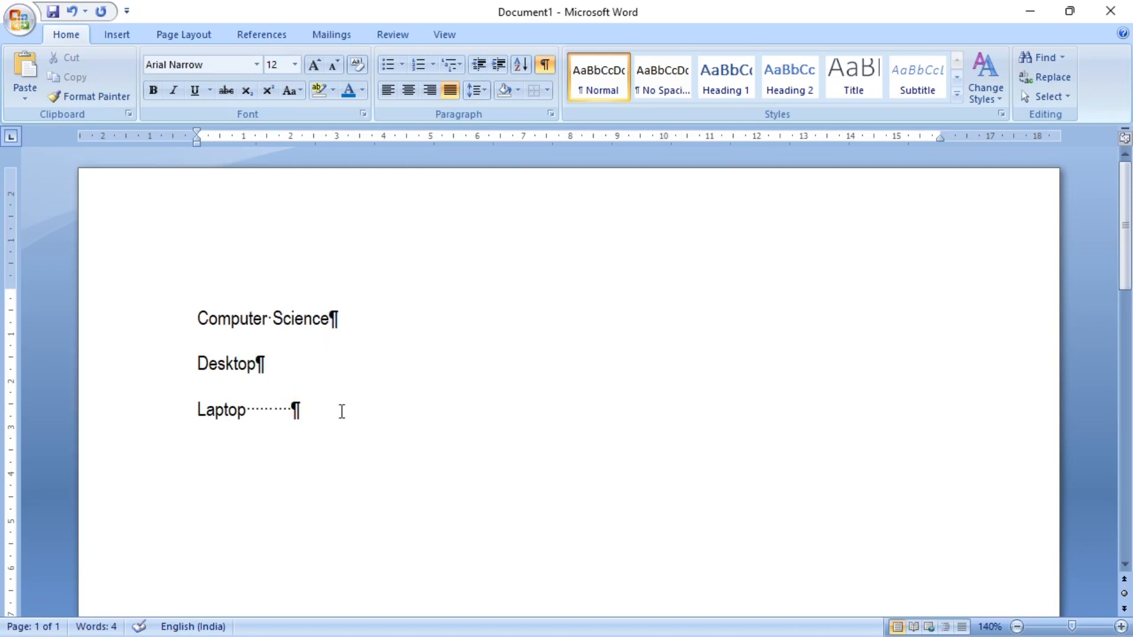
click(373, 415)
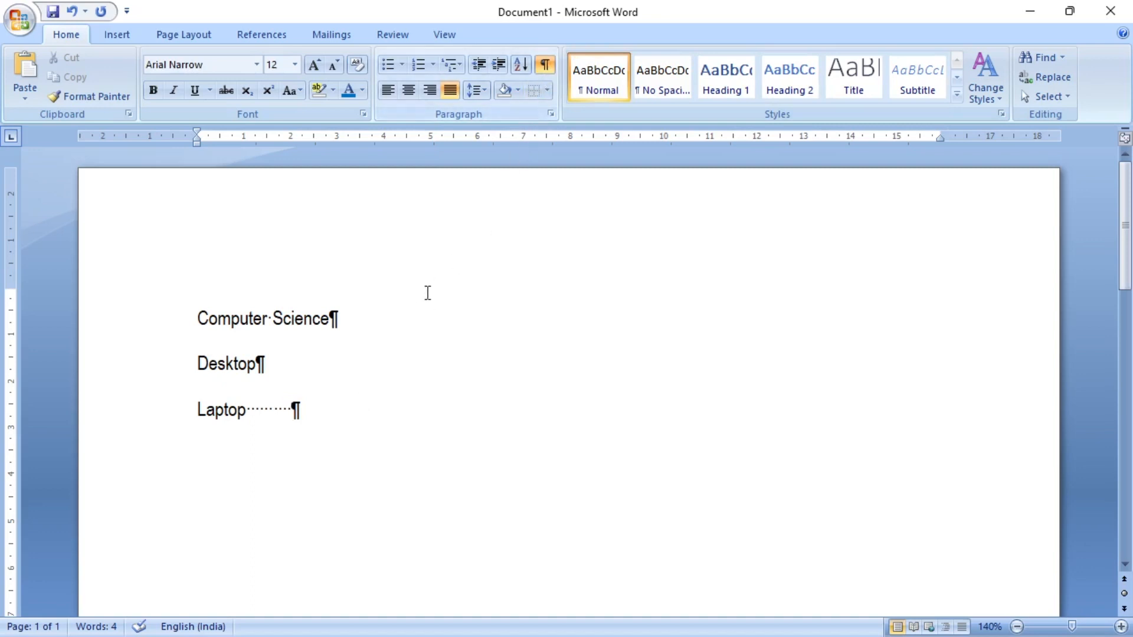
click(551, 63)
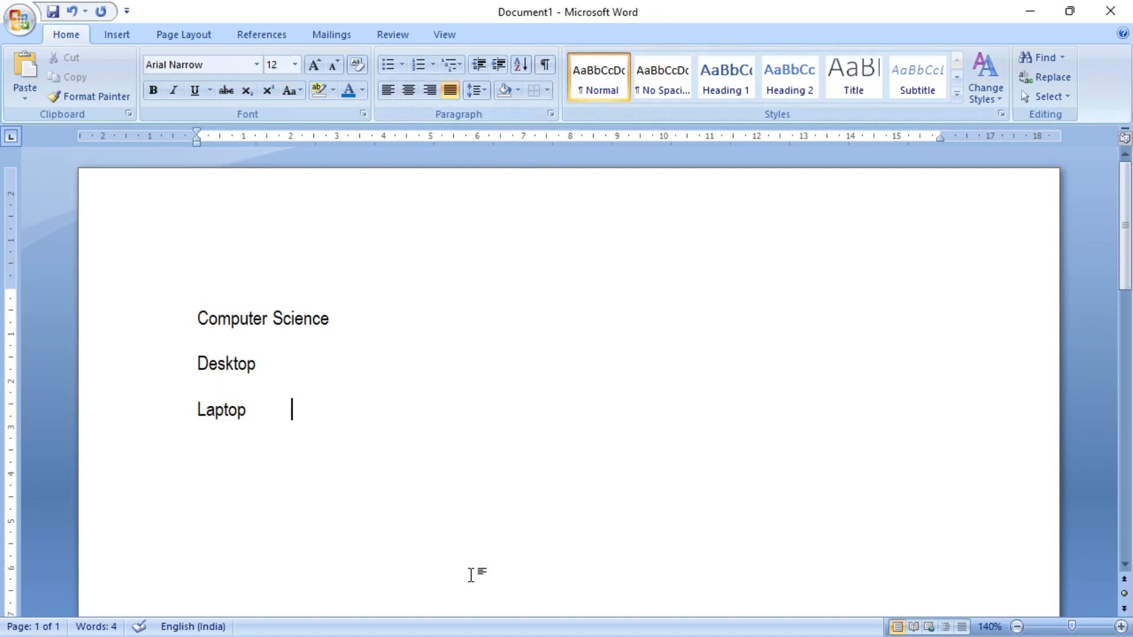
click(551, 63)
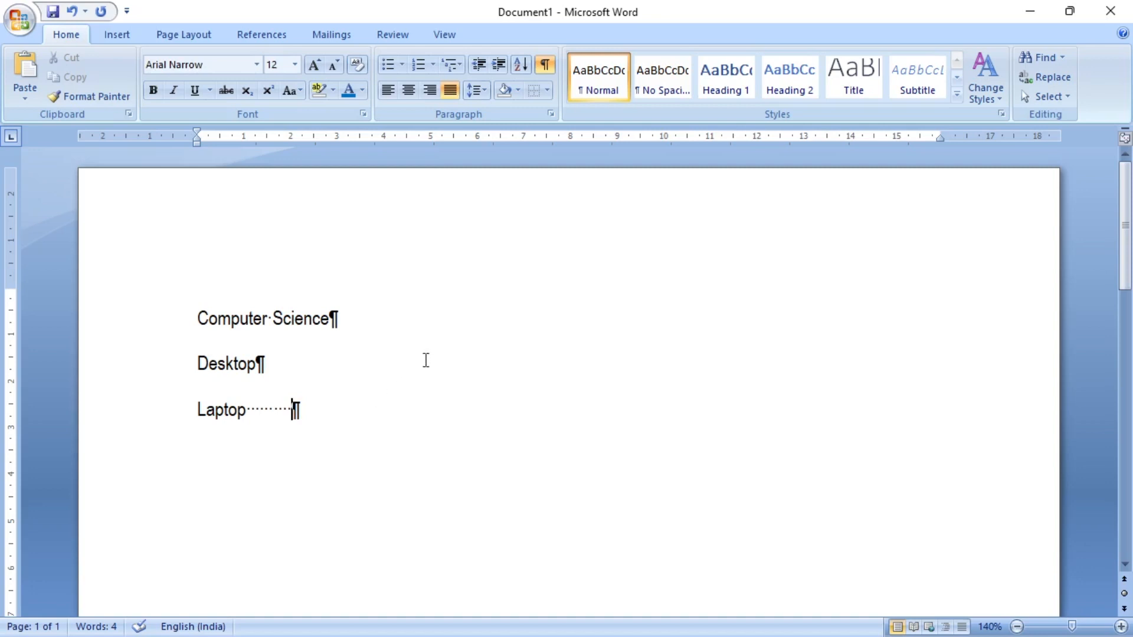
click(547, 60)
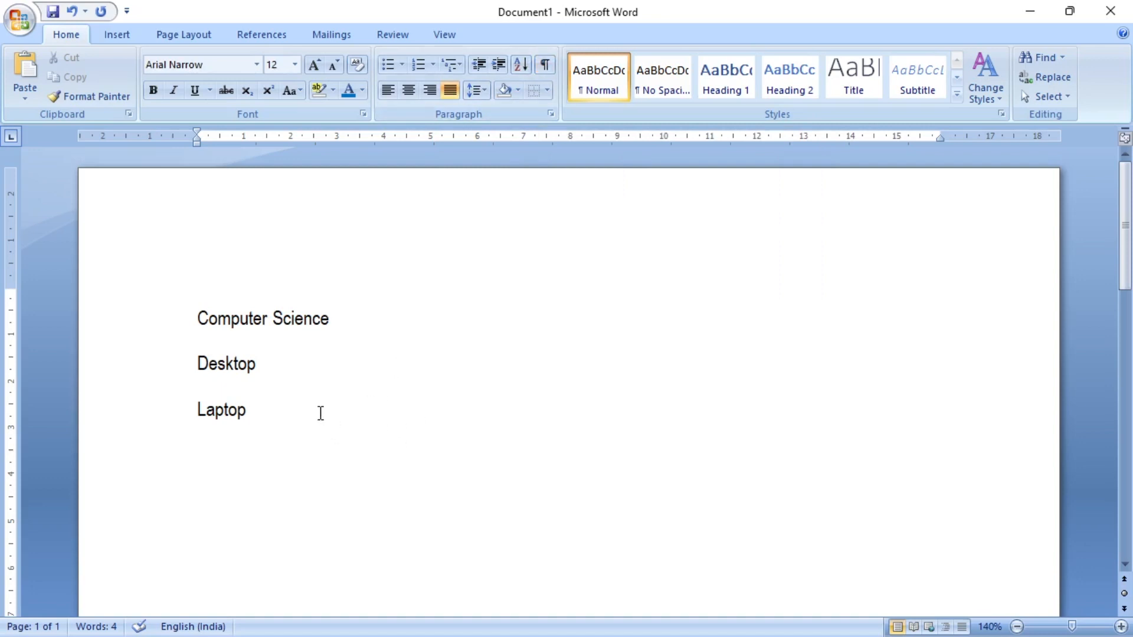
- Select all three lines and preview the quick styles gallery on them without applying a style
drag(318, 410, 142, 341)
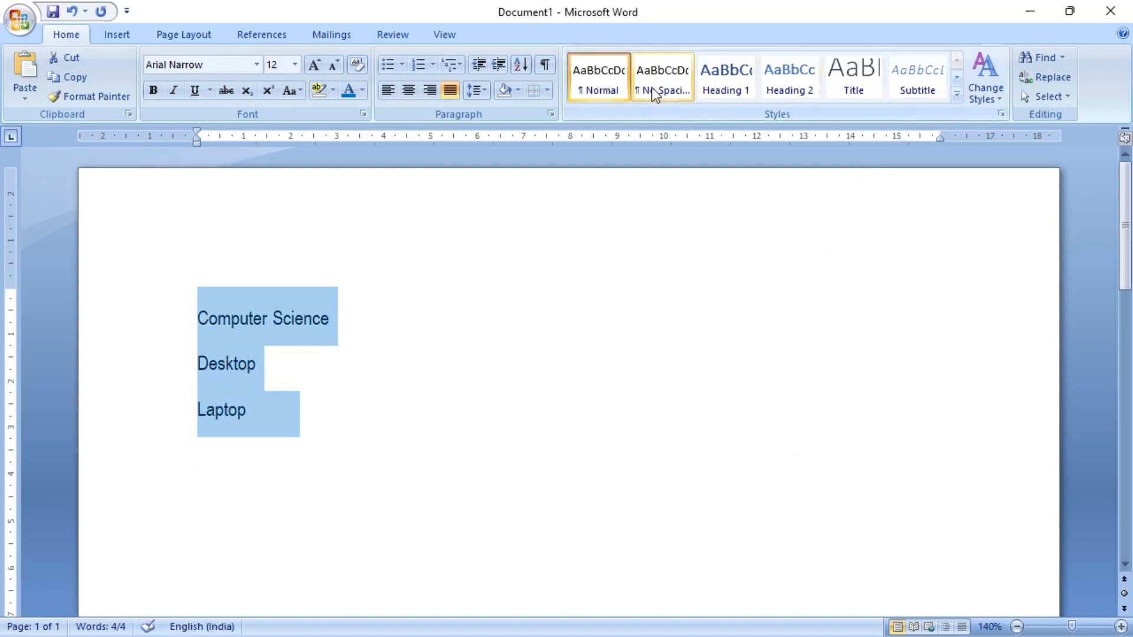
click(957, 99)
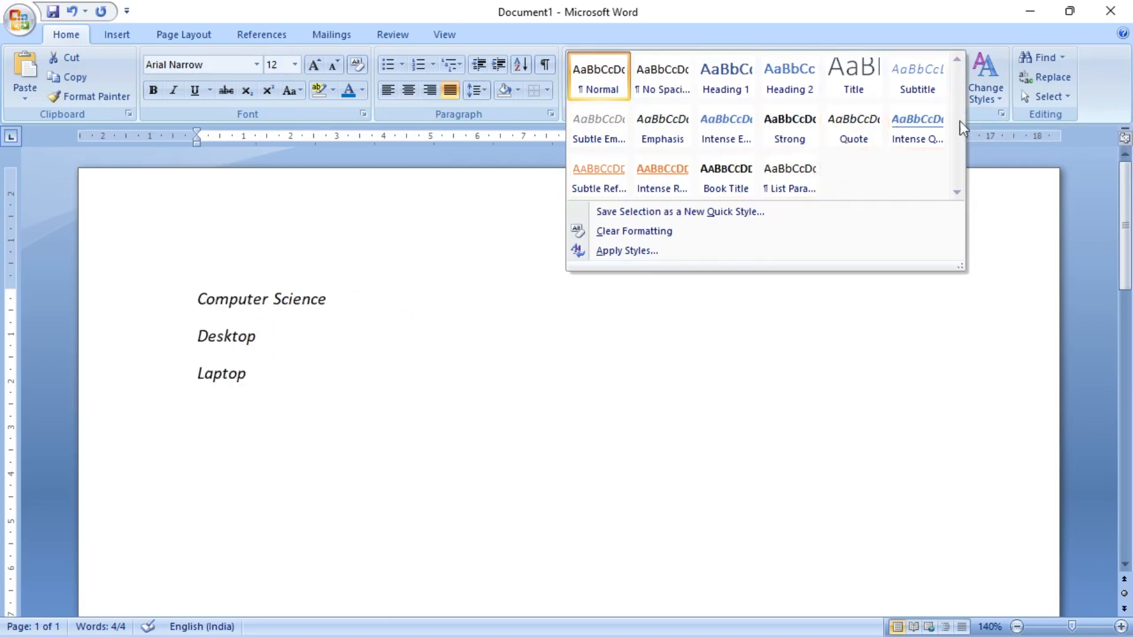
click(911, 43)
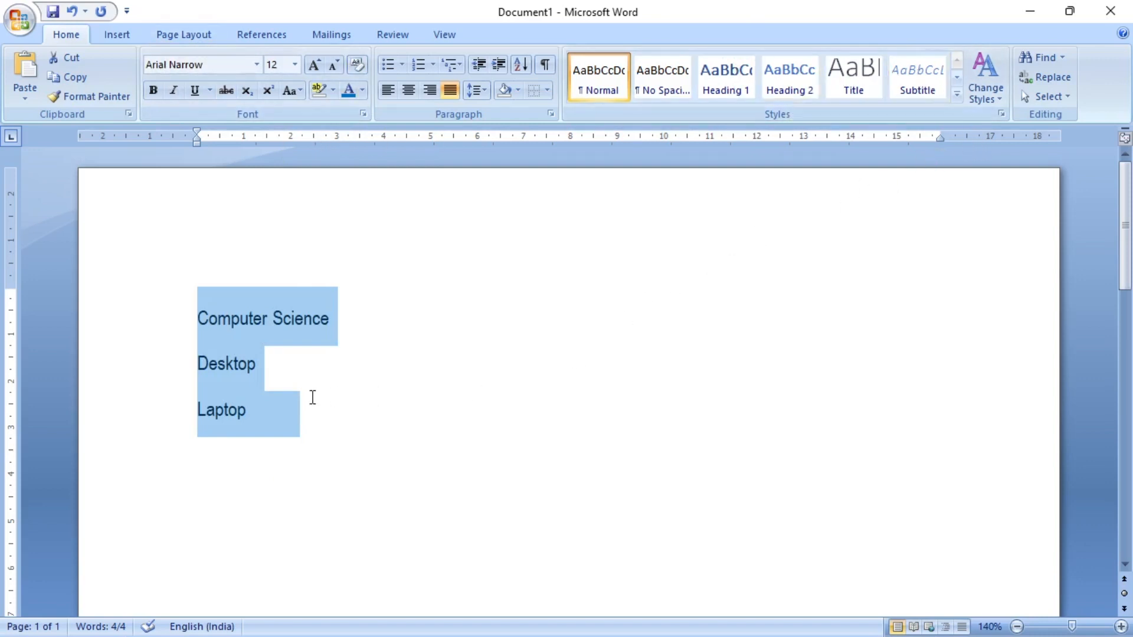
- Replace the three selected lines with the copied paragraph about Microsoft Office Word 2007
key(Delete)
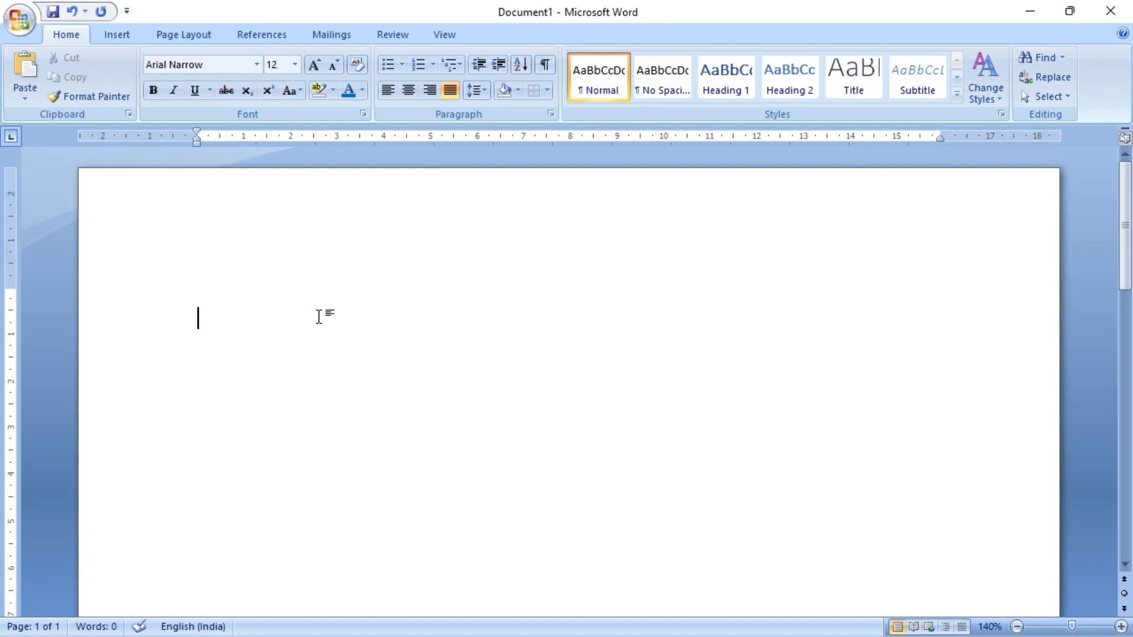
text(Microsoft Office Word 2007 helps you produce professional-looking documents by providing a comprehensive set of tools for creating and formatting your document in a new interface. Rich review, commenting, and comparison capabilities help you quickly gather and manage feedback from colleagues. Advanced data integration ensures that documents stay connected to important sources of business information.)
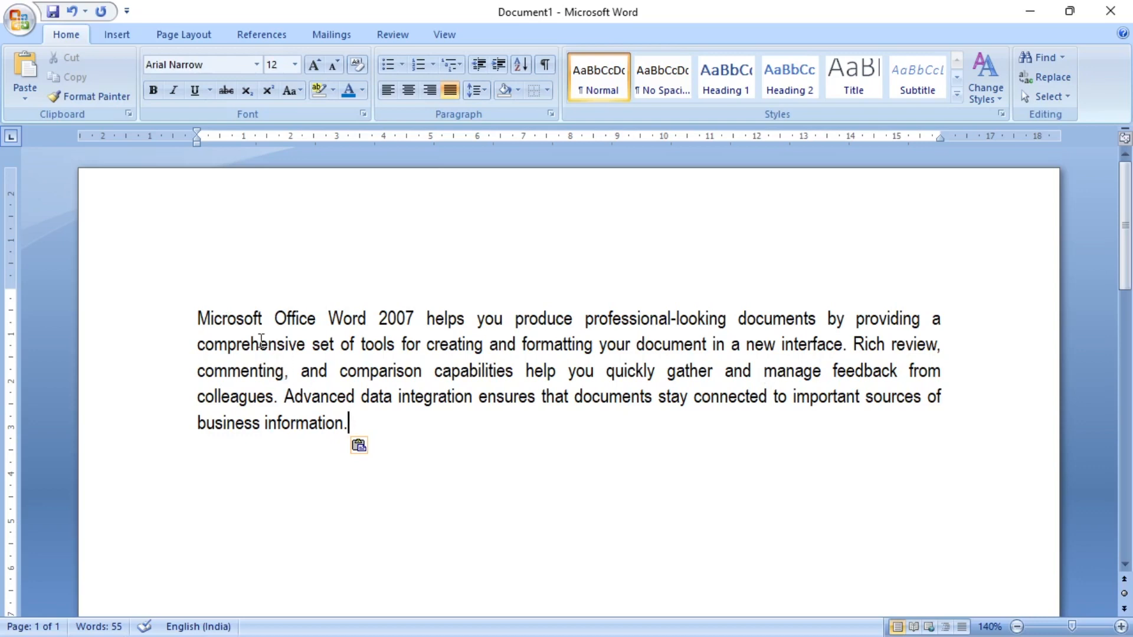
- Search the paragraph from its beginning for "of", stepping through every match to the end of the document
click(199, 324)
click(1050, 57)
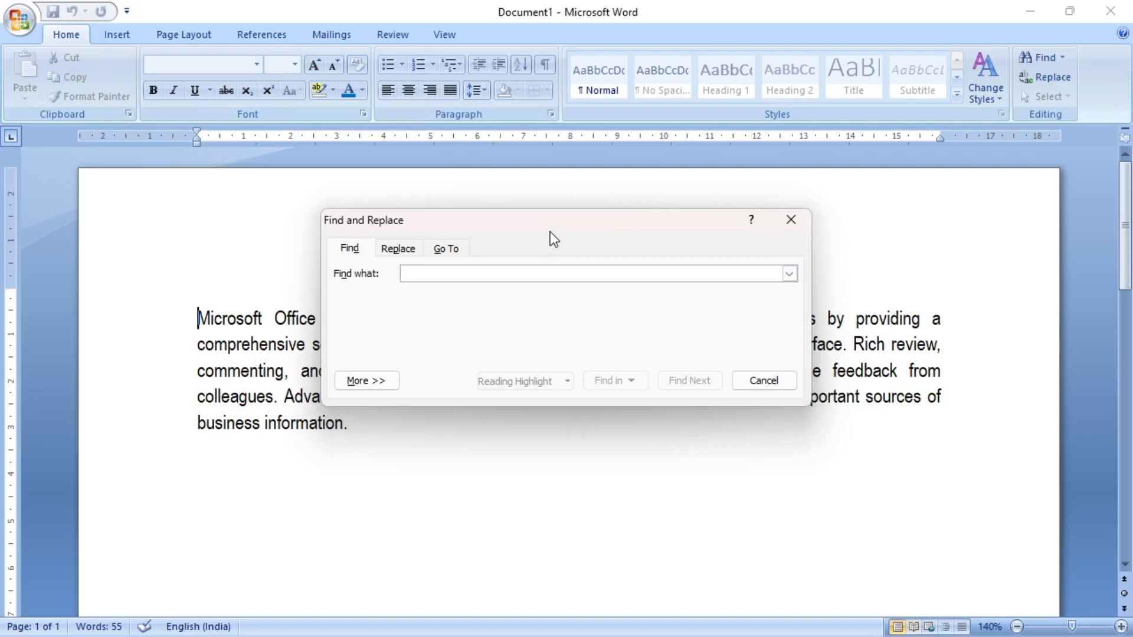
text(of)
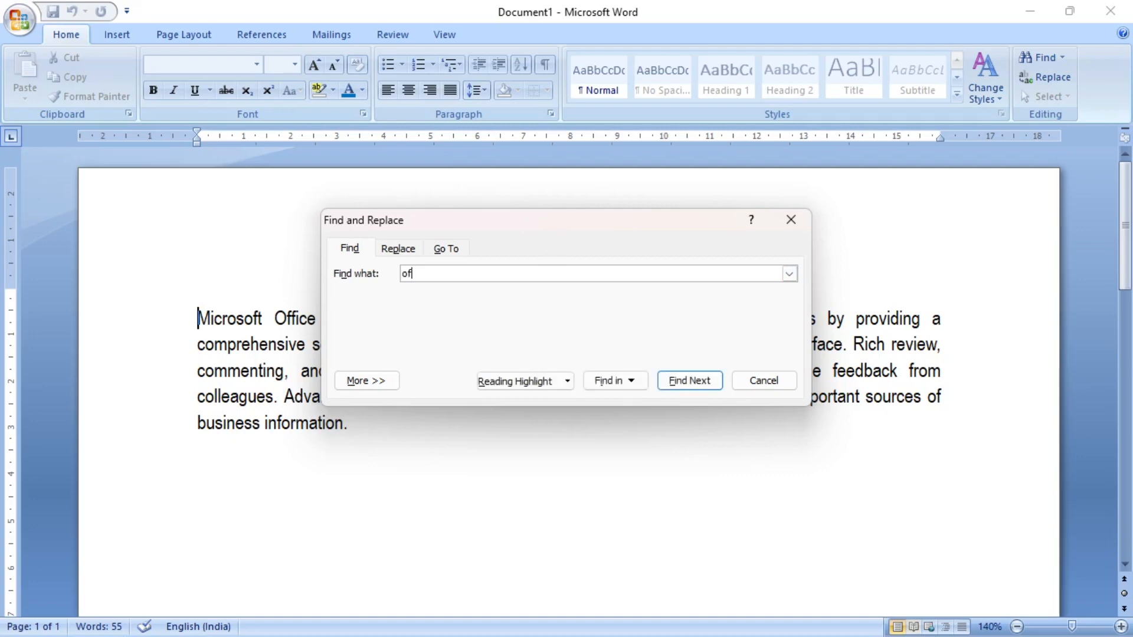
click(691, 381)
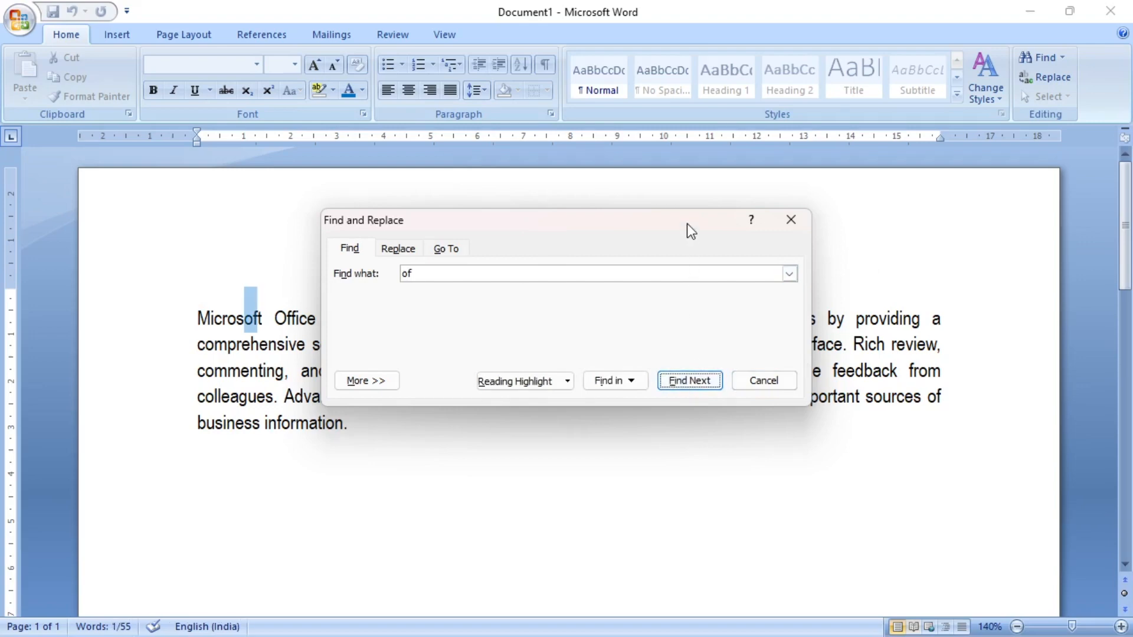
drag(687, 224, 688, 444)
click(690, 609)
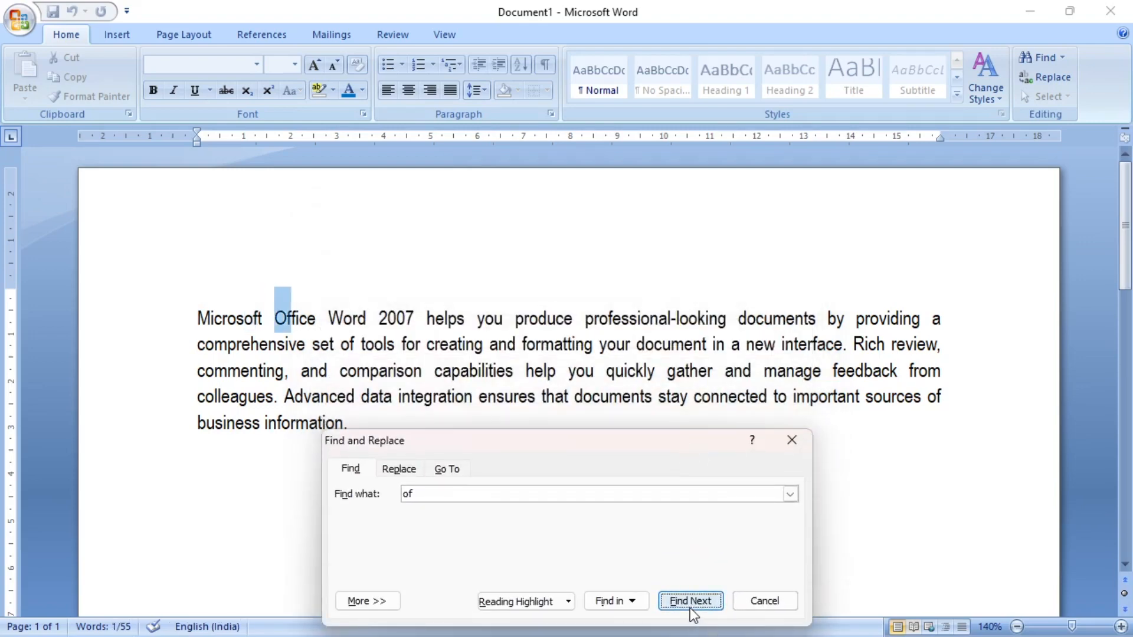
click(689, 608)
click(689, 608)
click(689, 608)
click(689, 608)
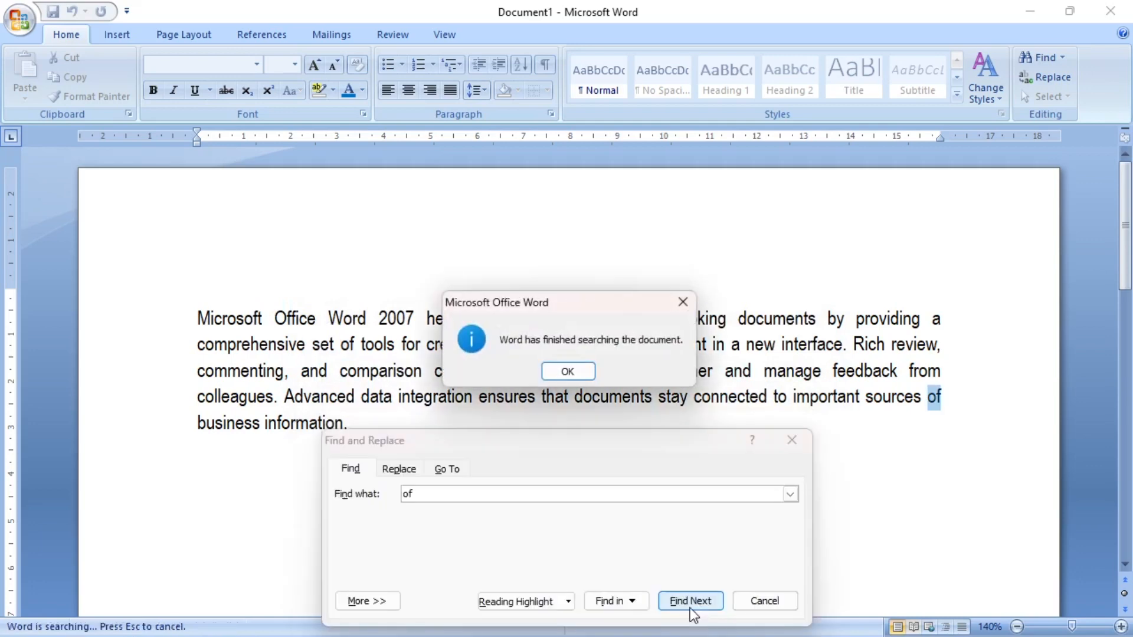
click(568, 372)
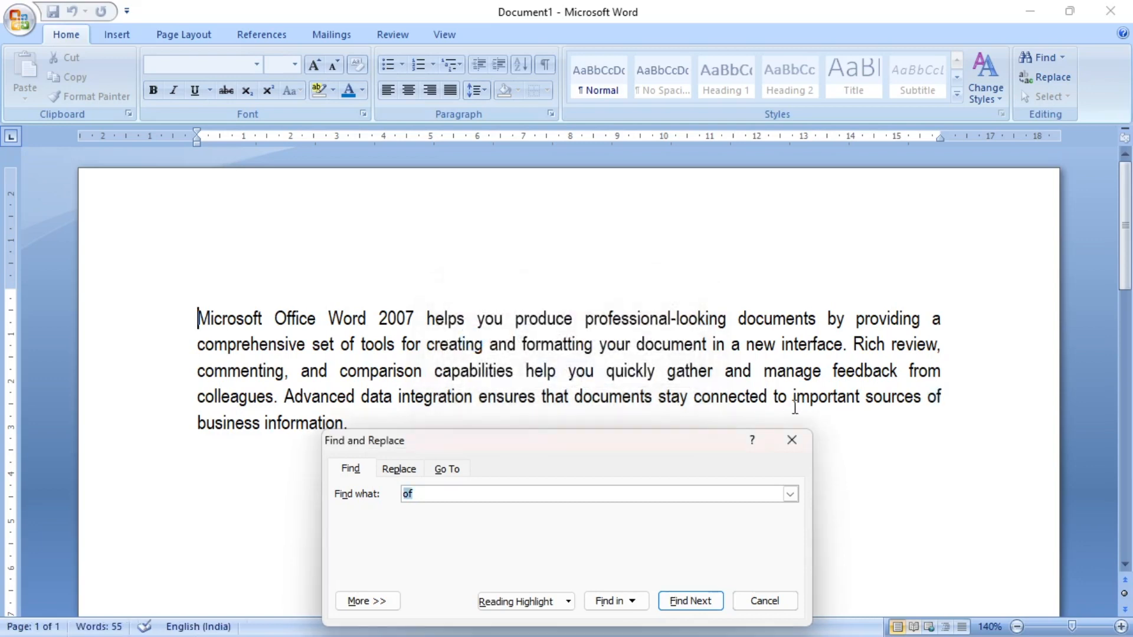
click(790, 440)
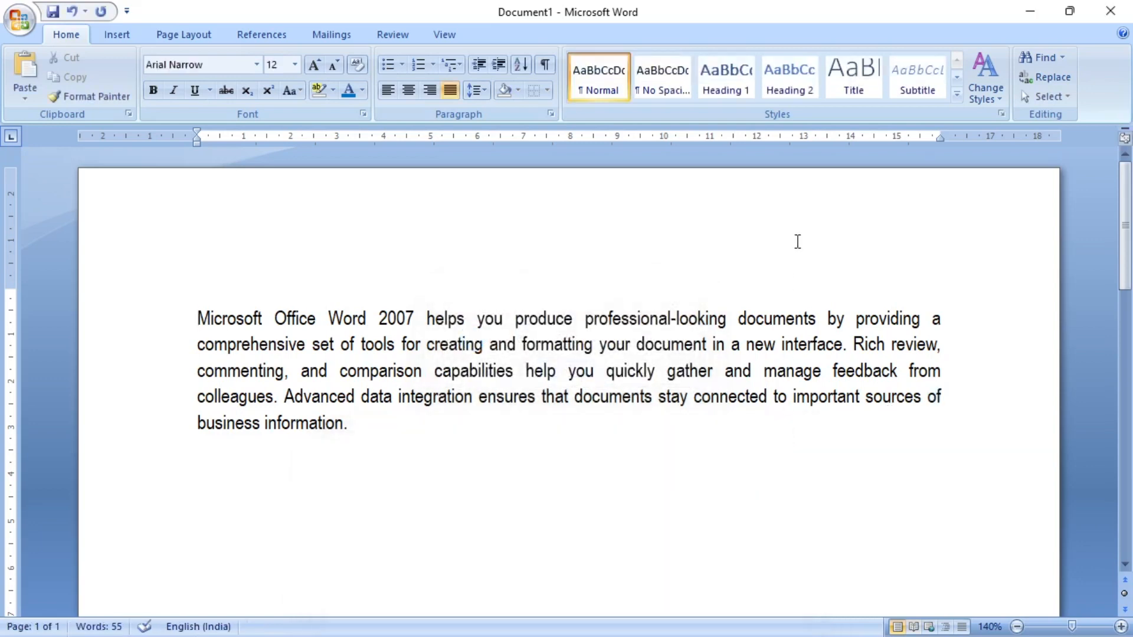
- Replace all occurrences of "Word" with "Excel" in the document and close Find and Replace
click(1050, 78)
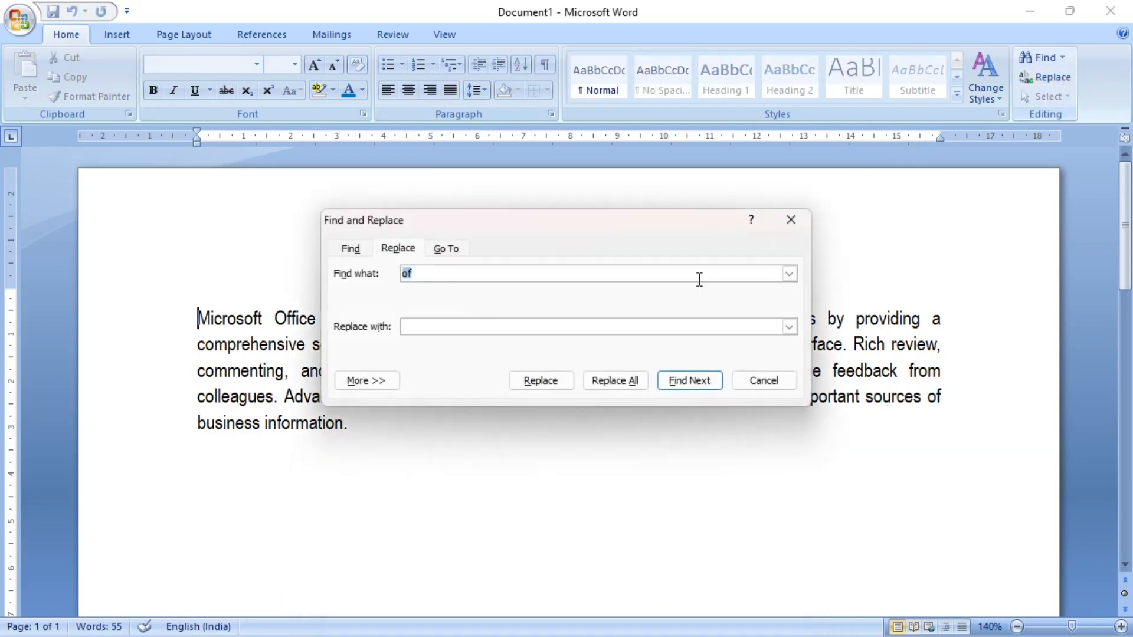
drag(516, 251, 595, 419)
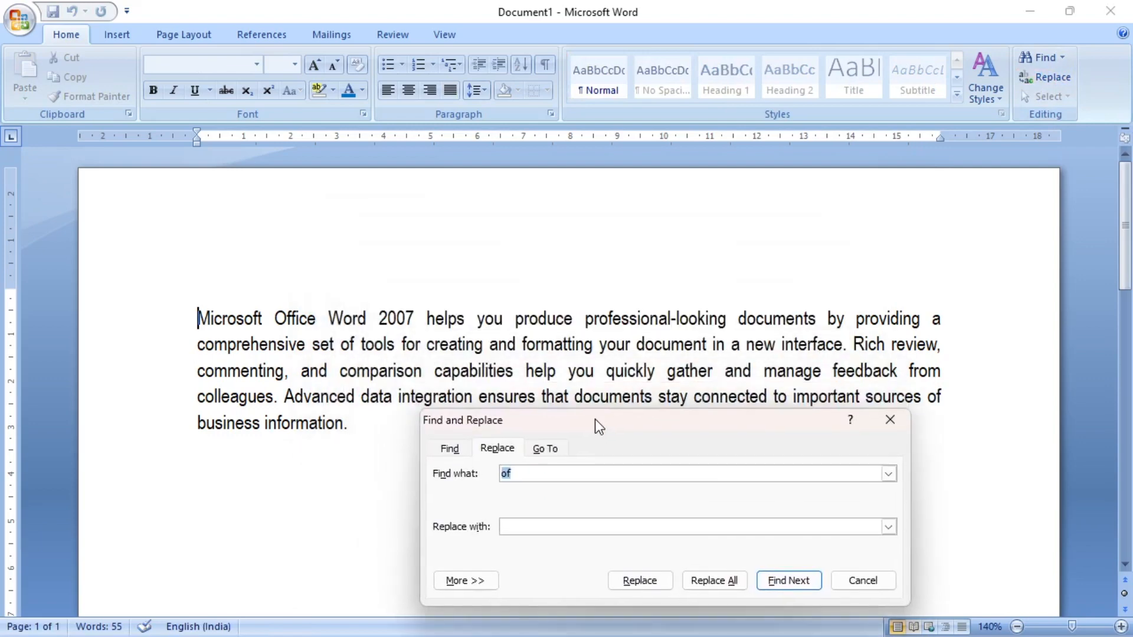
click(526, 470)
key(BackSpace)
key(BackSpace)
text(W)
text(ord)
text(Excel)
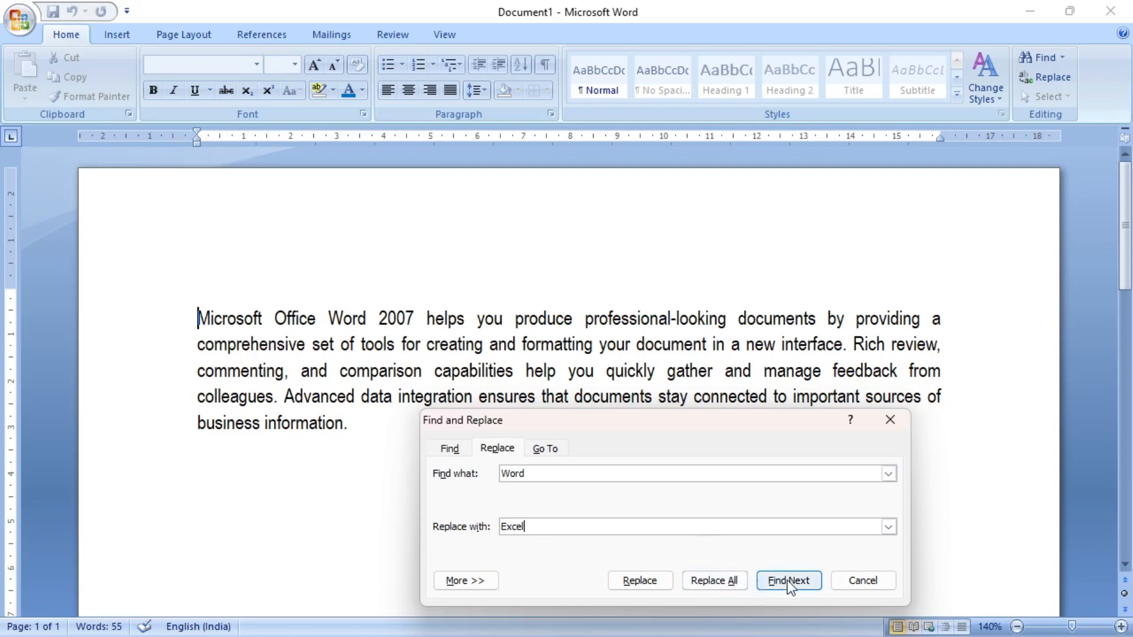
click(716, 581)
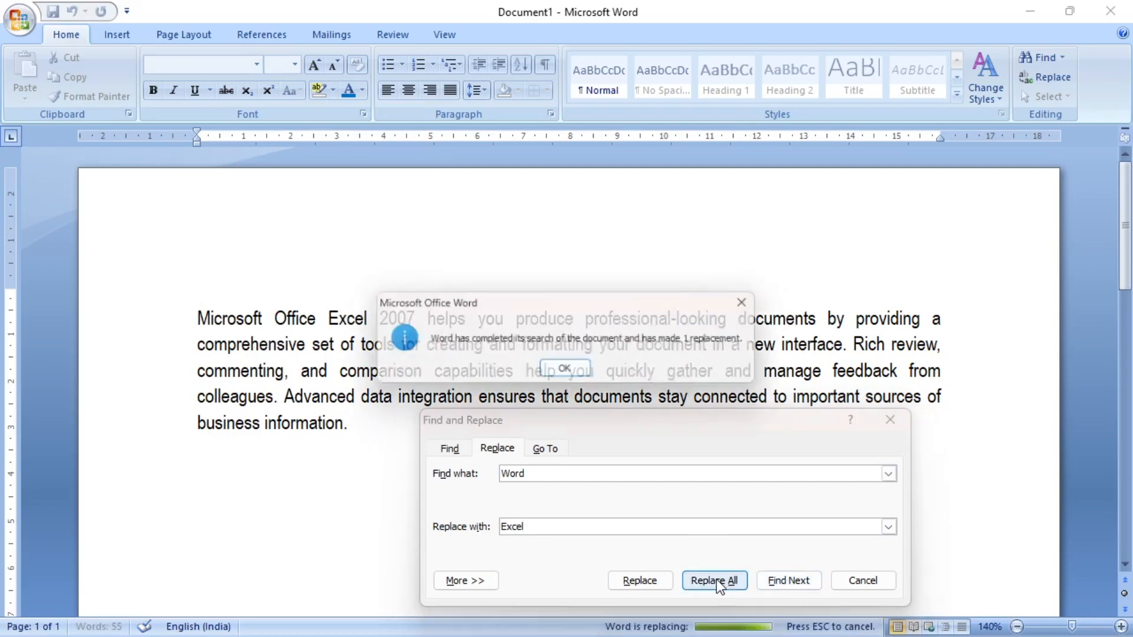
click(587, 371)
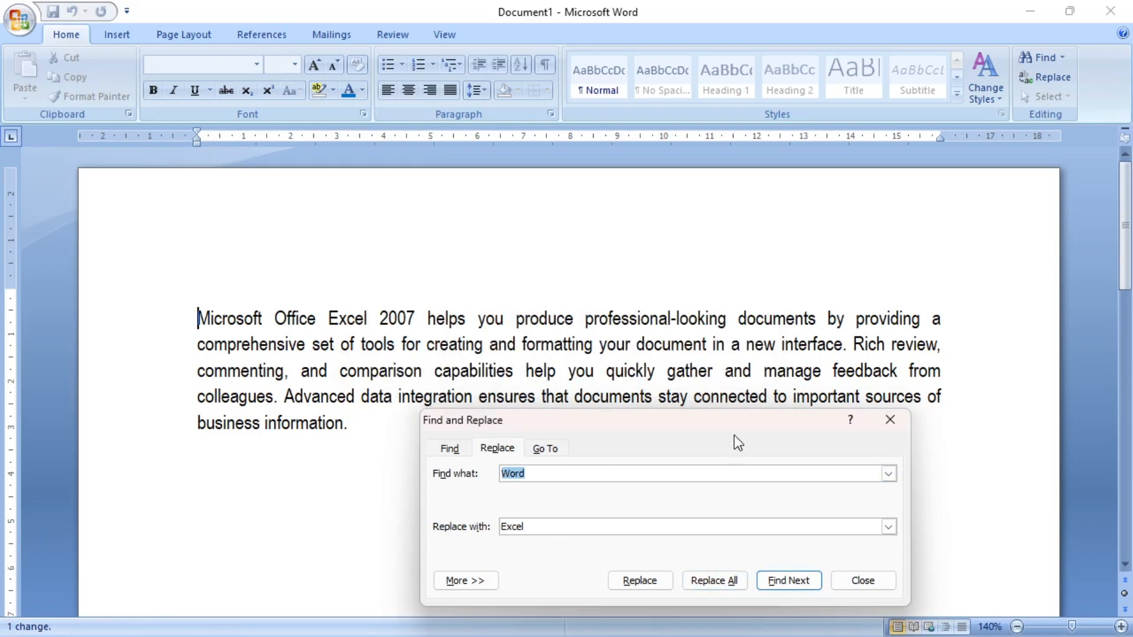
drag(733, 418, 685, 278)
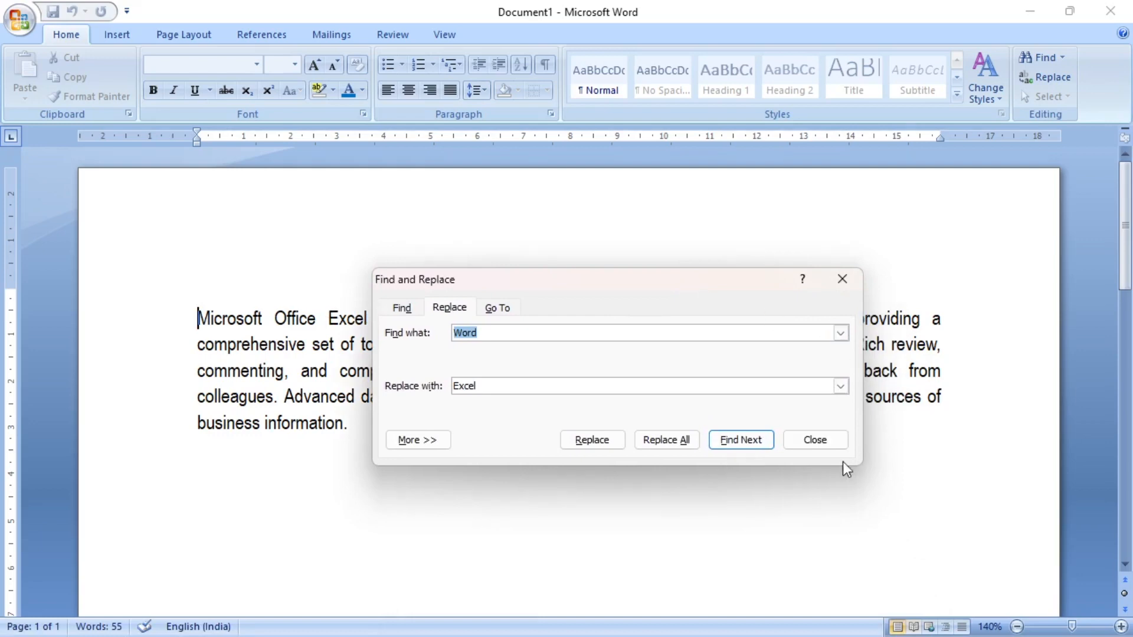
click(817, 439)
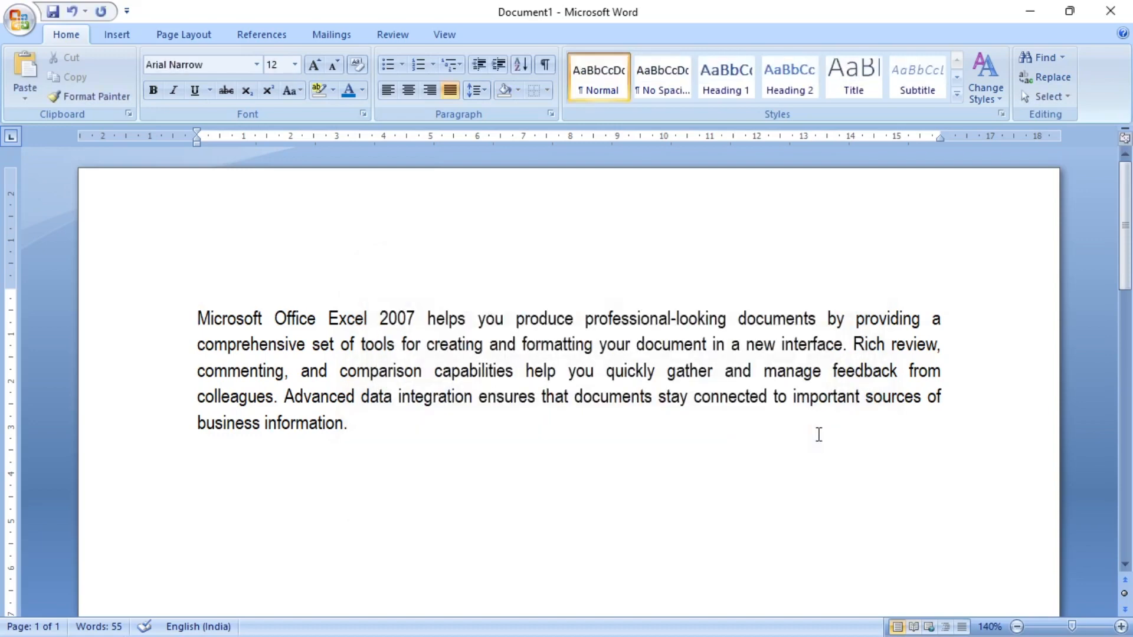